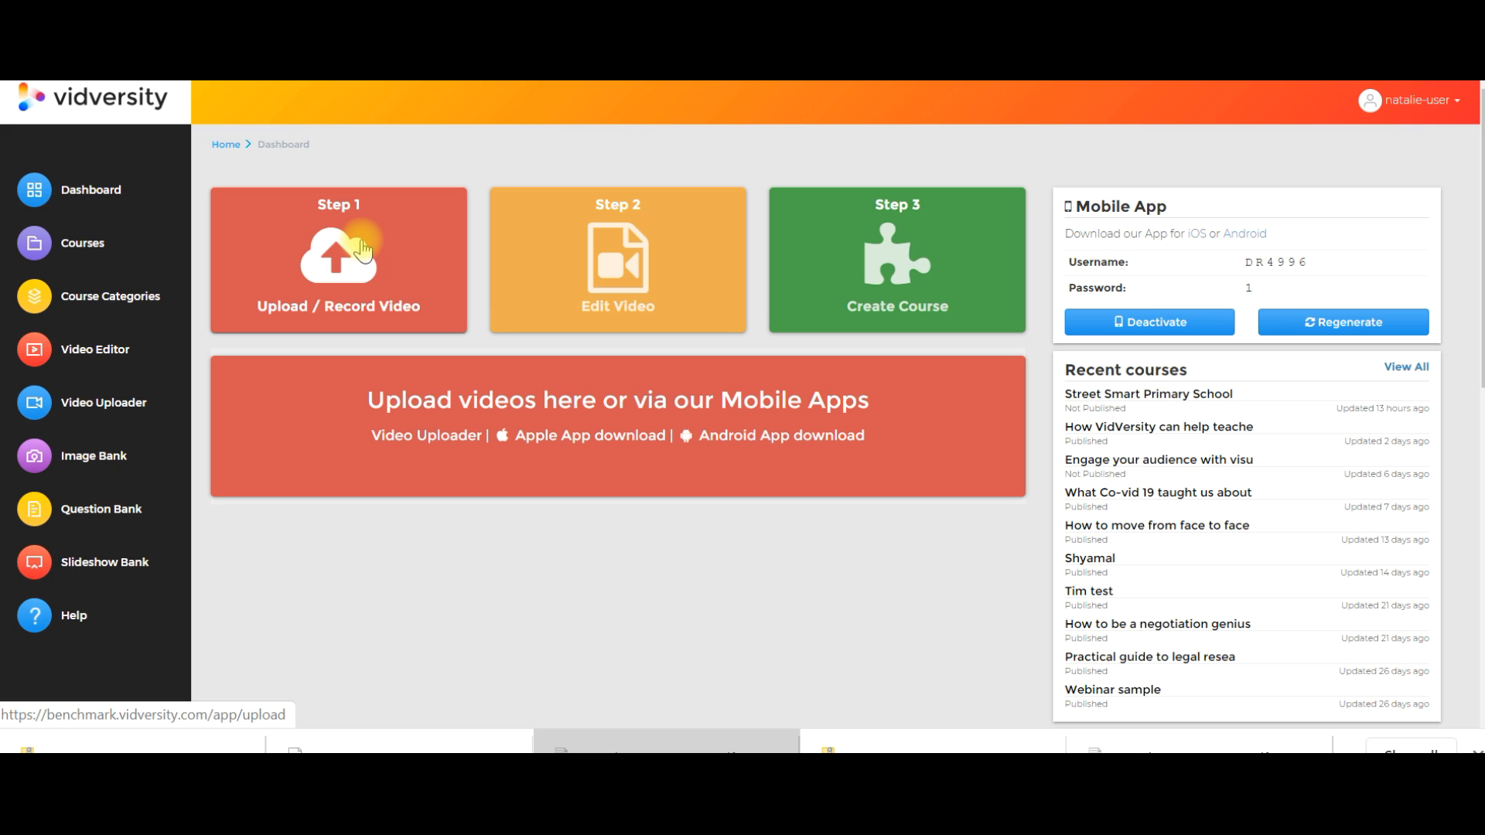
- Open the video uploader and look through the available video categories
left_click(323, 271)
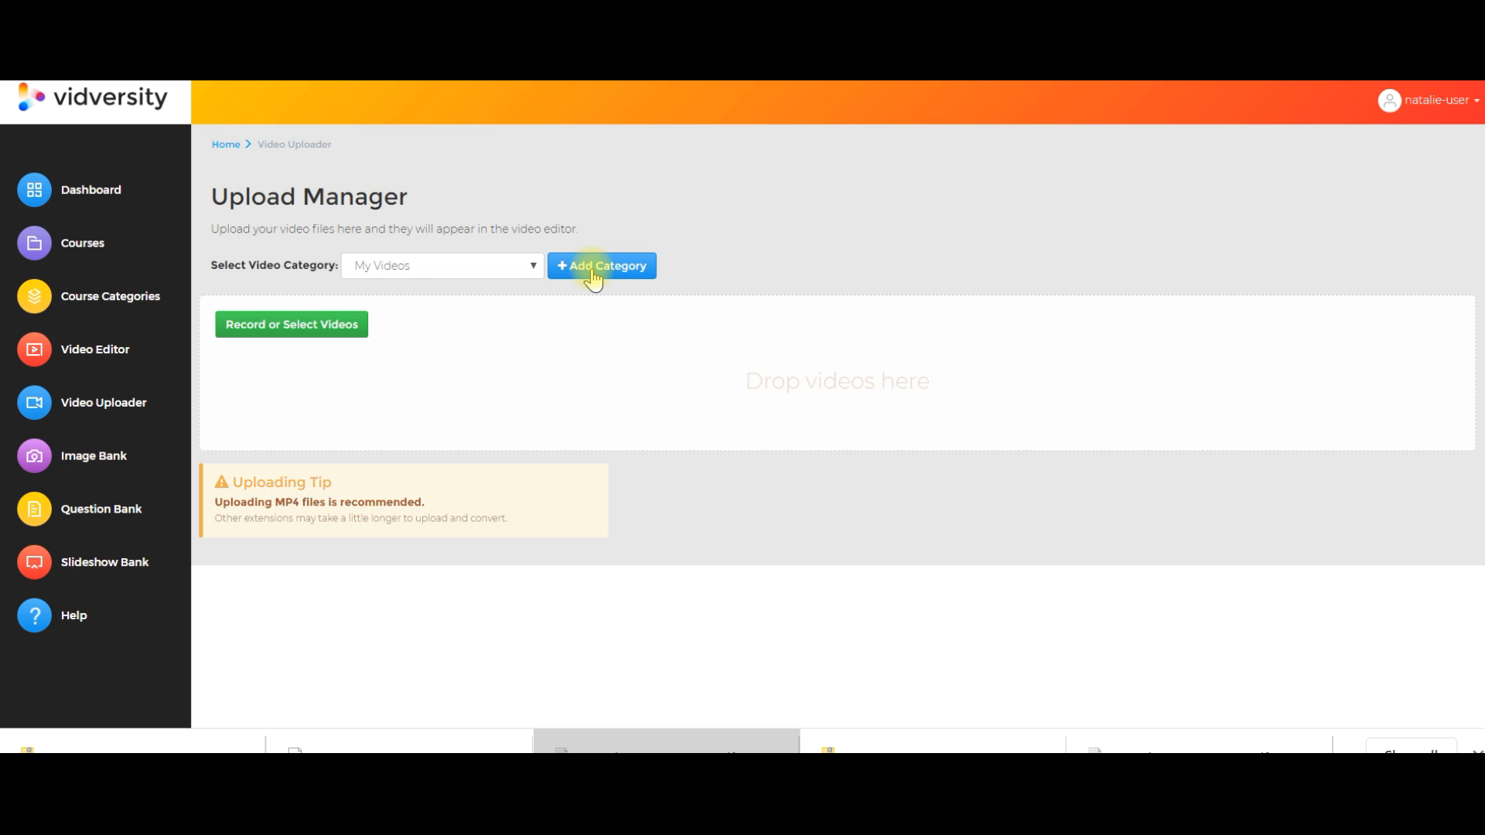
left_click(532, 267)
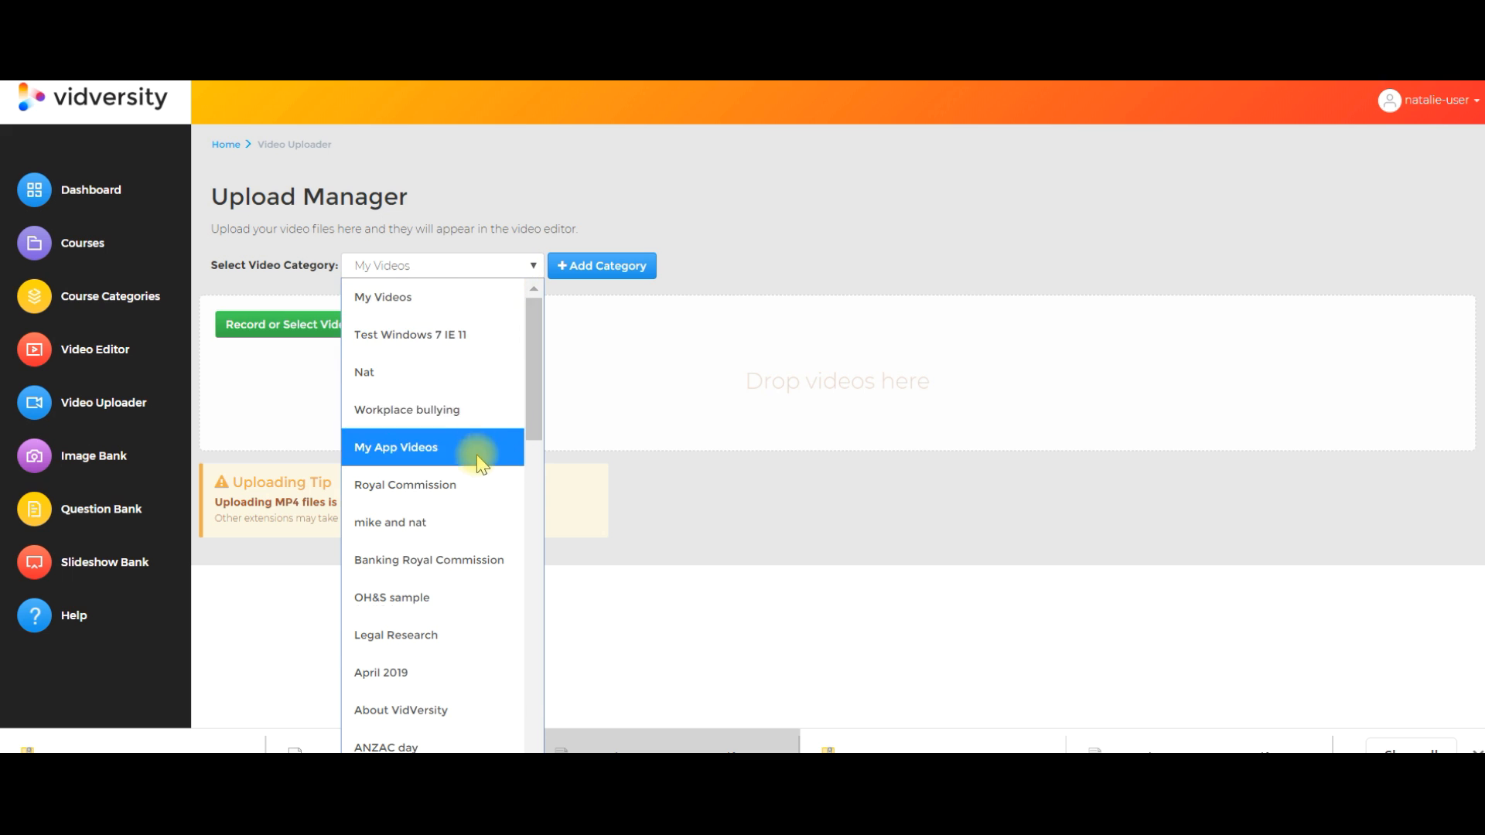
scroll(477, 451, "down", 5)
scroll(478, 464, "up", 5)
left_click(713, 341)
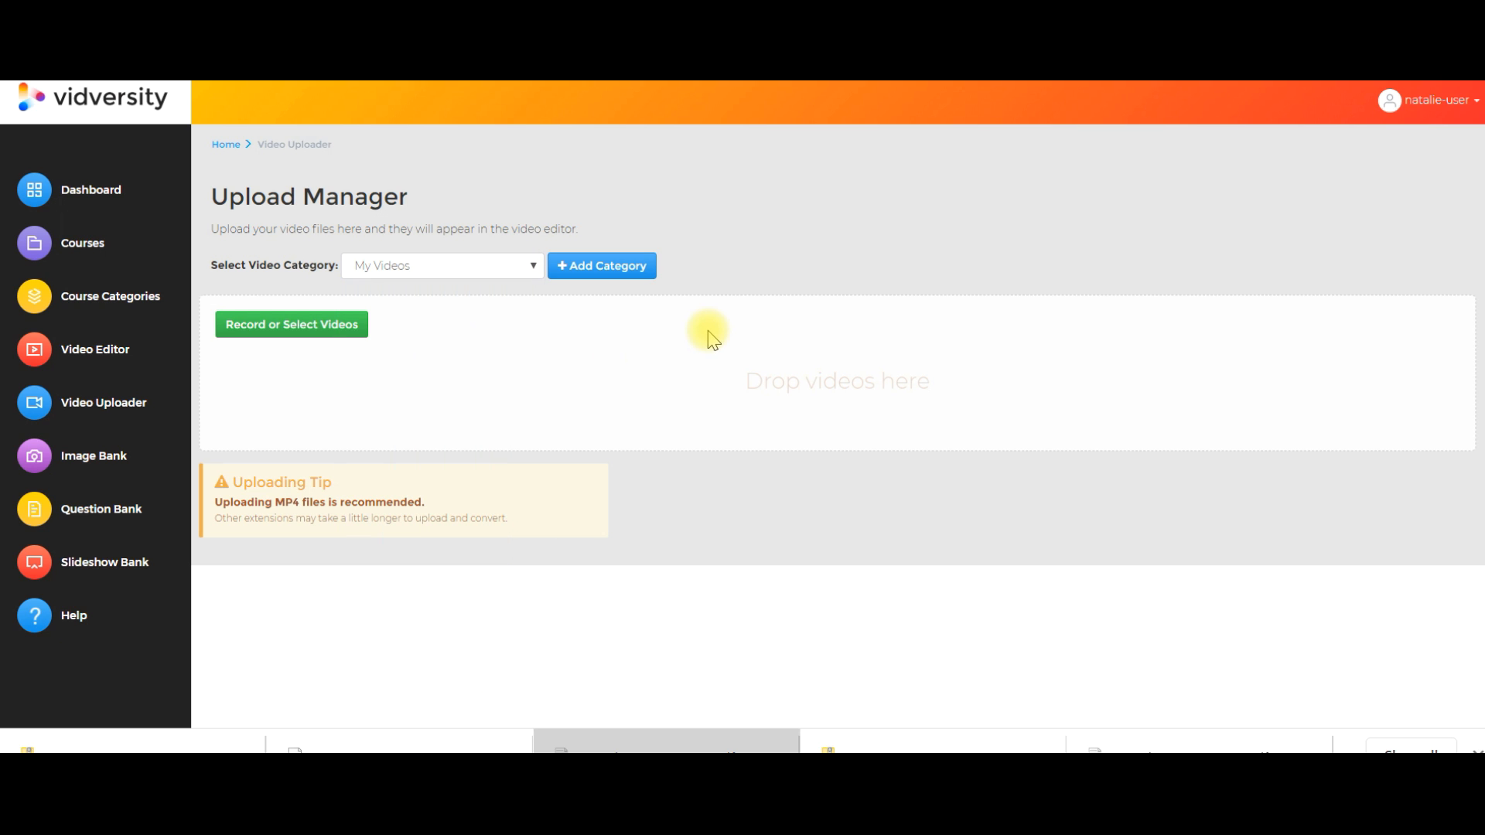
left_click(309, 327)
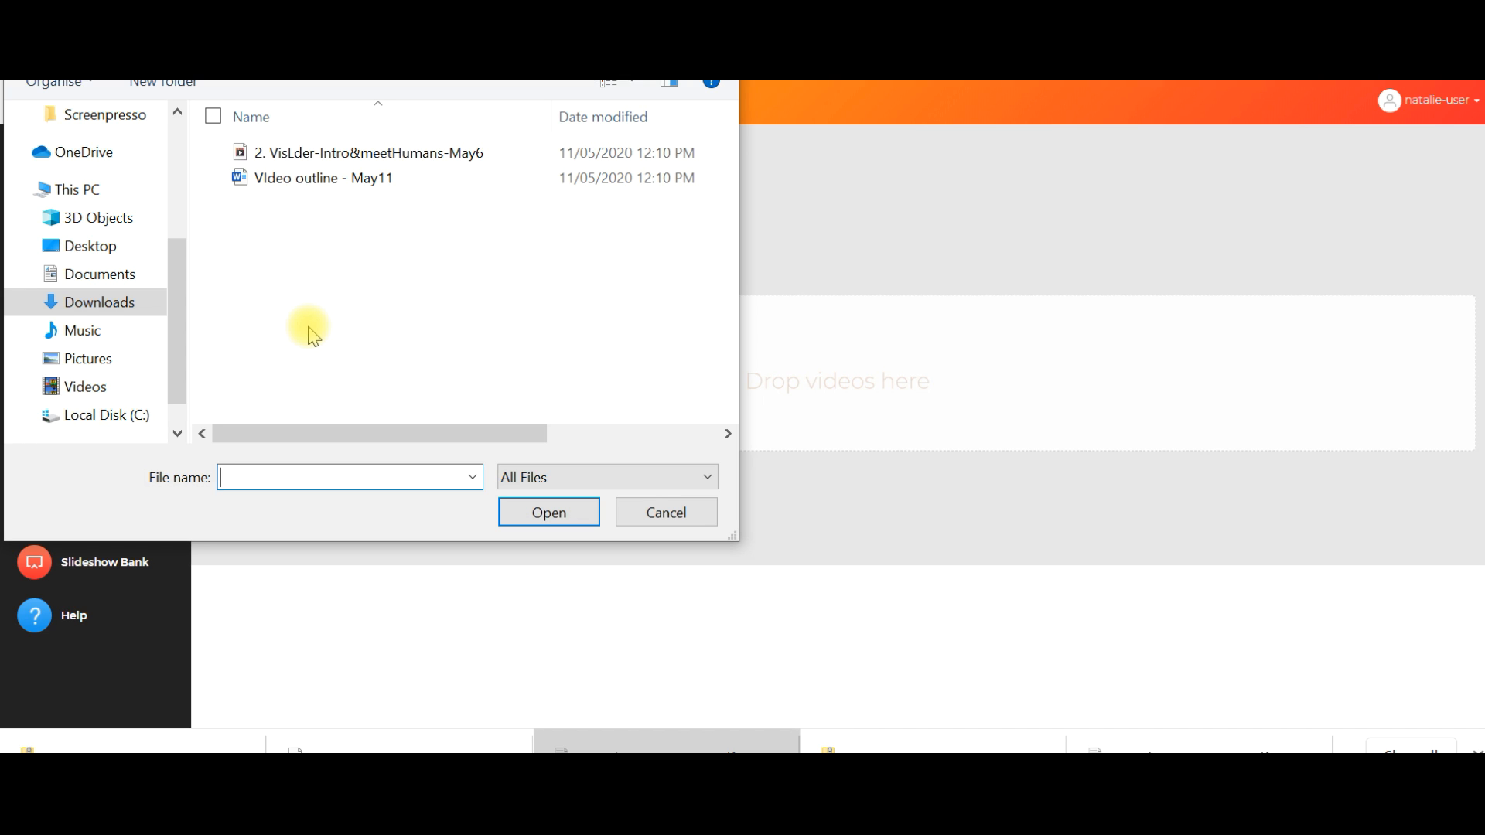
left_click(111, 379)
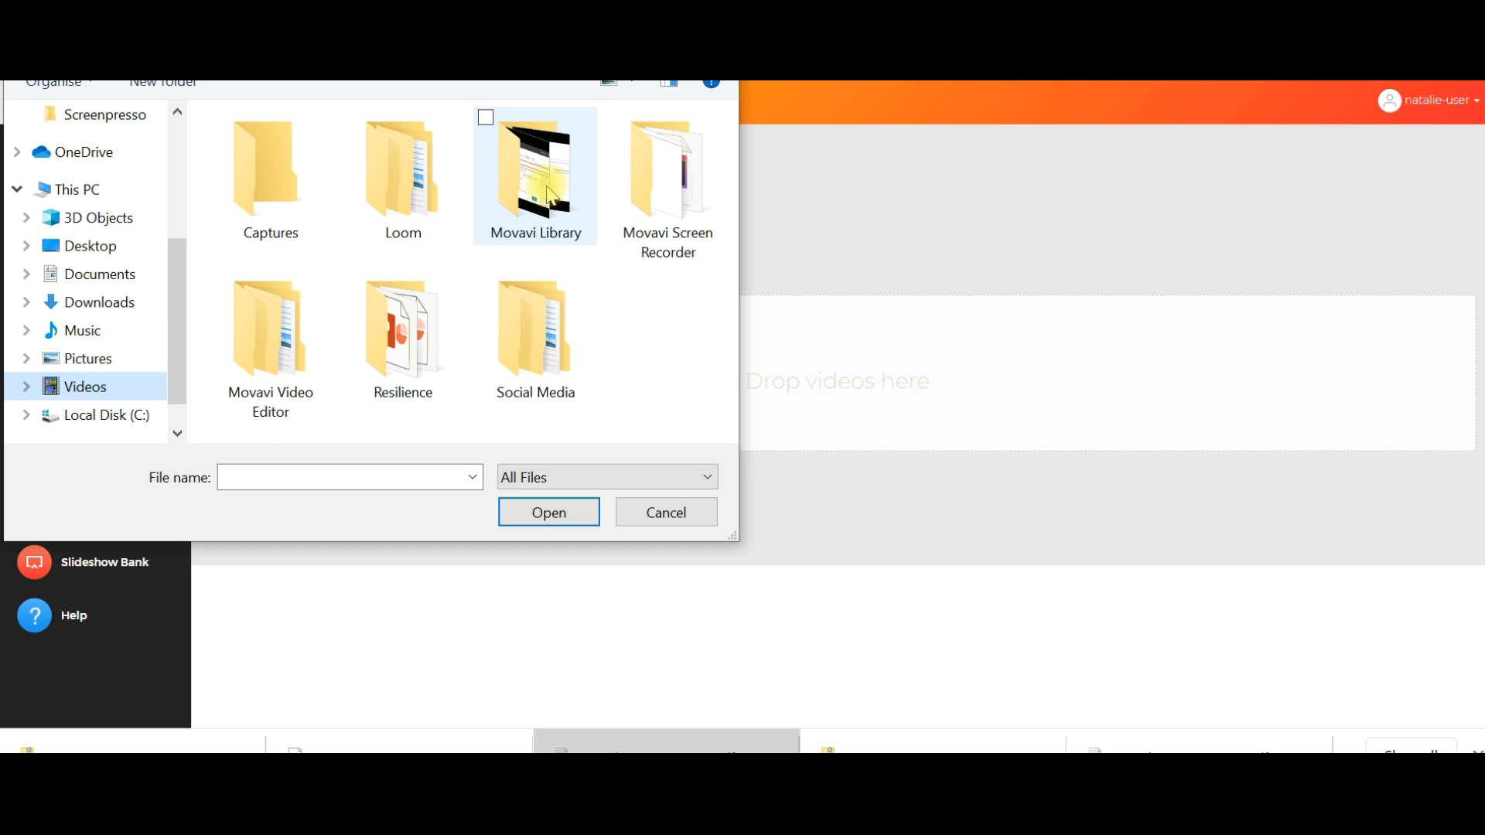
double_click(549, 193)
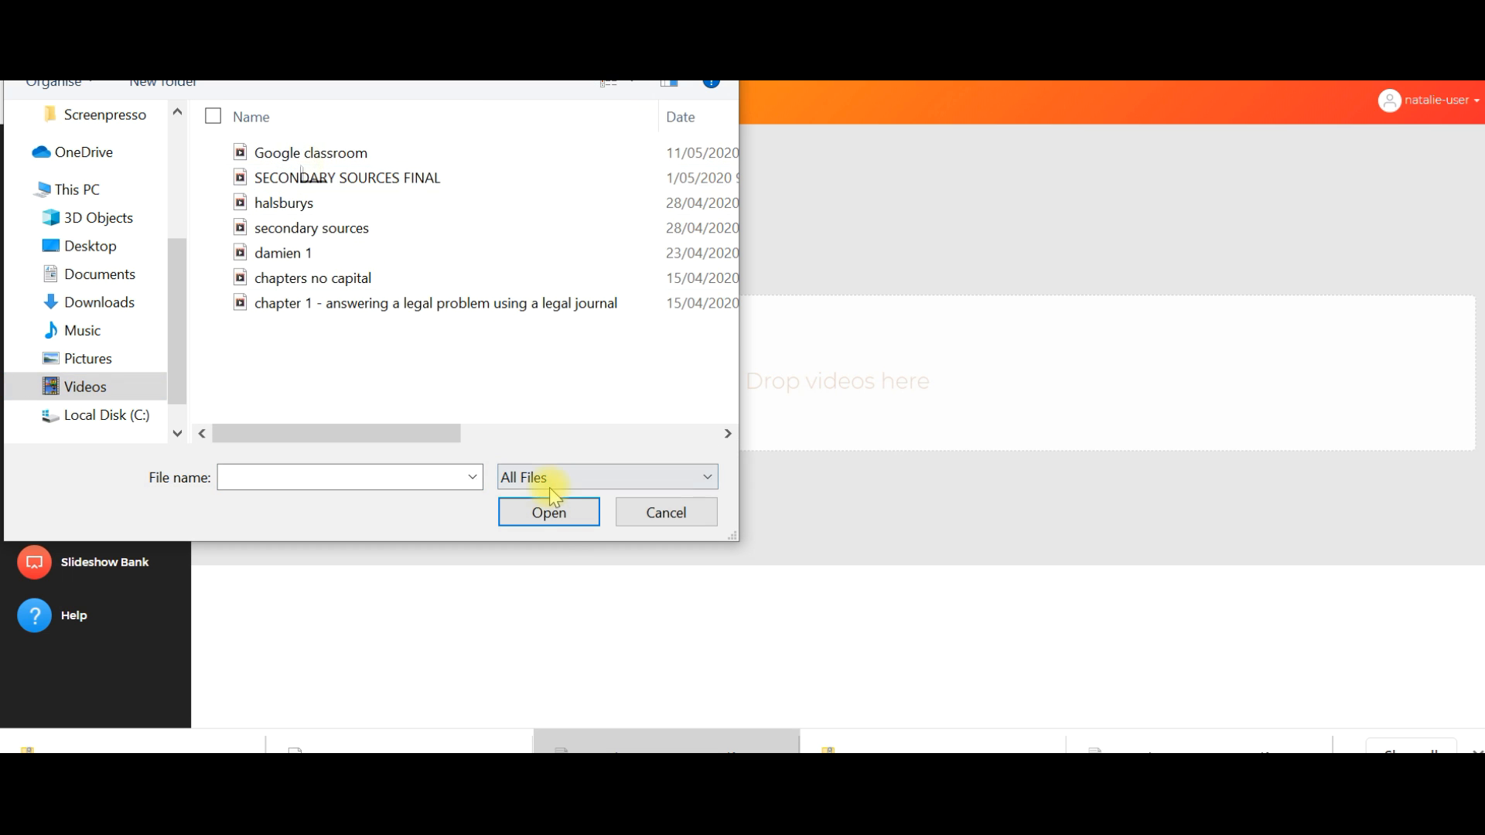
left_click(664, 517)
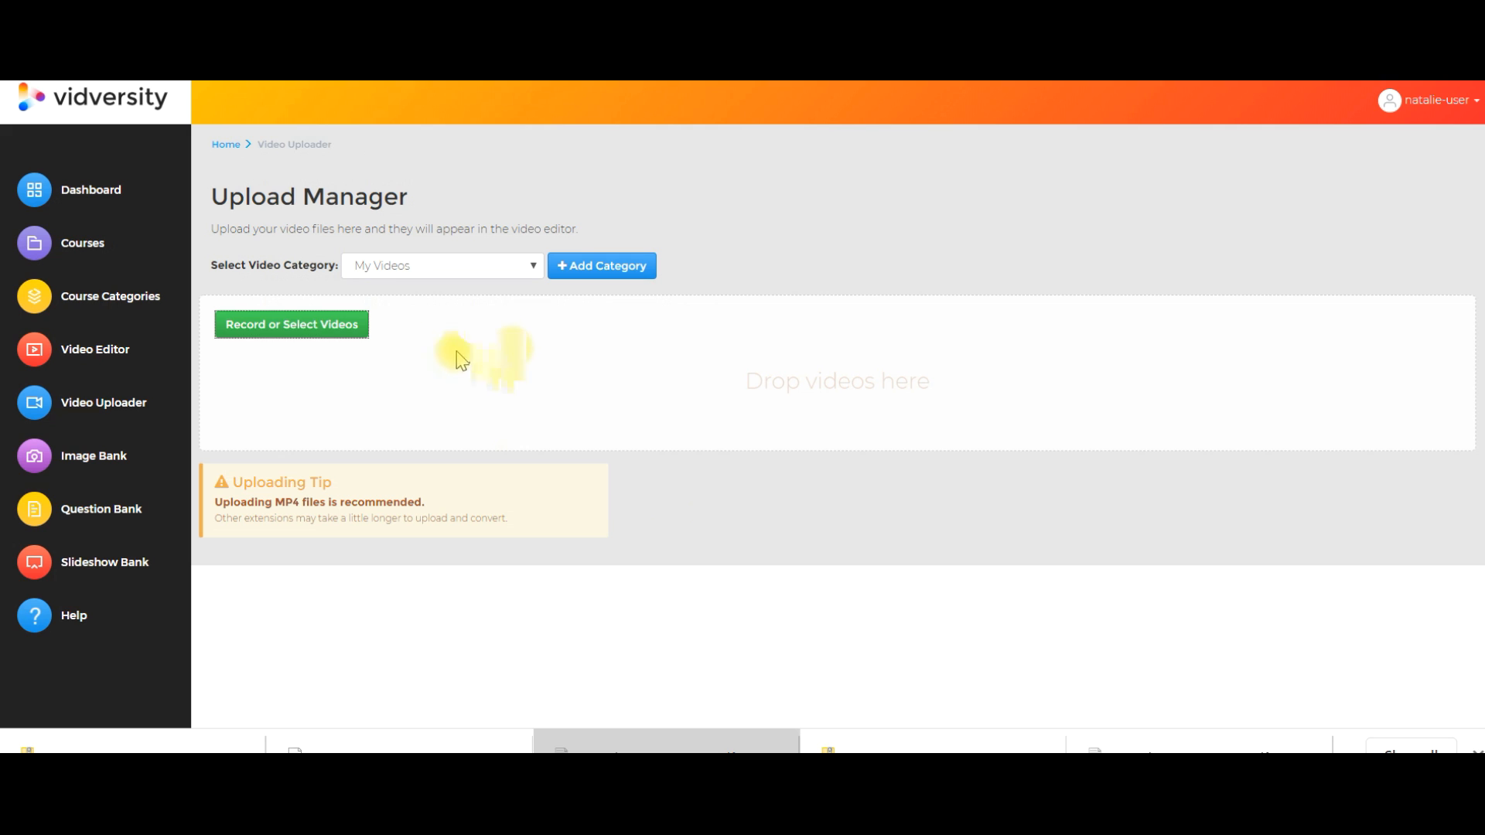
- Select the Google classroom video from the Movavi Library folder in Videos for upload, and open its name for editing
left_click(321, 338)
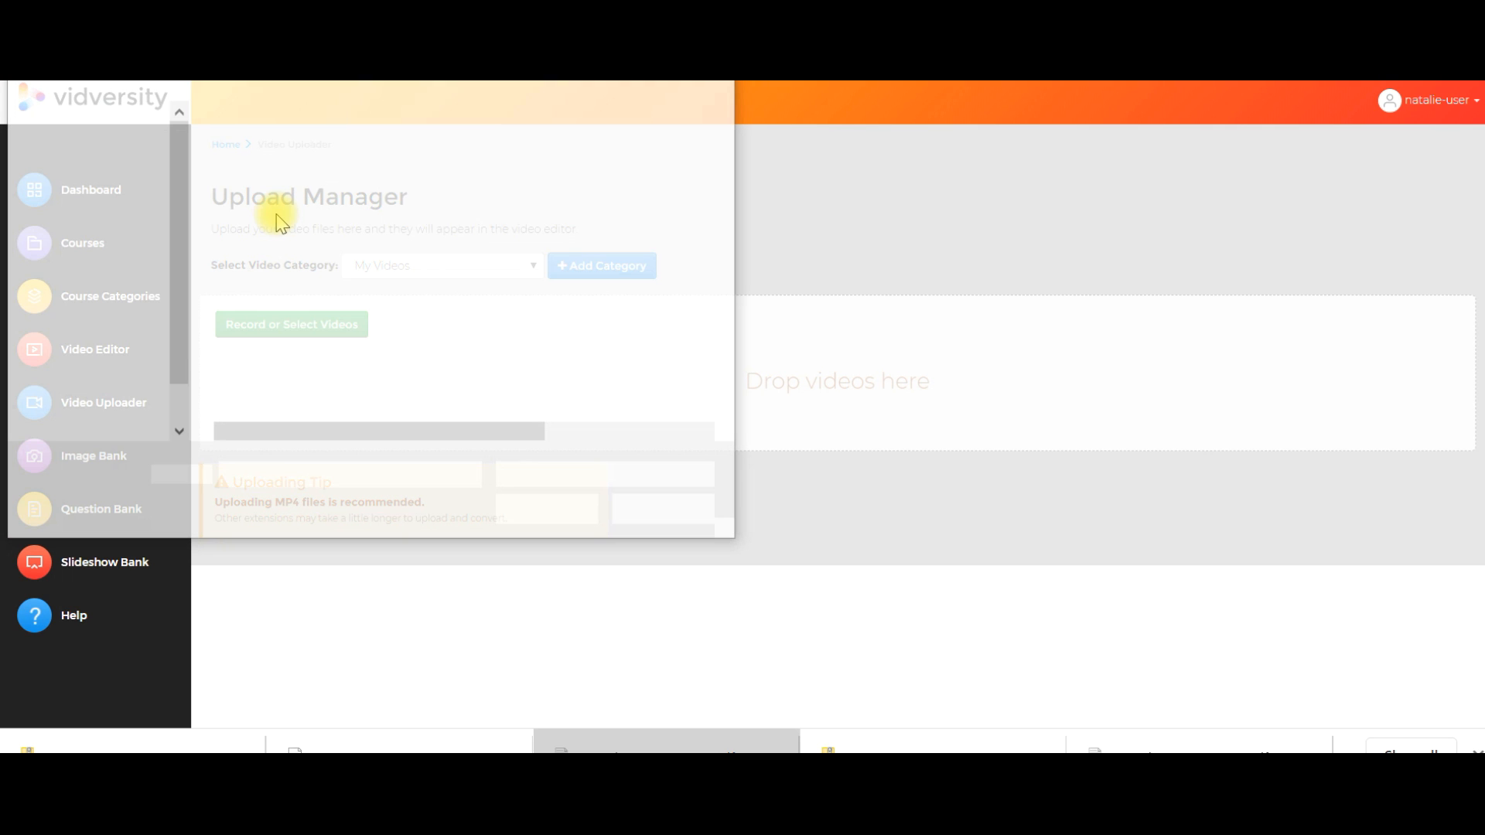
left_click(100, 387)
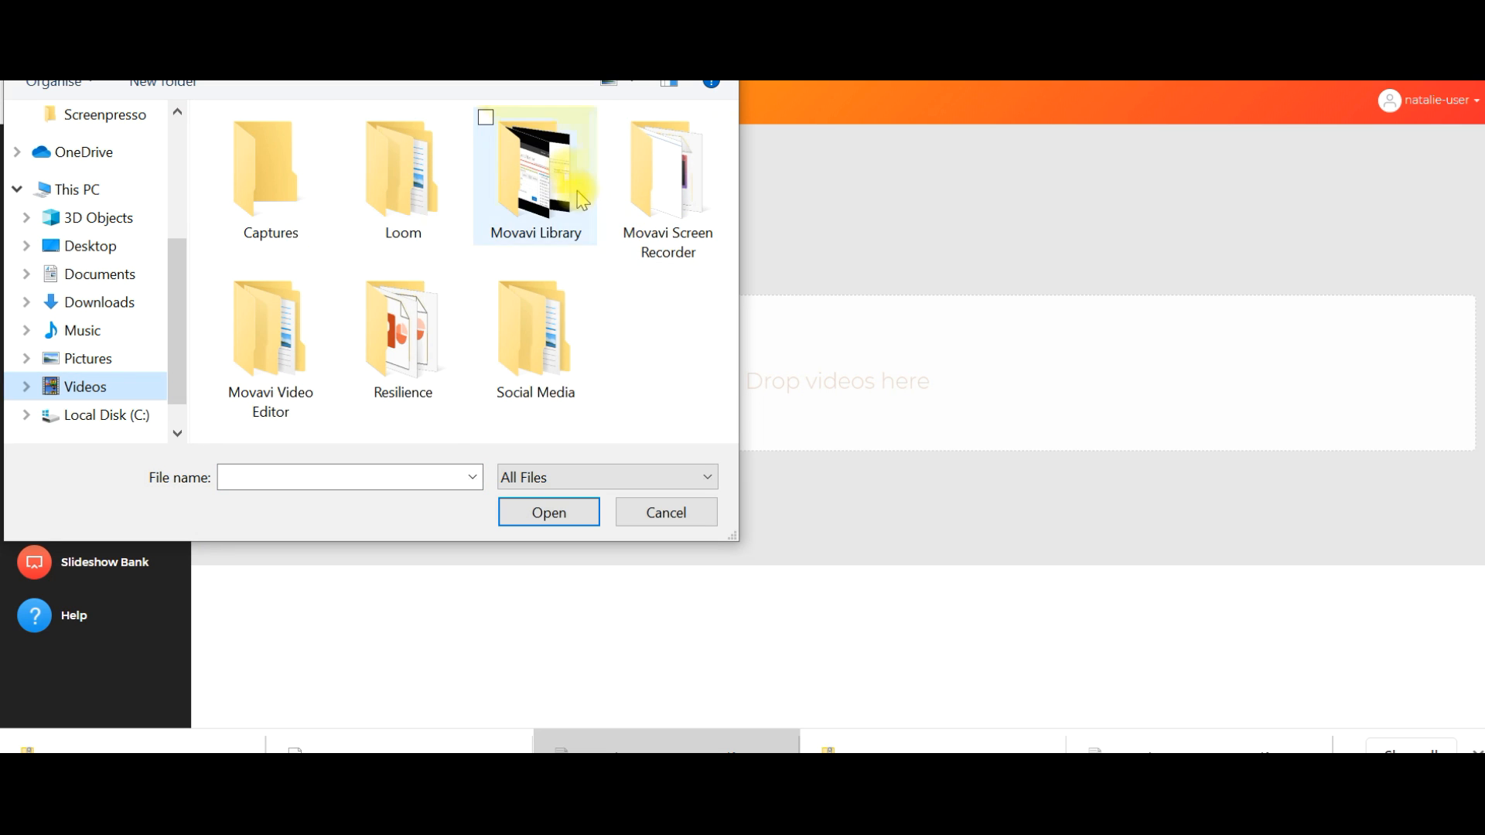
double_click(582, 201)
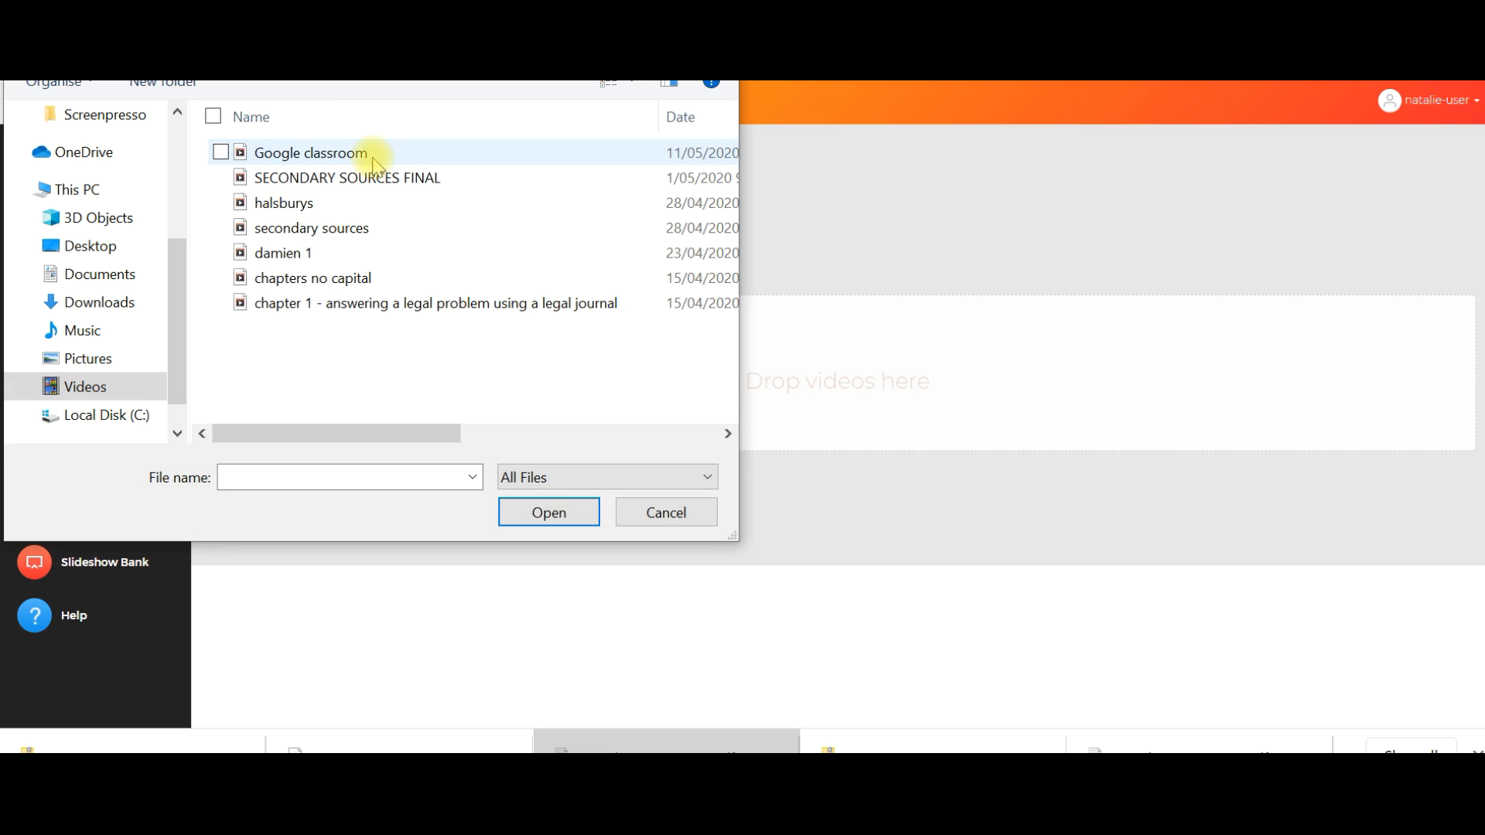
left_click(374, 154)
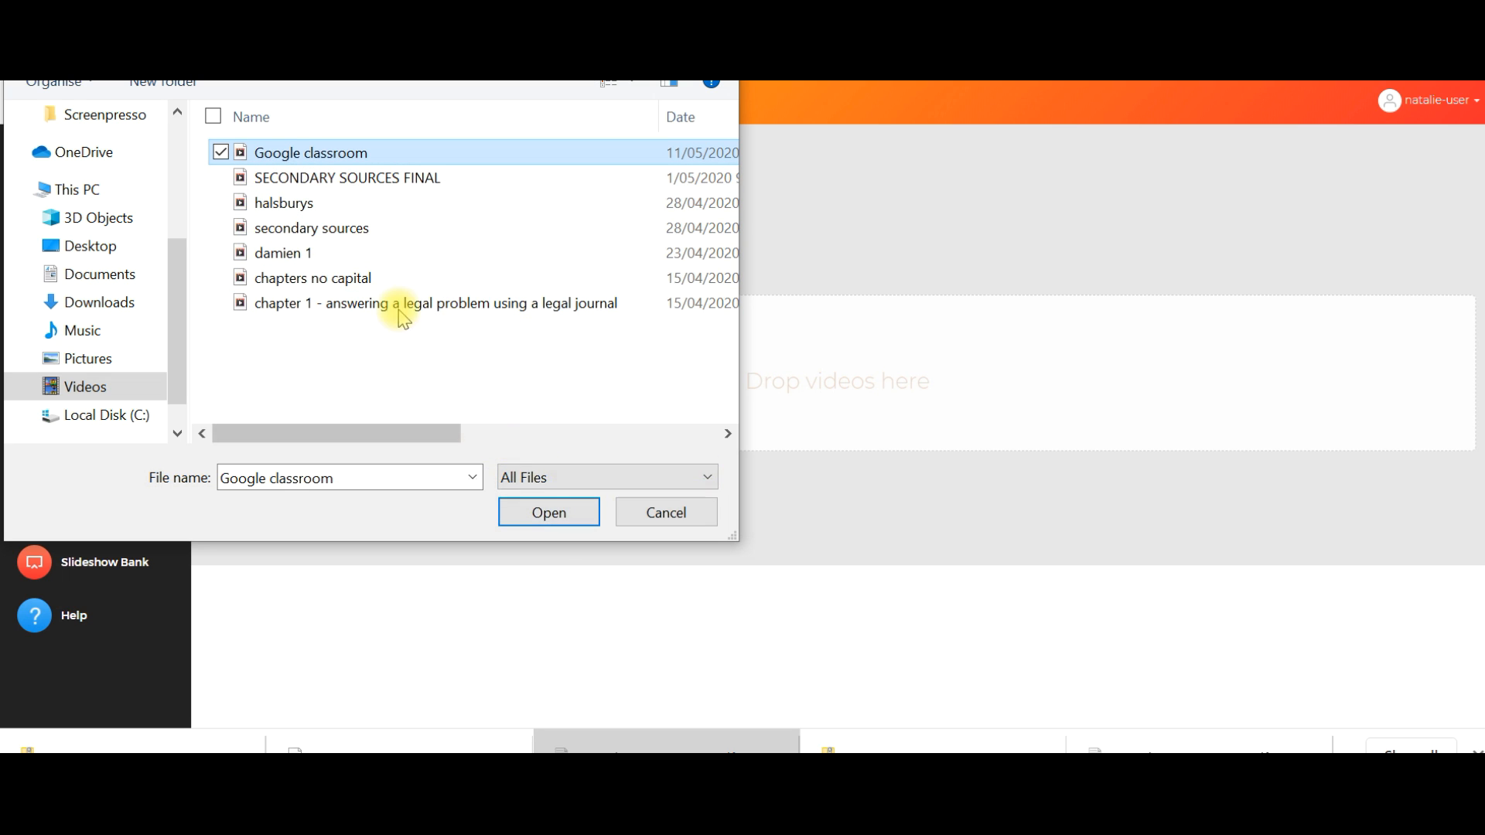
left_click(549, 513)
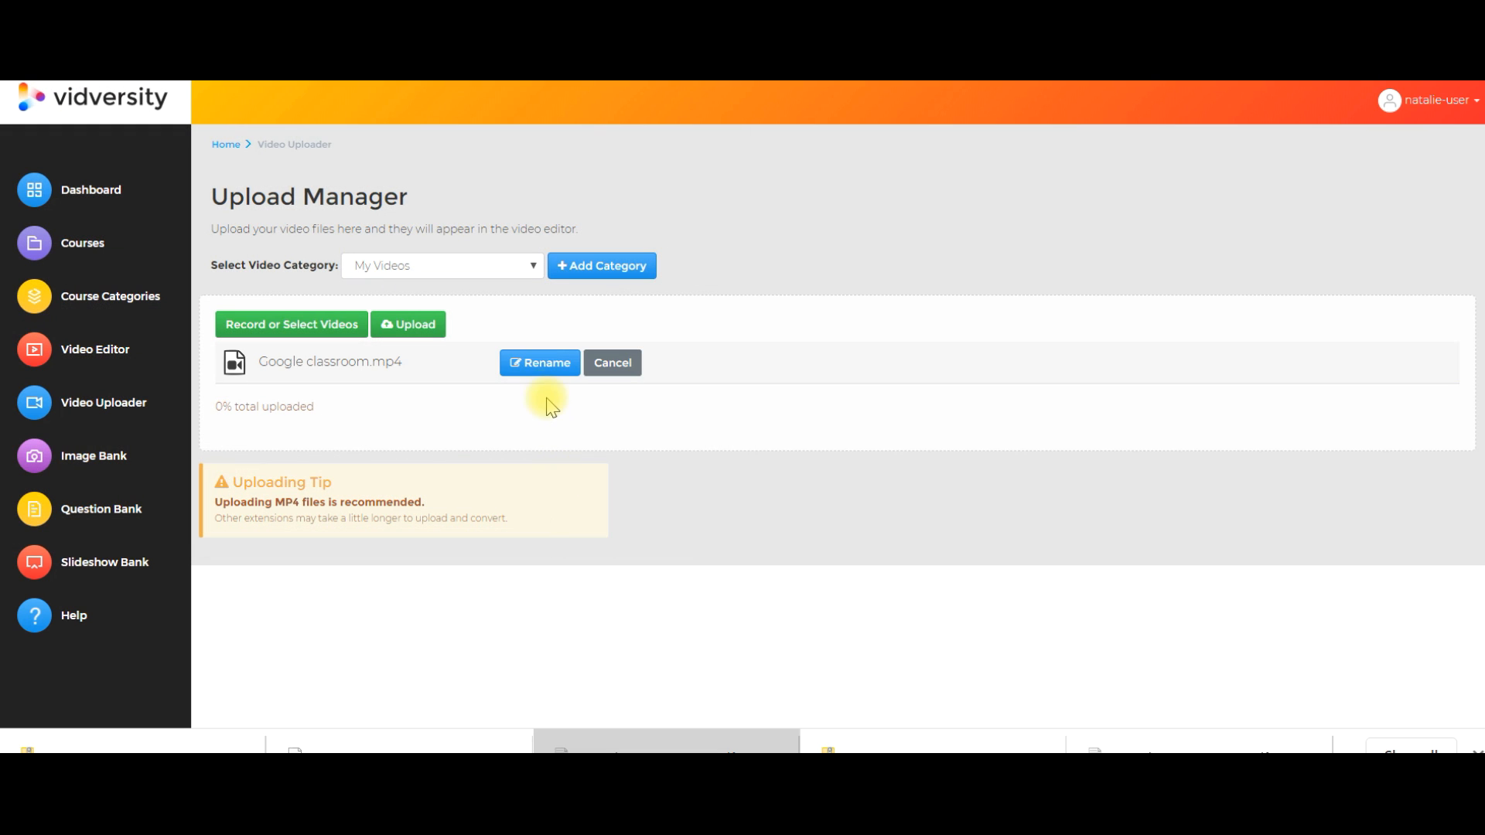
left_click(541, 368)
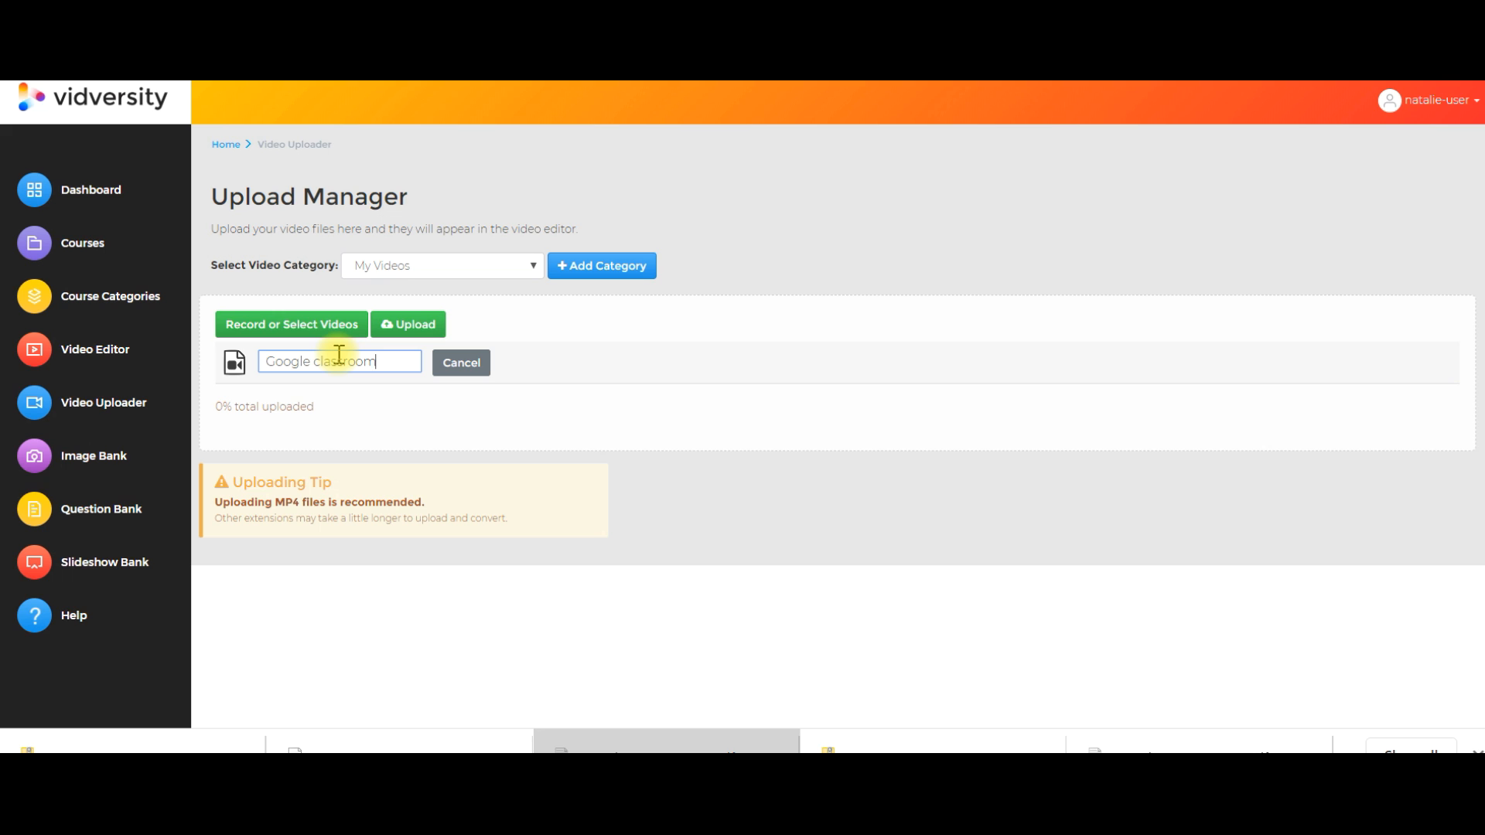
left_click(564, 332)
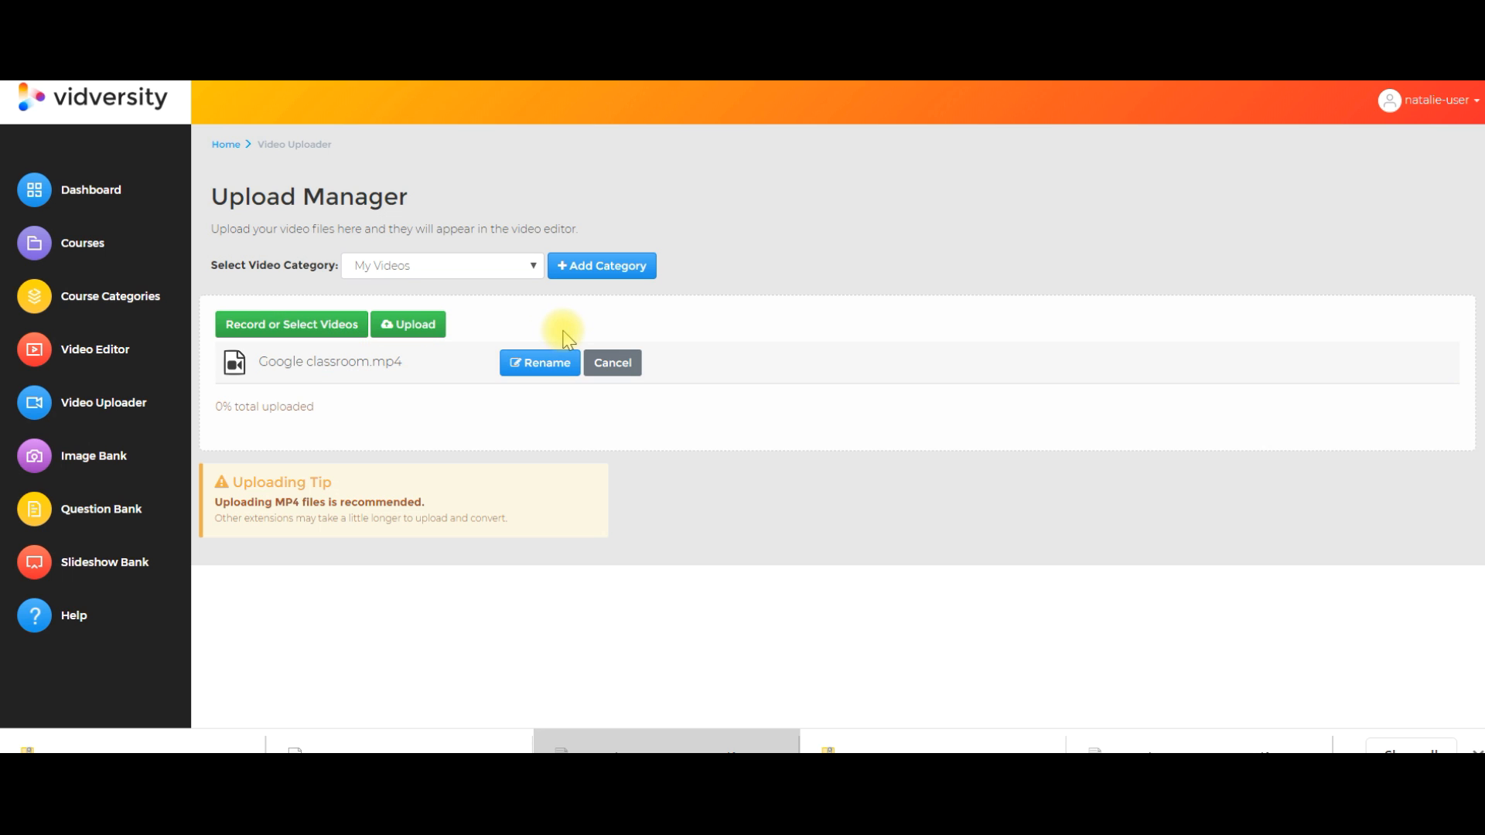
- Set the video category to Webinar and upload the Google classroom video
left_click(458, 271)
scroll(434, 464, "down", 10)
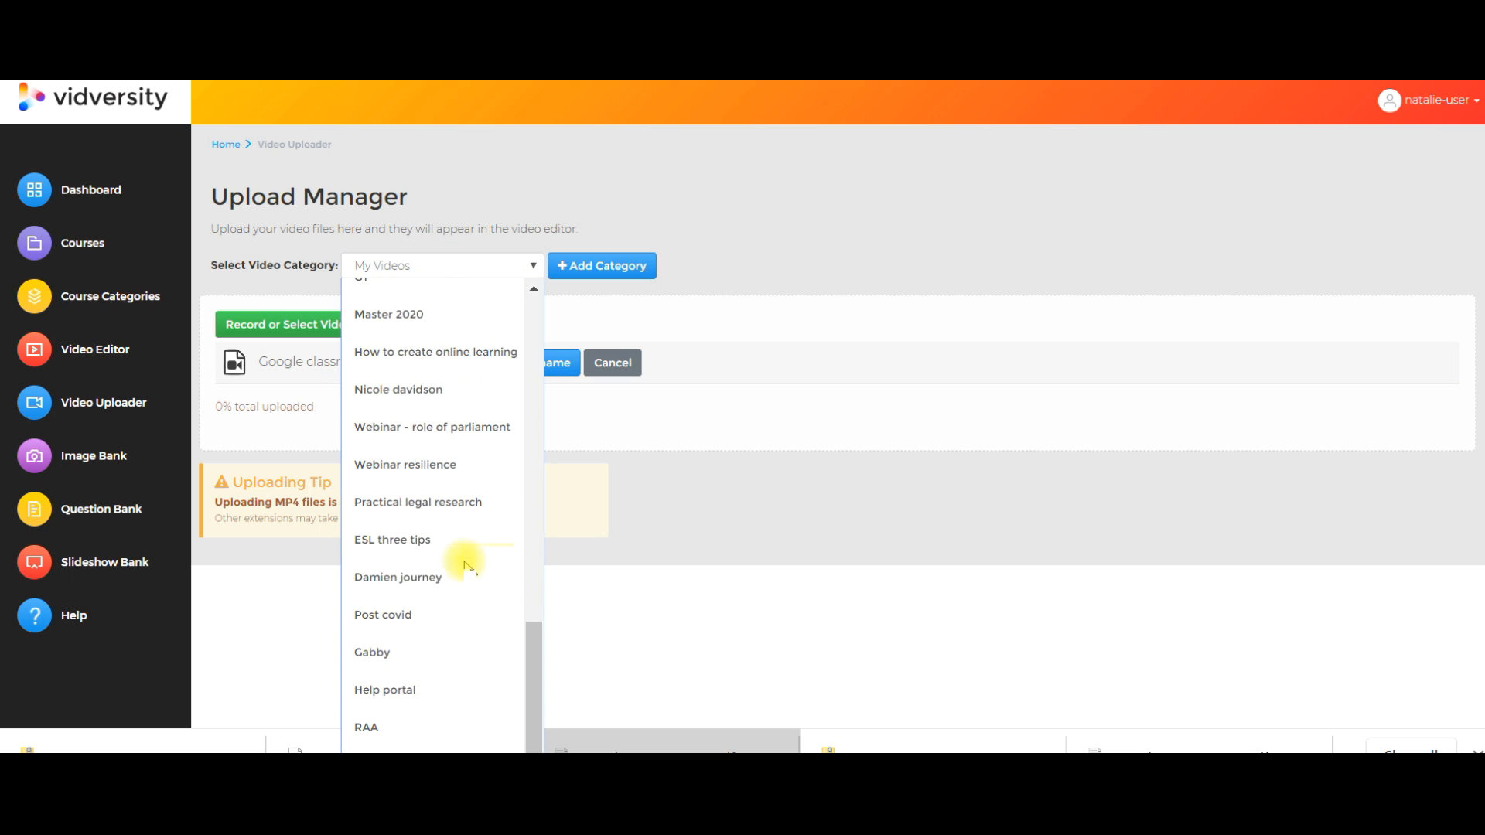
left_click(384, 749)
left_click(402, 326)
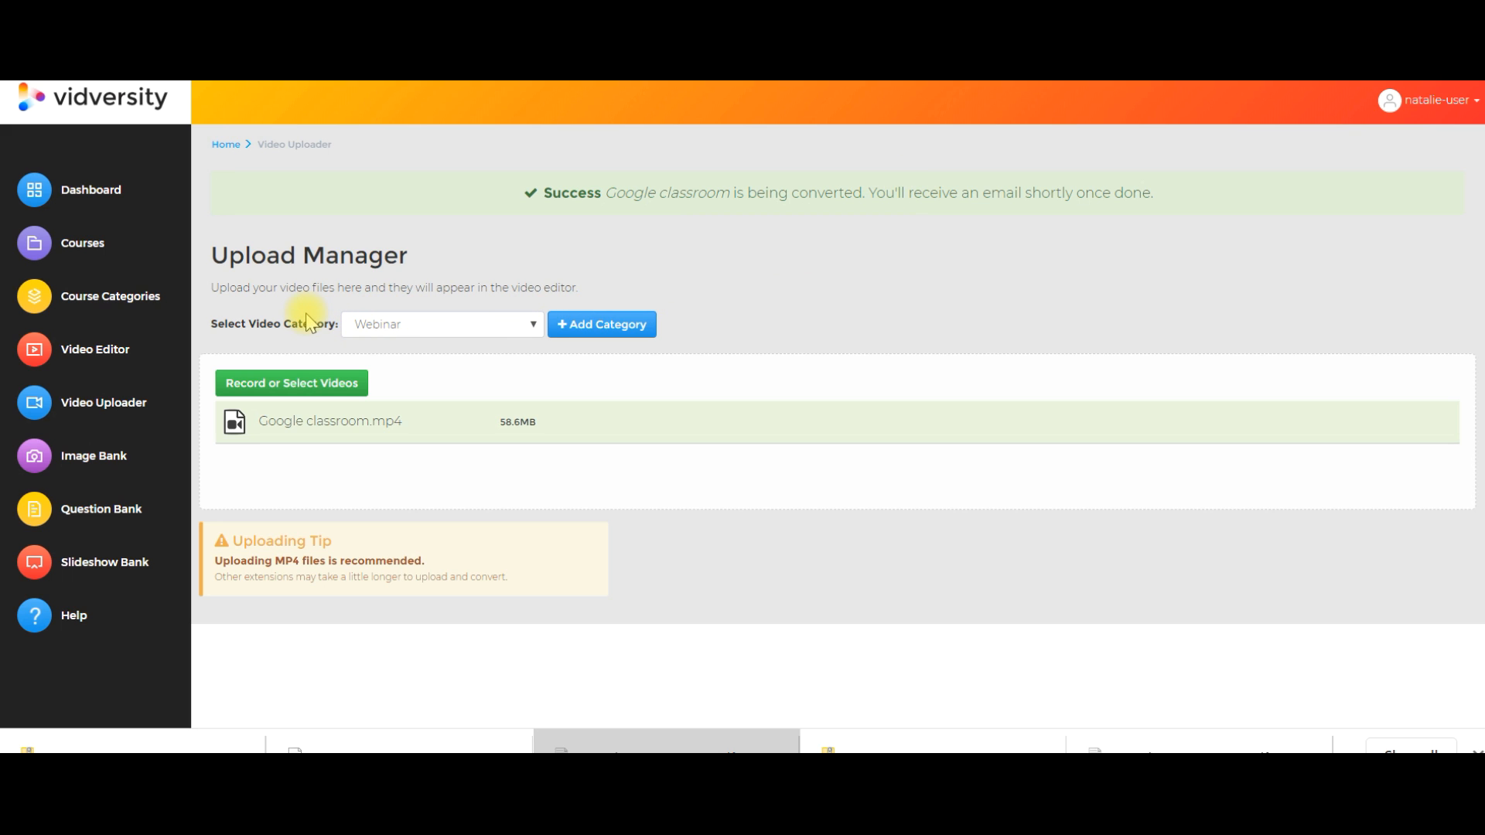
- View the uploaded video in the Video Editor and review the Upload and Edit Video steps on the dashboard
left_click(80, 367)
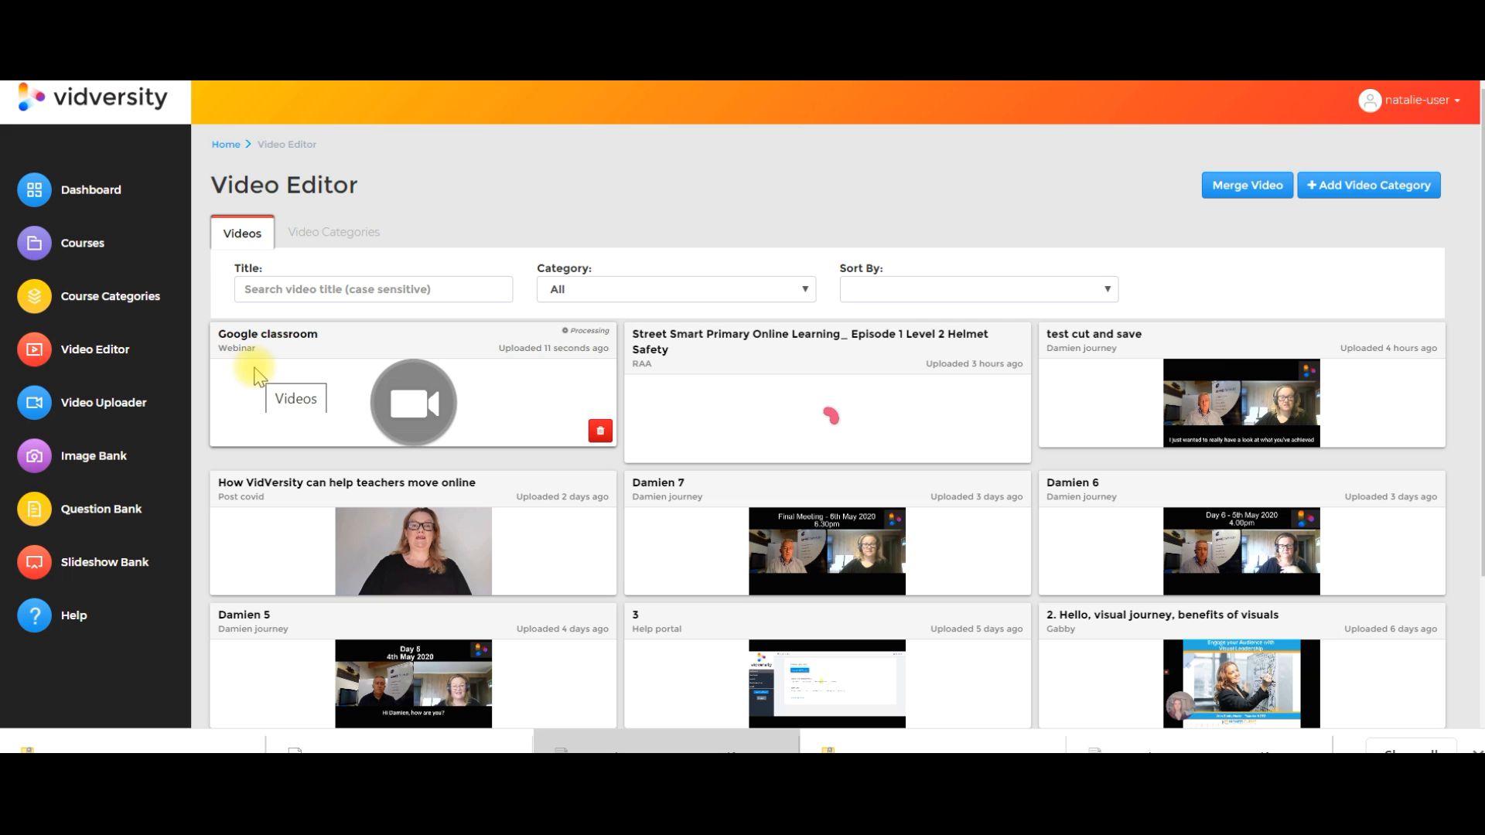
left_click(103, 203)
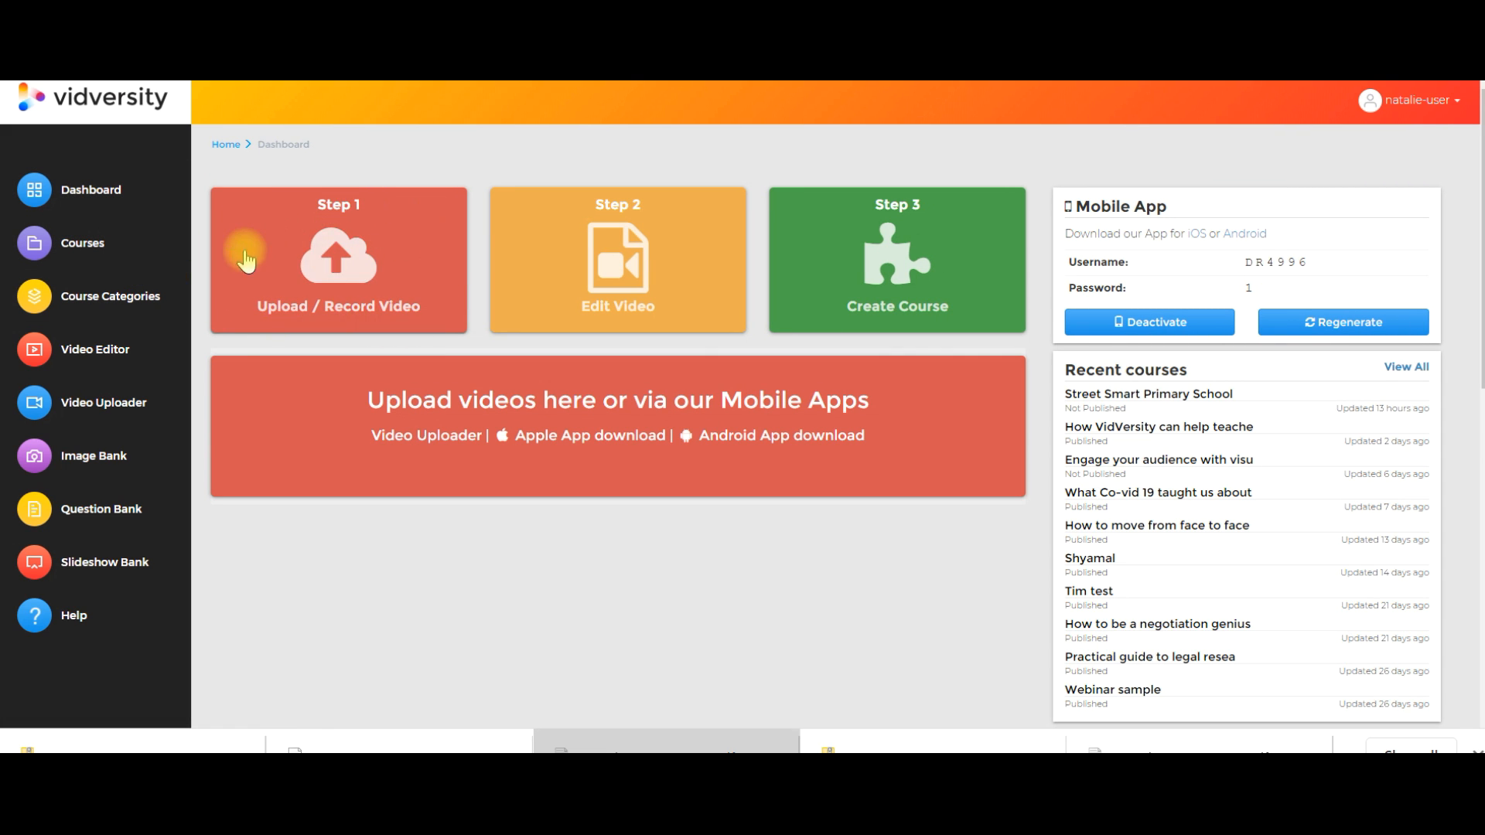
mouse_move(642, 310)
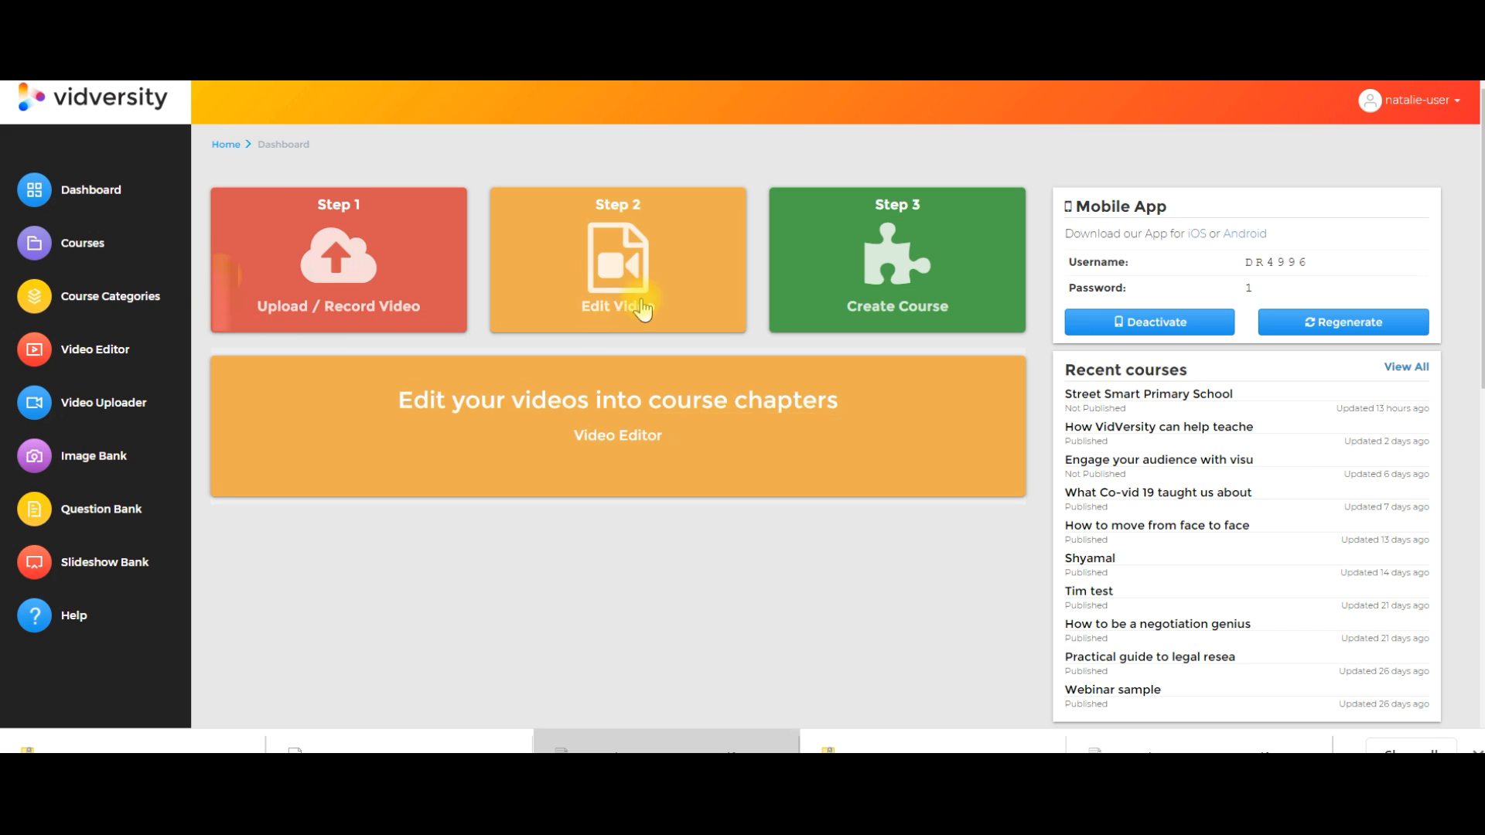
mouse_move(319, 328)
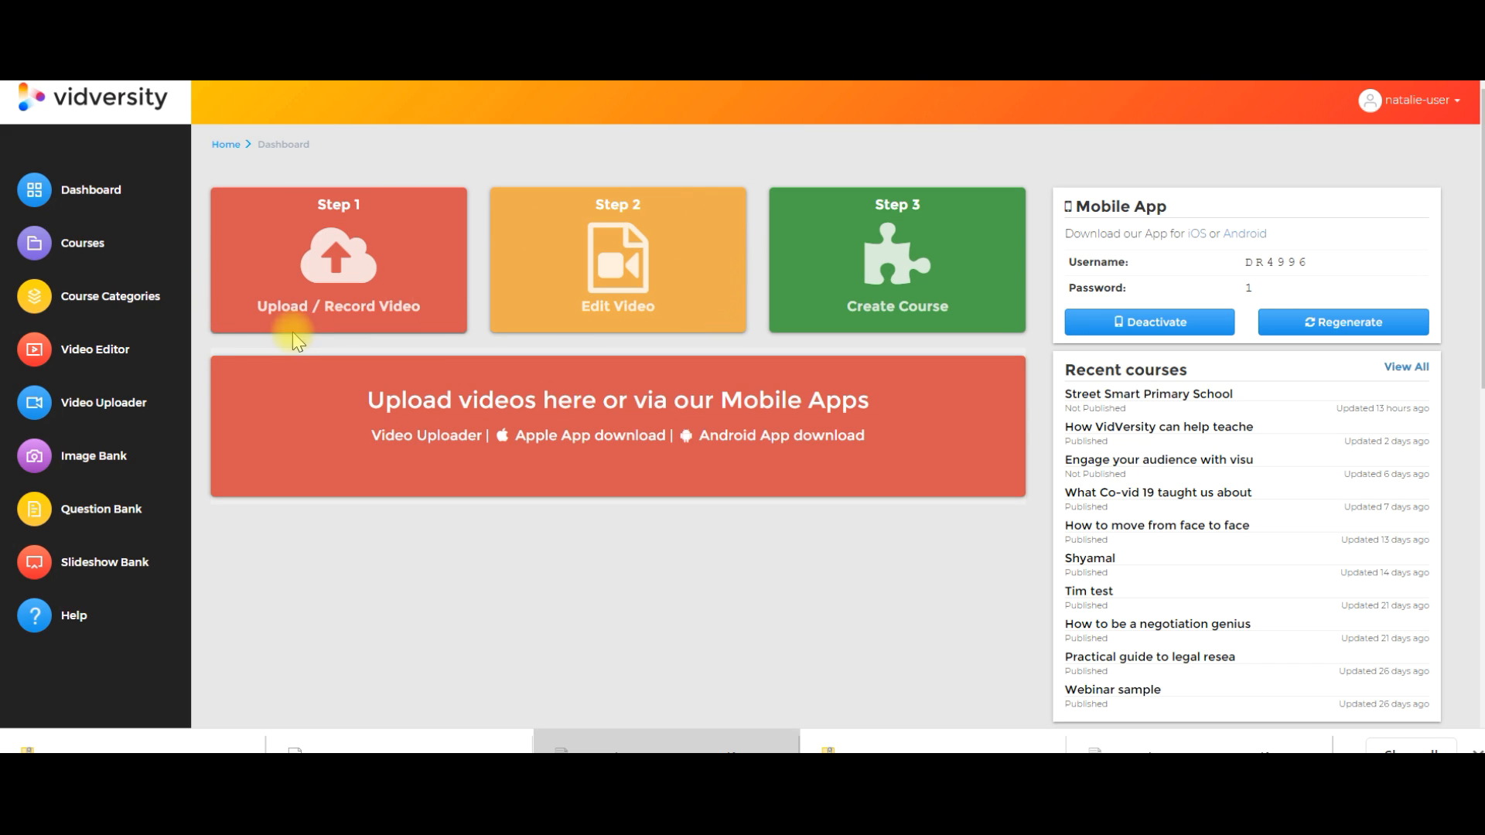
- In the Video Editor, filter the videos by the Webinar category and open the video titled "1." for editing
left_click(129, 360)
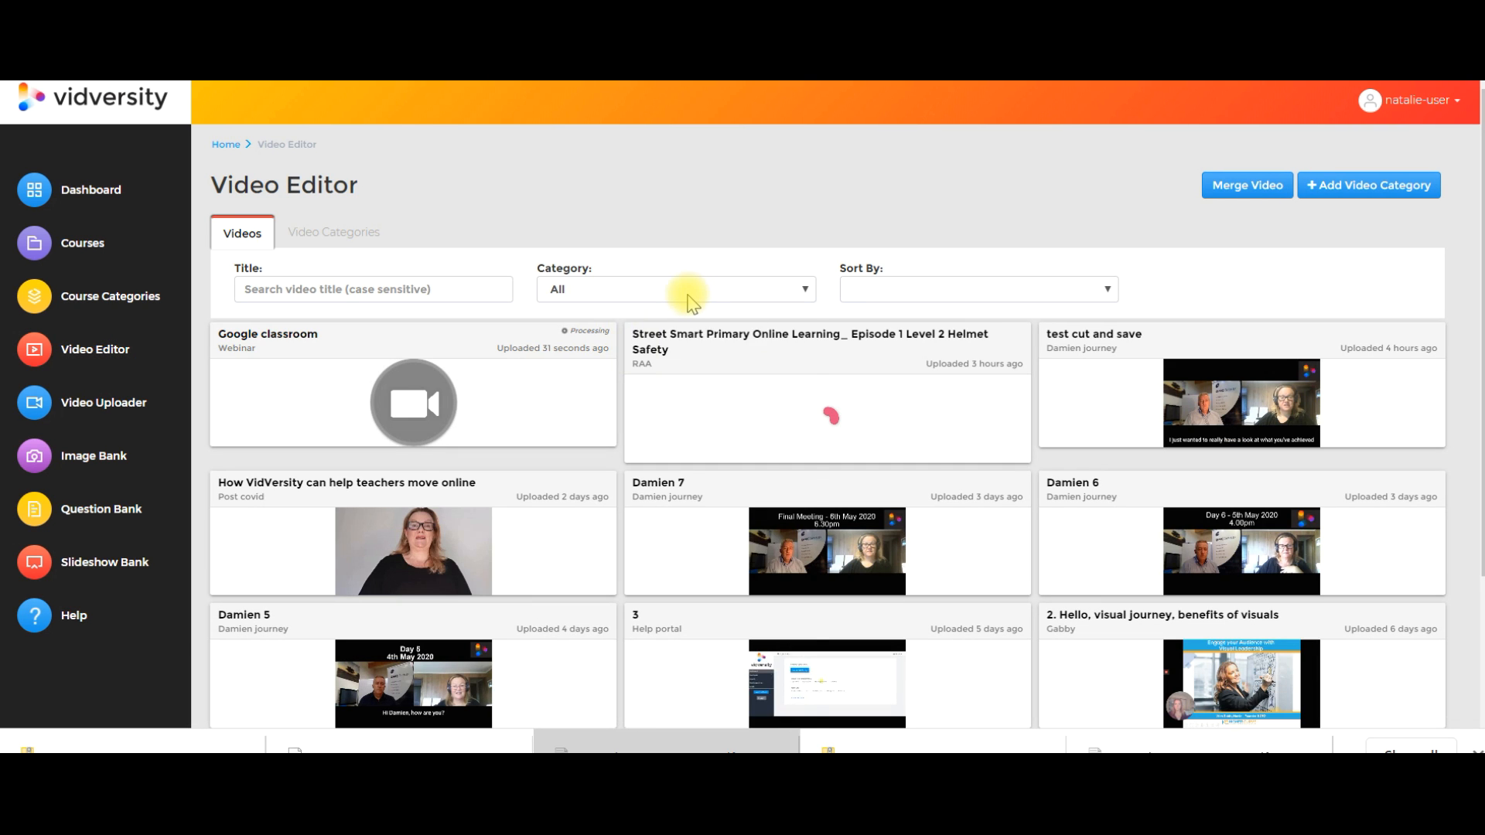
left_click(691, 291)
scroll(696, 513, "down", 6)
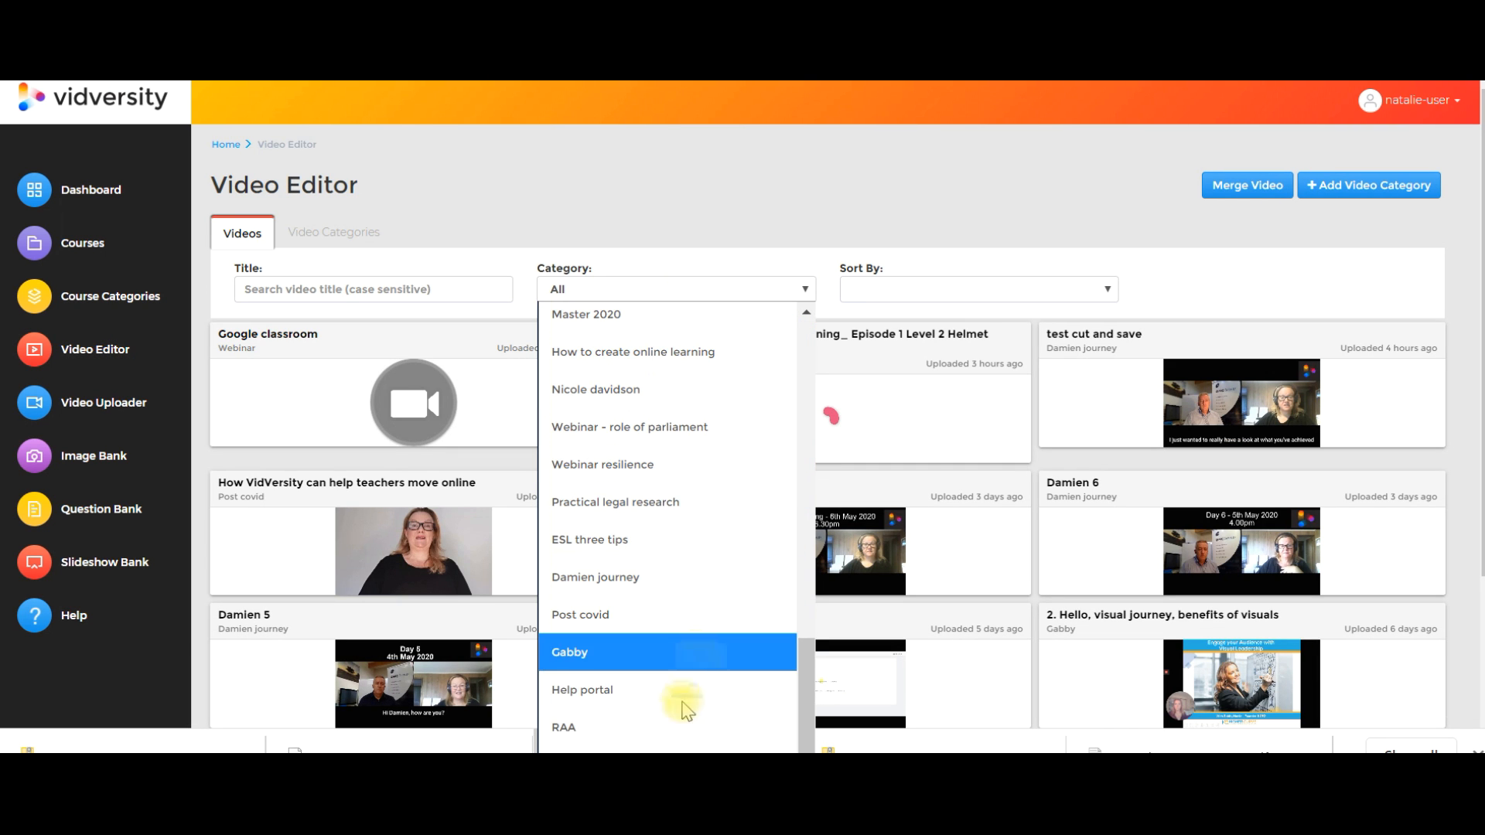
left_click(599, 751)
mouse_move(890, 390)
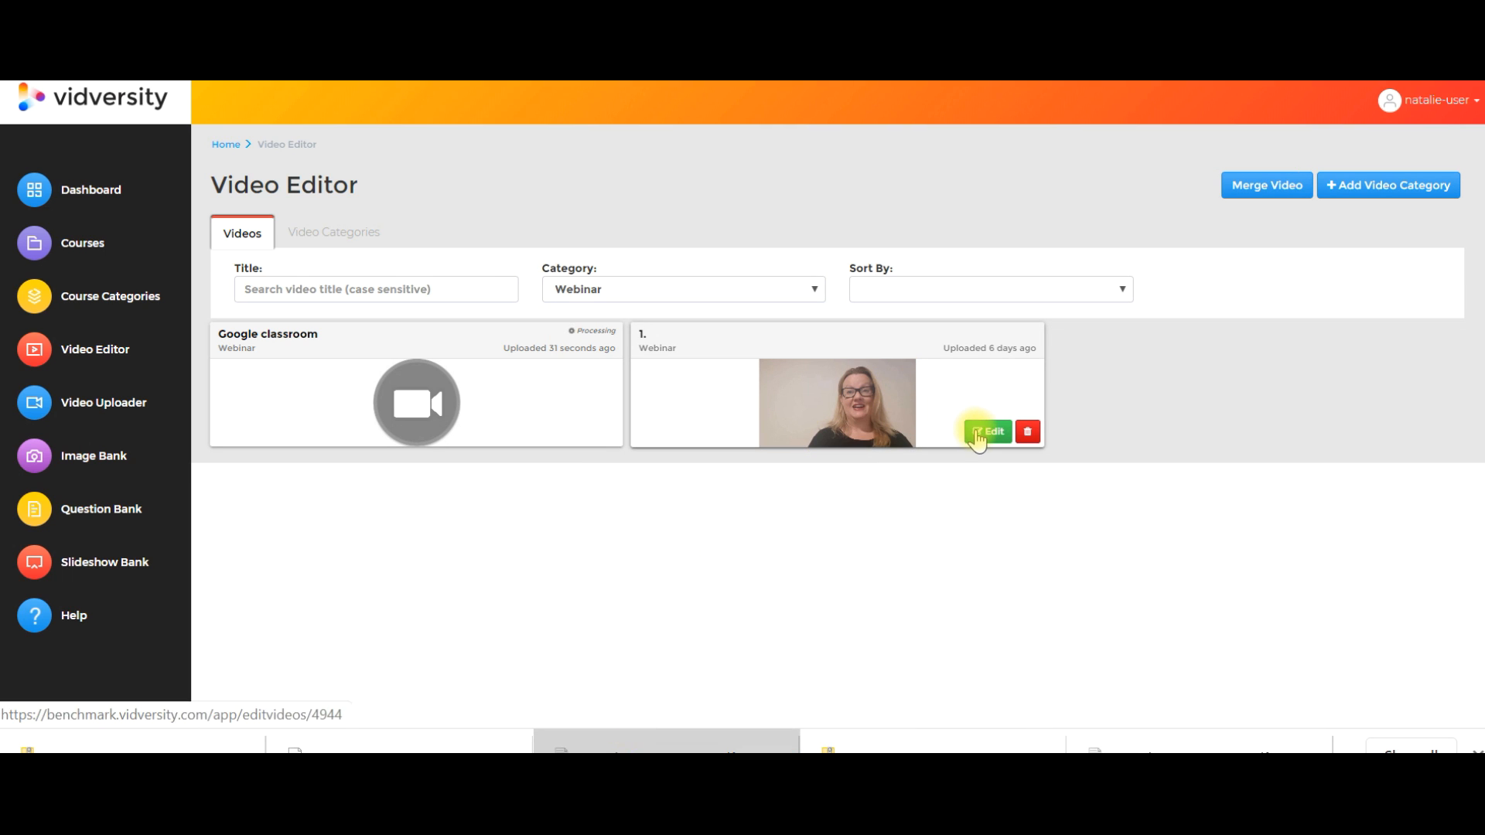
mouse_move(959, 407)
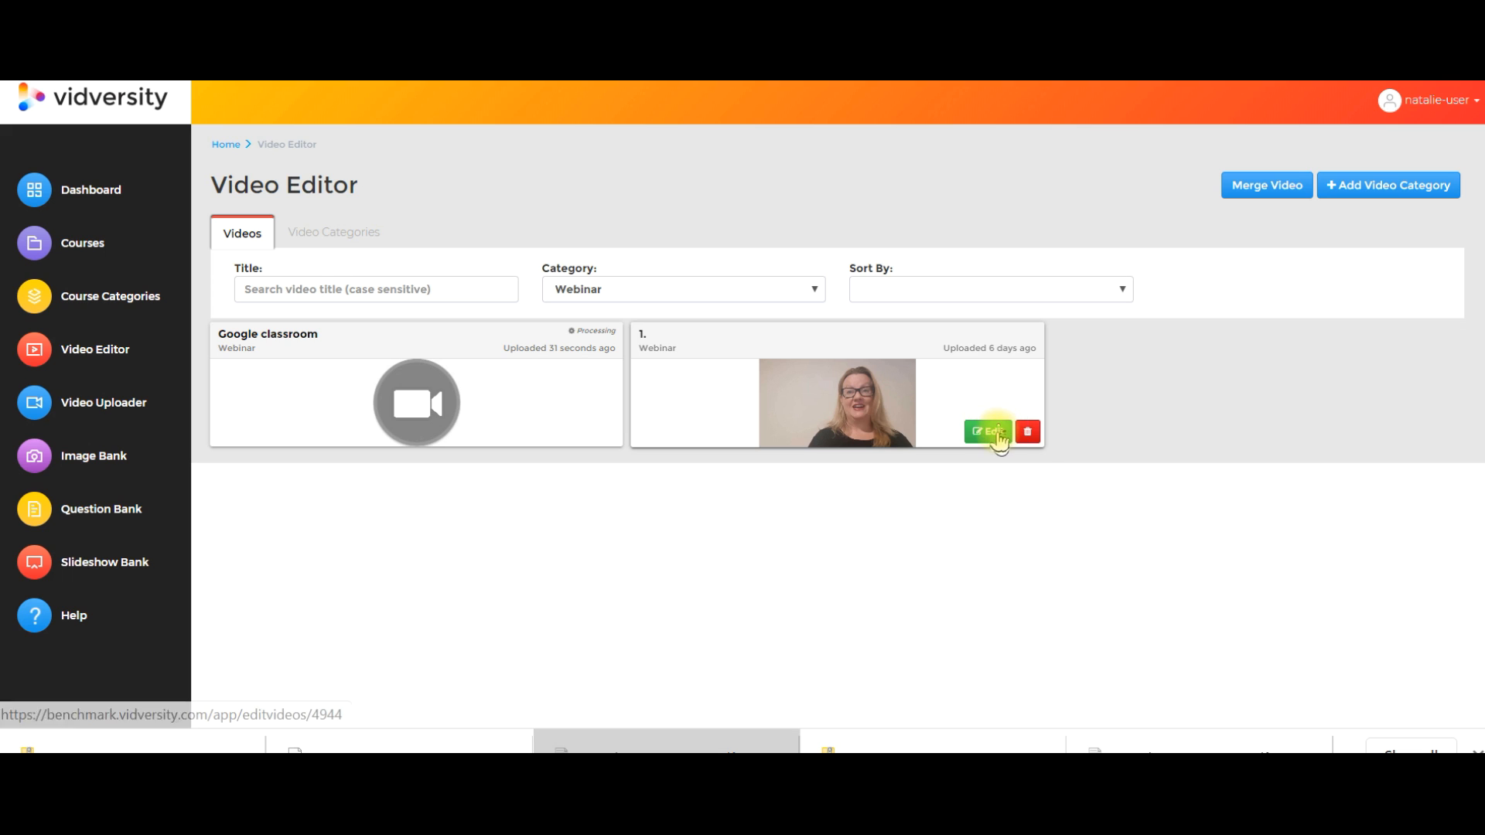
left_click(993, 432)
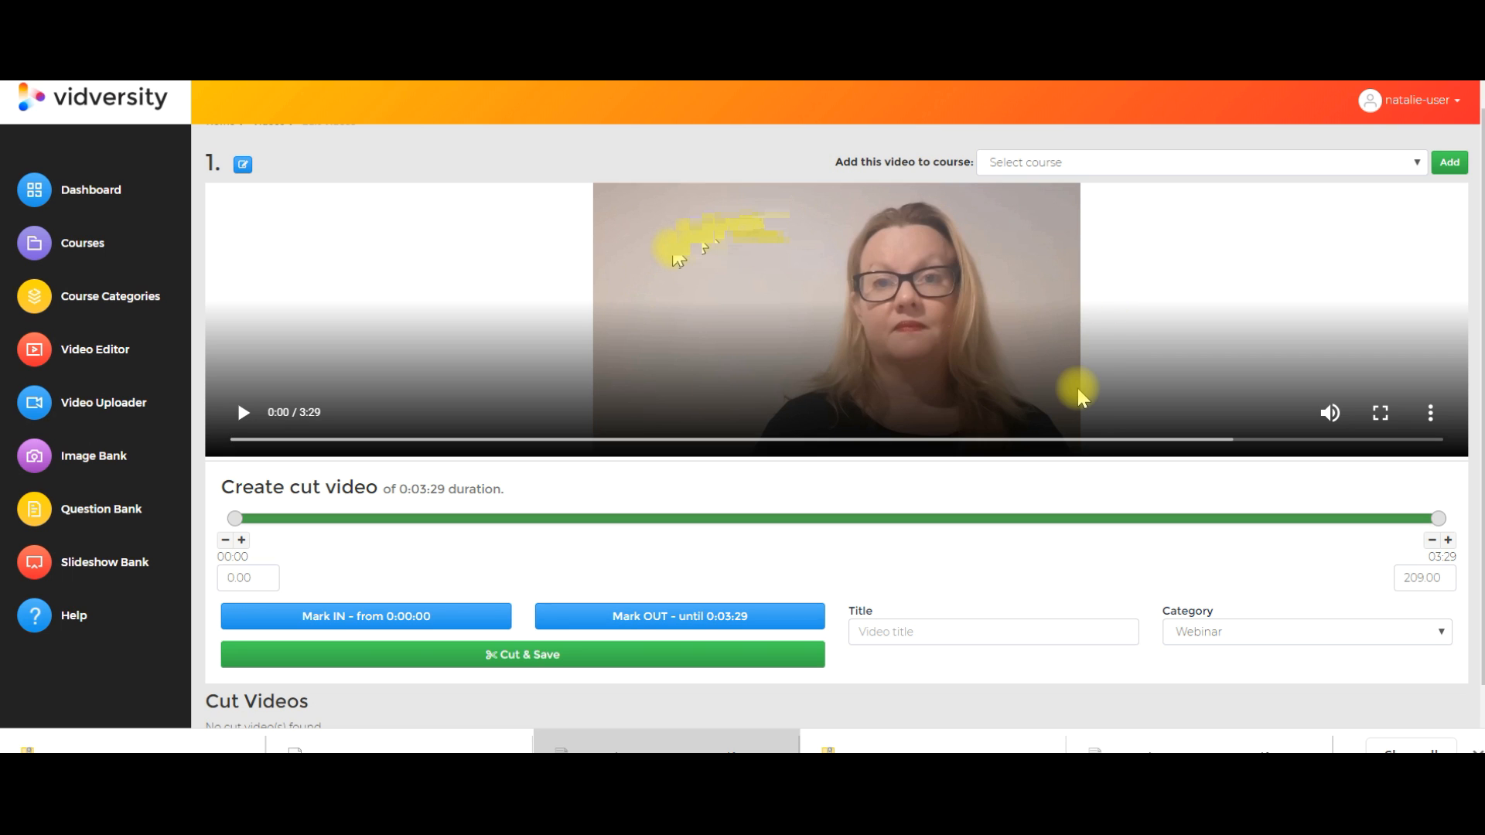
- Play the video briefly, pause it at 0:01 and mark that point as the start of the cut
left_click(242, 414)
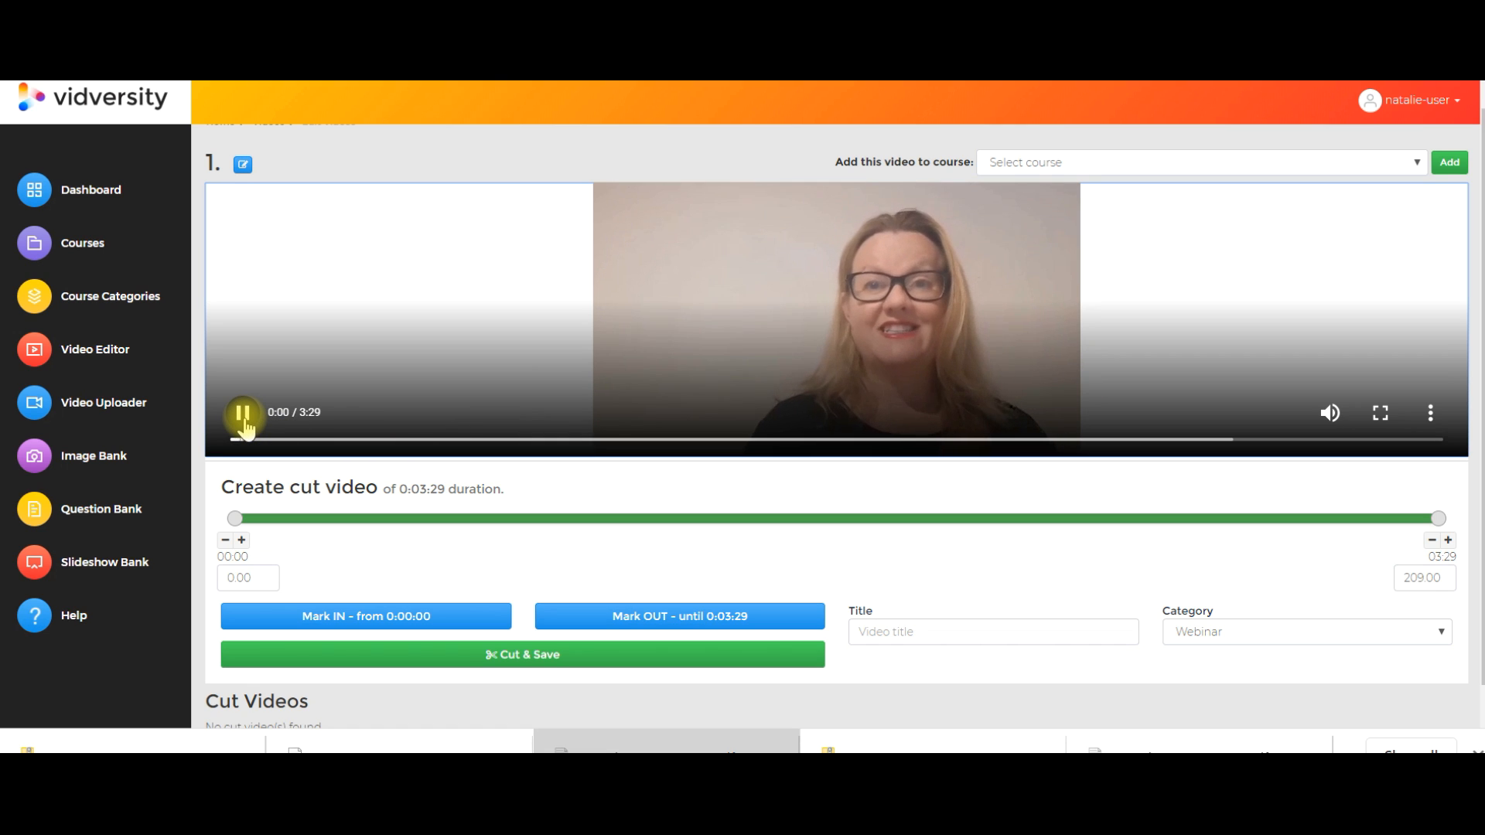
left_click(245, 424)
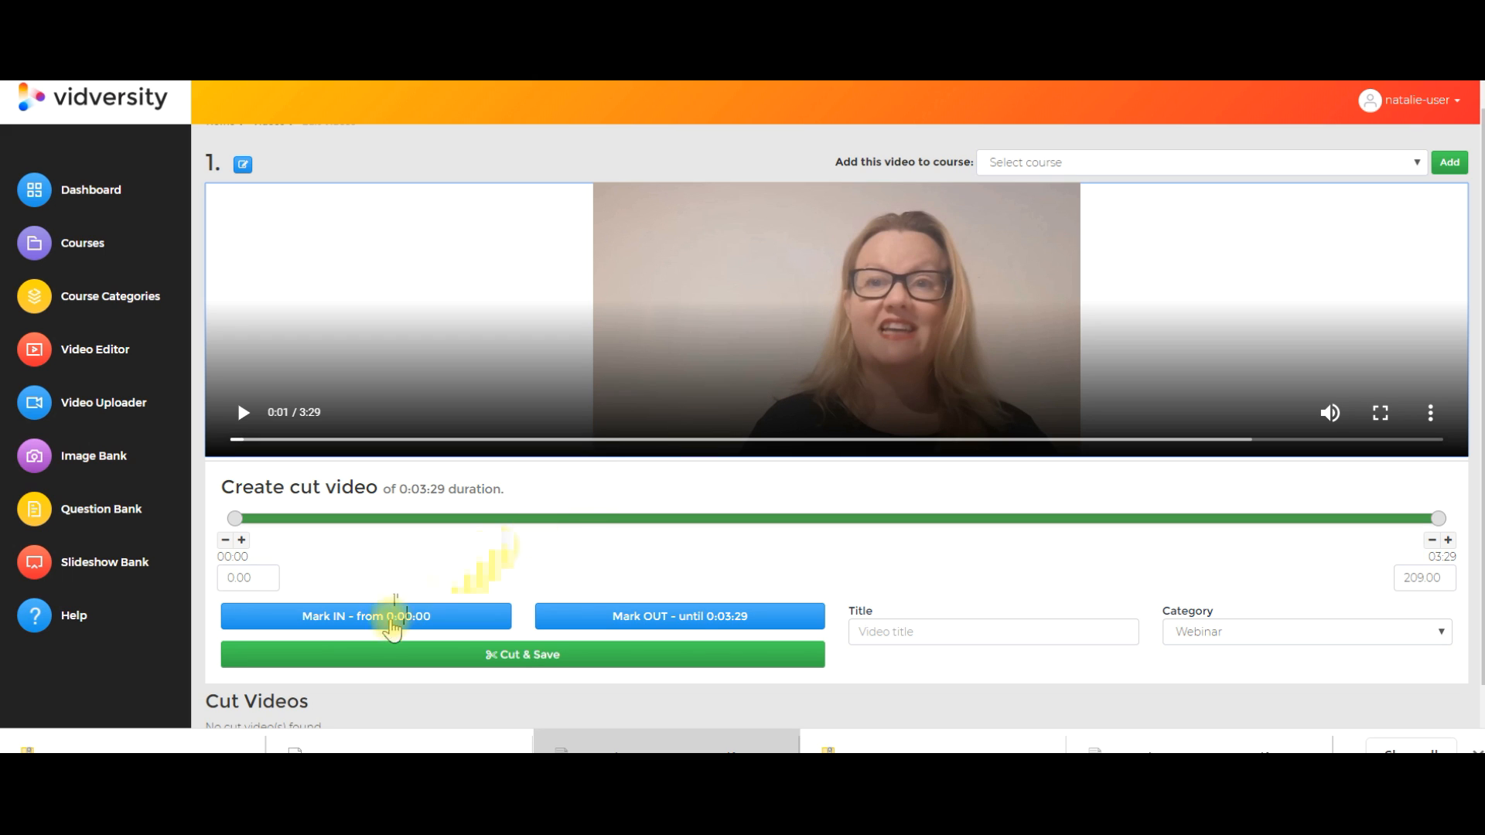
left_click(348, 616)
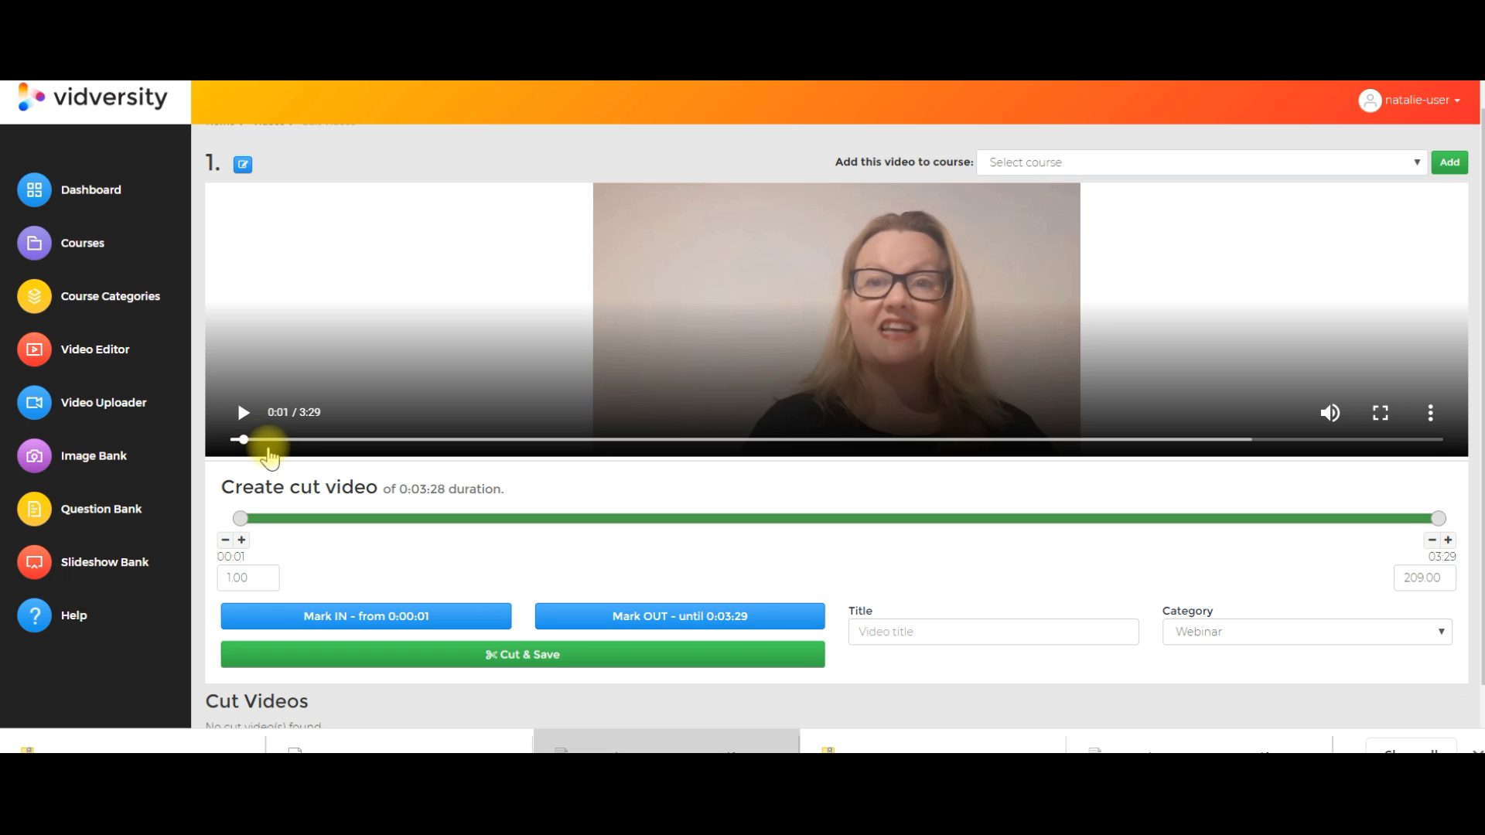
- Move the playback position to 0:34 and mark it as the end of the cut
left_click(245, 424)
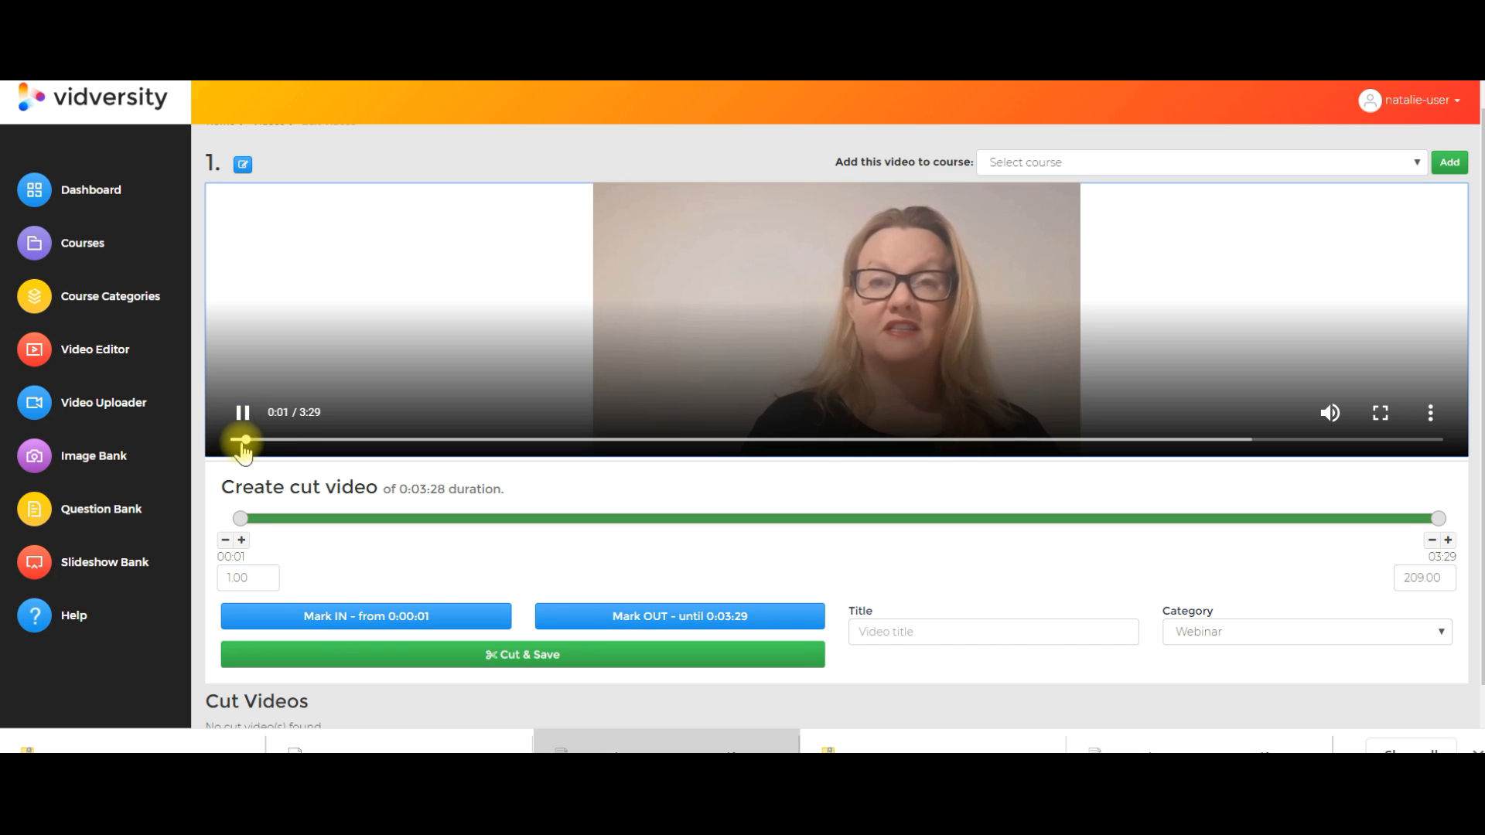
left_click(245, 424)
left_click_drag(249, 459, 434, 467)
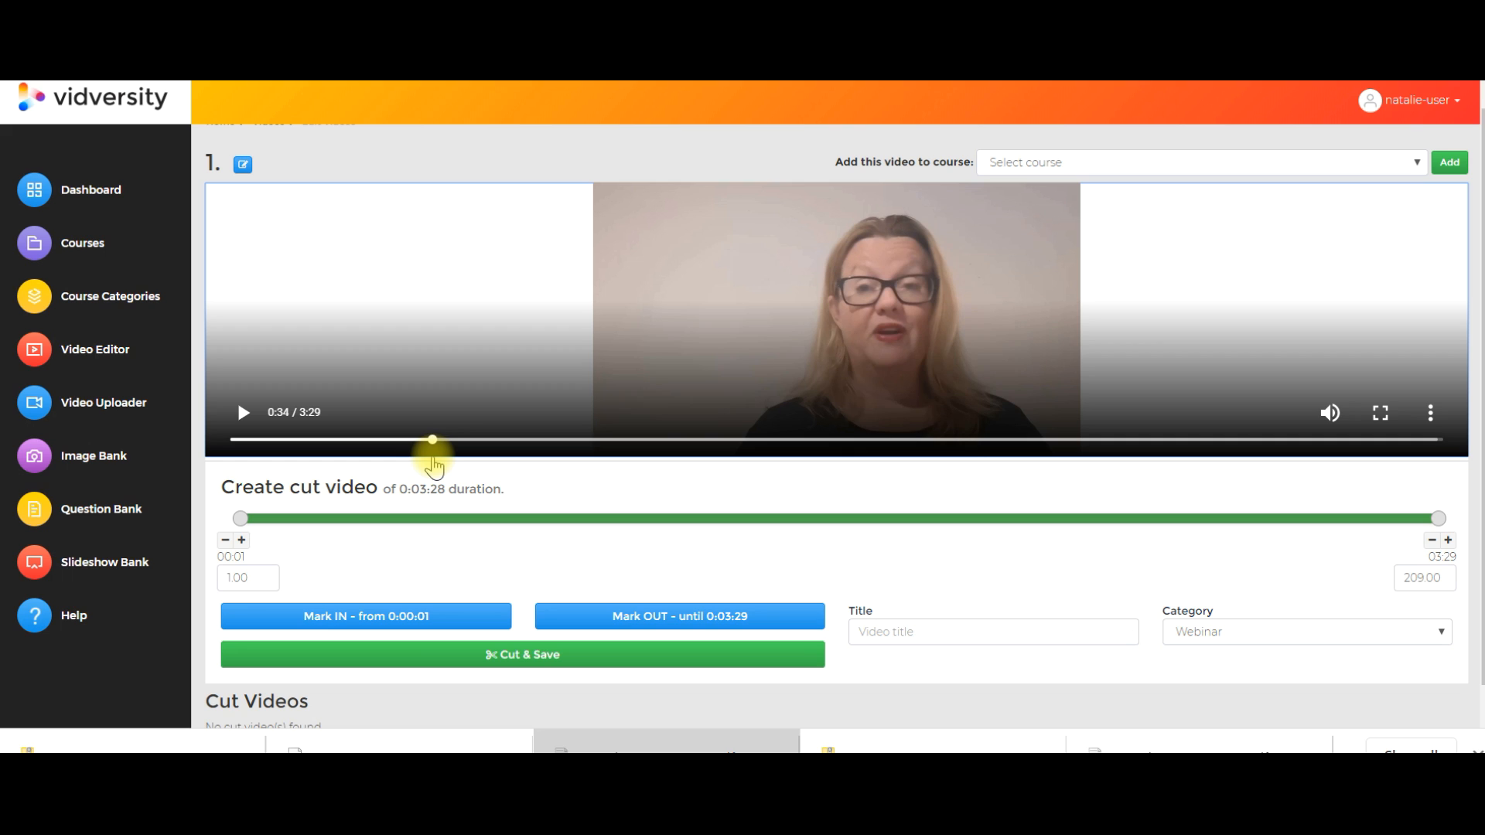
left_click(678, 616)
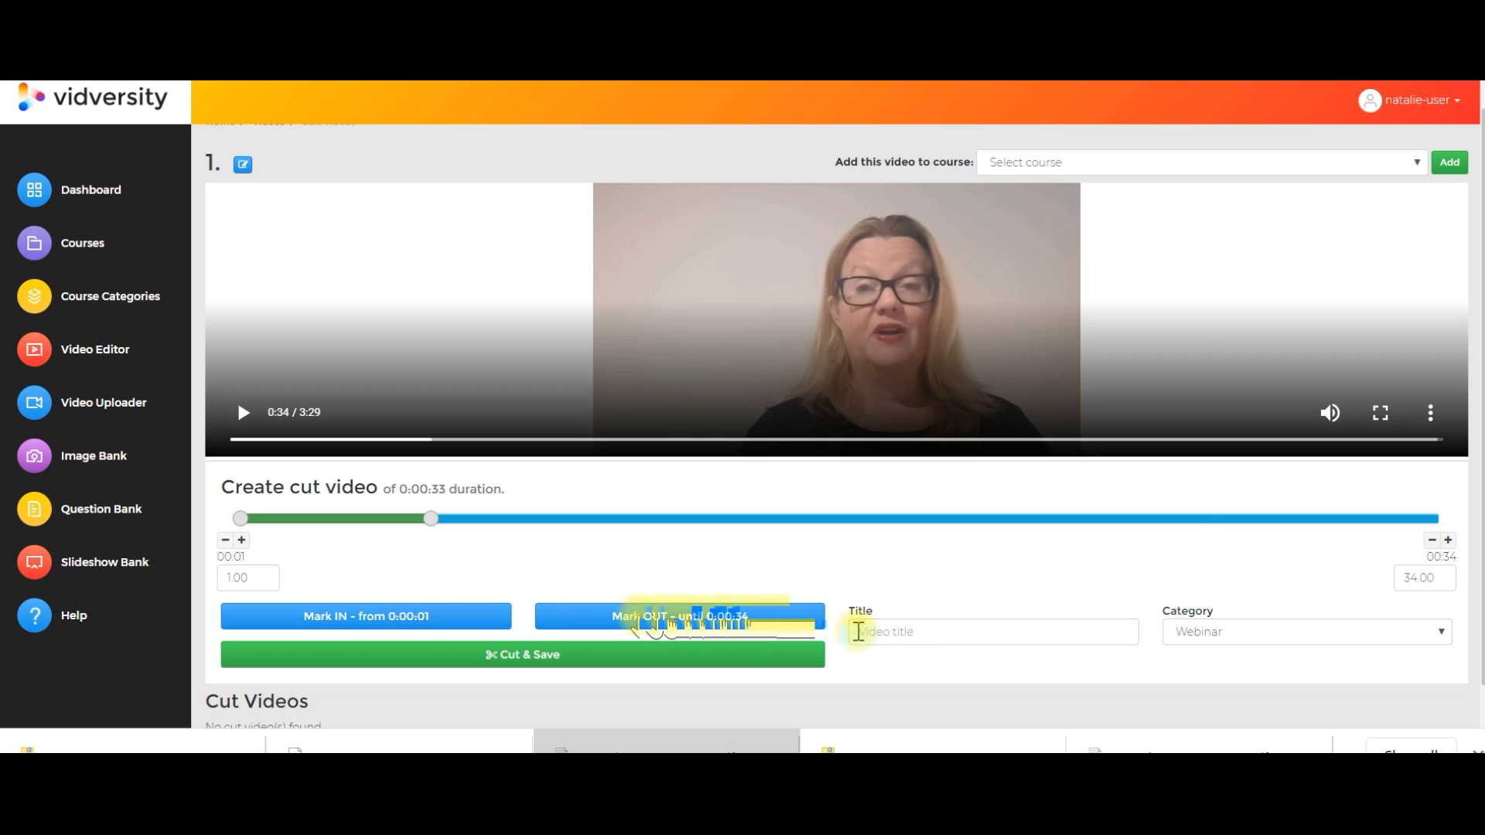
- Title the cut "1. Introduction", then cut and save it as a separate video
left_click(899, 633)
type("1. Introduction")
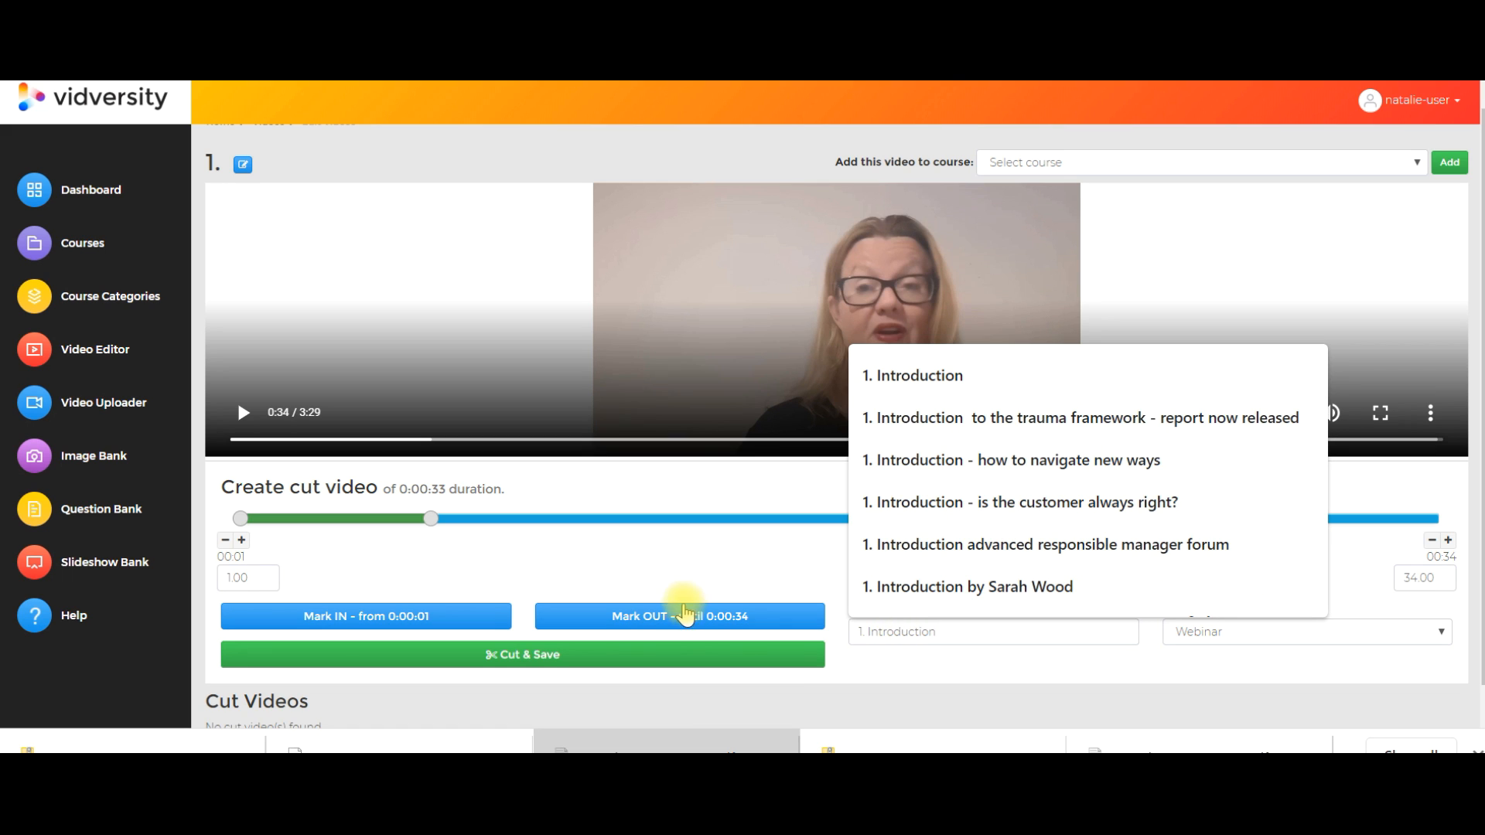
left_click(721, 577)
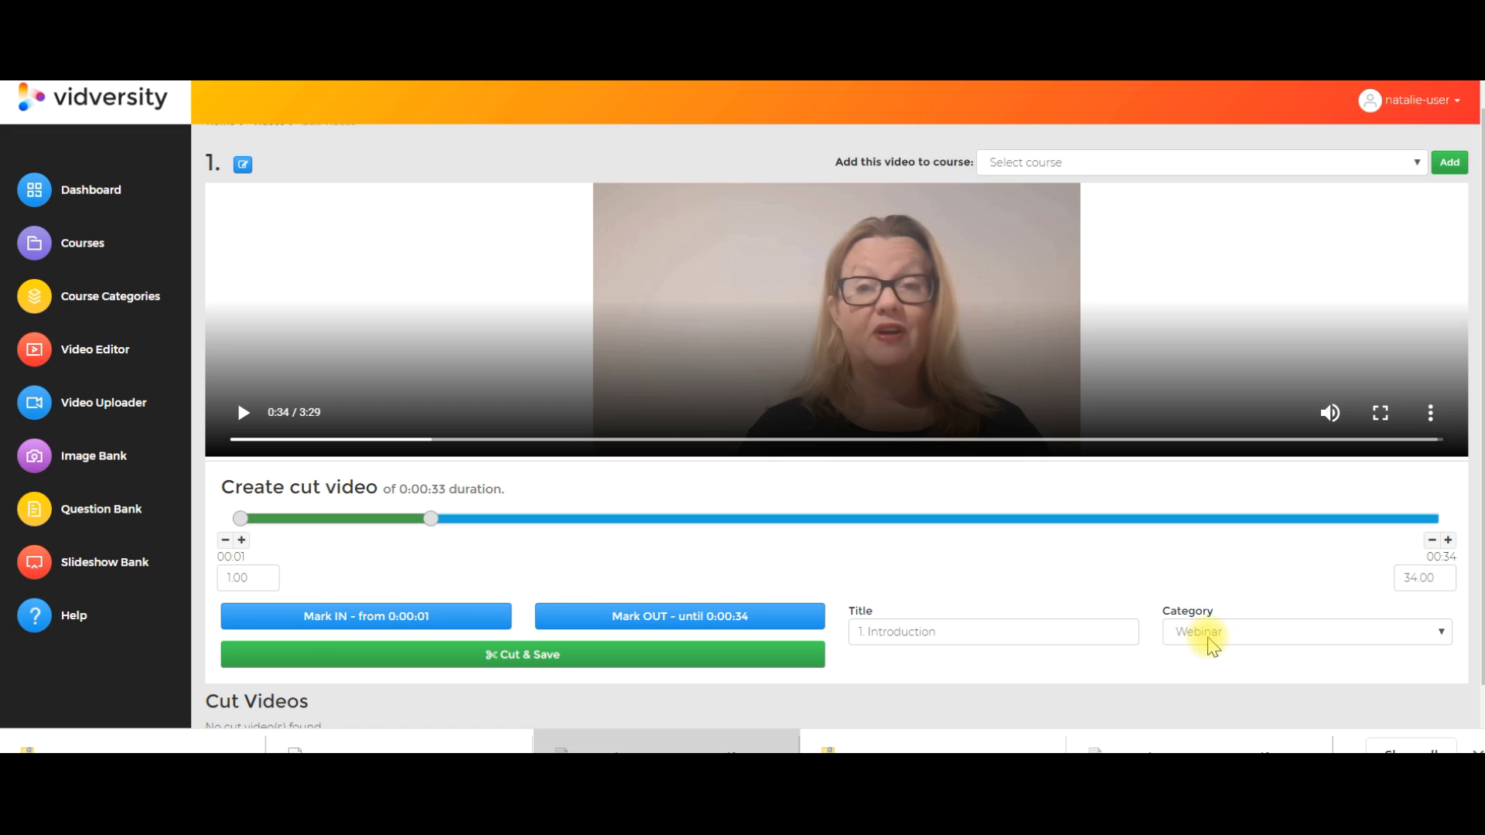
left_click(570, 656)
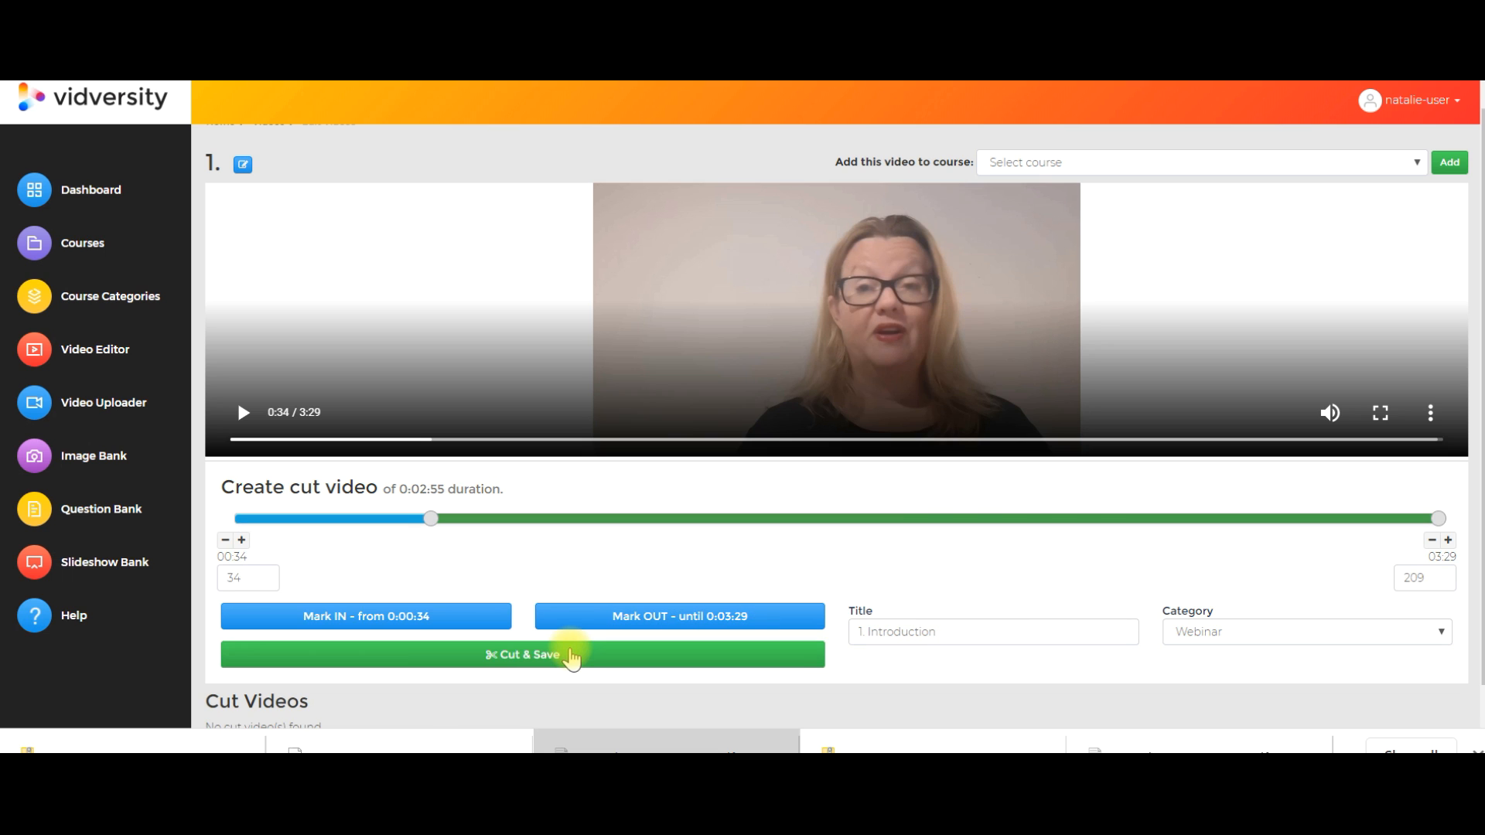
scroll(606, 617, "down", 2)
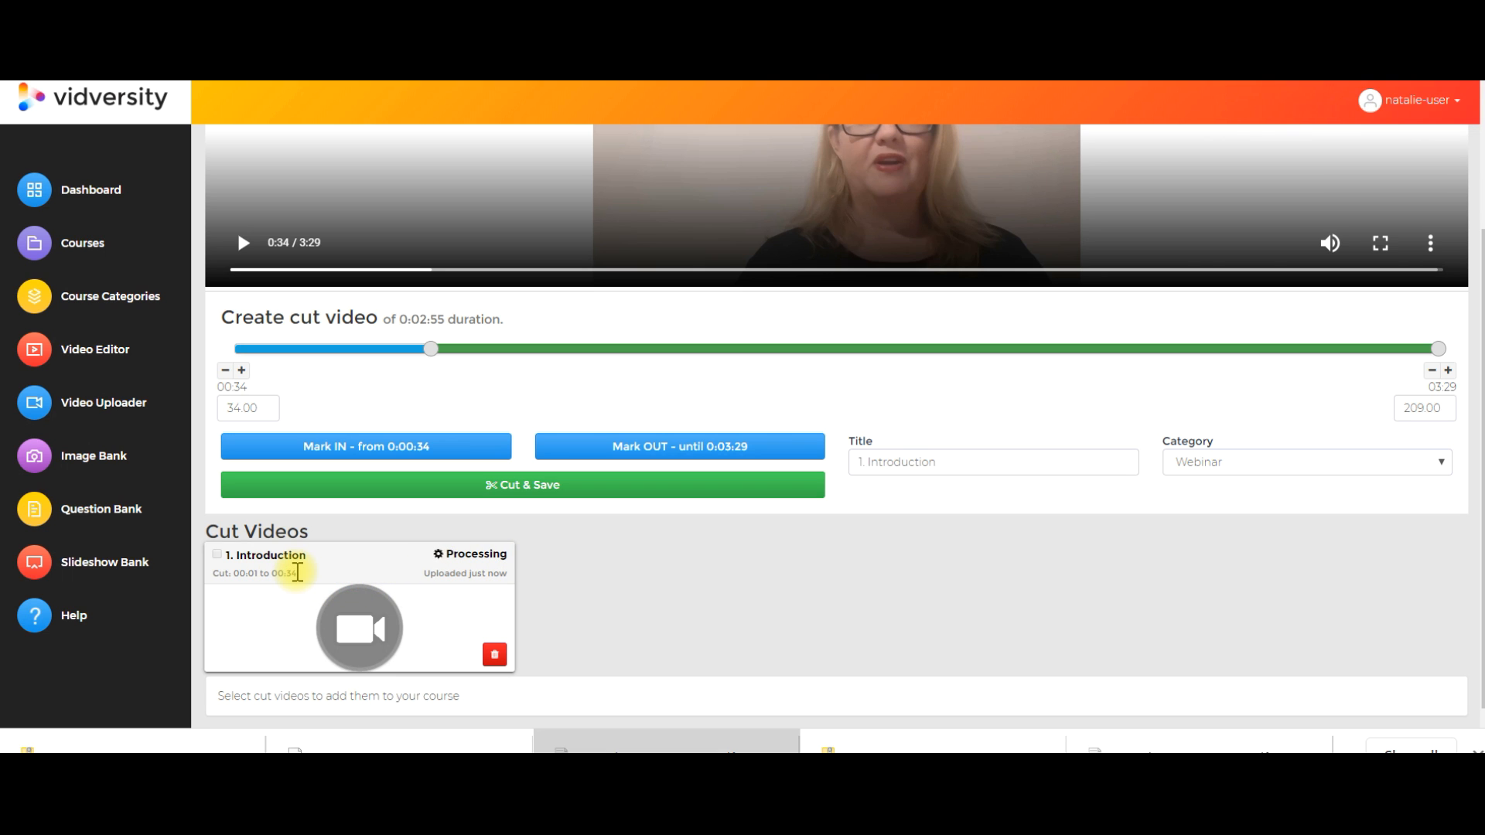
- Mark the next cut of the video from 0:34 to 1:11, then extend its end point by one second to 1:12
scroll(441, 590, "up", 2)
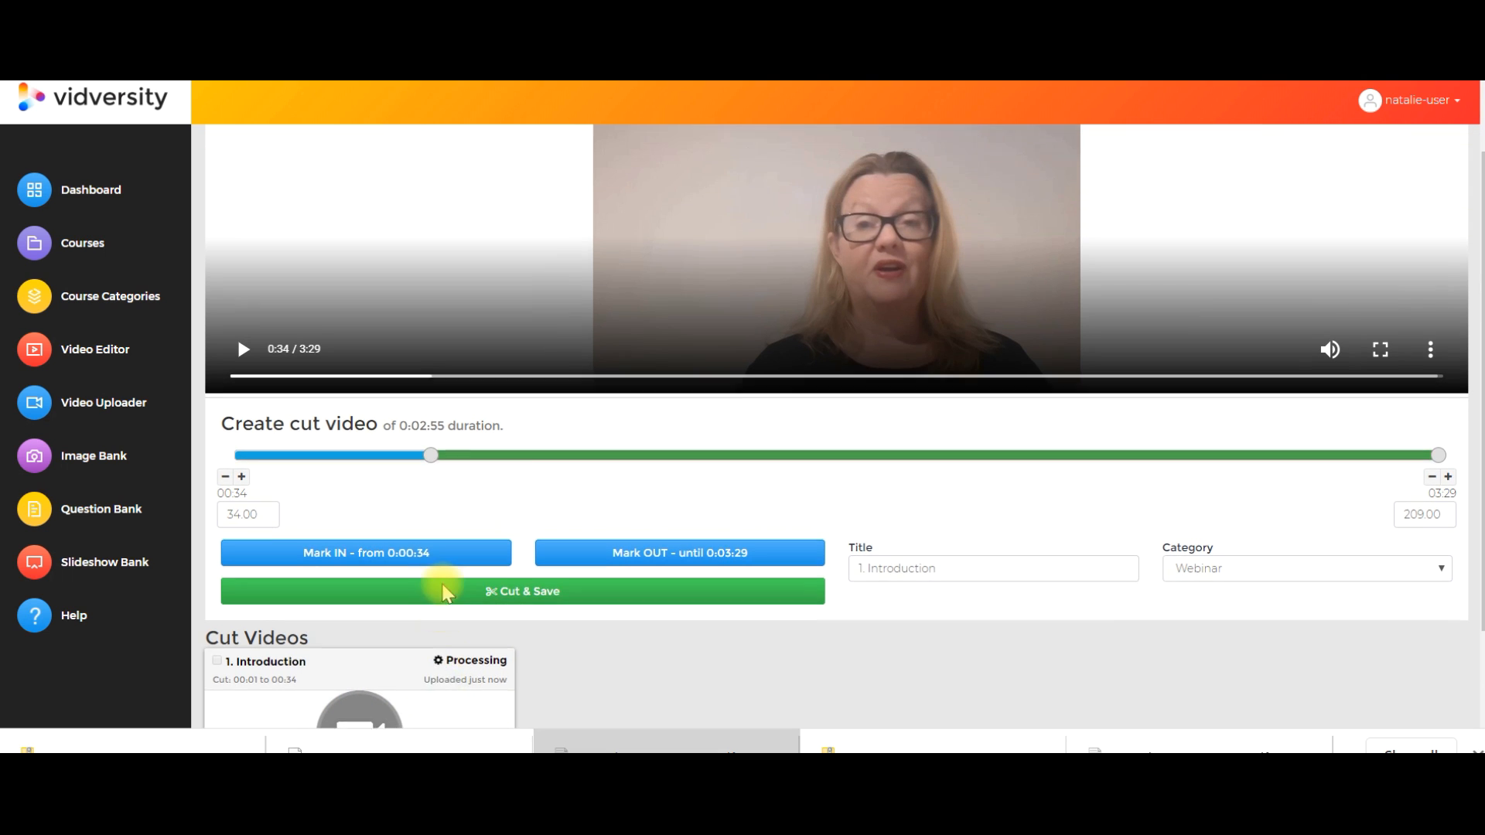
scroll(447, 592, "up", 1)
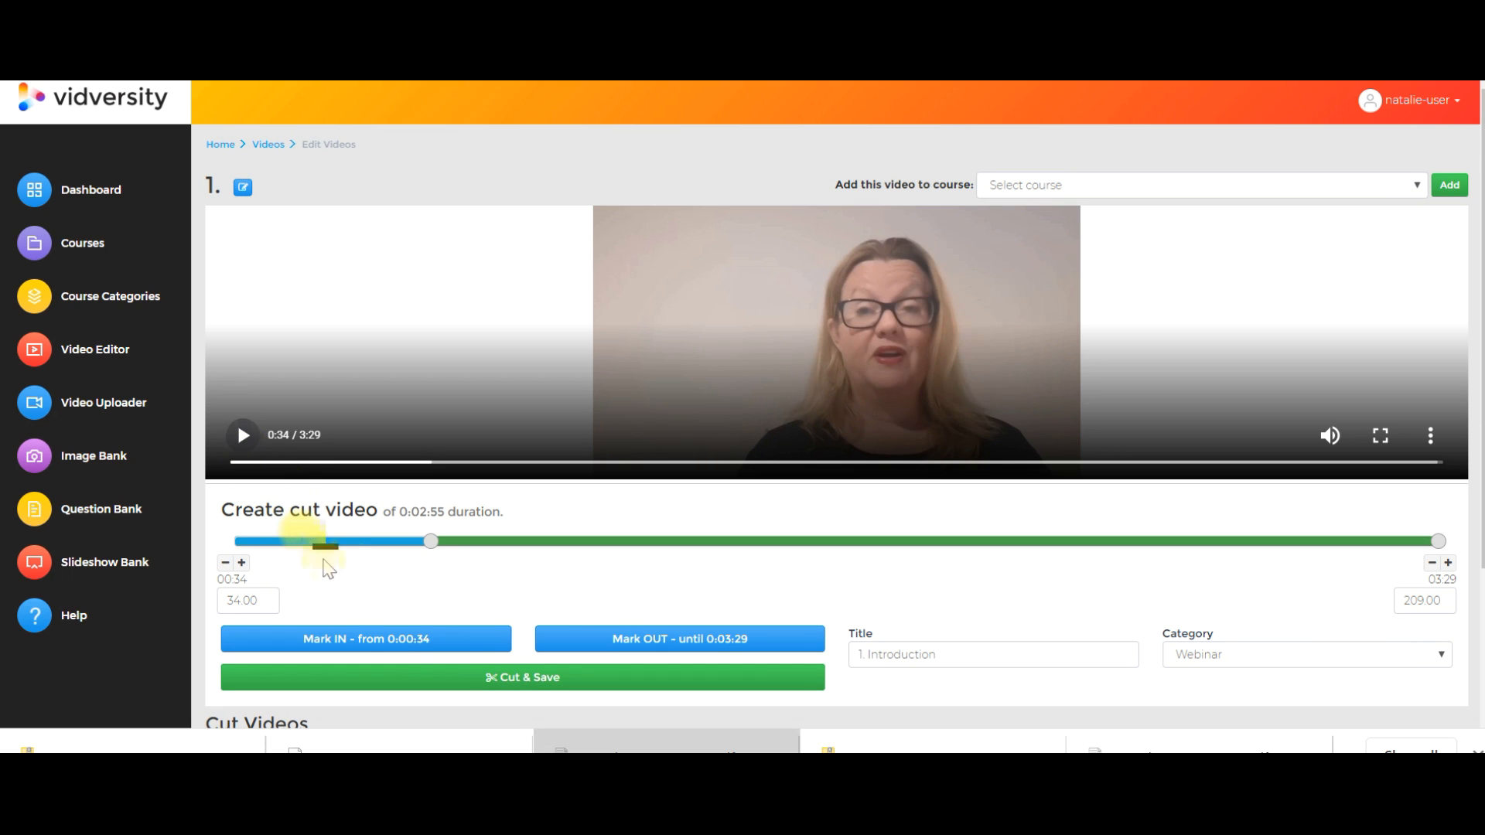
left_click(412, 642)
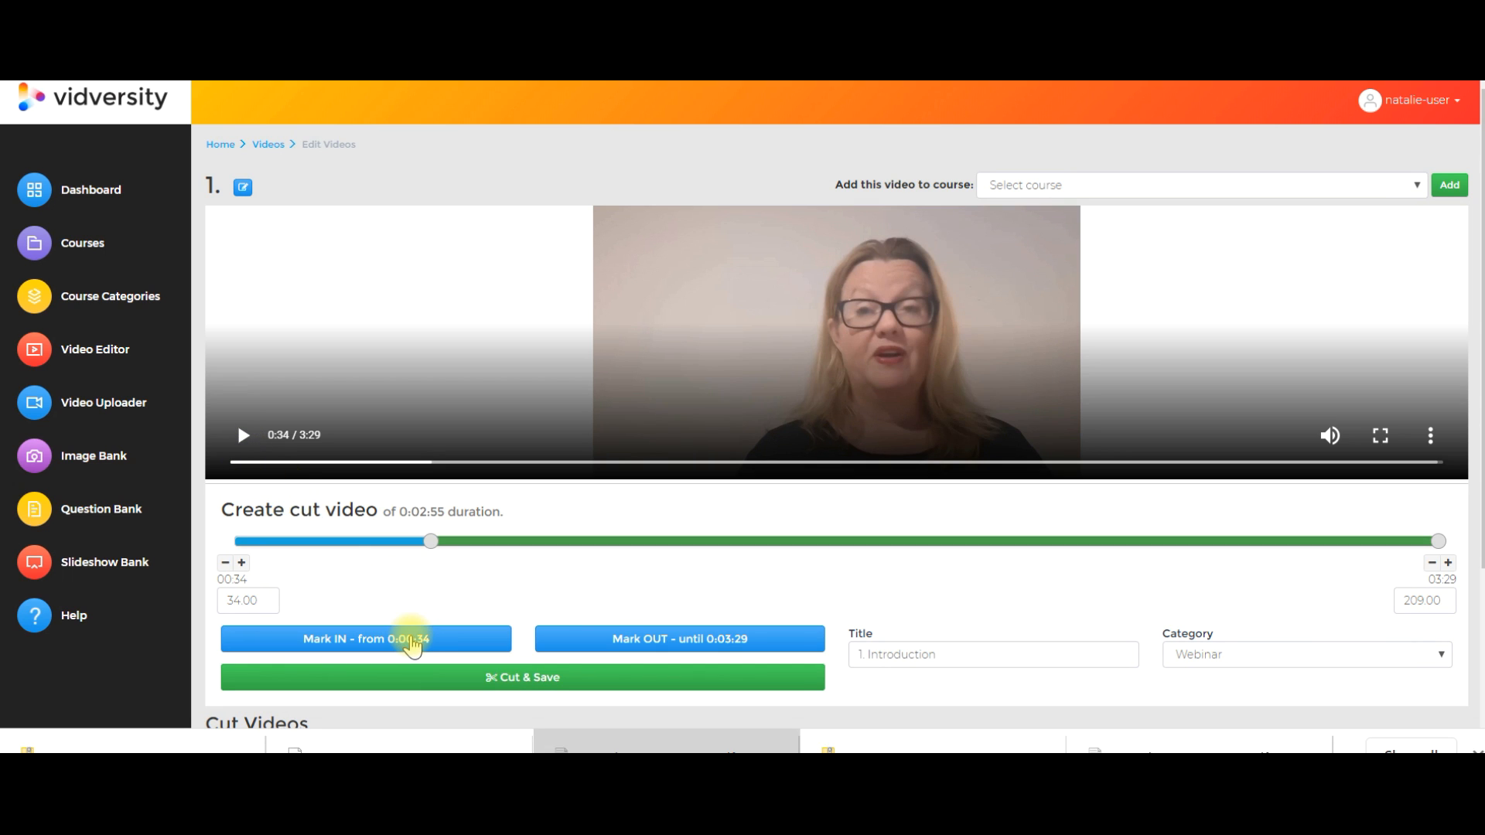
left_click(518, 462)
left_click(645, 463)
left_click(660, 639)
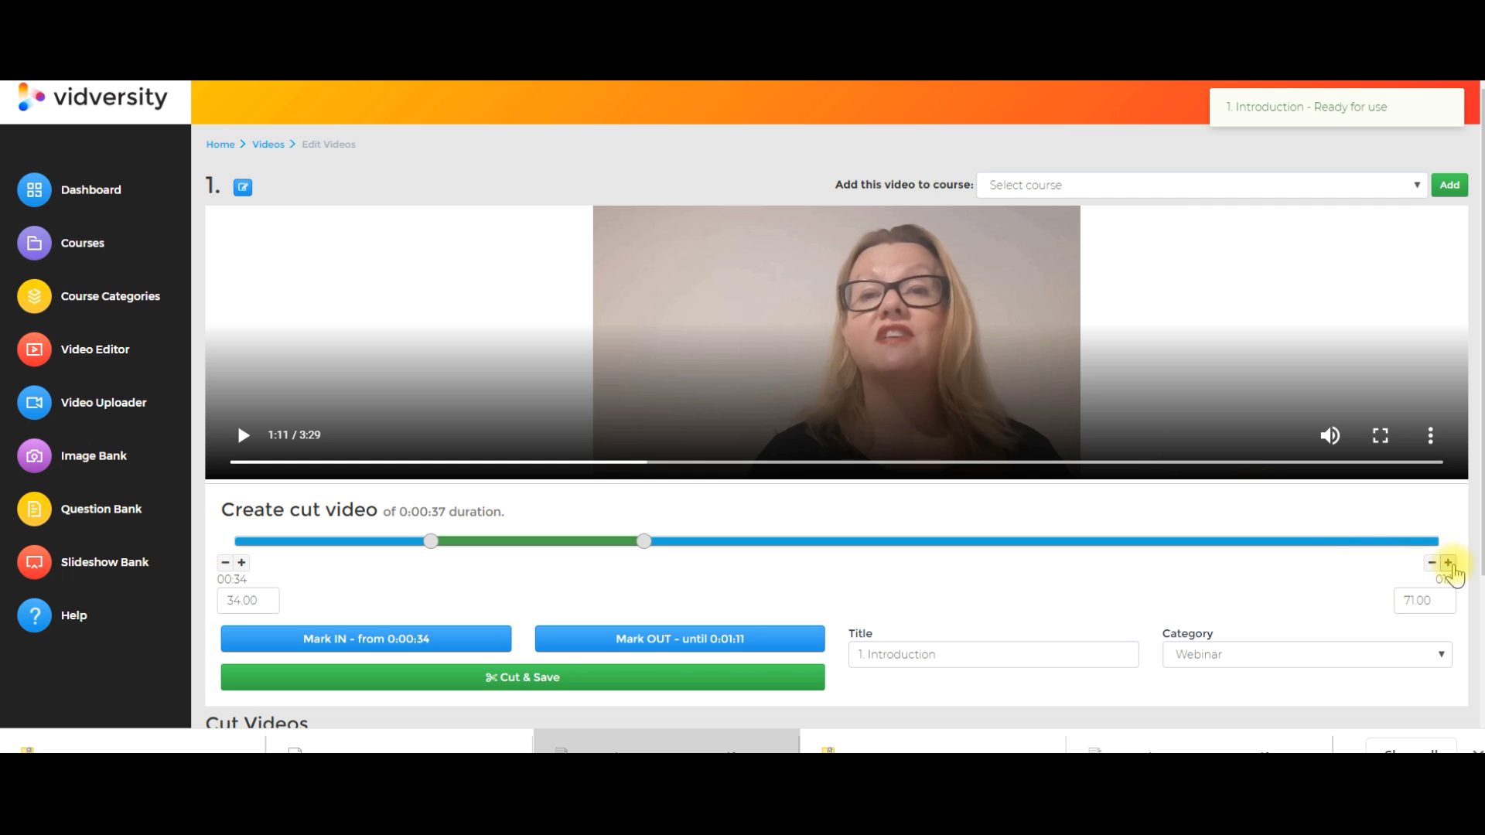
left_click(1449, 563)
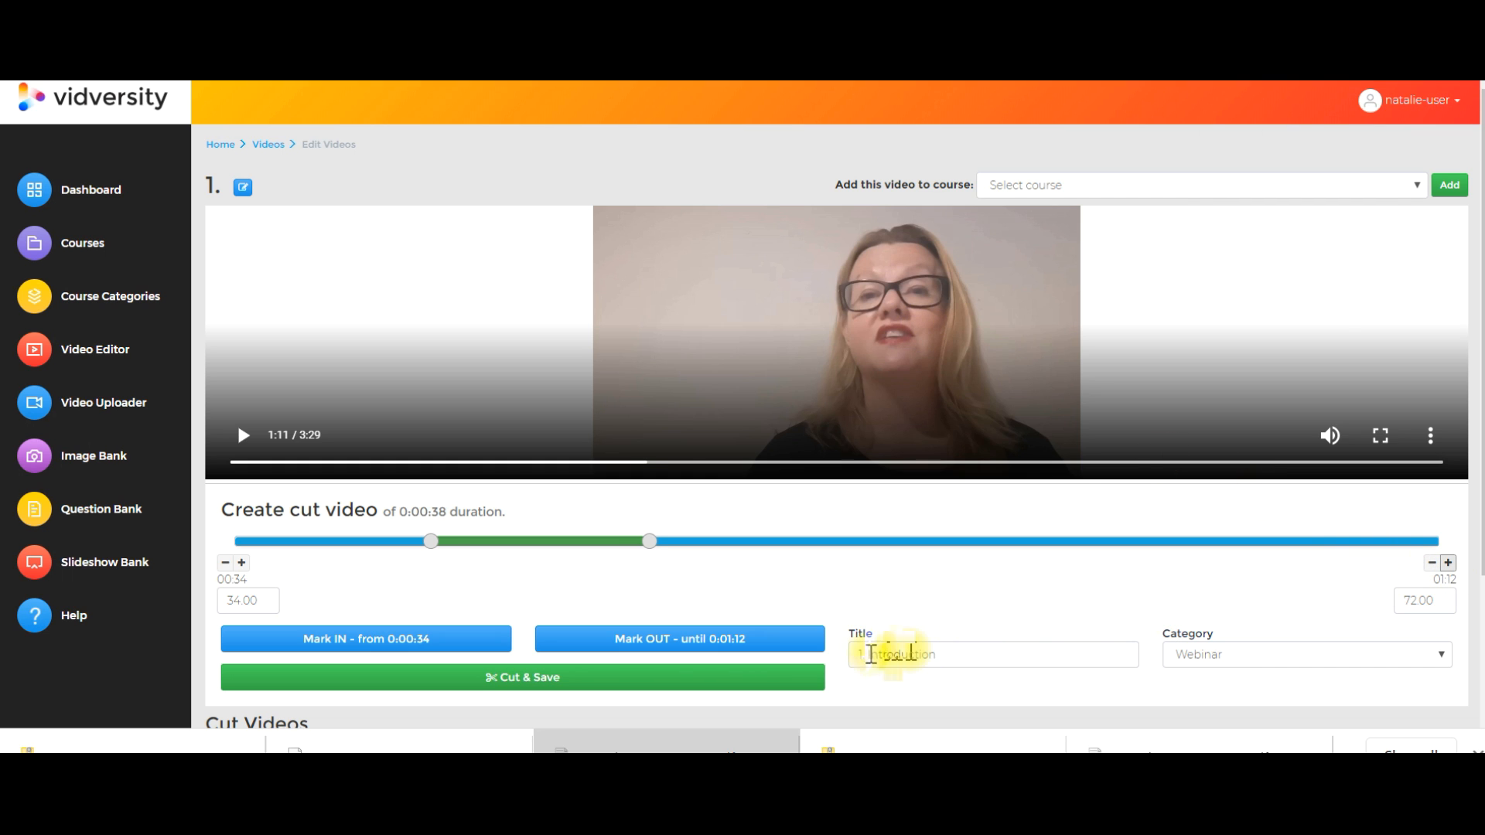
- Title the cut "2. Overview of VV", then cut and save it as a separate video
left_click_drag(972, 656, 825, 654)
type("2. ")
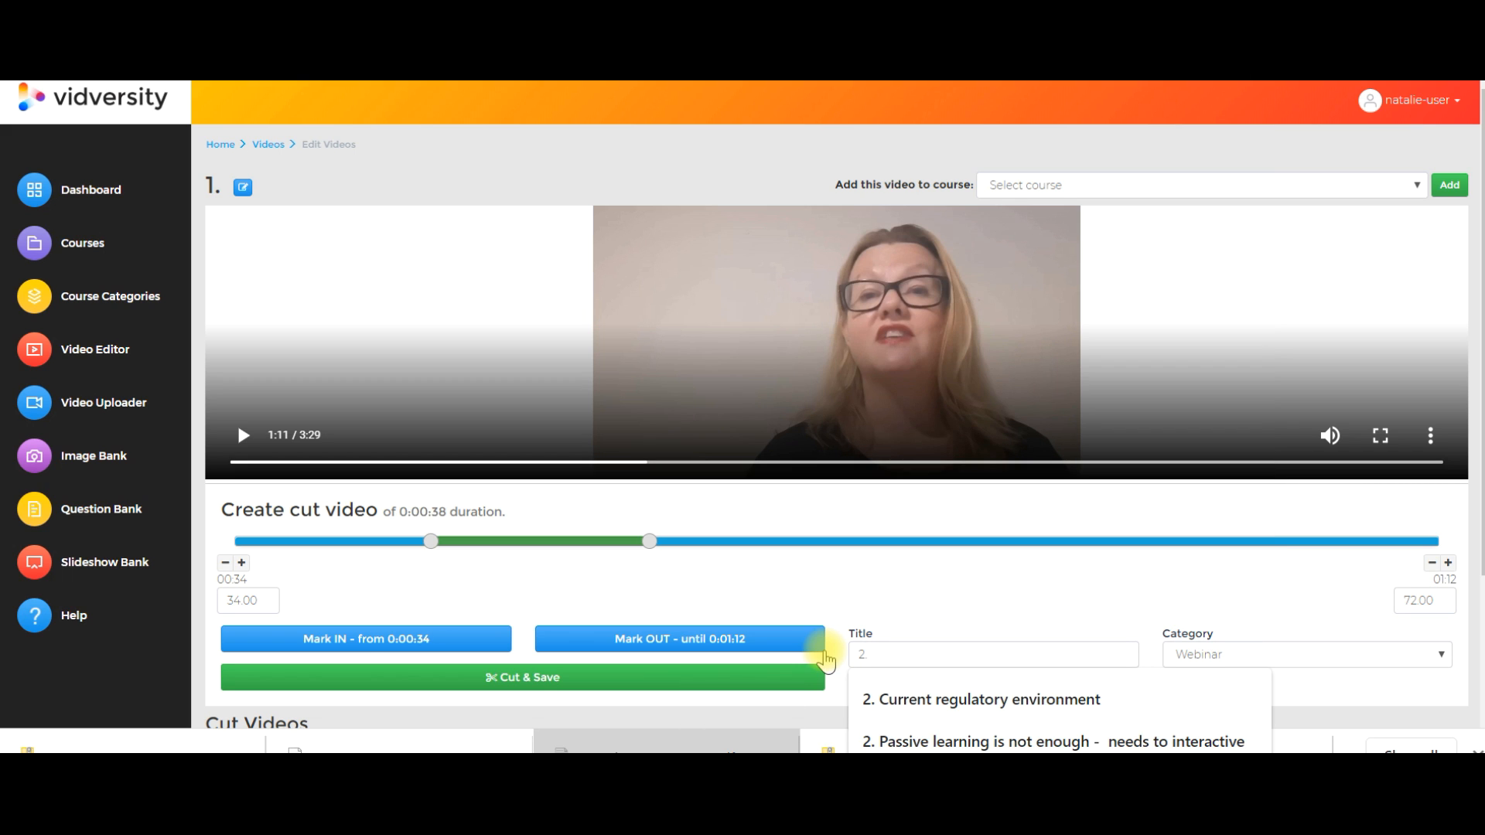
type("Cverview of VV")
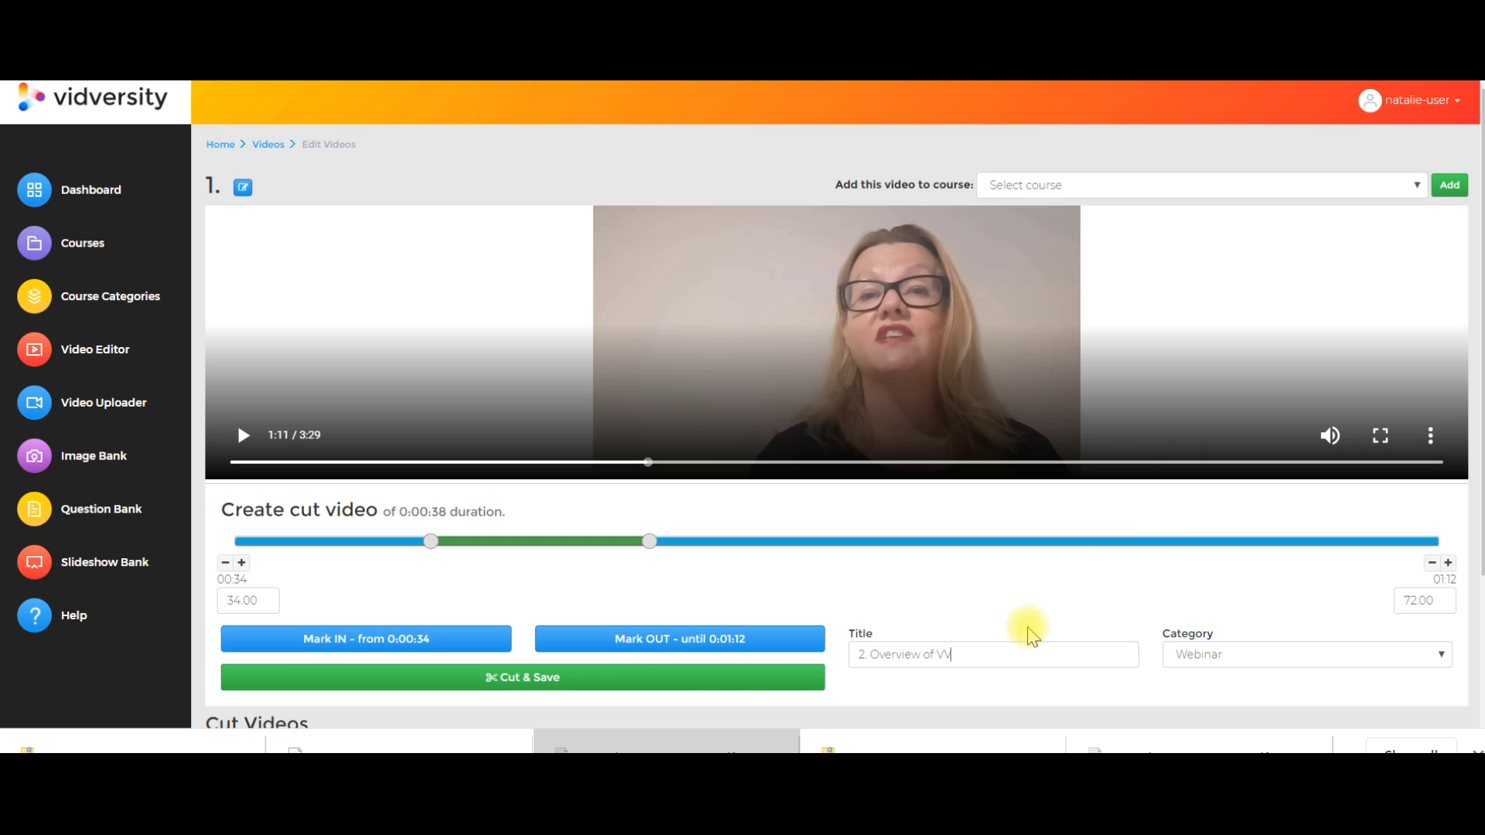
left_click(688, 682)
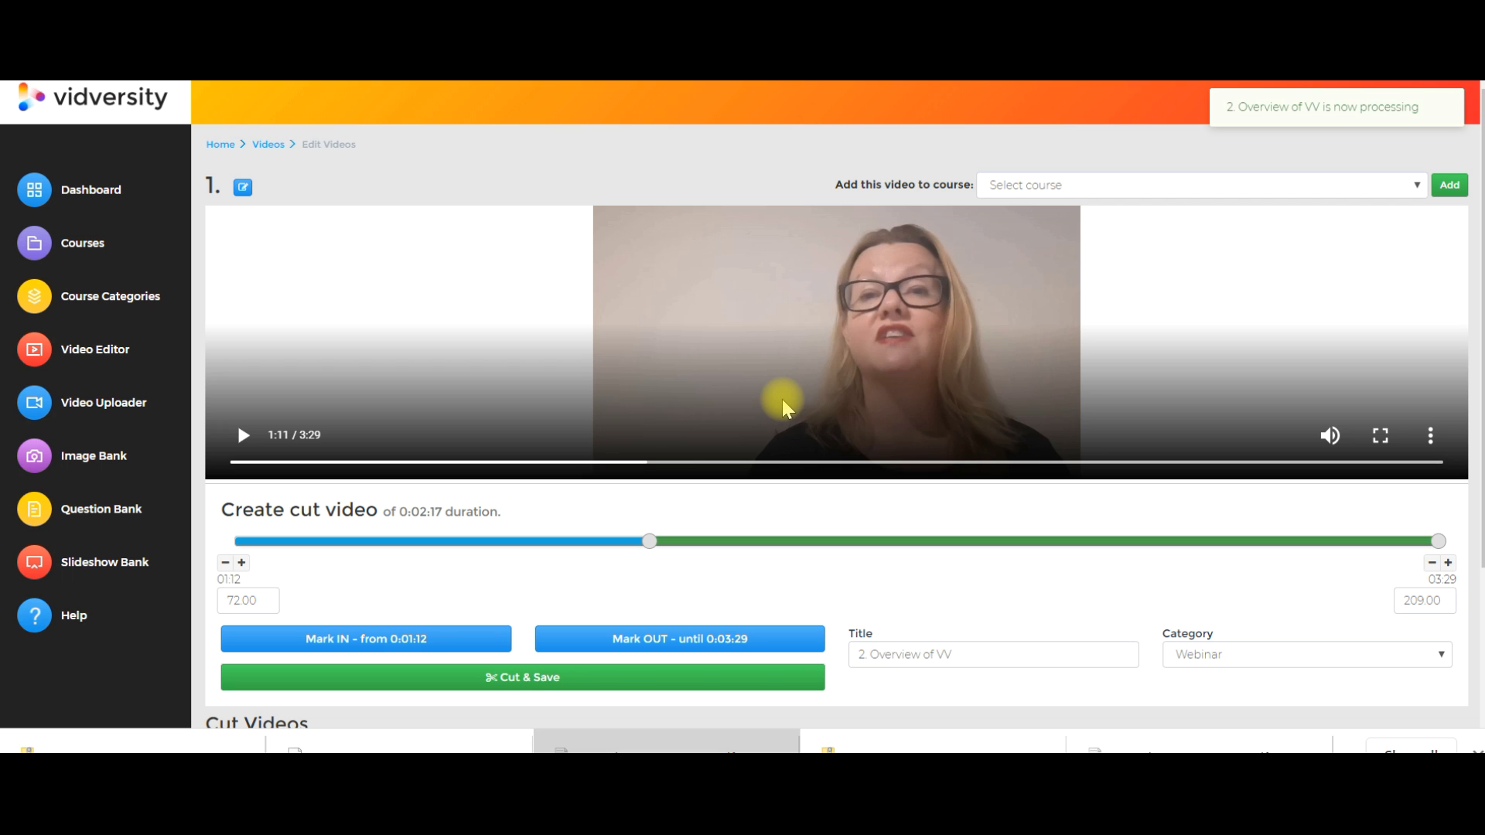
- Begin the third cut's title with "3." and mark the cut from 1:11 to 1:19
scroll(765, 499, "down", 3)
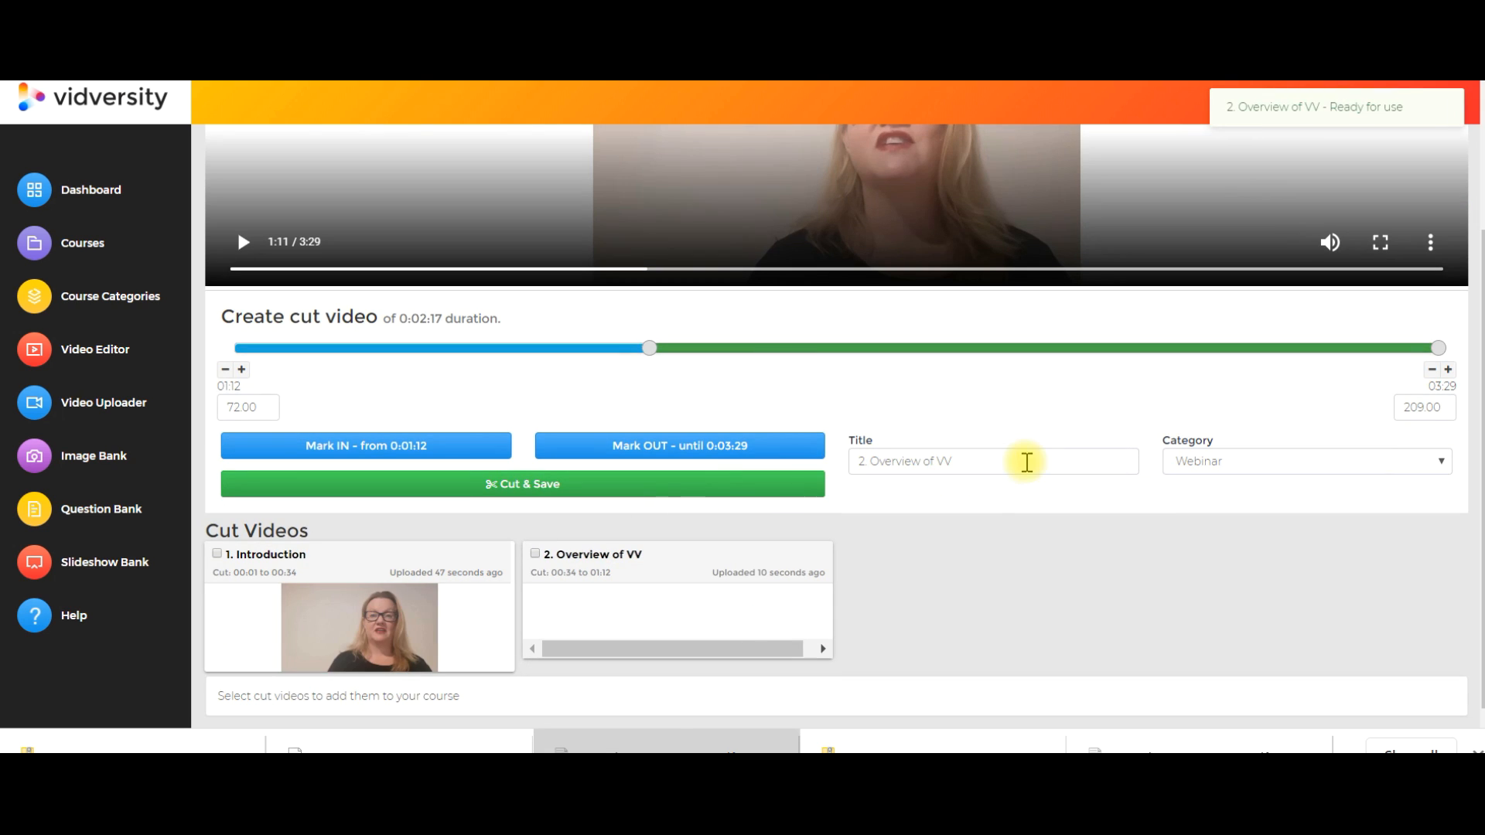
left_click_drag(1032, 459, 828, 458)
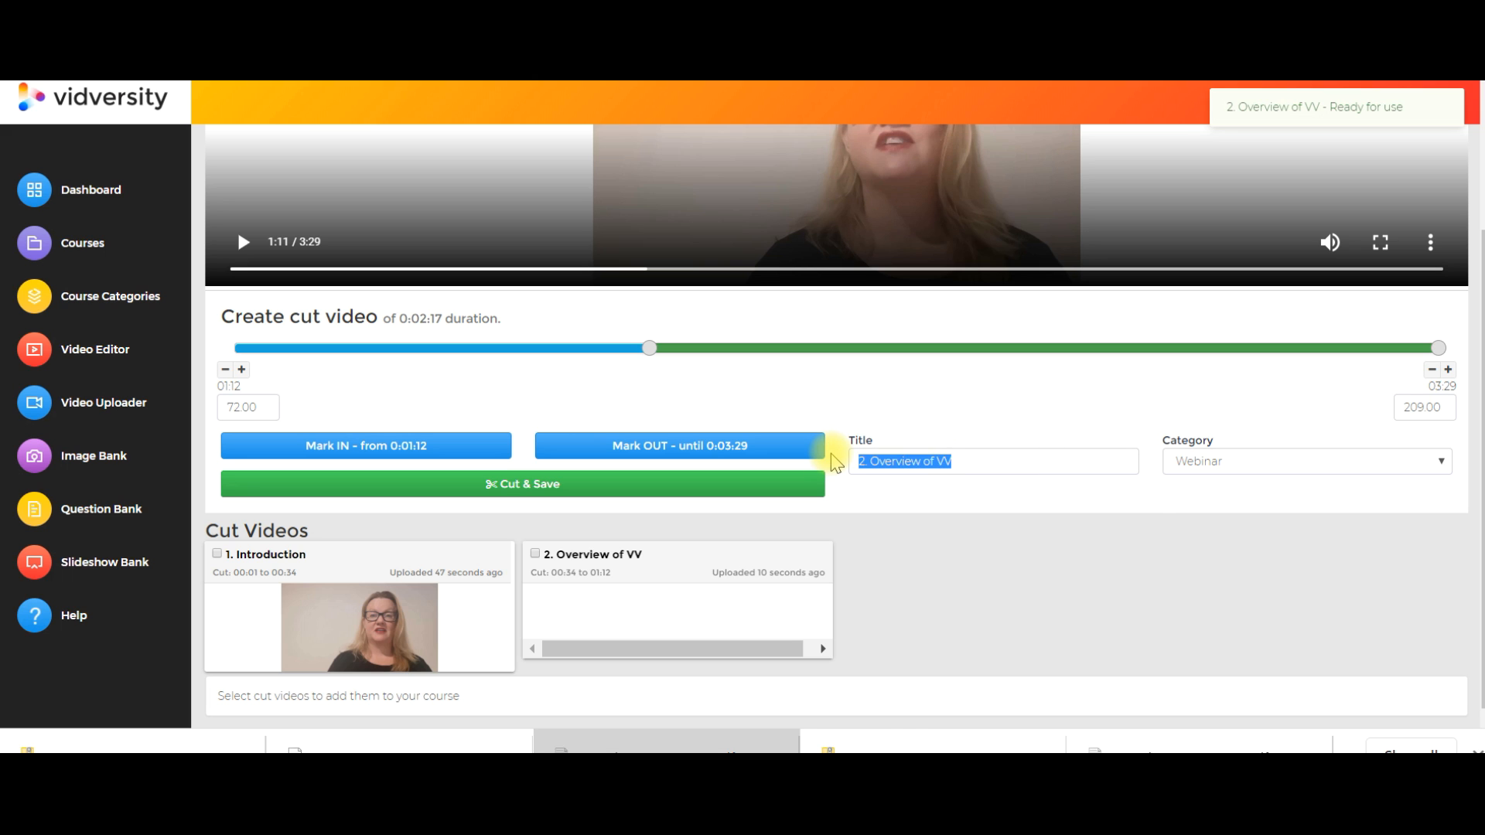
type("3.")
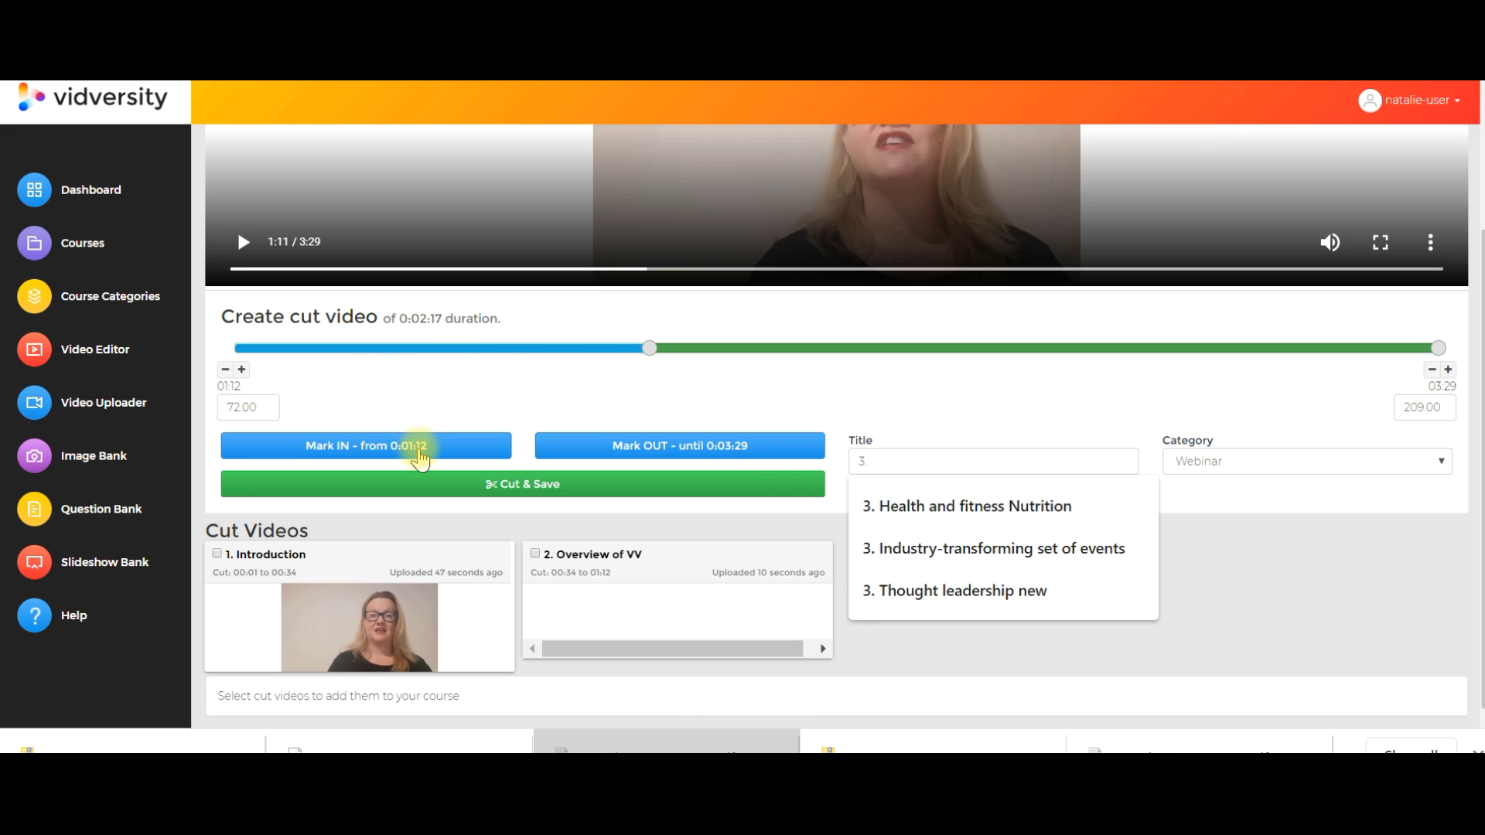
left_click(425, 444)
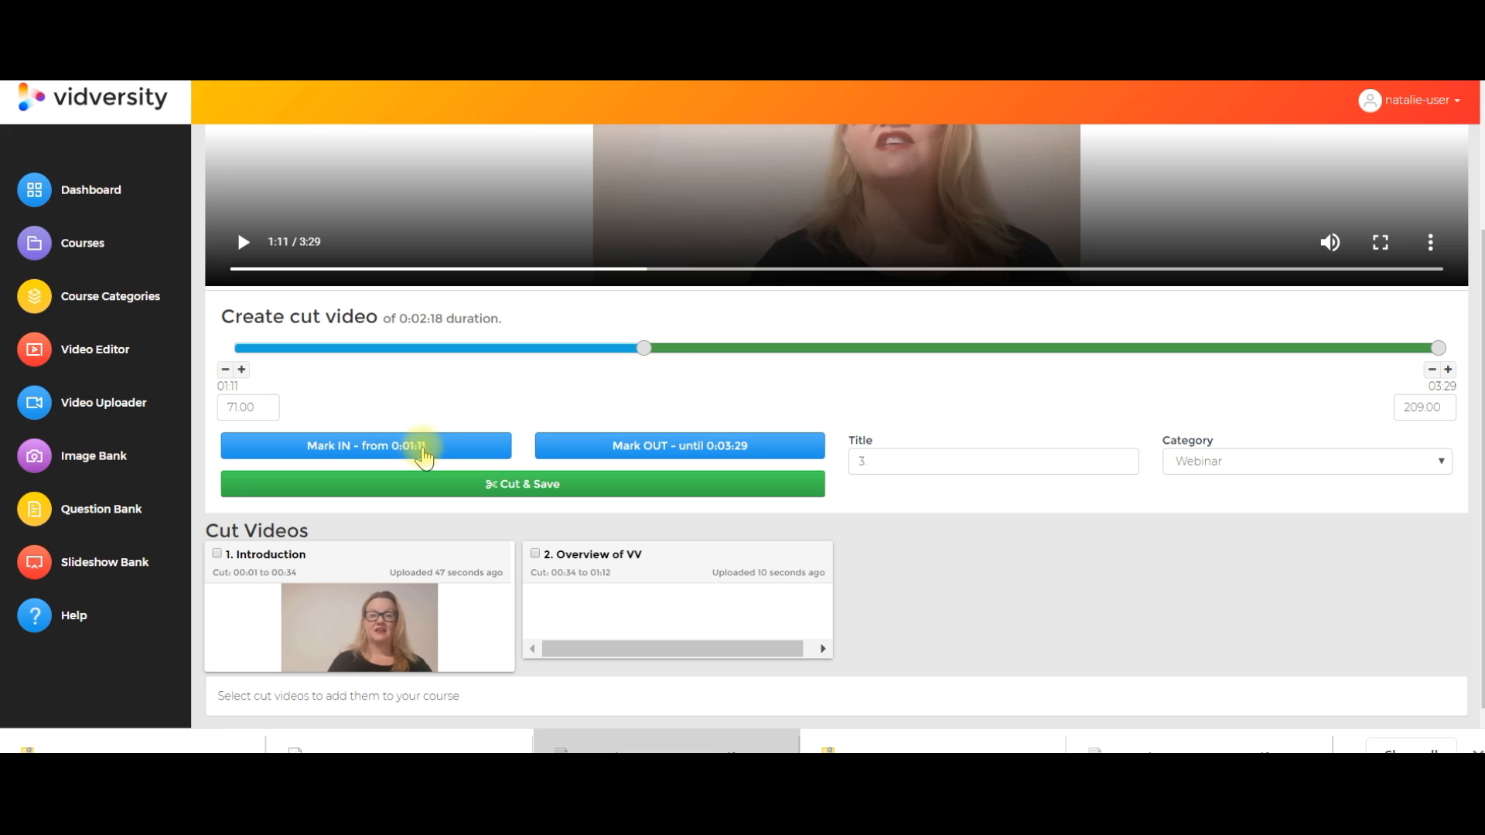
left_click(685, 269)
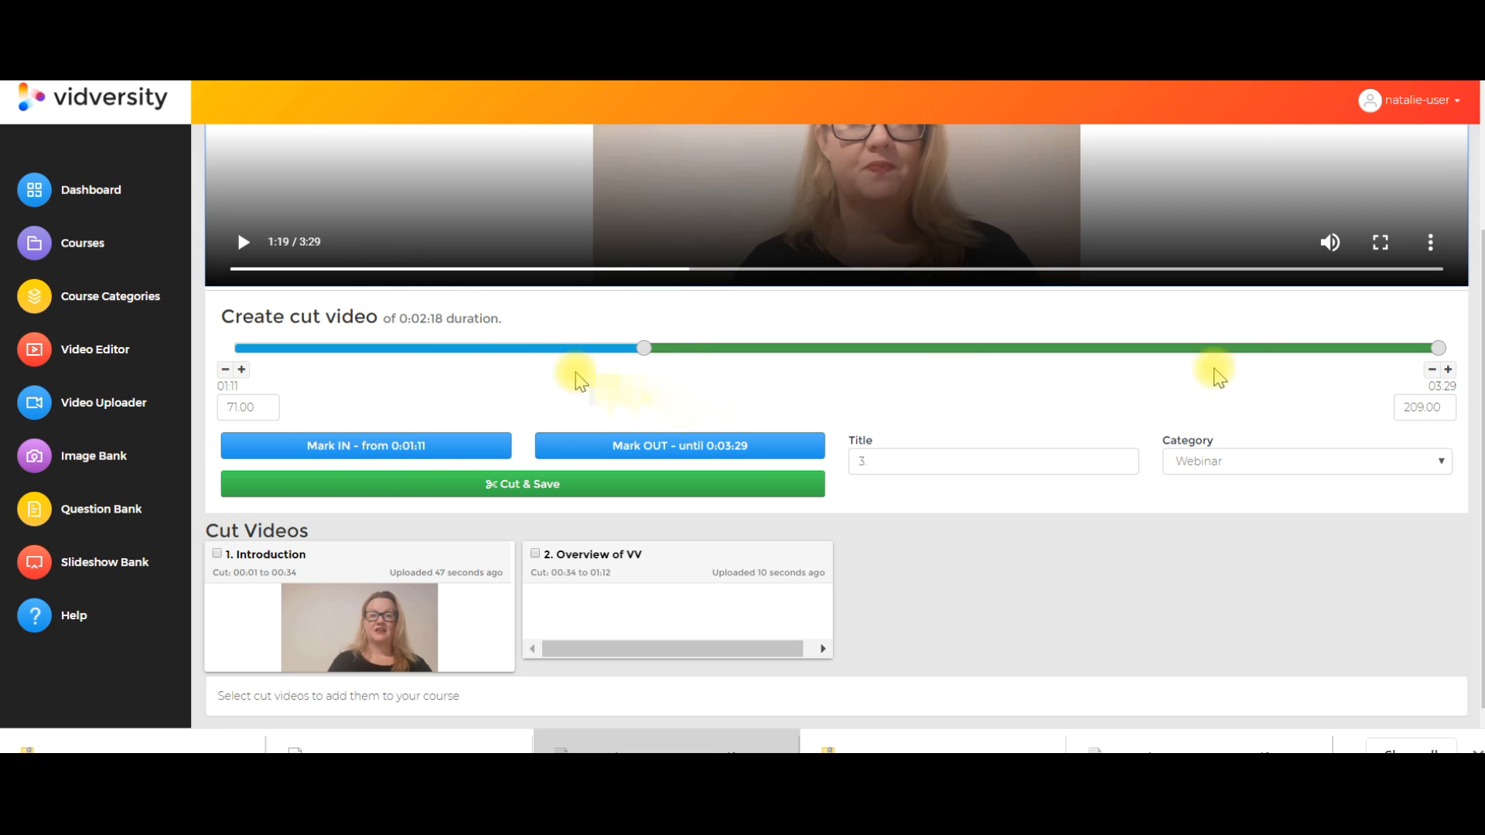
left_click_drag(1441, 351, 1360, 352)
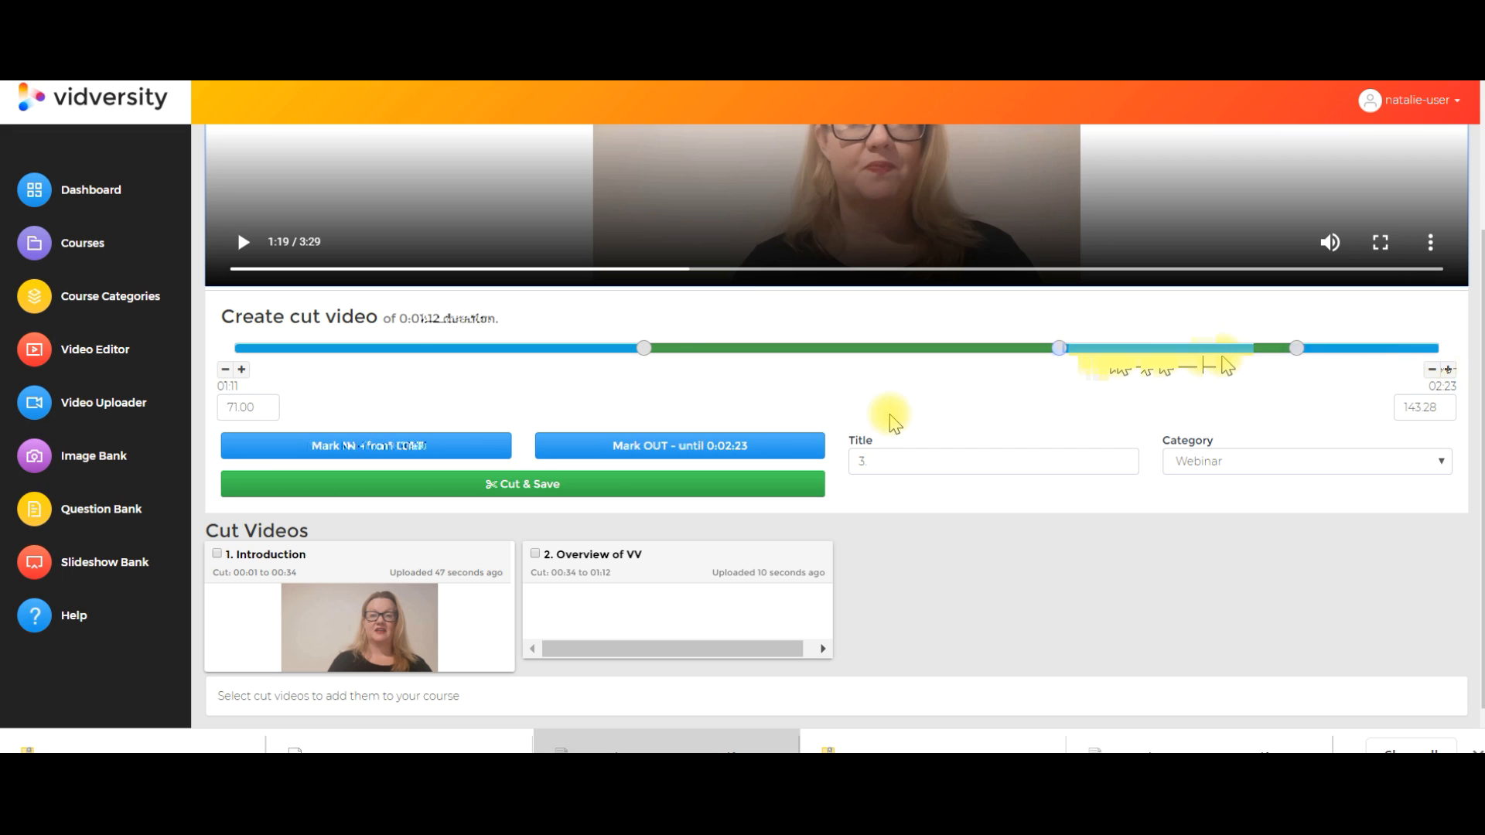
left_click(767, 443)
- Complete the title as "3. Conclusion", then cut and save the third chapter as a separate video
left_click(917, 461)
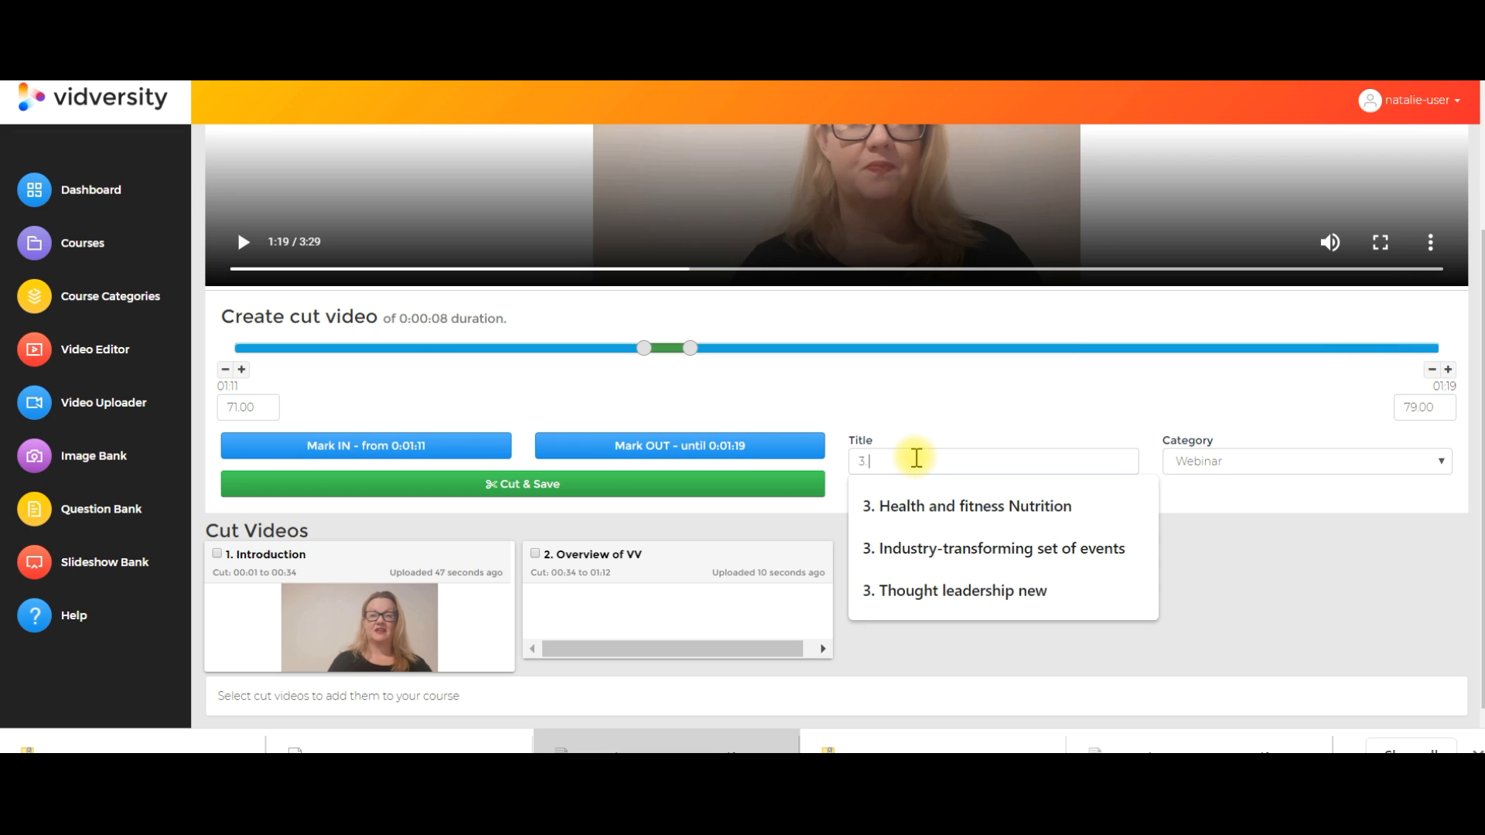
type("VC")
key("BackSpace")
type("Conclusion")
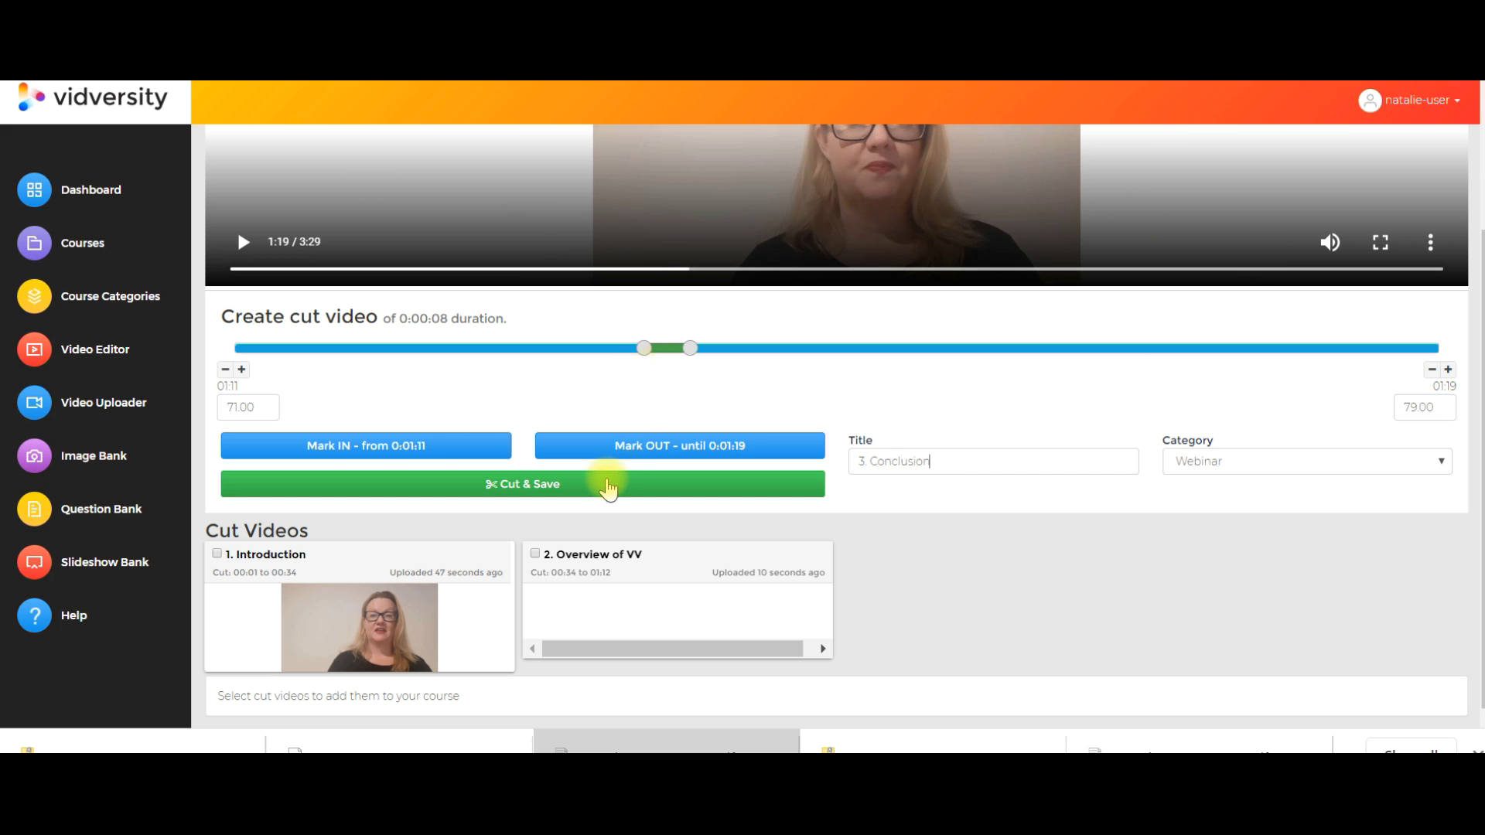
left_click(608, 486)
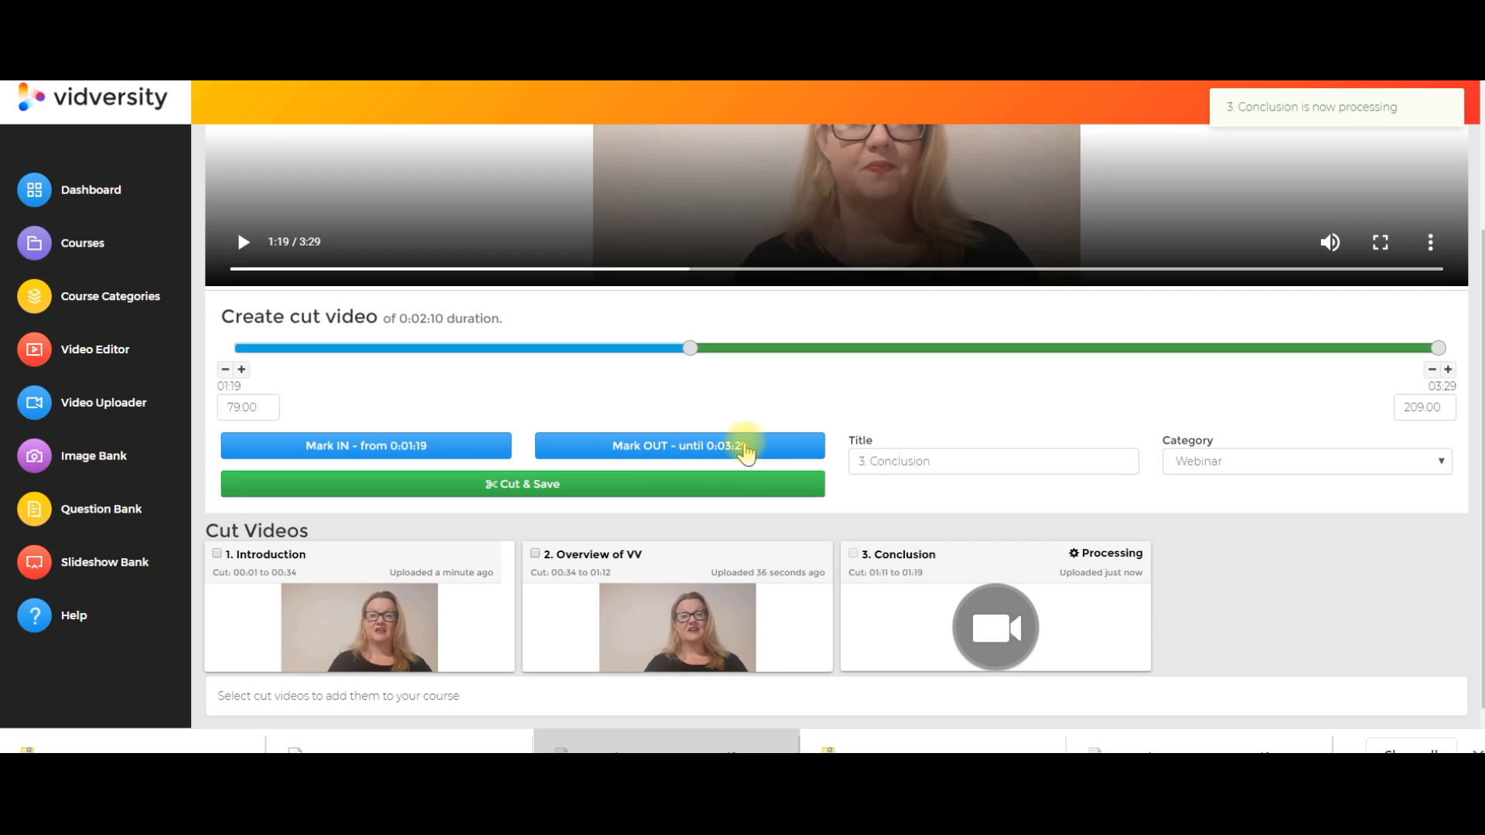
scroll(747, 449, "up", 3)
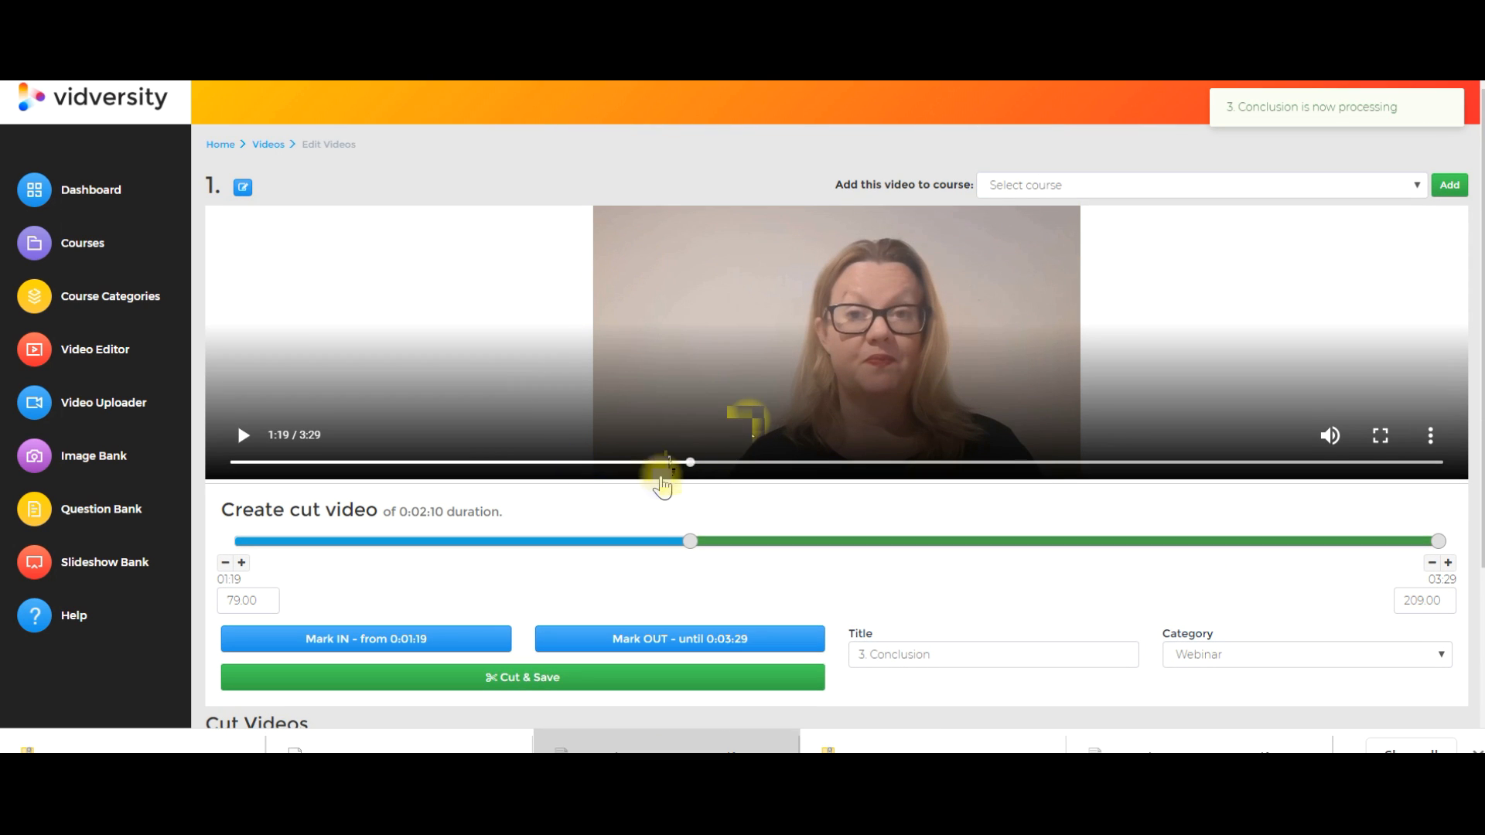
left_click_drag(715, 464, 741, 463)
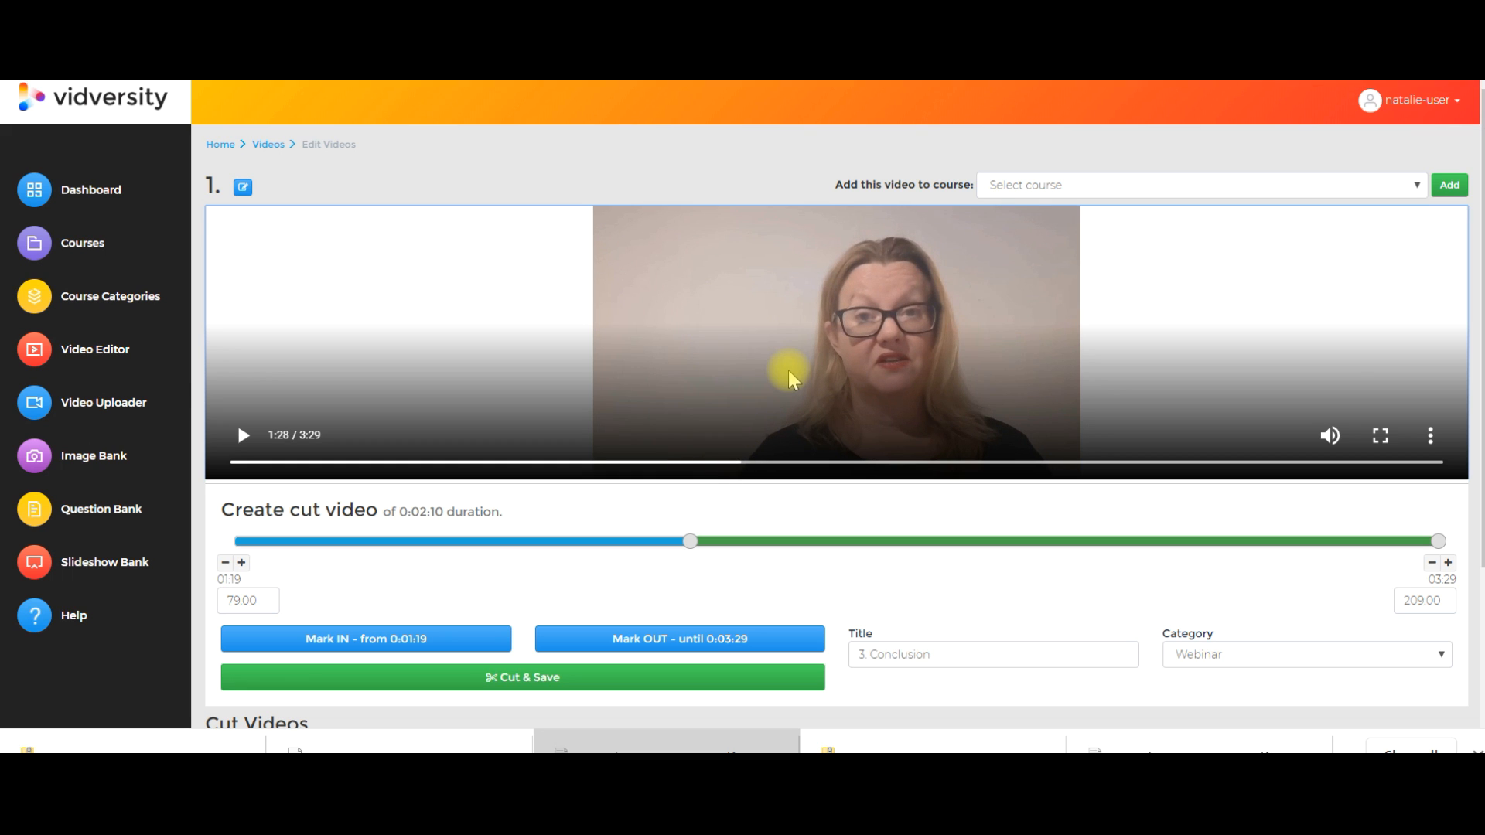
scroll(790, 377, "down", 3)
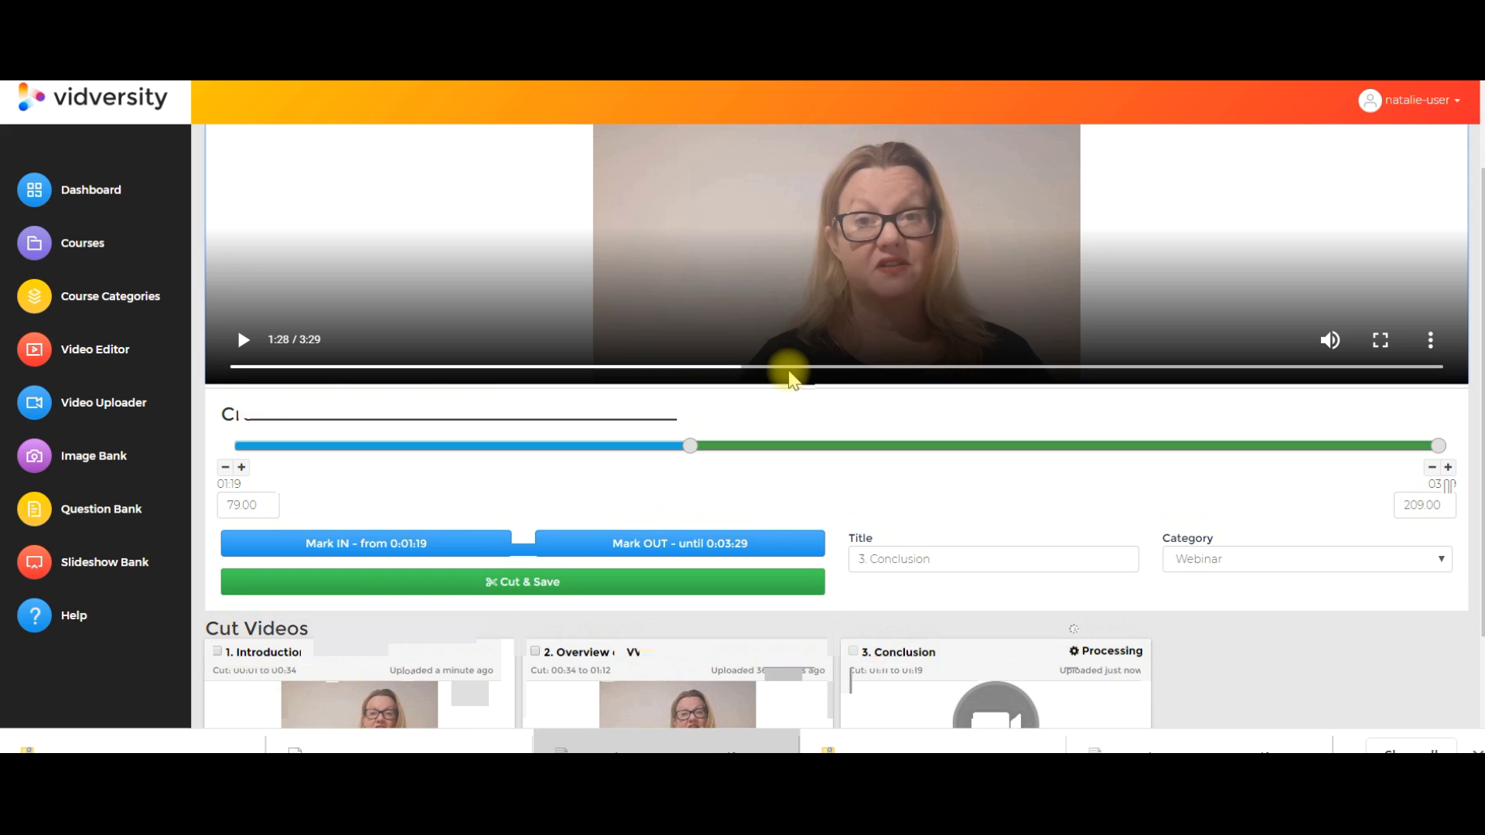
scroll(789, 371, "up", 3)
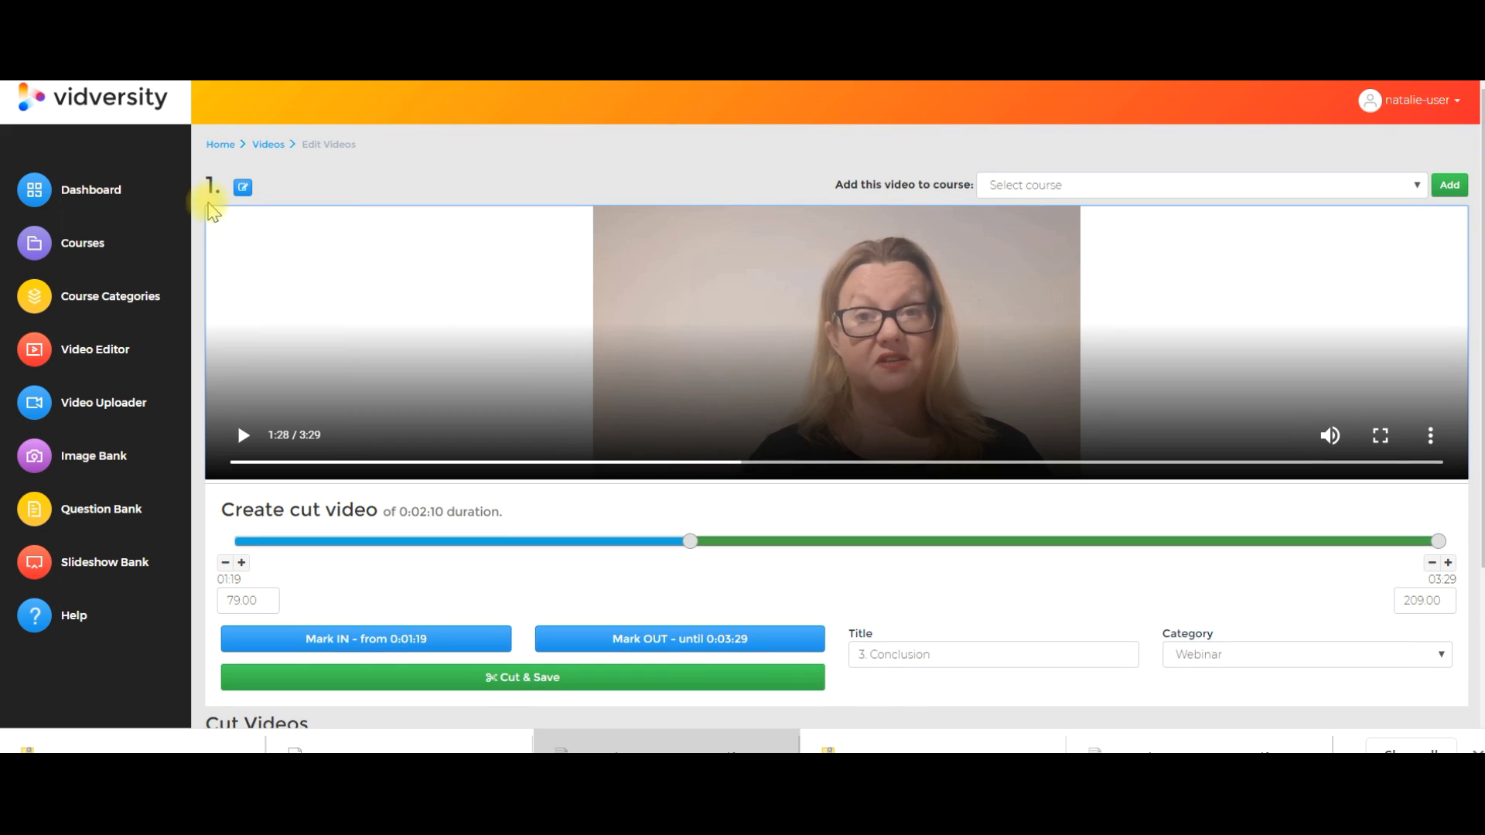
scroll(785, 464, "down", 3)
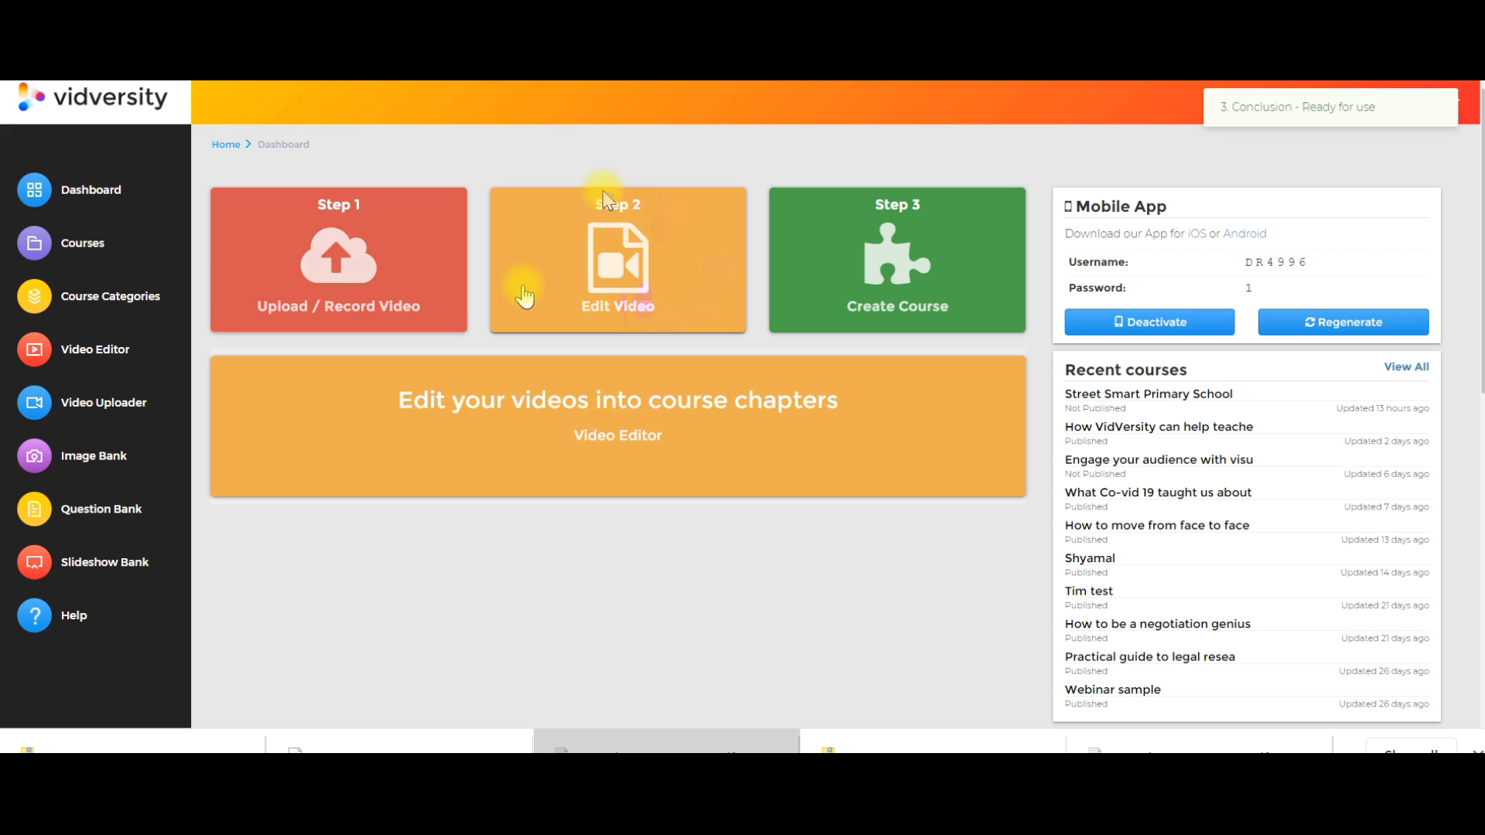
- From the dashboard, go to course creation and start a new course titled "Welcome to my webinar"
left_click(910, 278)
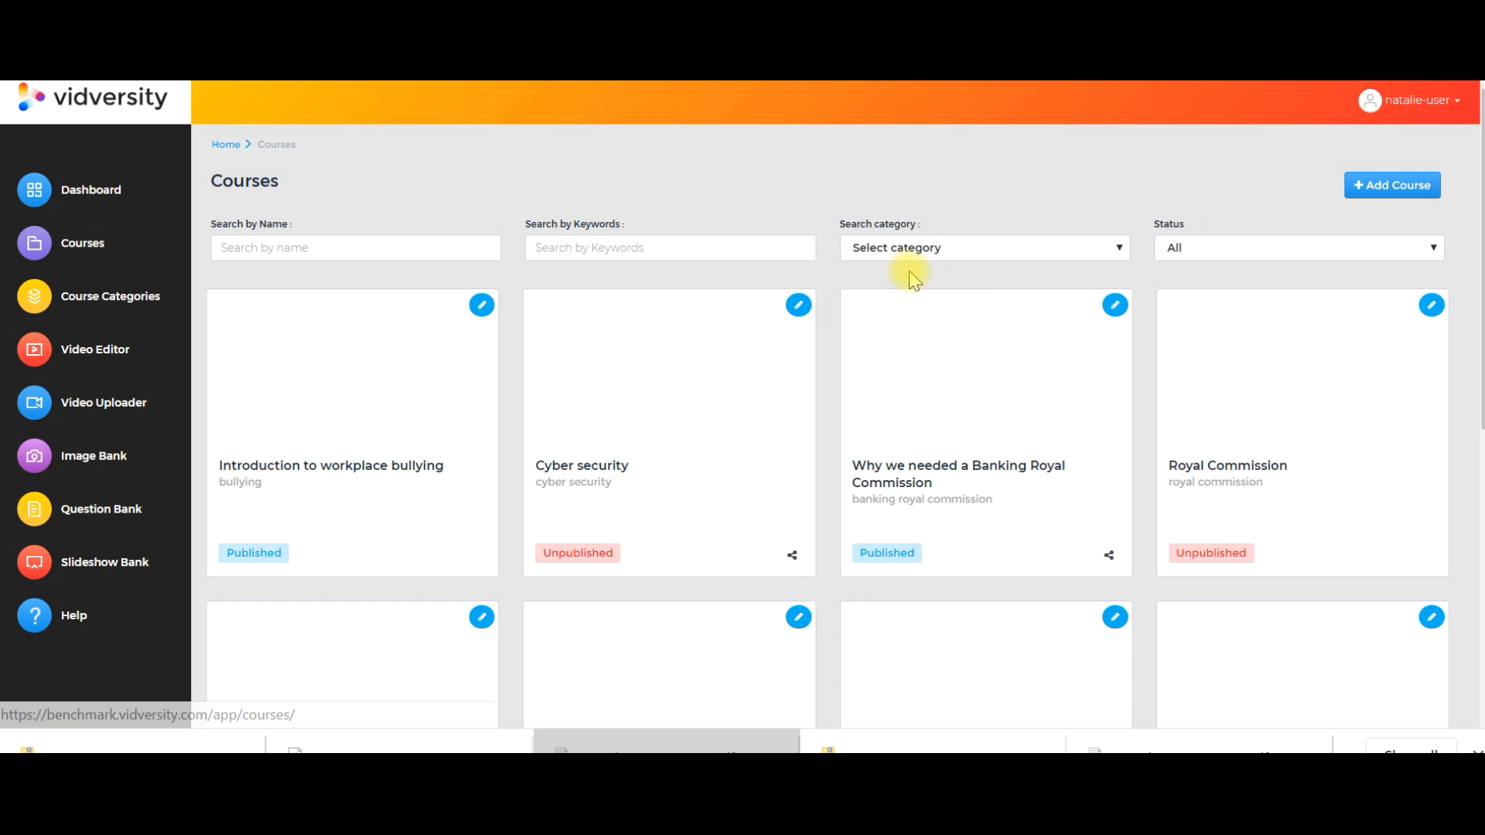
left_click(1367, 190)
left_click(699, 178)
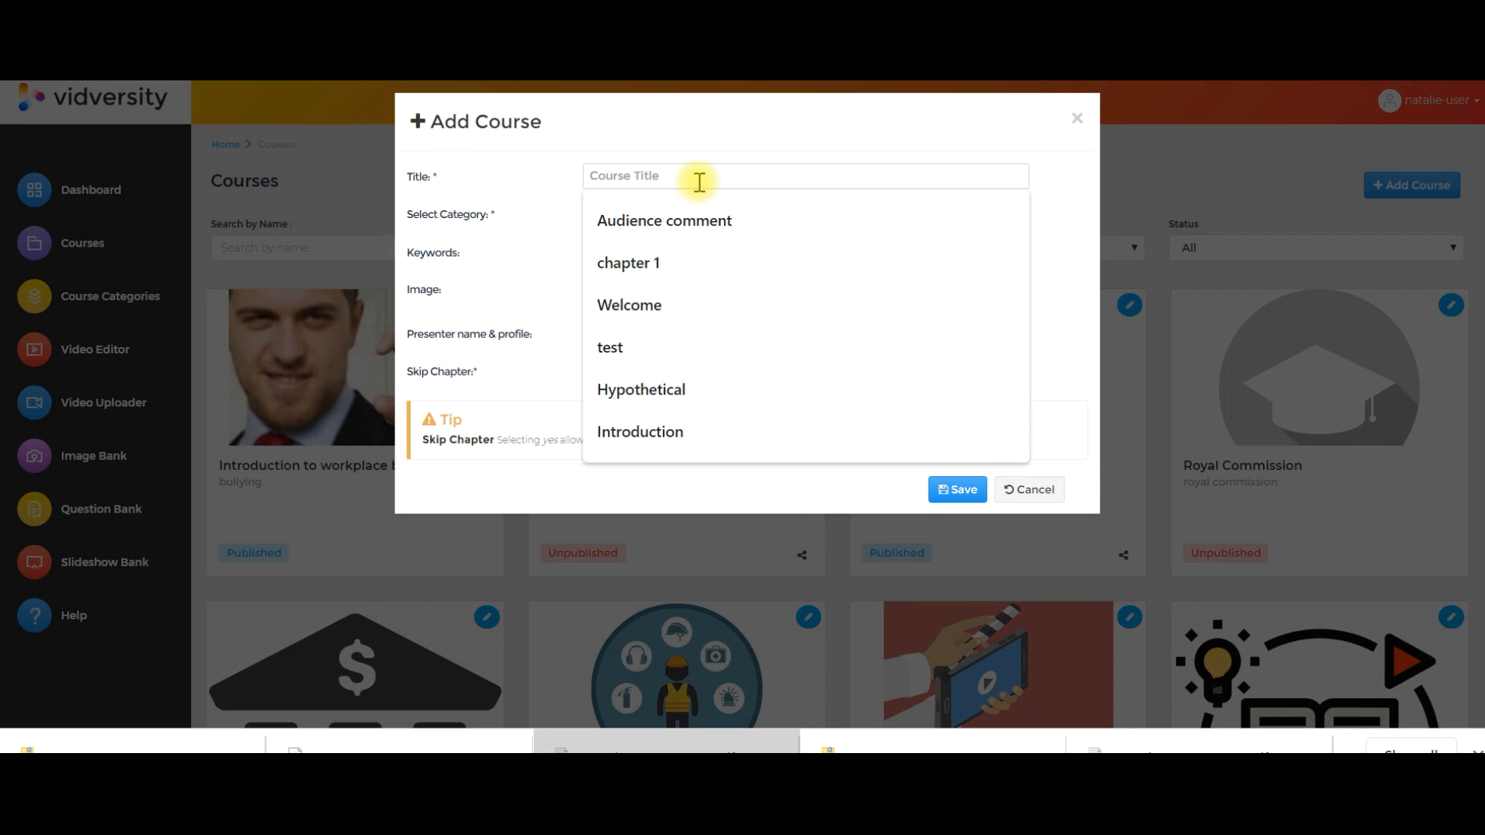
type("Welcome to ")
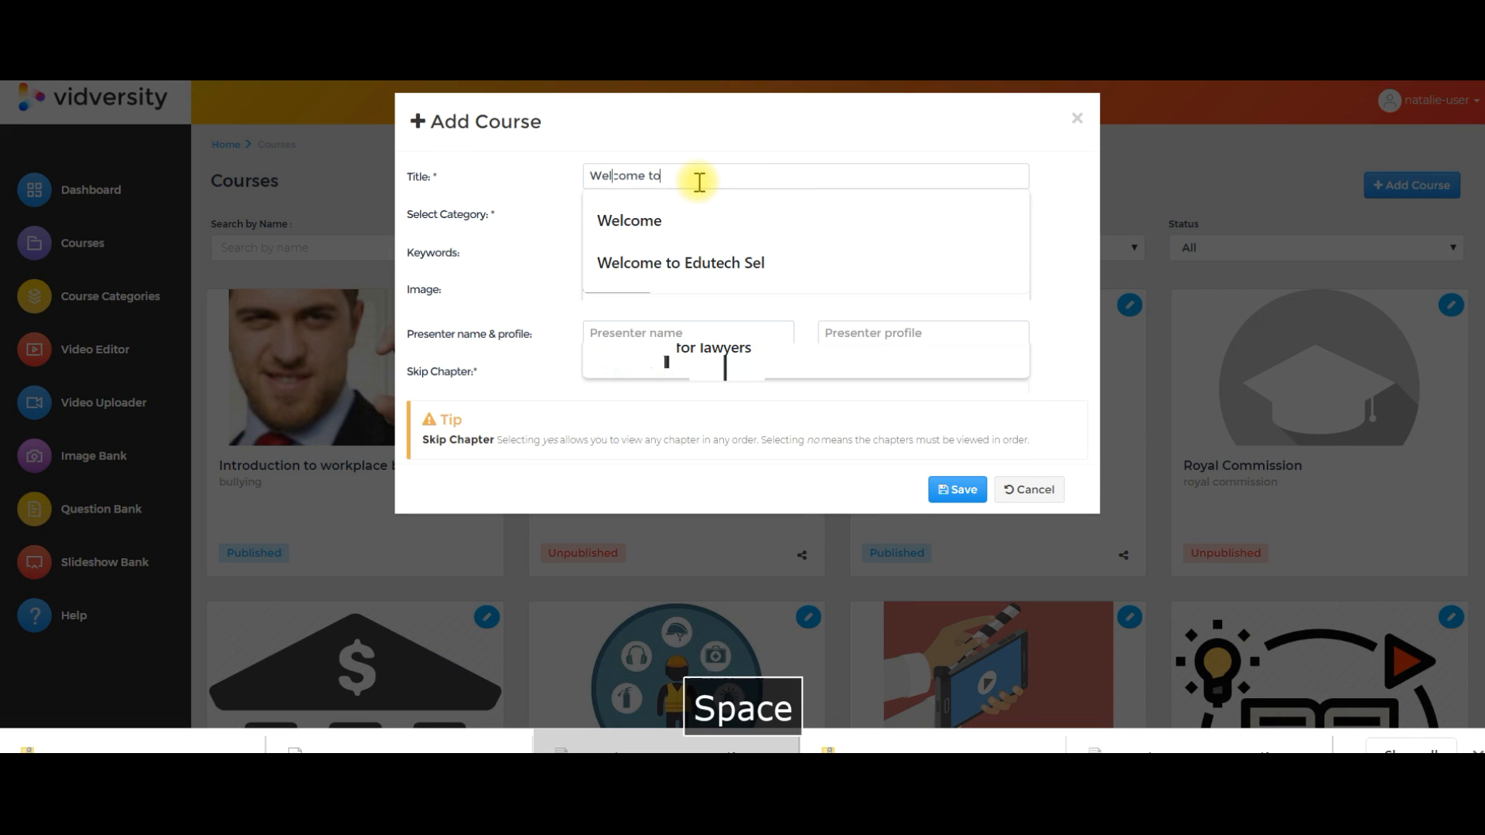
type("my webinar")
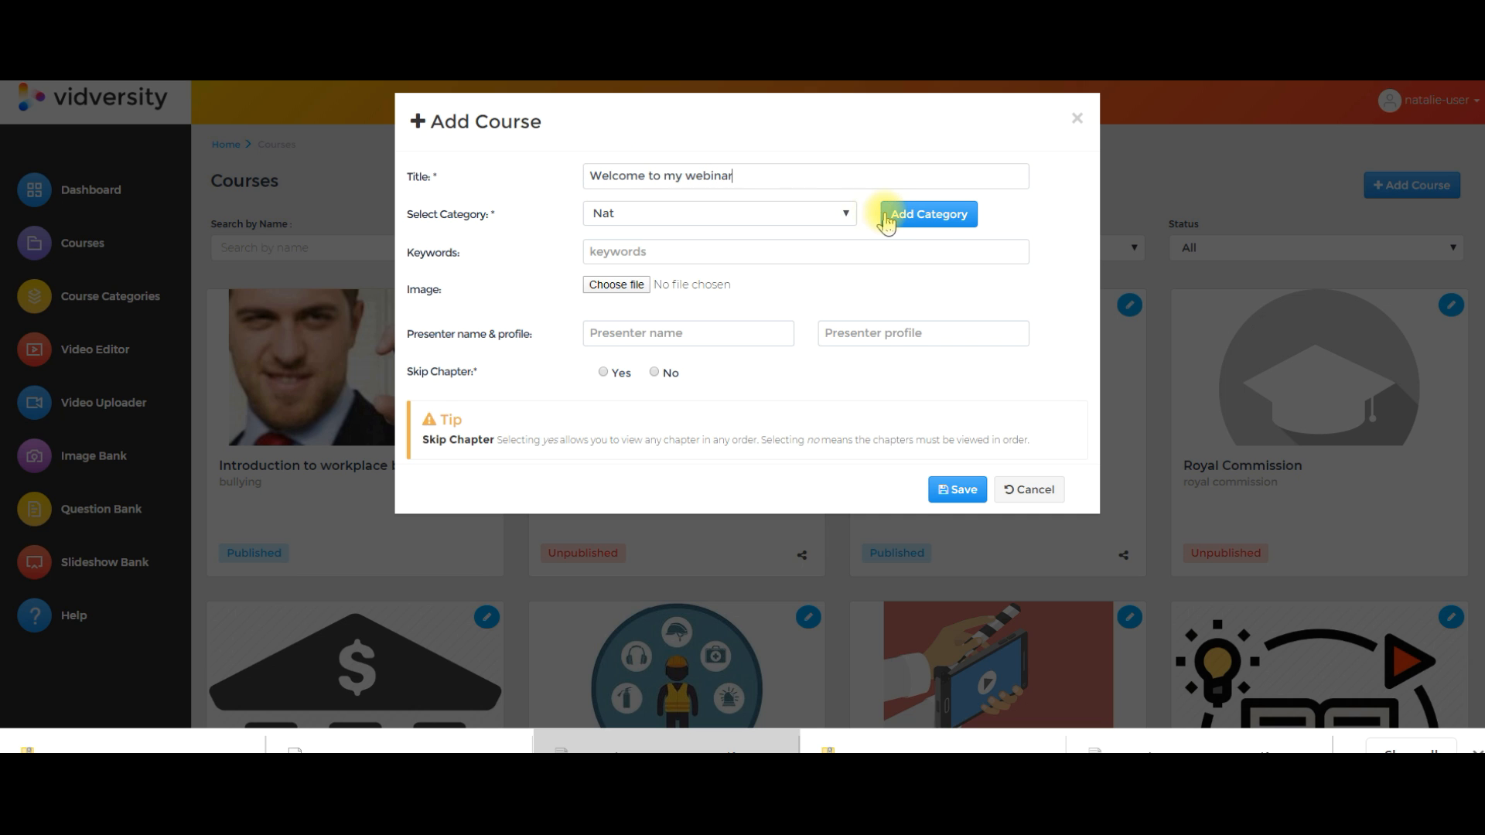
- Create a new course category named "Webinar" and assign it to the course
left_click(887, 220)
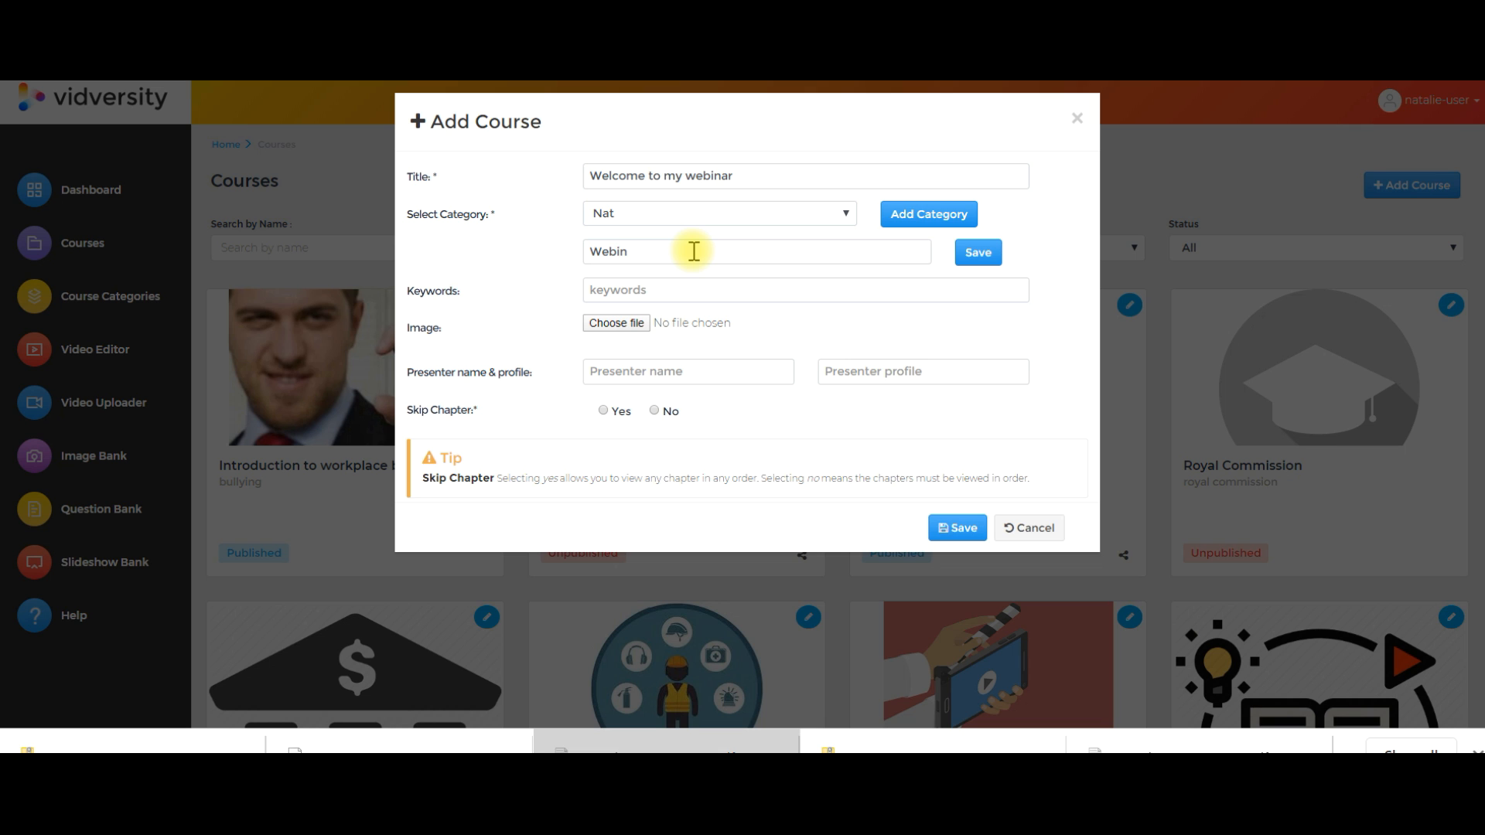
type("Webinar")
left_click(978, 252)
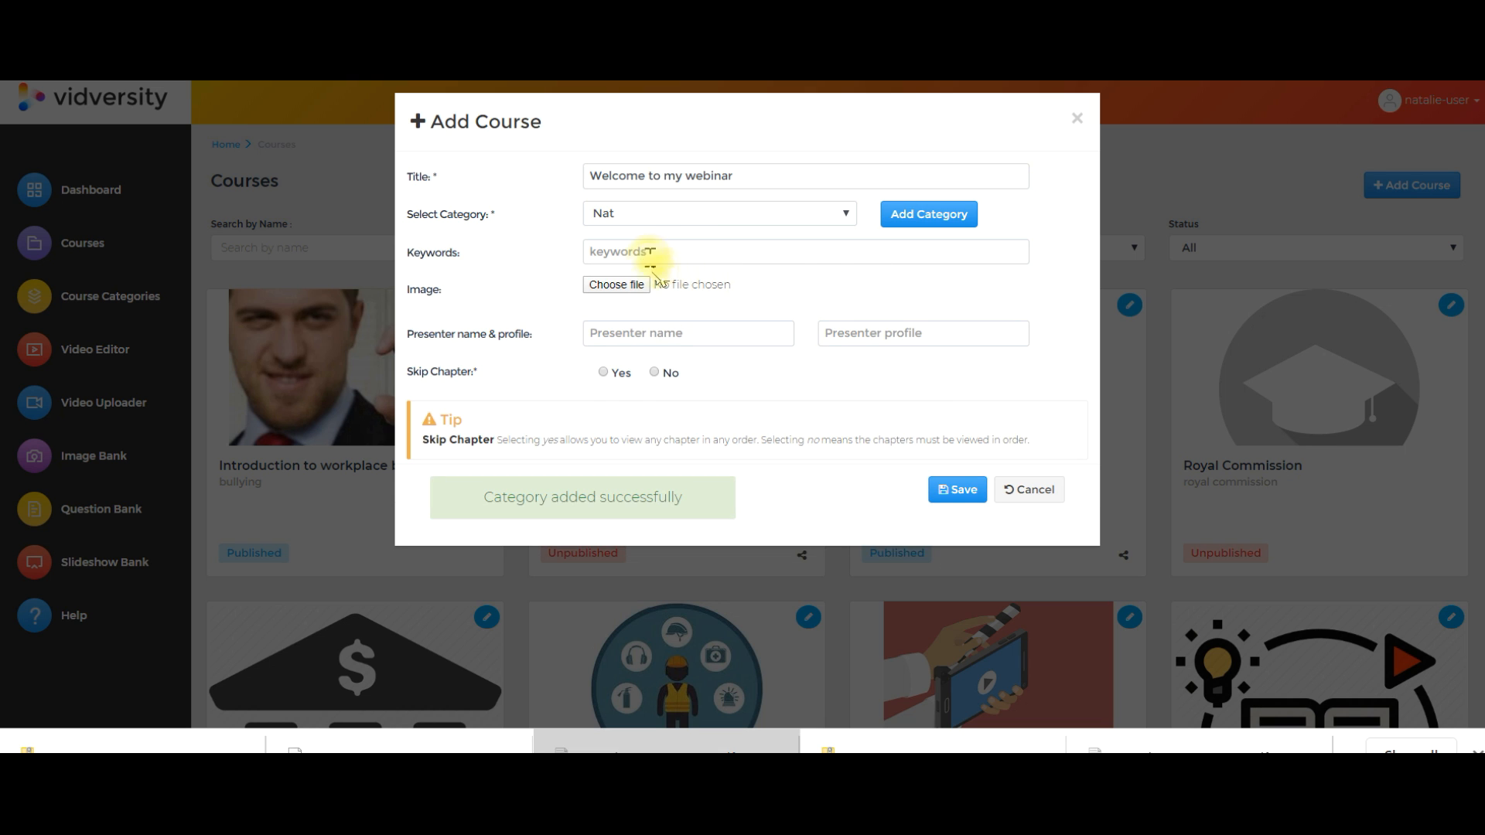
left_click(639, 220)
scroll(696, 491, "down", 10)
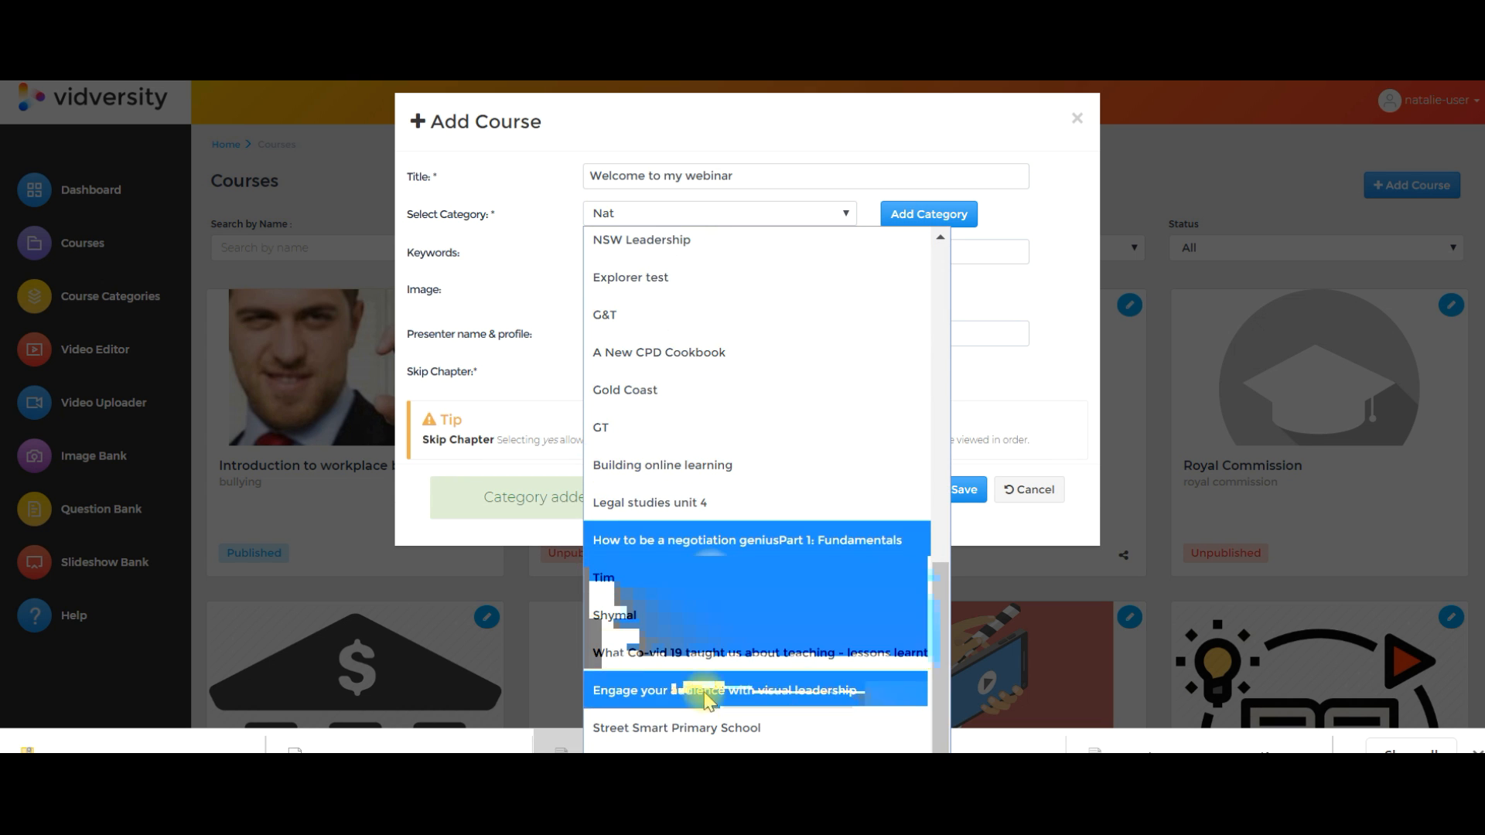
left_click(658, 749)
- Add the keyword "webinar", fill in the presenter's full name and set the presenter profile to "VidVersity"
left_click(621, 250)
type("webinar")
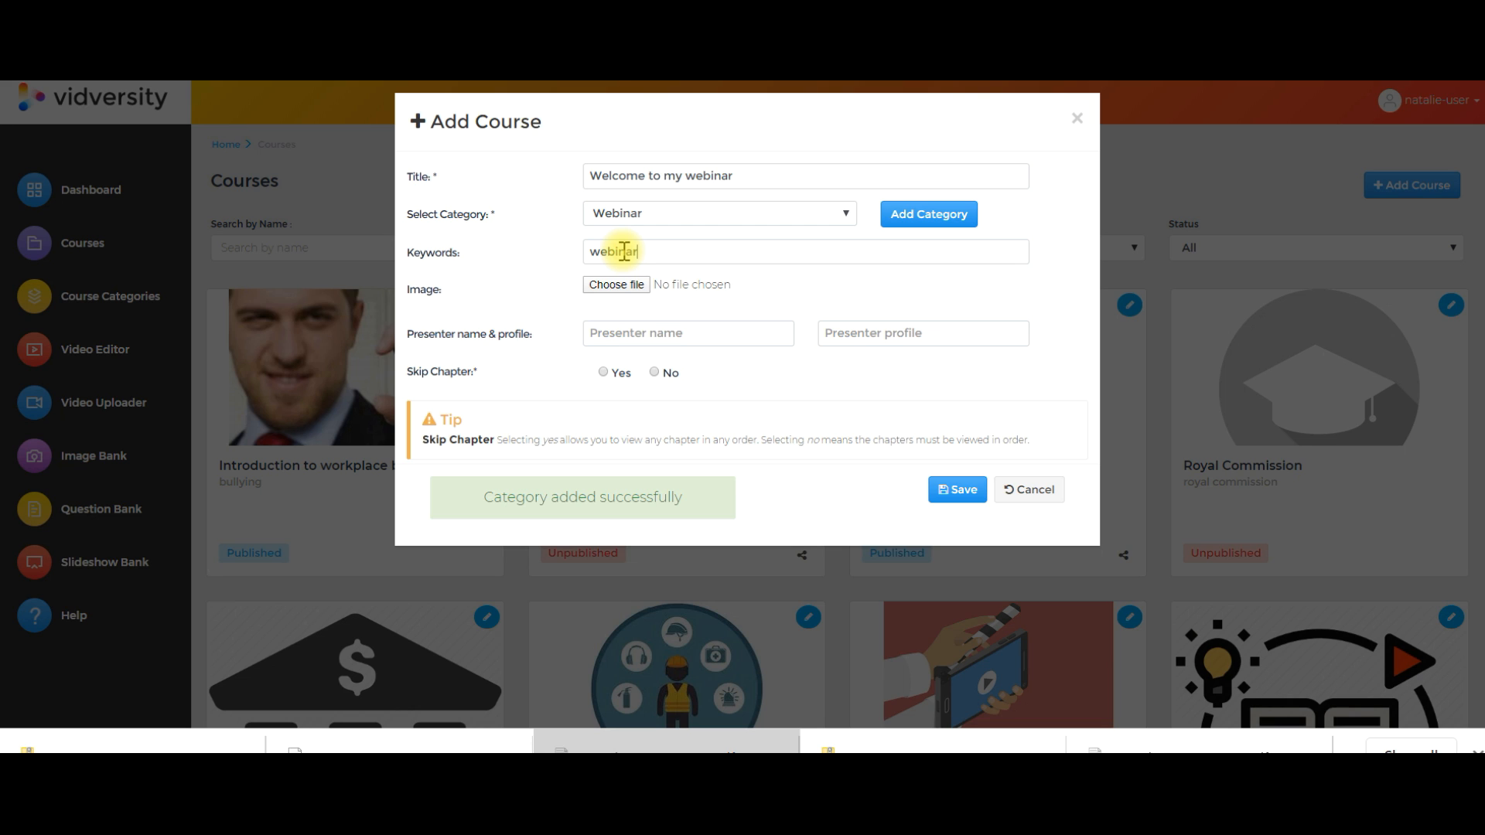
left_click(654, 323)
type("N")
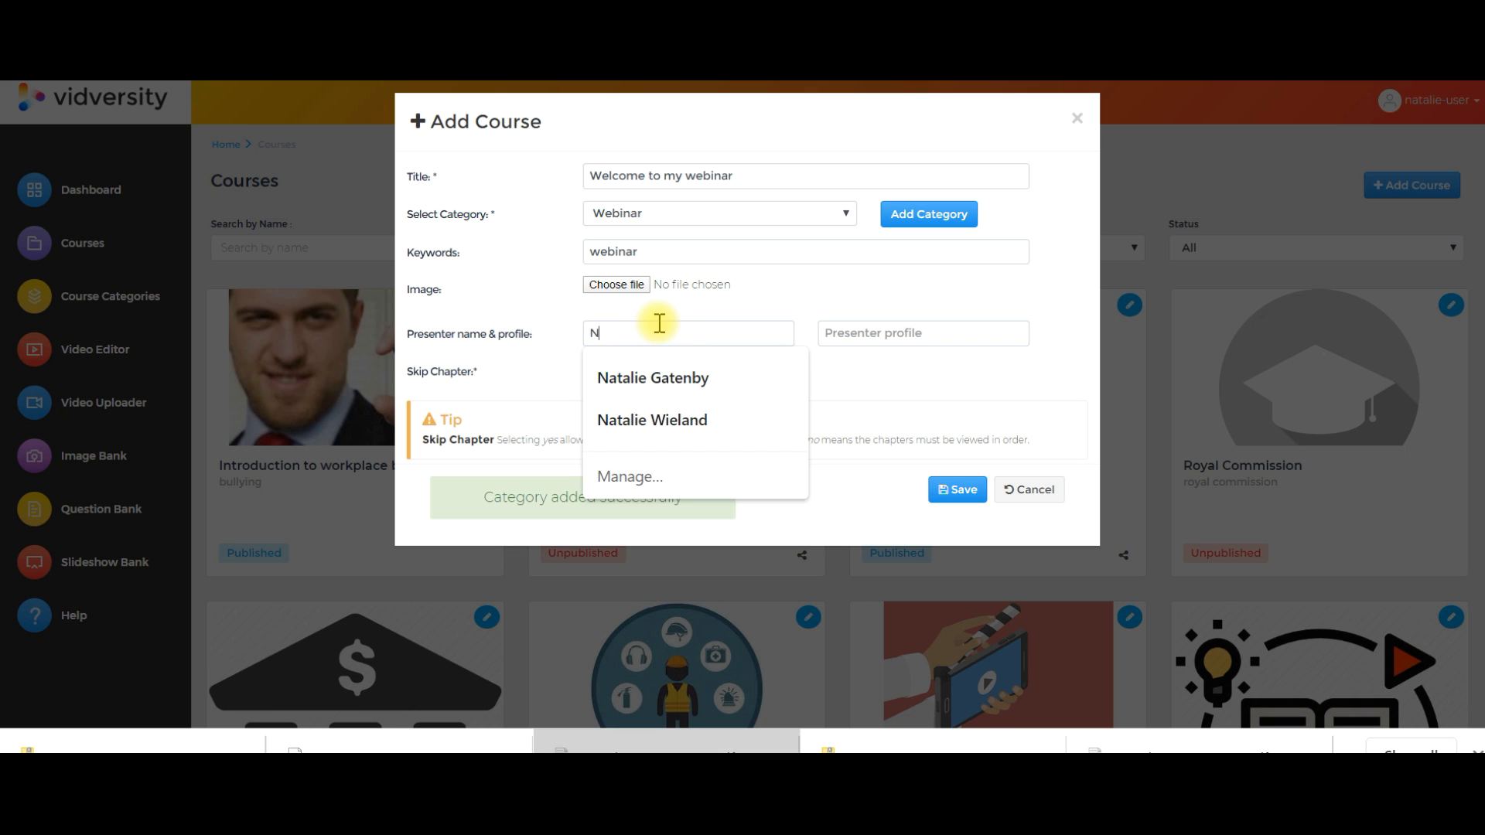
type("atalie W")
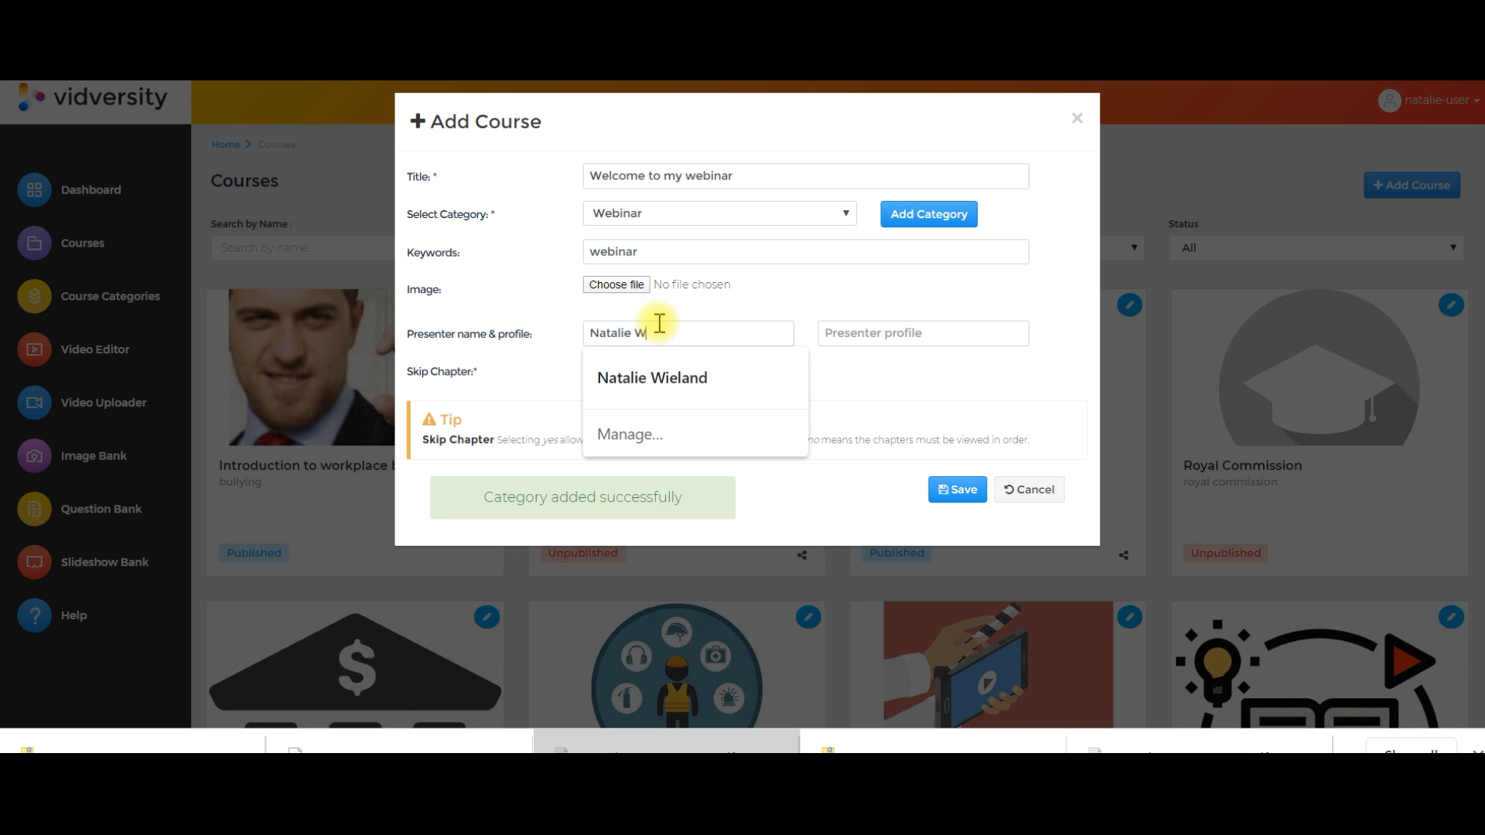
type("VidVe")
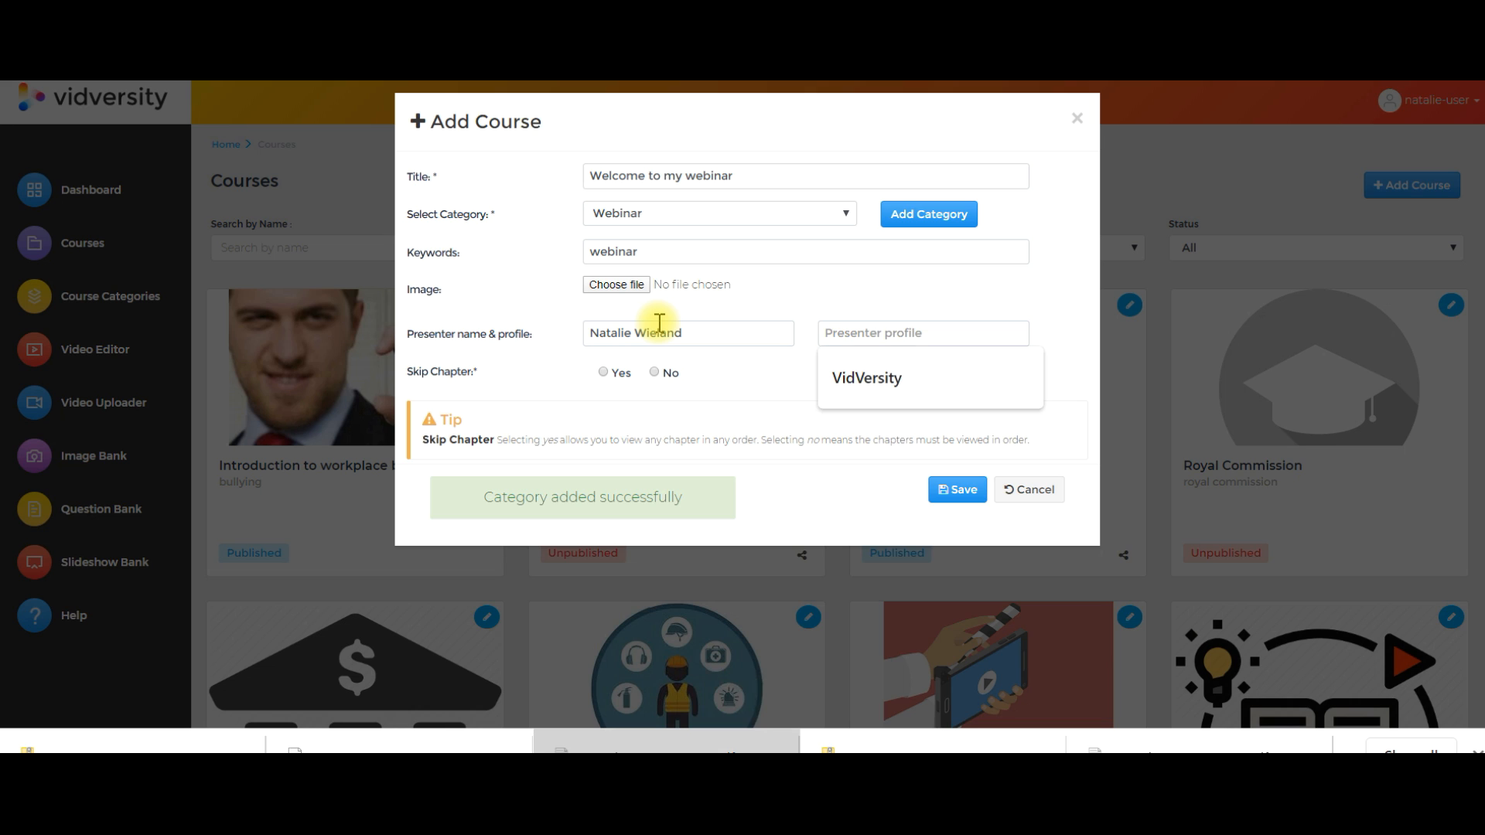
type("rsity")
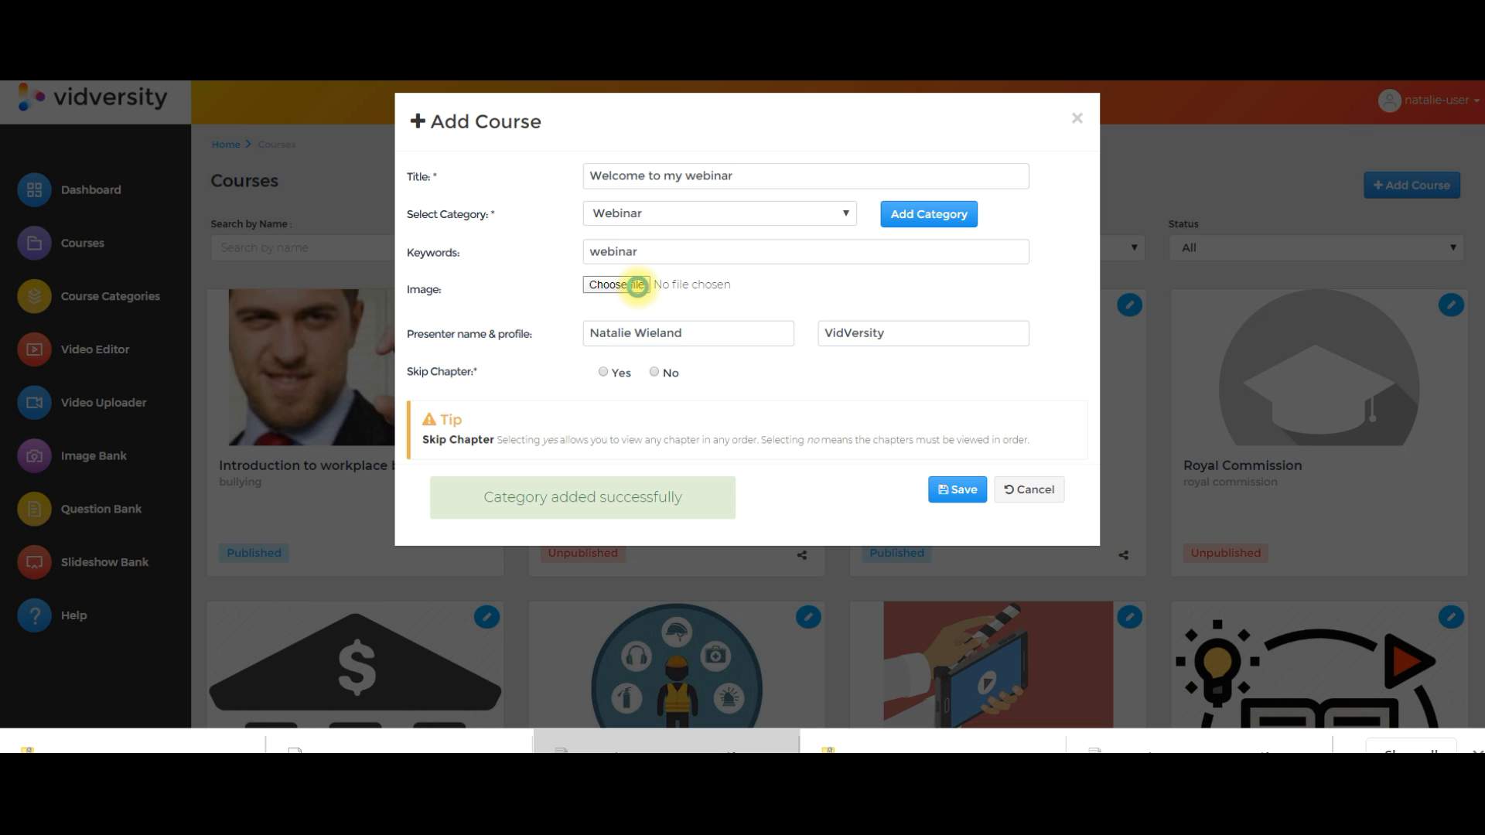
- Choose the image file "PinClipart.com_adult-learning-clipart_3279864" from Downloads as the course image
left_click(638, 286)
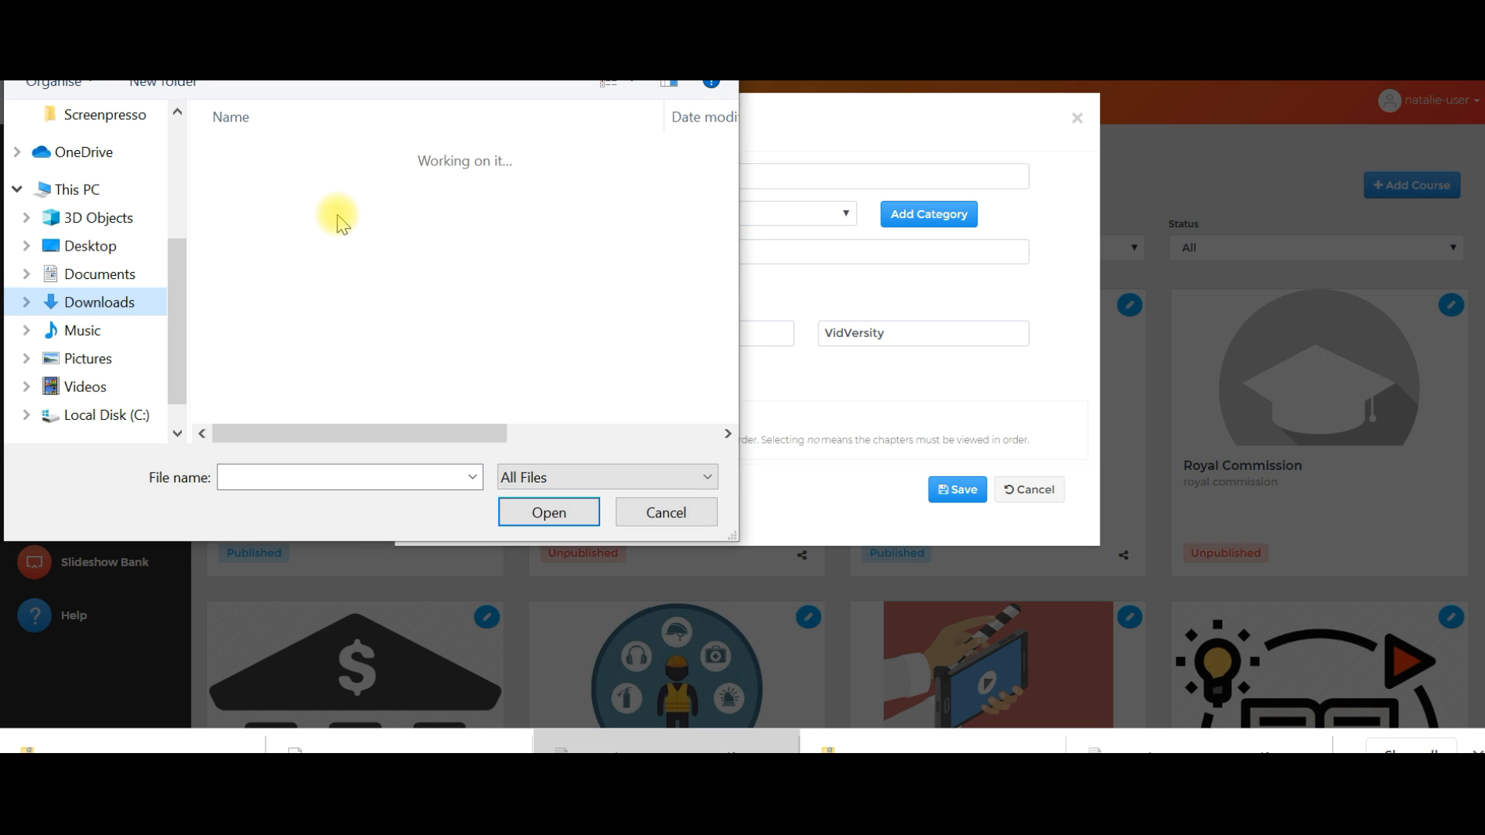
scroll(356, 226, "down", 1)
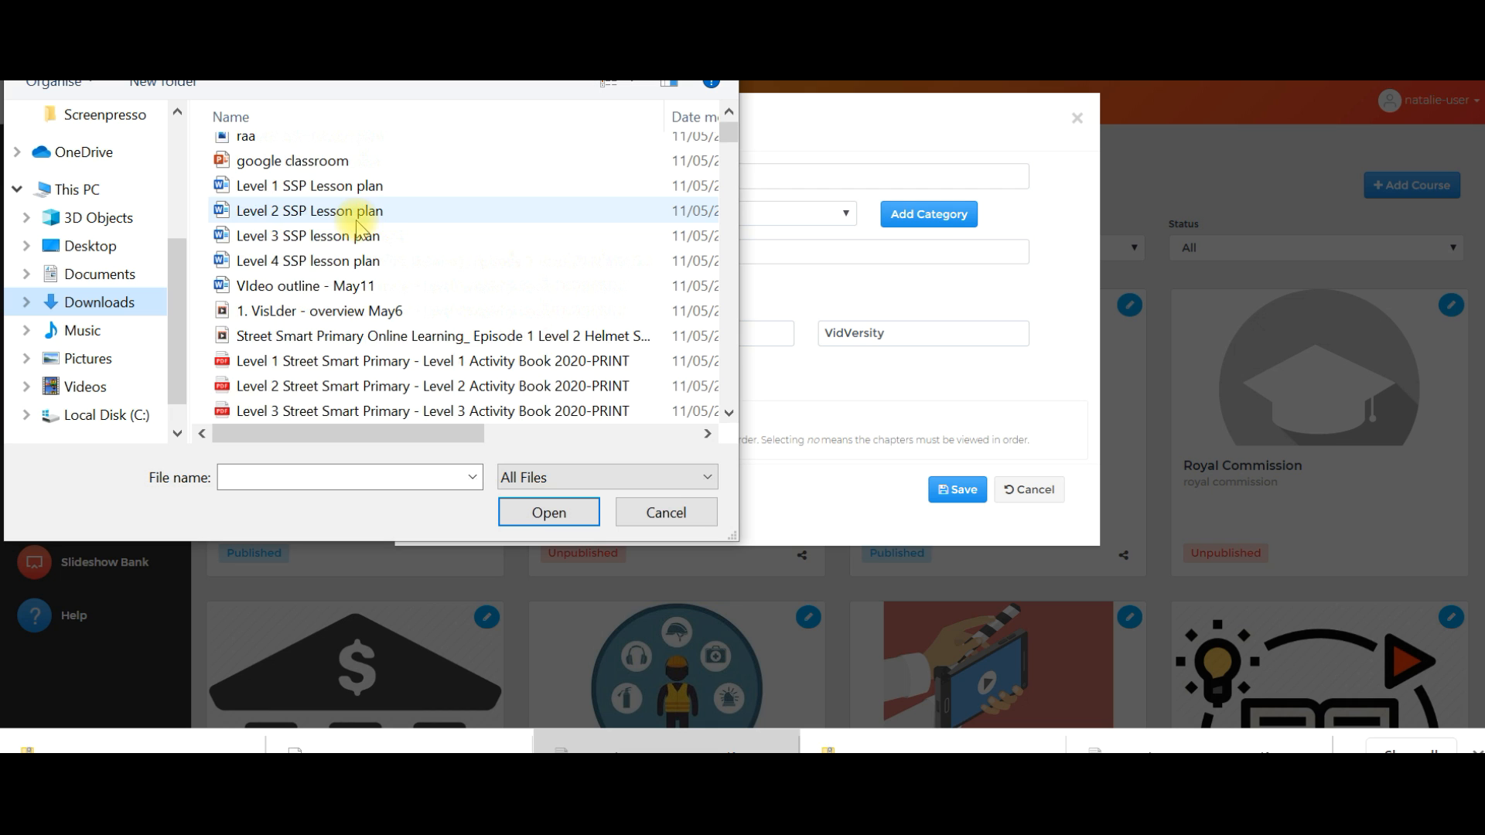
scroll(357, 229, "down", 8)
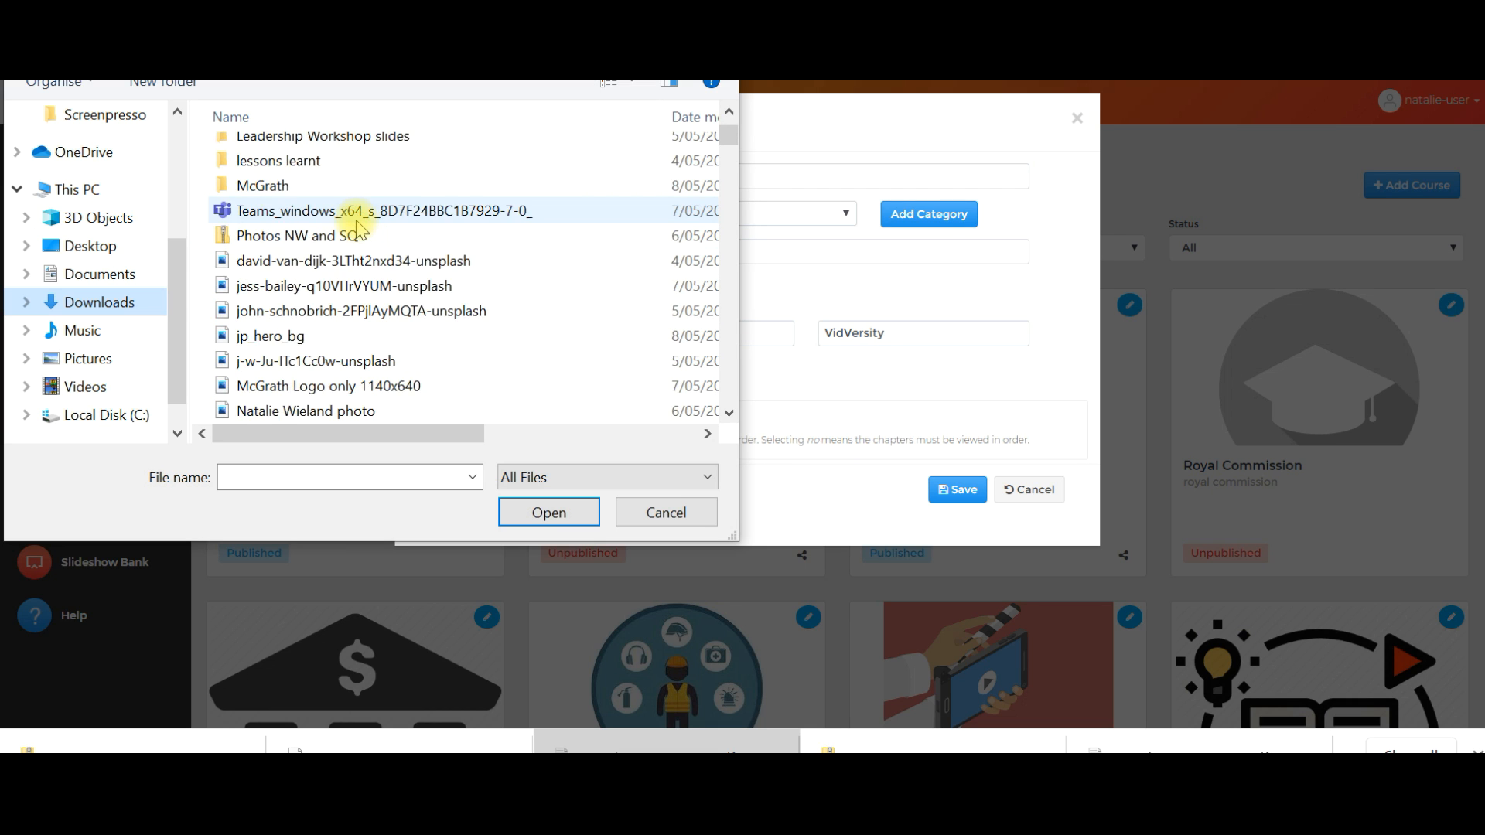
scroll(358, 229, "down", 10)
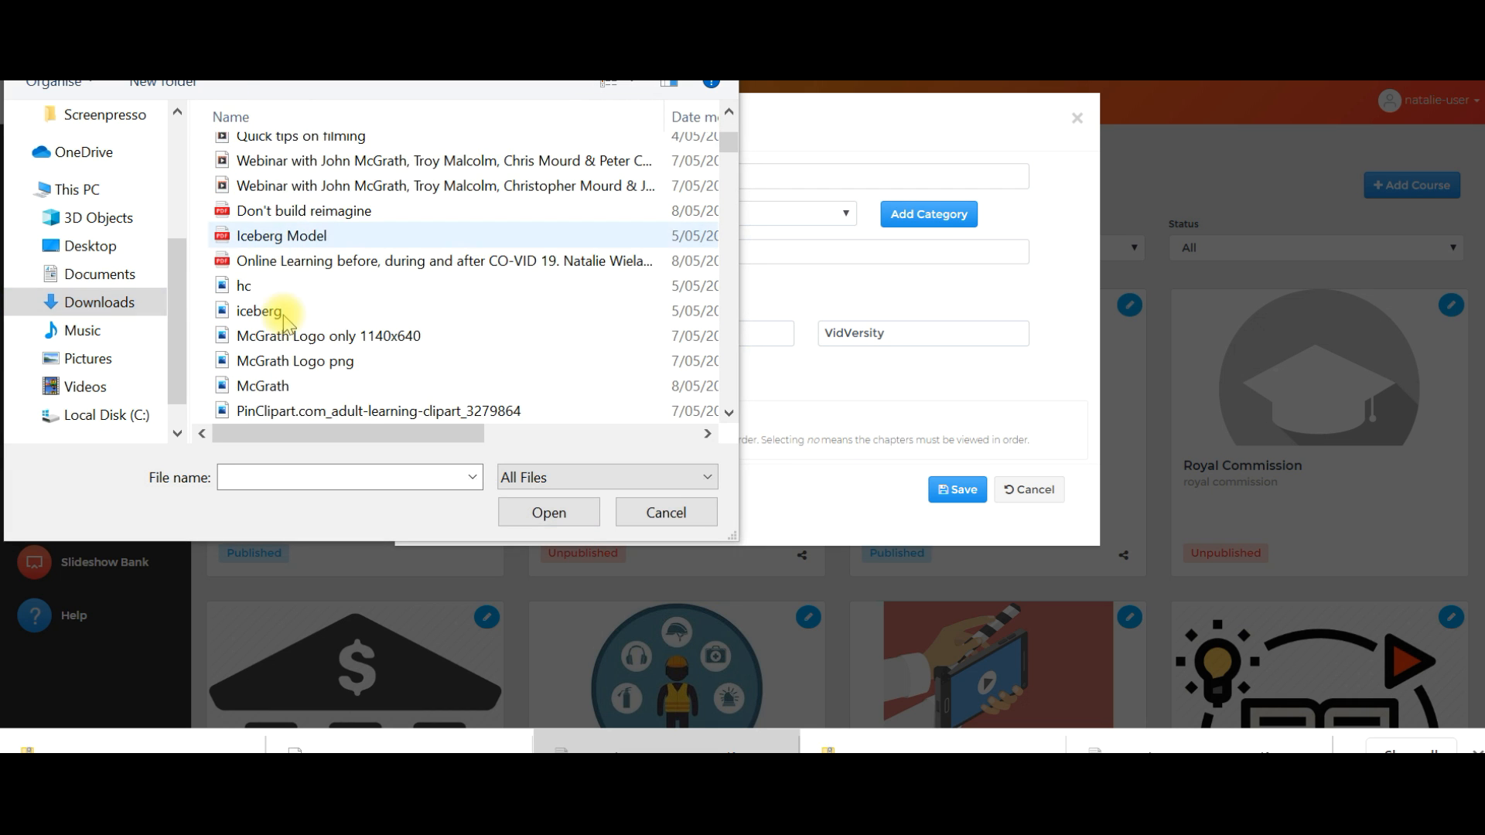
double_click(295, 412)
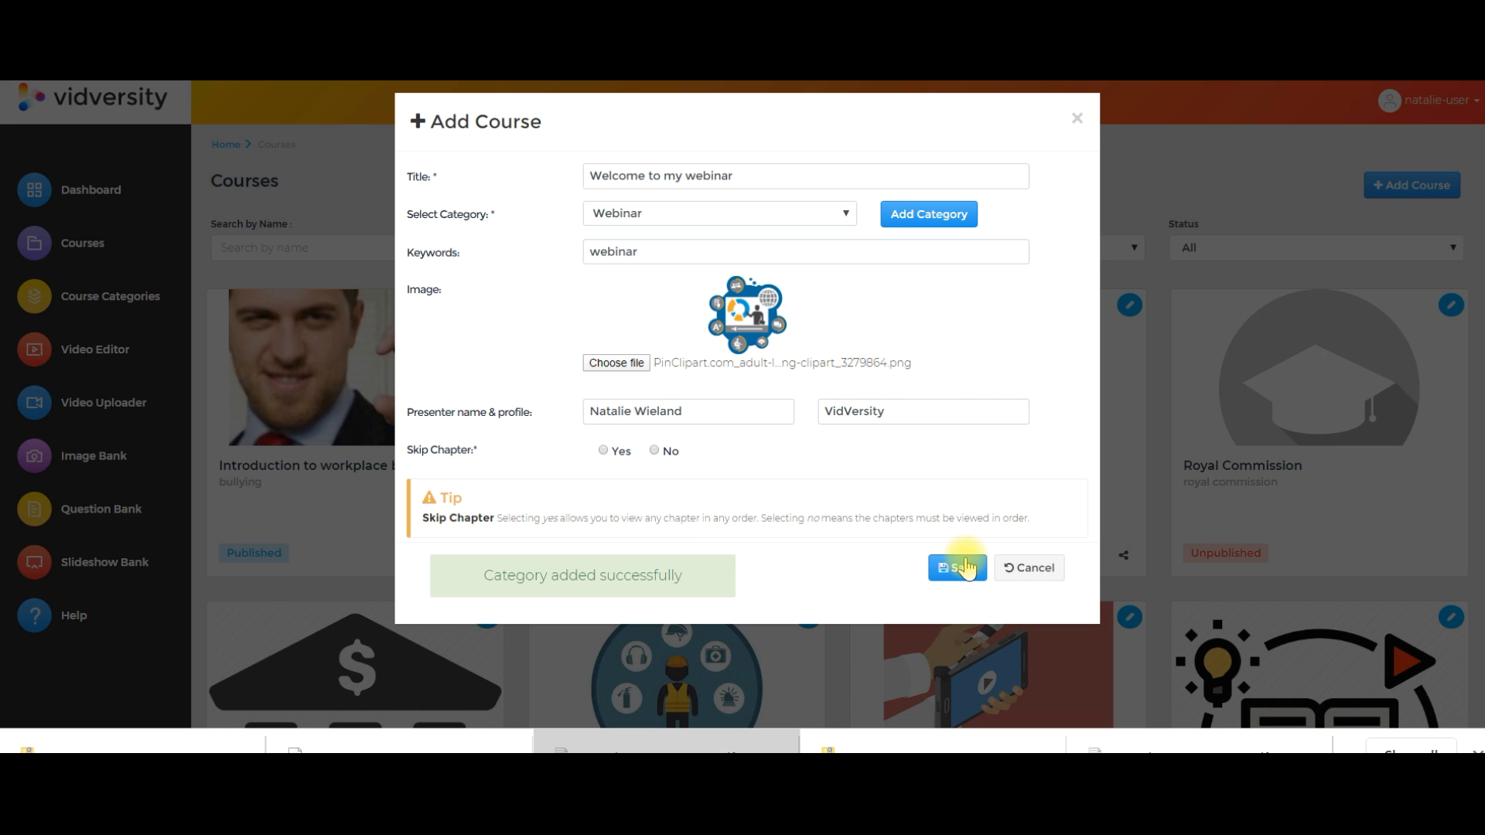
- Set Skip Chapter to Yes and save the new course
left_click(966, 569)
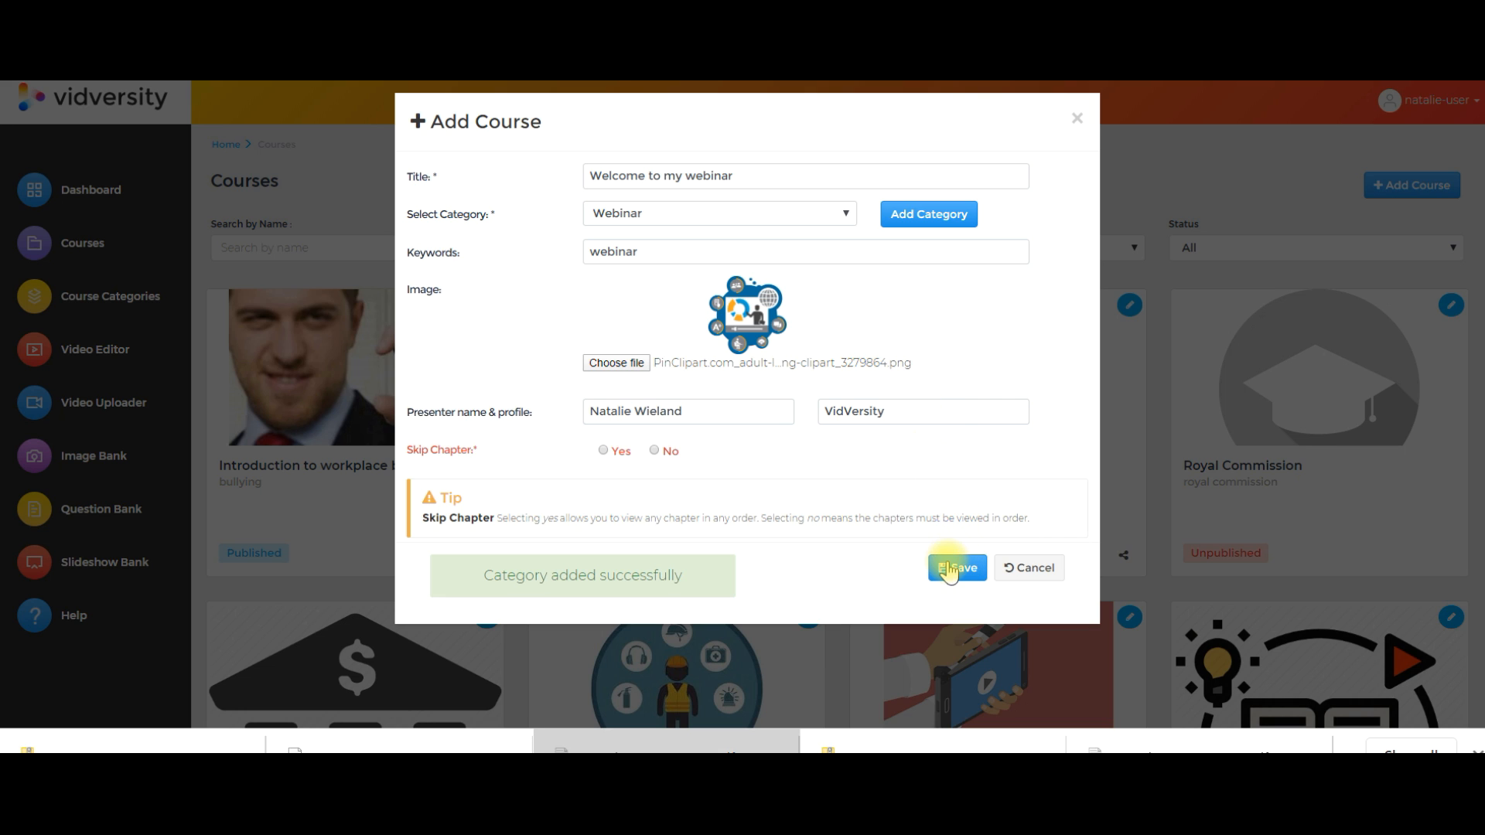
left_click(604, 451)
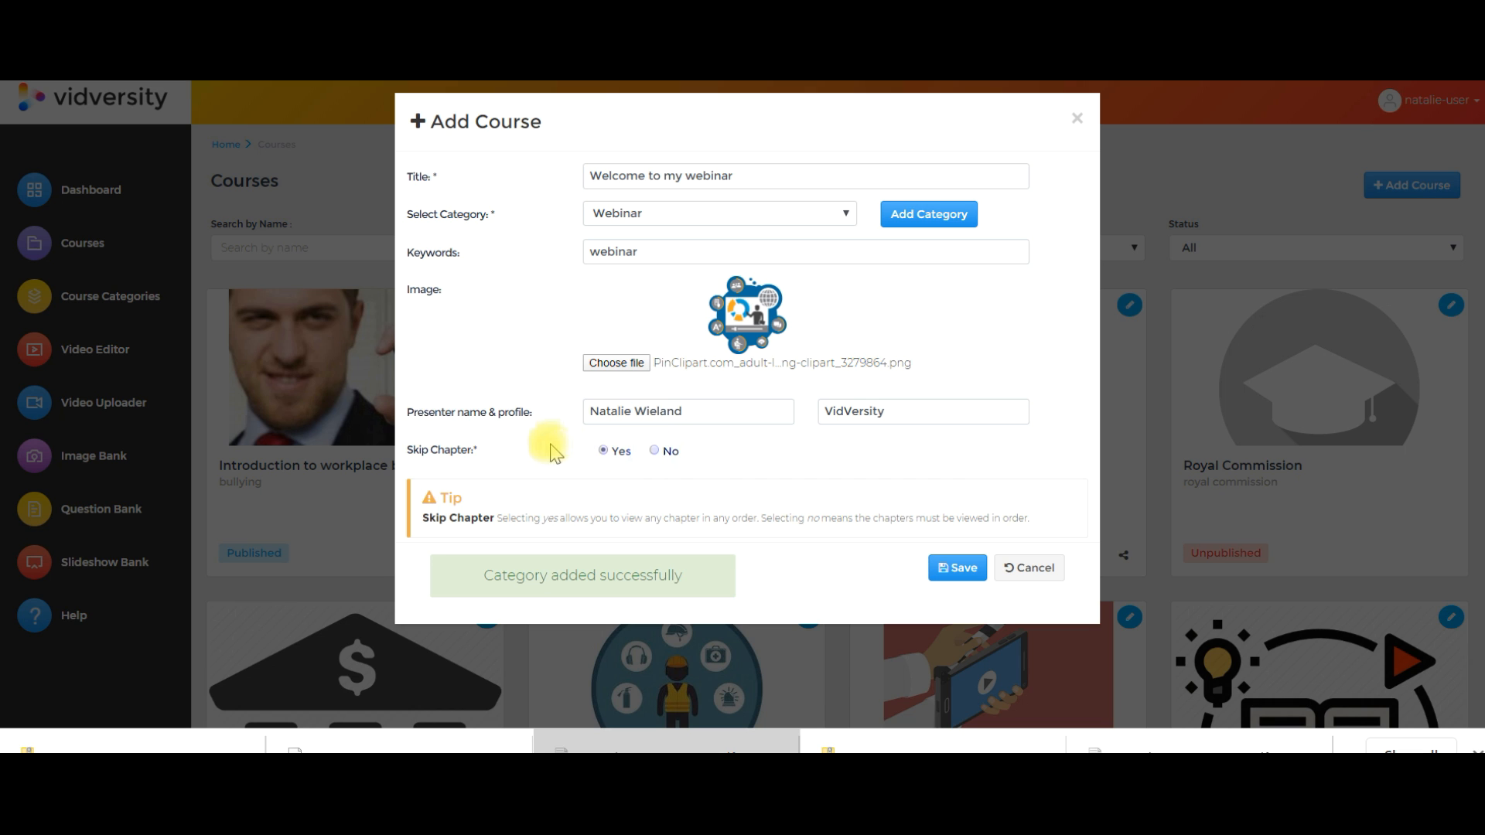
left_click(963, 567)
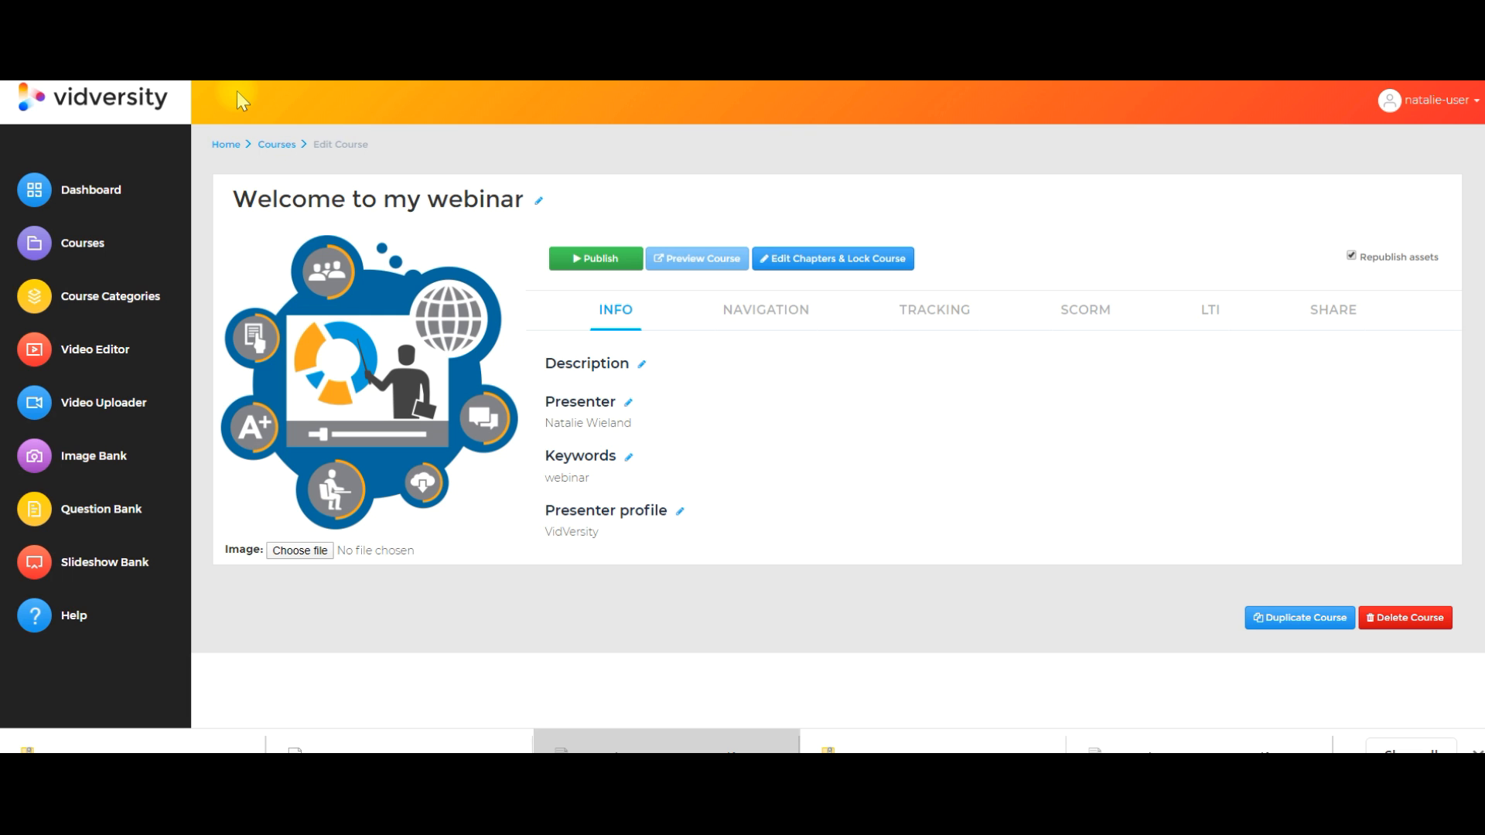
- Go to the Video Editor and filter the videos by the "Webinar" category
left_click(96, 357)
mouse_move(770, 430)
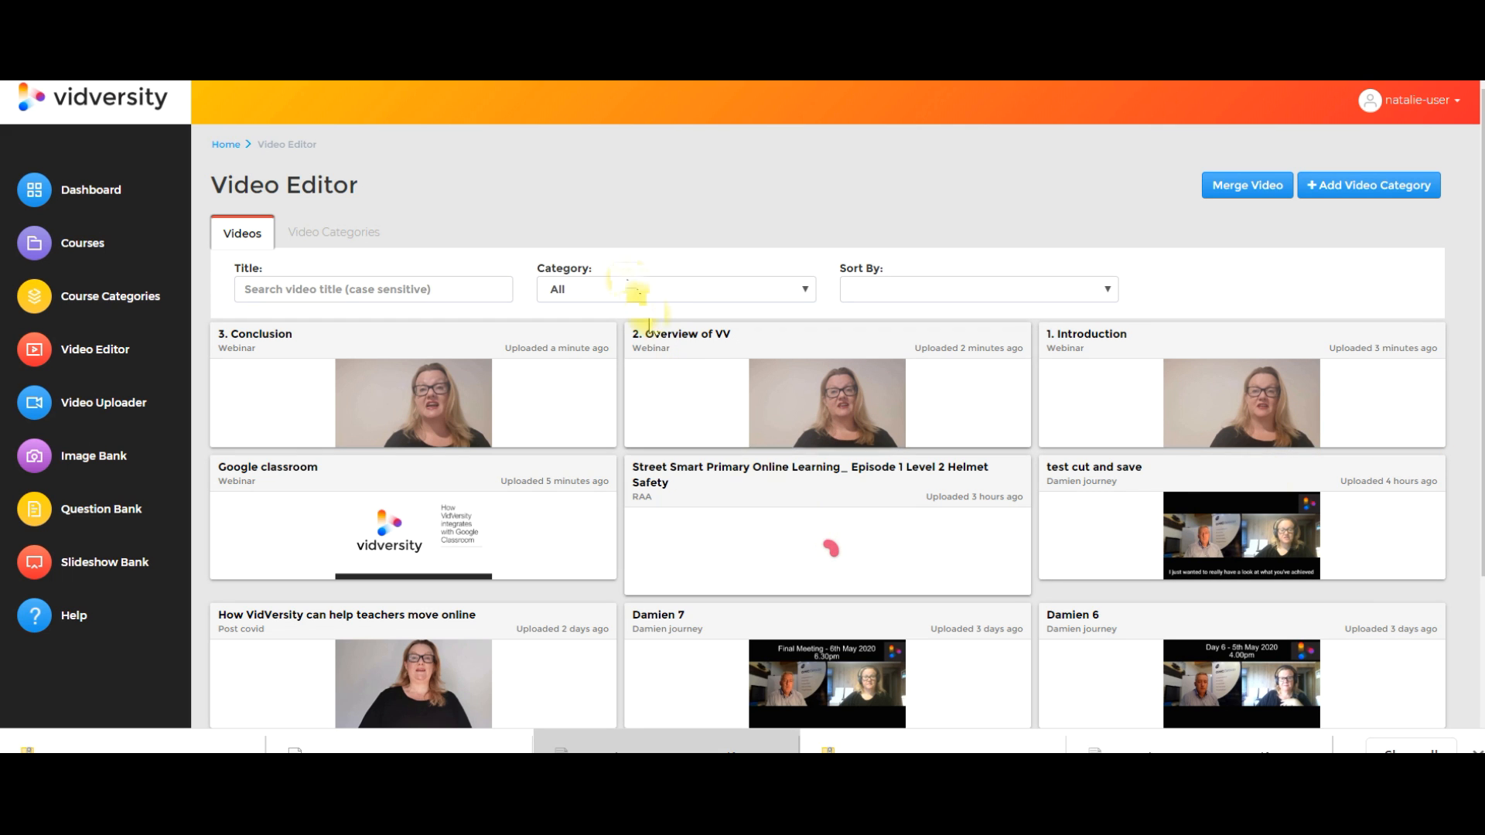
left_click(623, 289)
scroll(634, 697, "down", 5)
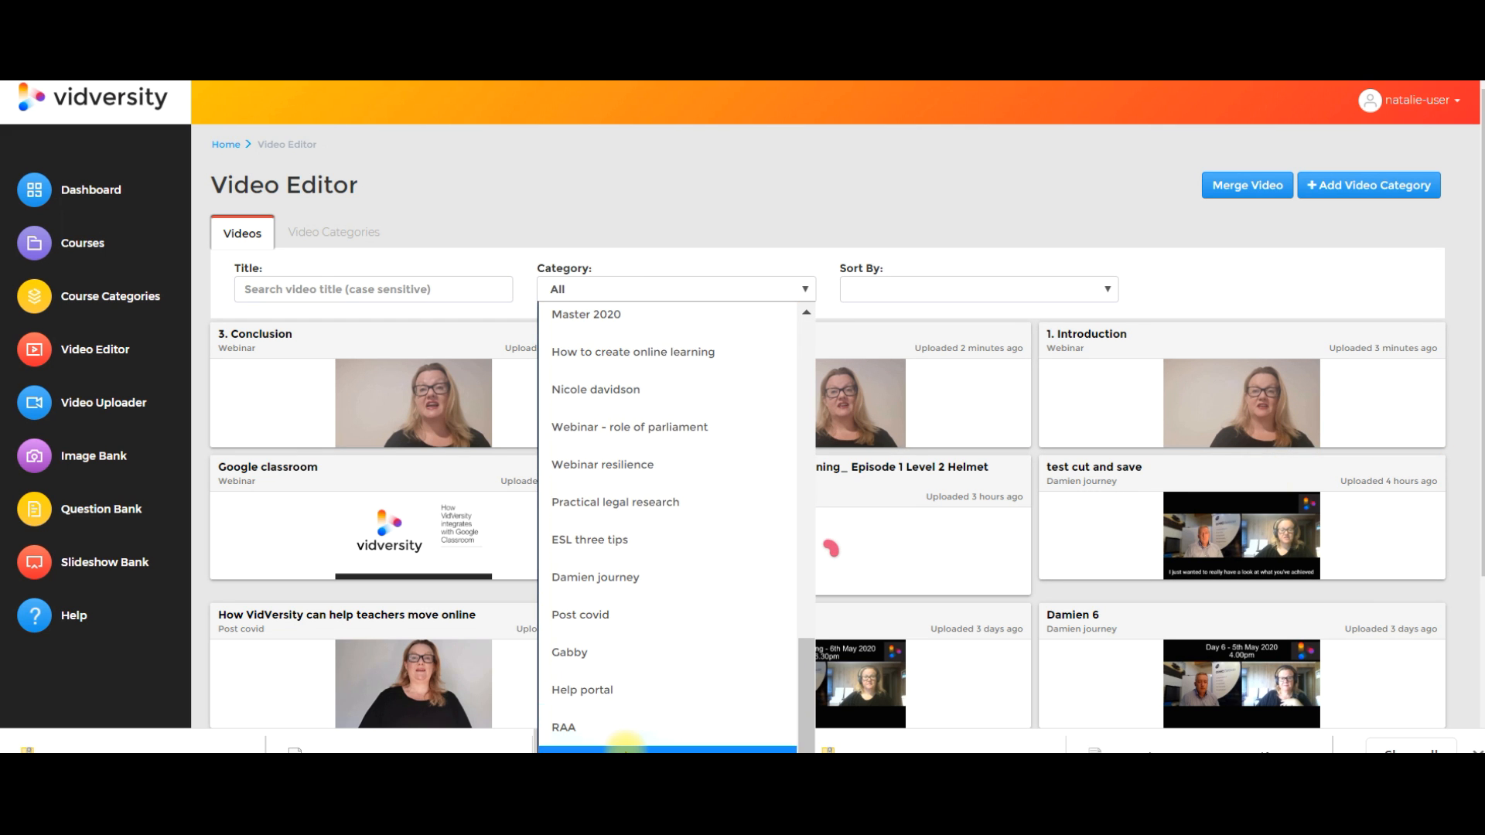
left_click(619, 749)
- Open the original webinar video titled "1." for editing and find its cut videos
mouse_move(971, 561)
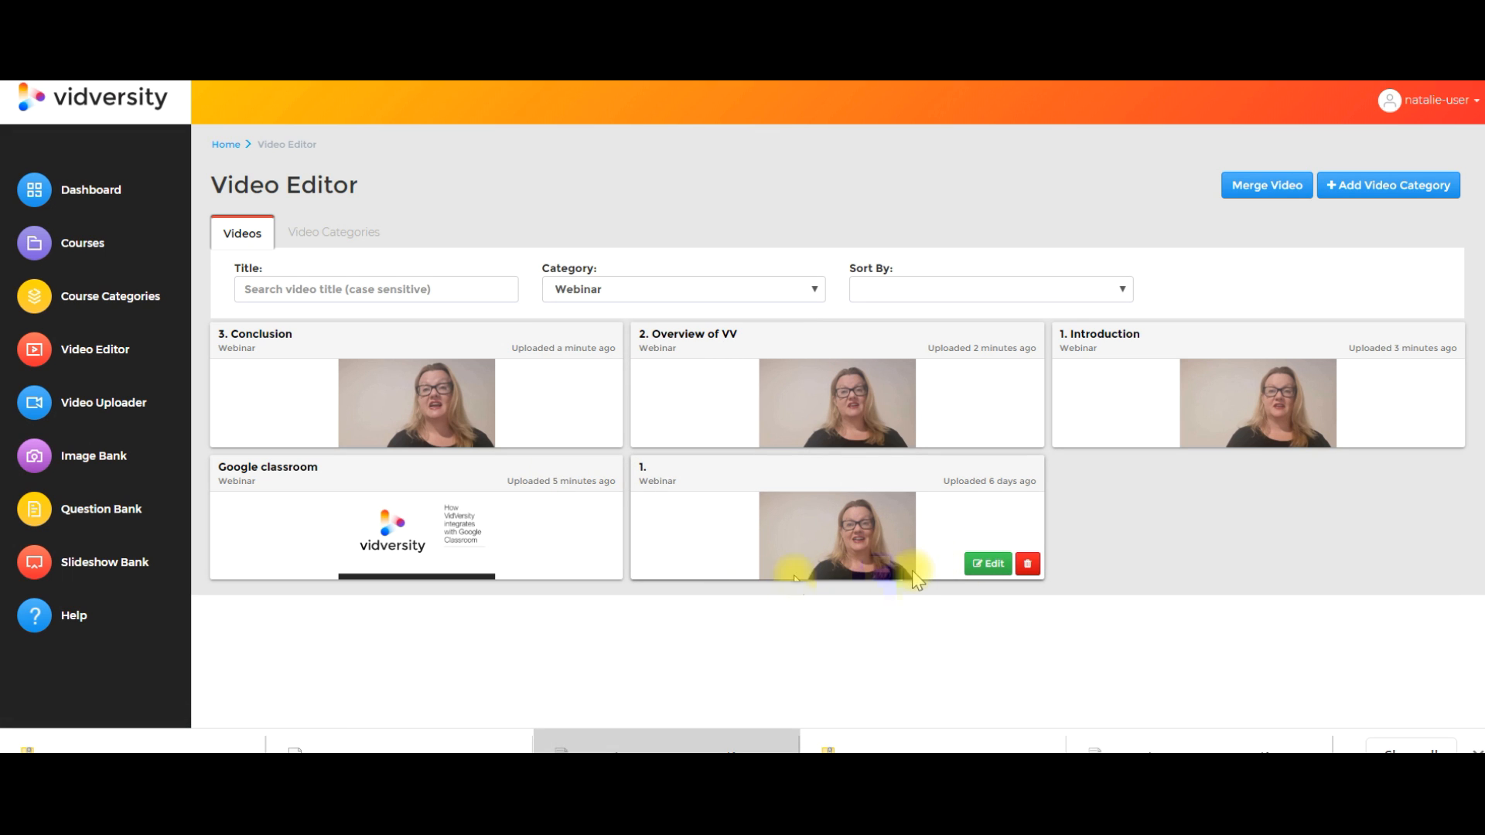
left_click(987, 564)
scroll(961, 491, "down", 2)
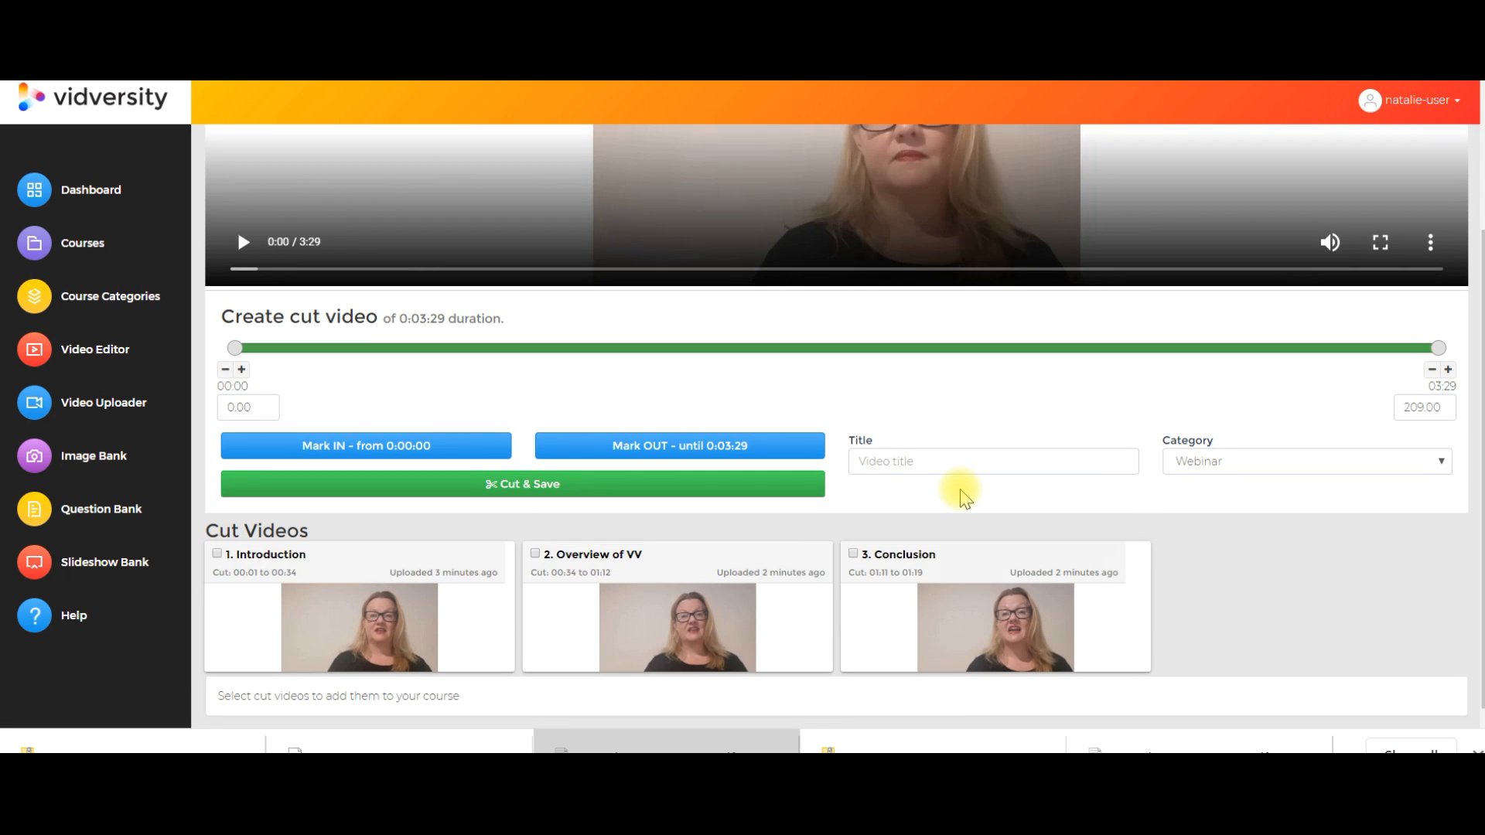
scroll(916, 410, "up", 3)
scroll(707, 206, "down", 3)
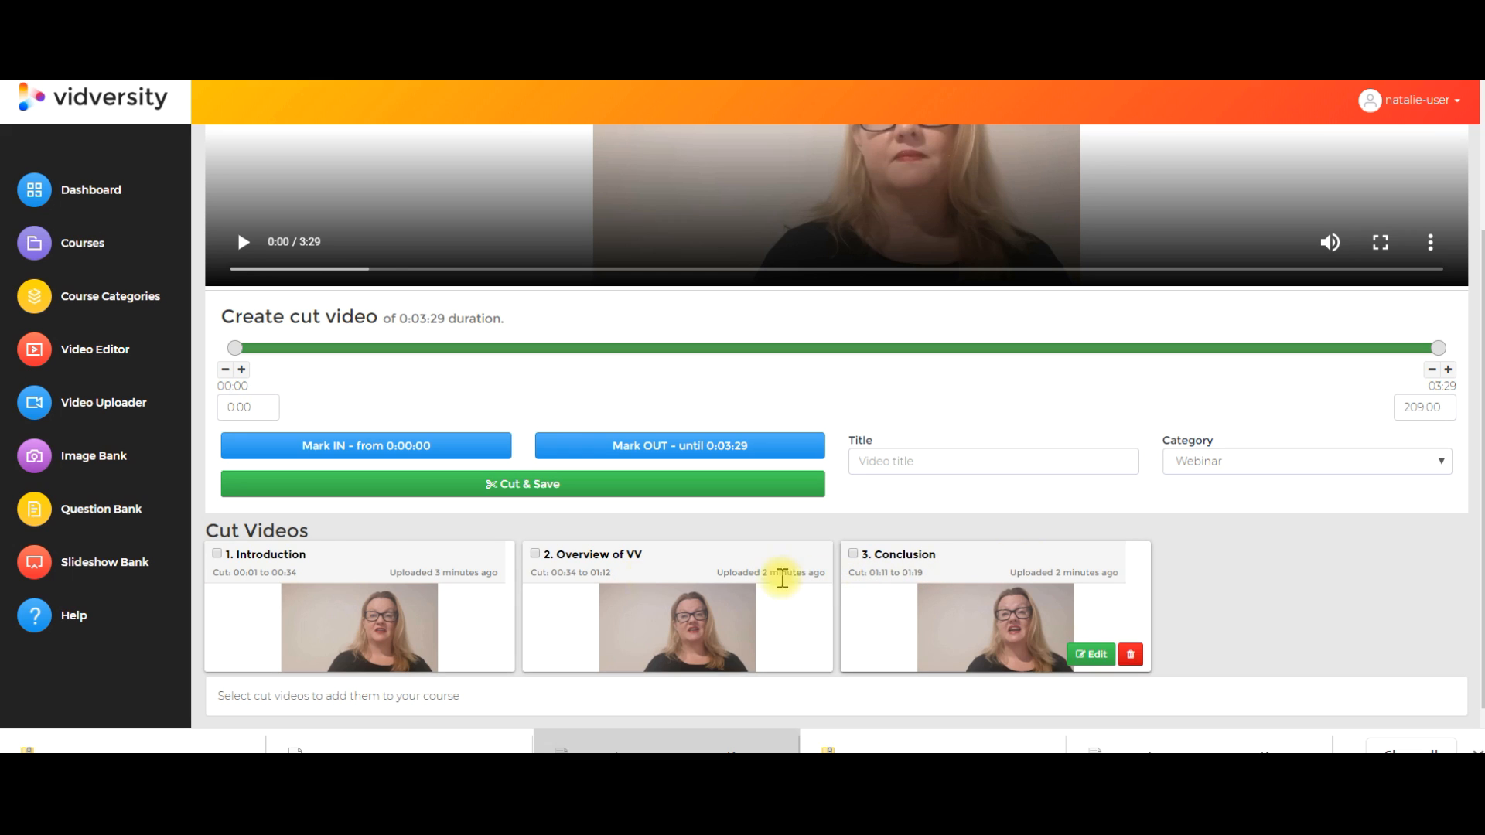
- Select the cut videos "1. Introduction", "2. Overview of VV" and "3. Conclusion" and add them to the existing course "Welcome to my webinar"
left_click(217, 554)
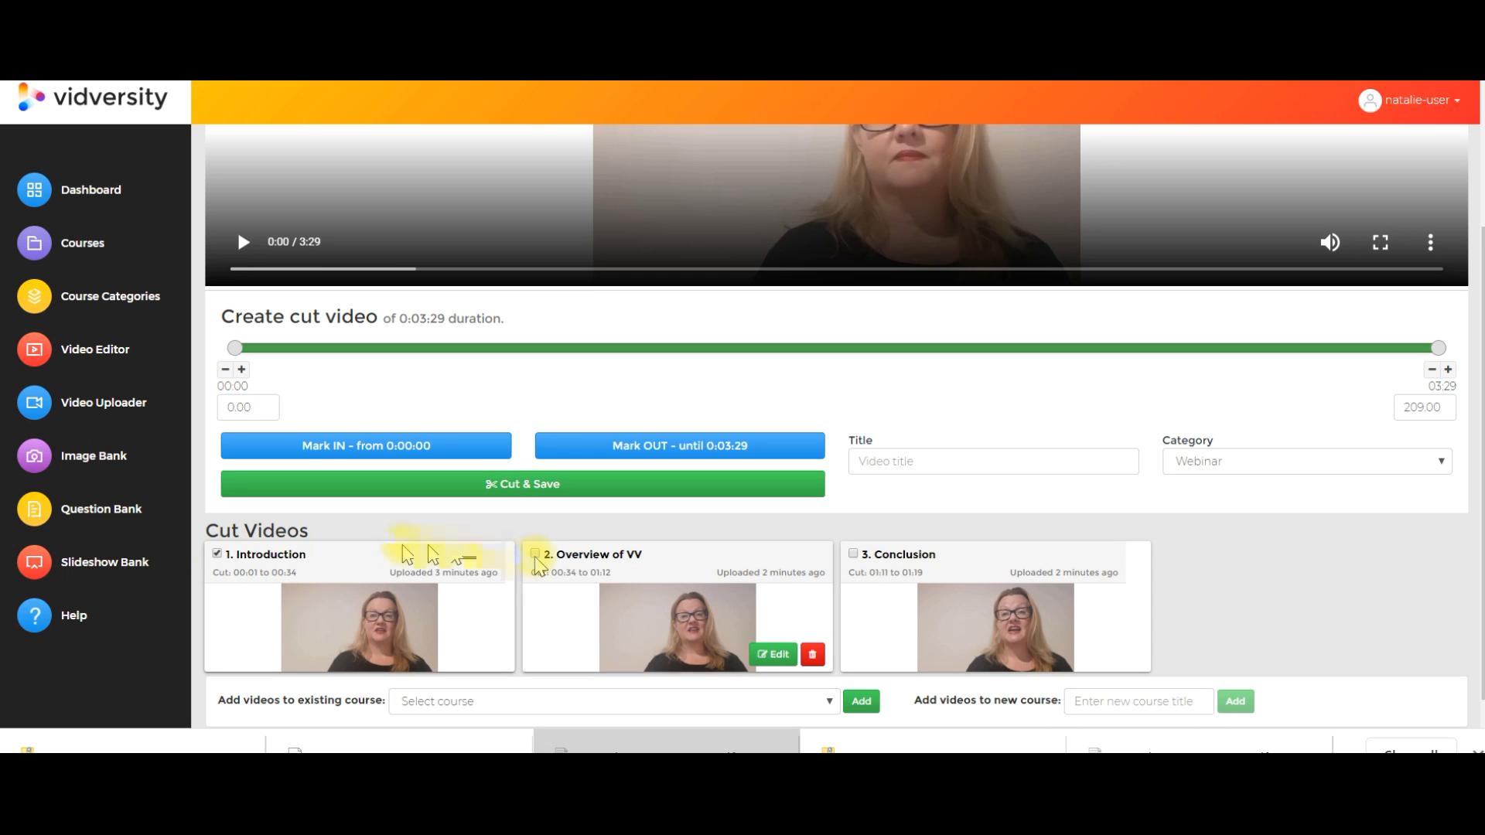
left_click(534, 554)
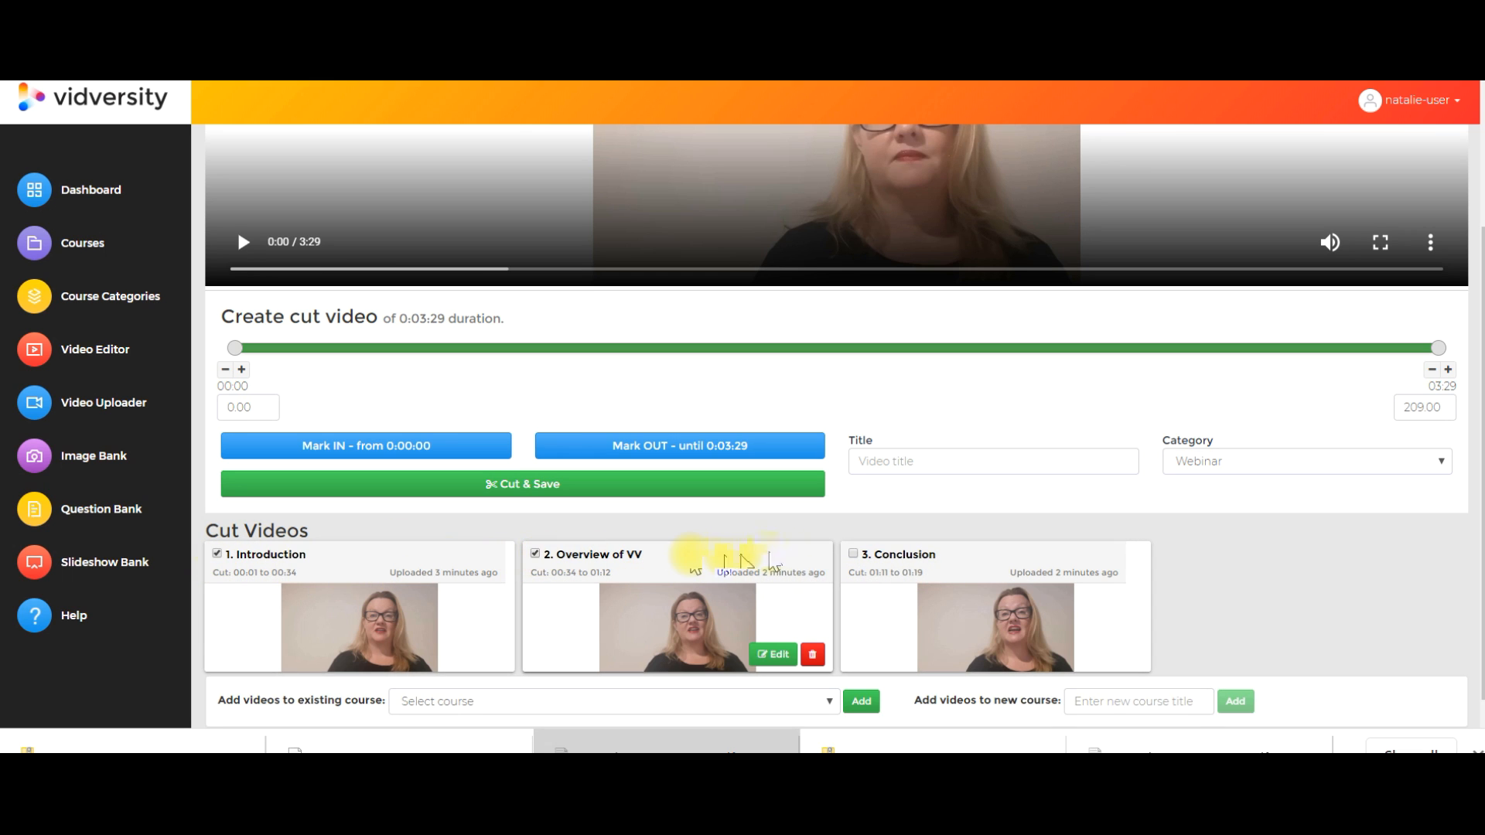
left_click(853, 554)
left_click(748, 700)
scroll(708, 592, "down", 5)
scroll(720, 596, "down", 3)
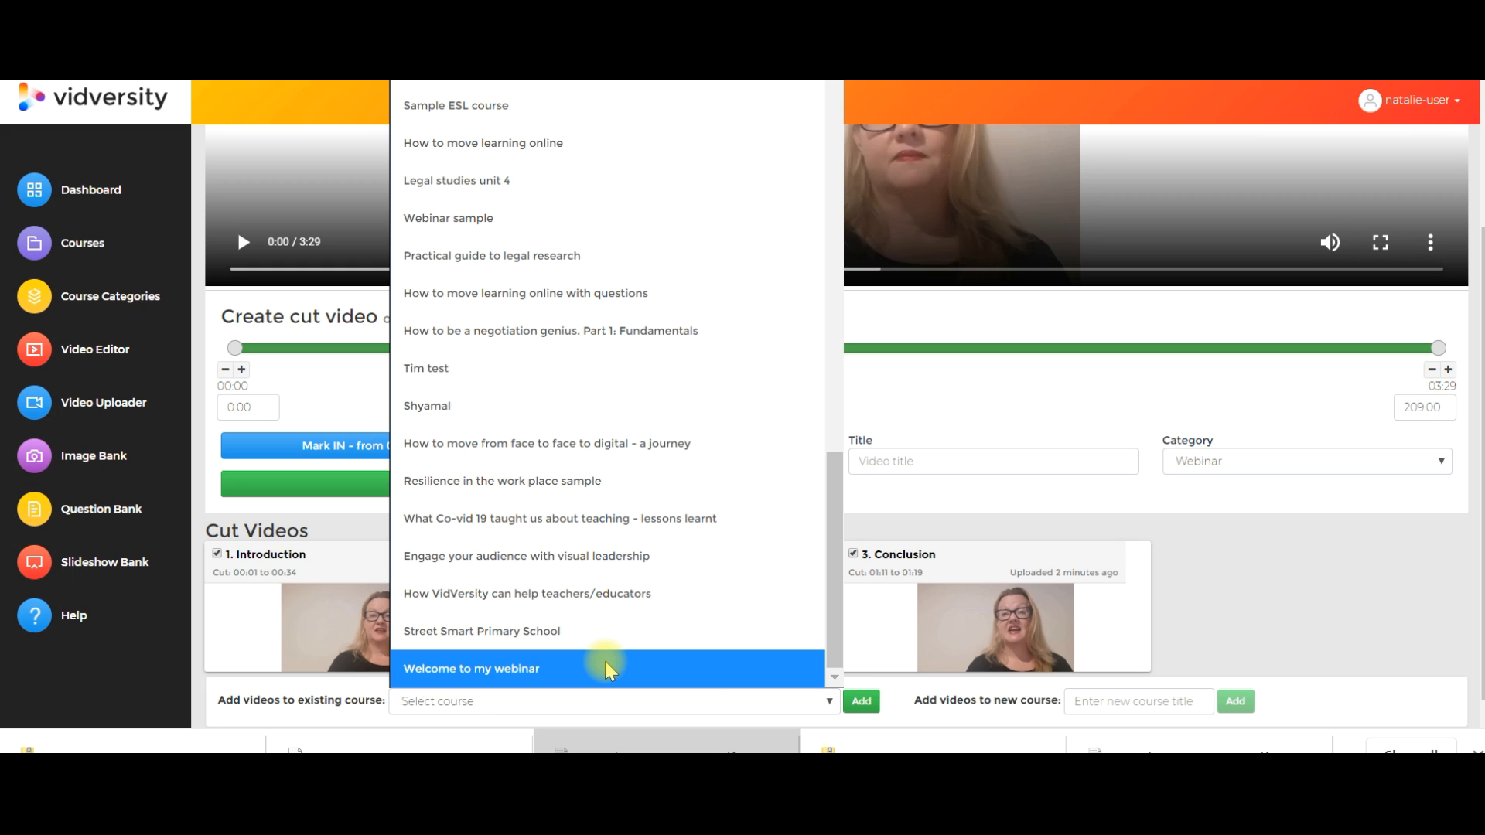
left_click(608, 670)
left_click(851, 718)
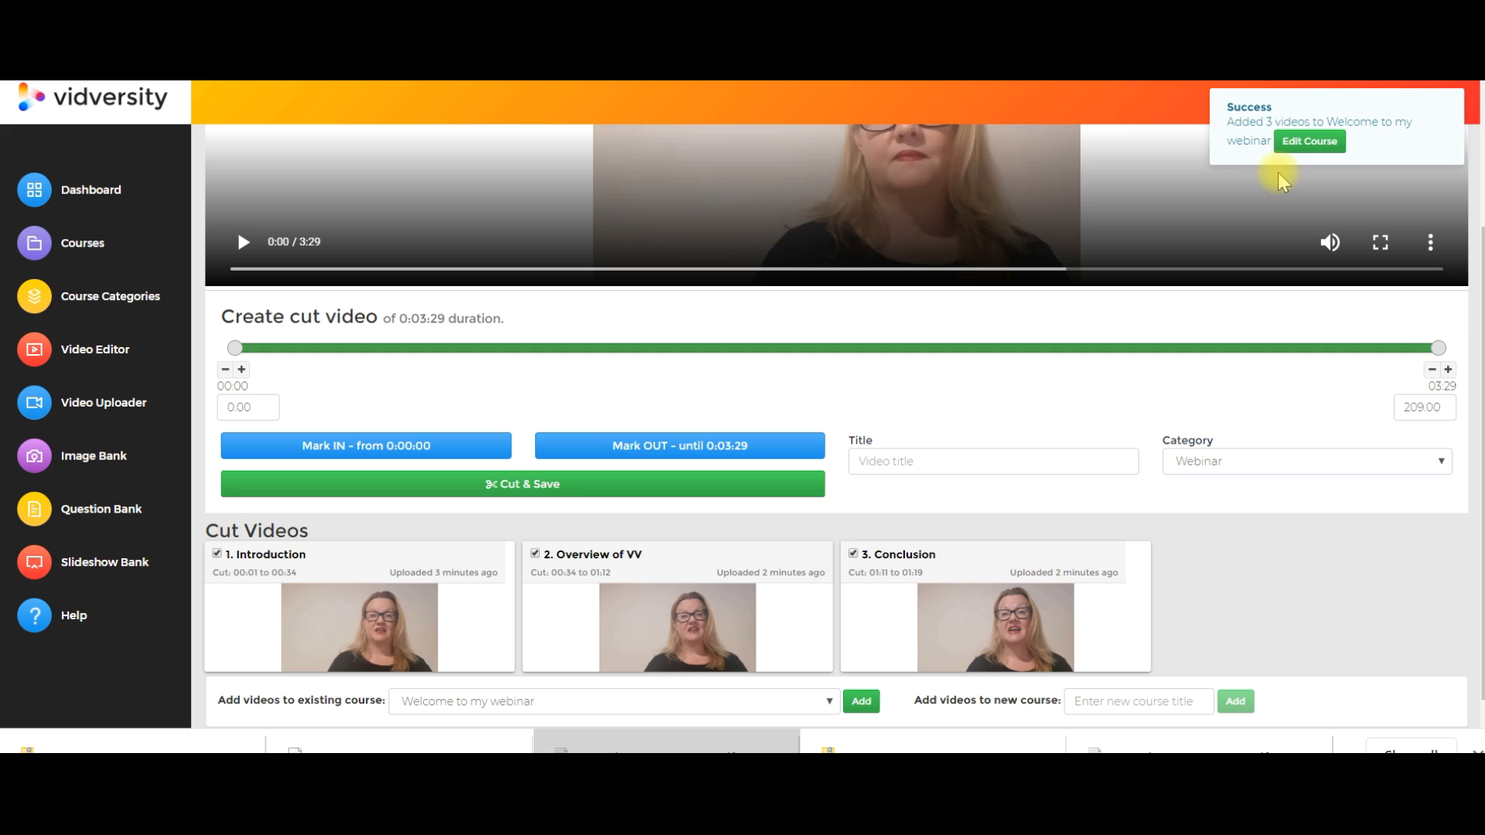
- Open the "Welcome to my webinar" course for editing, check its chapters and publish it
left_click(1292, 145)
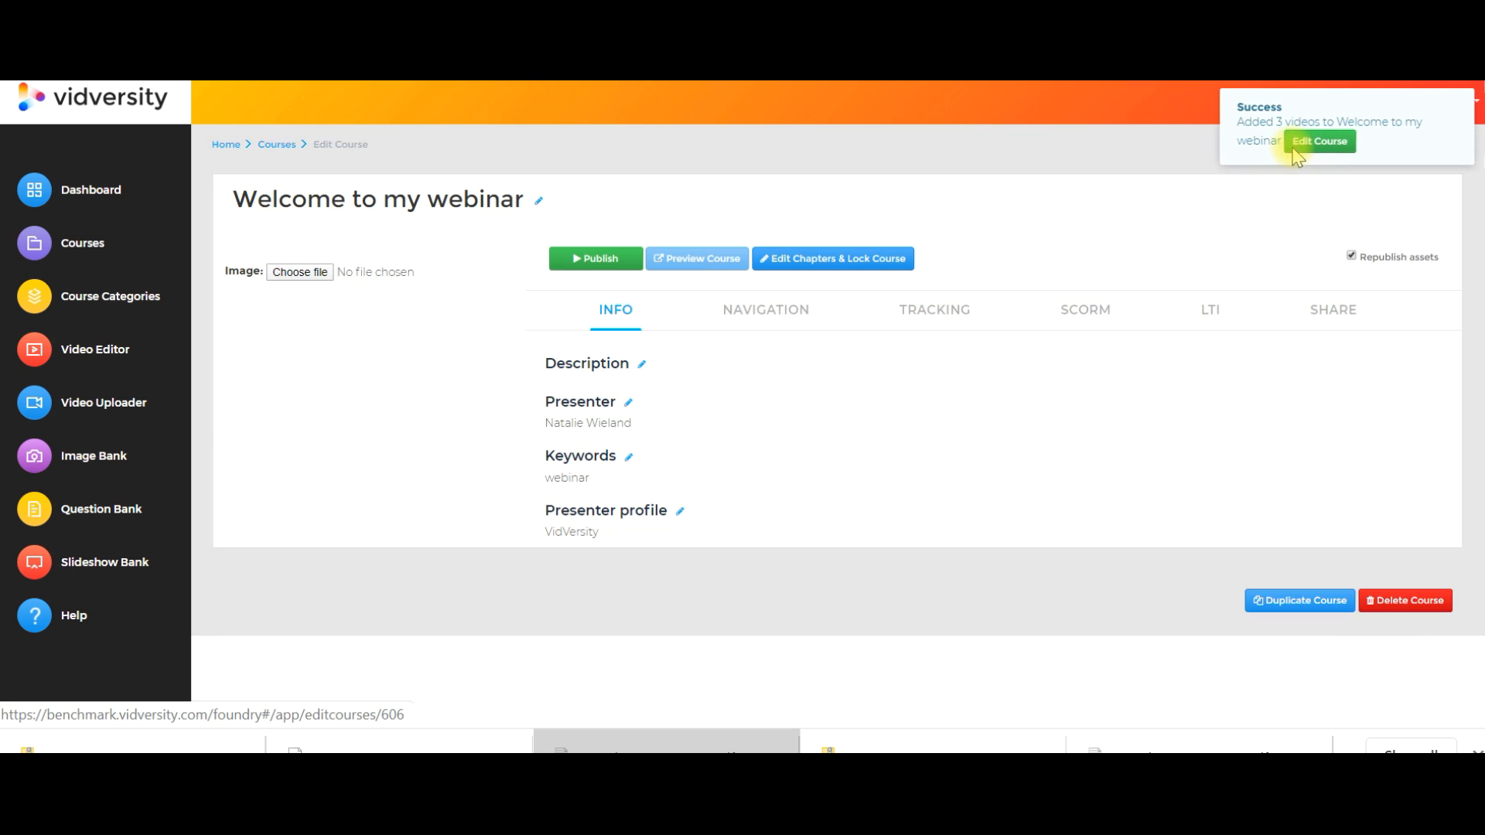
scroll(756, 457, "down", 3)
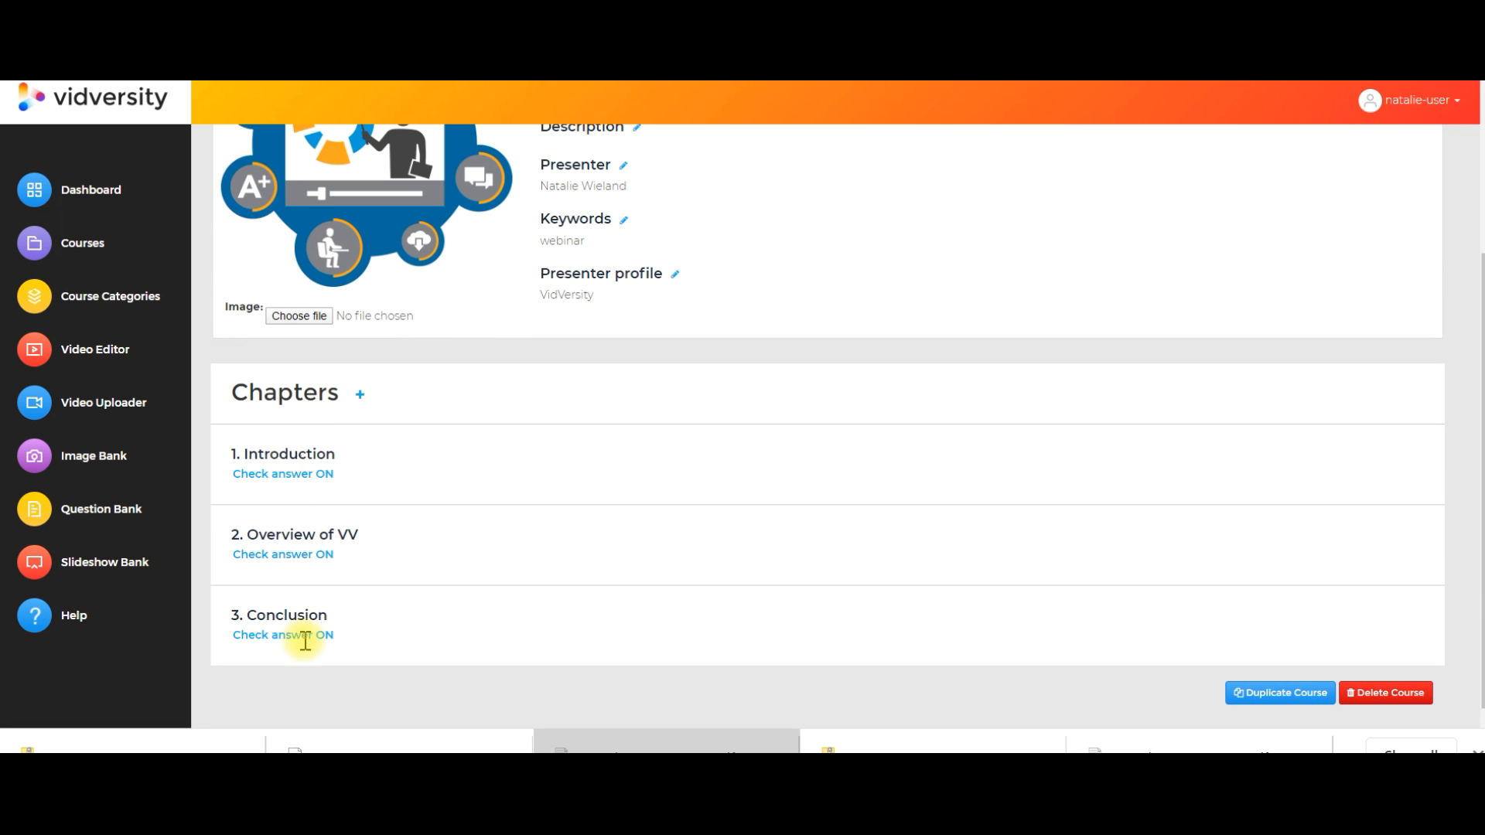
scroll(456, 418, "up", 3)
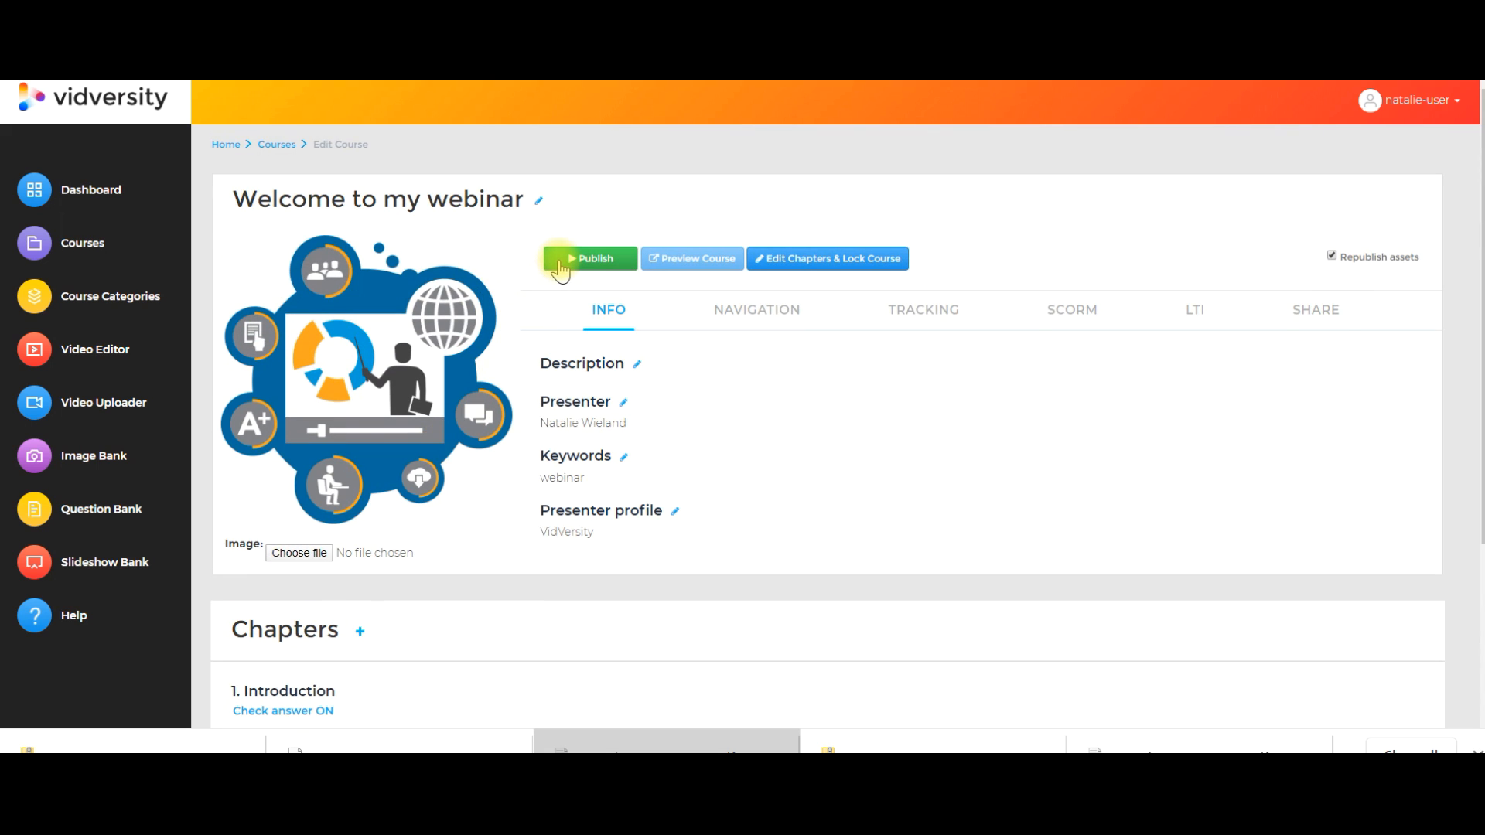
left_click(559, 263)
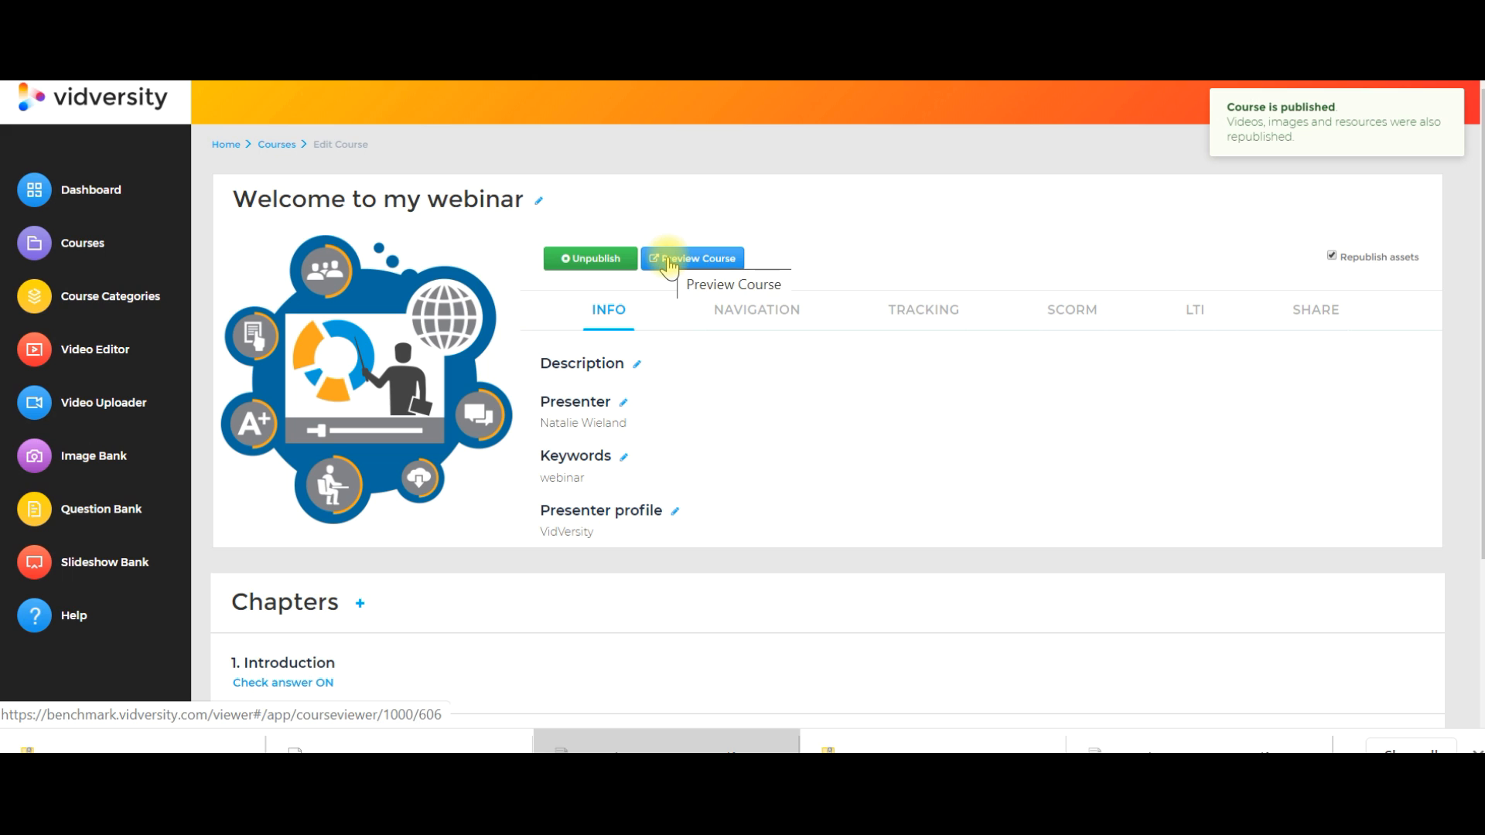
- Preview the published course in the viewer at a larger zoom and return to the course editing page
left_click(670, 264)
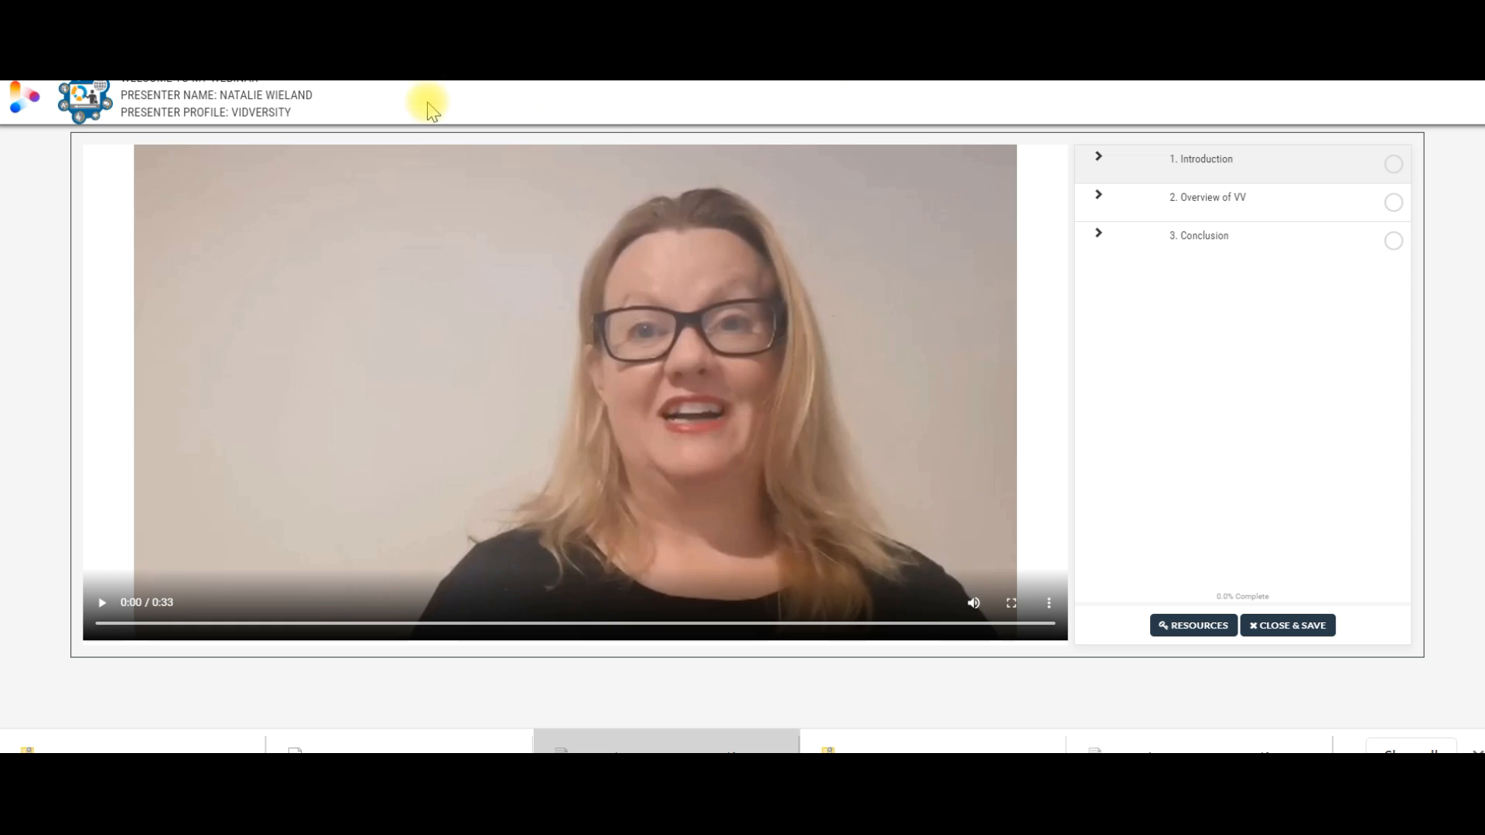
key("ctrl+plus")
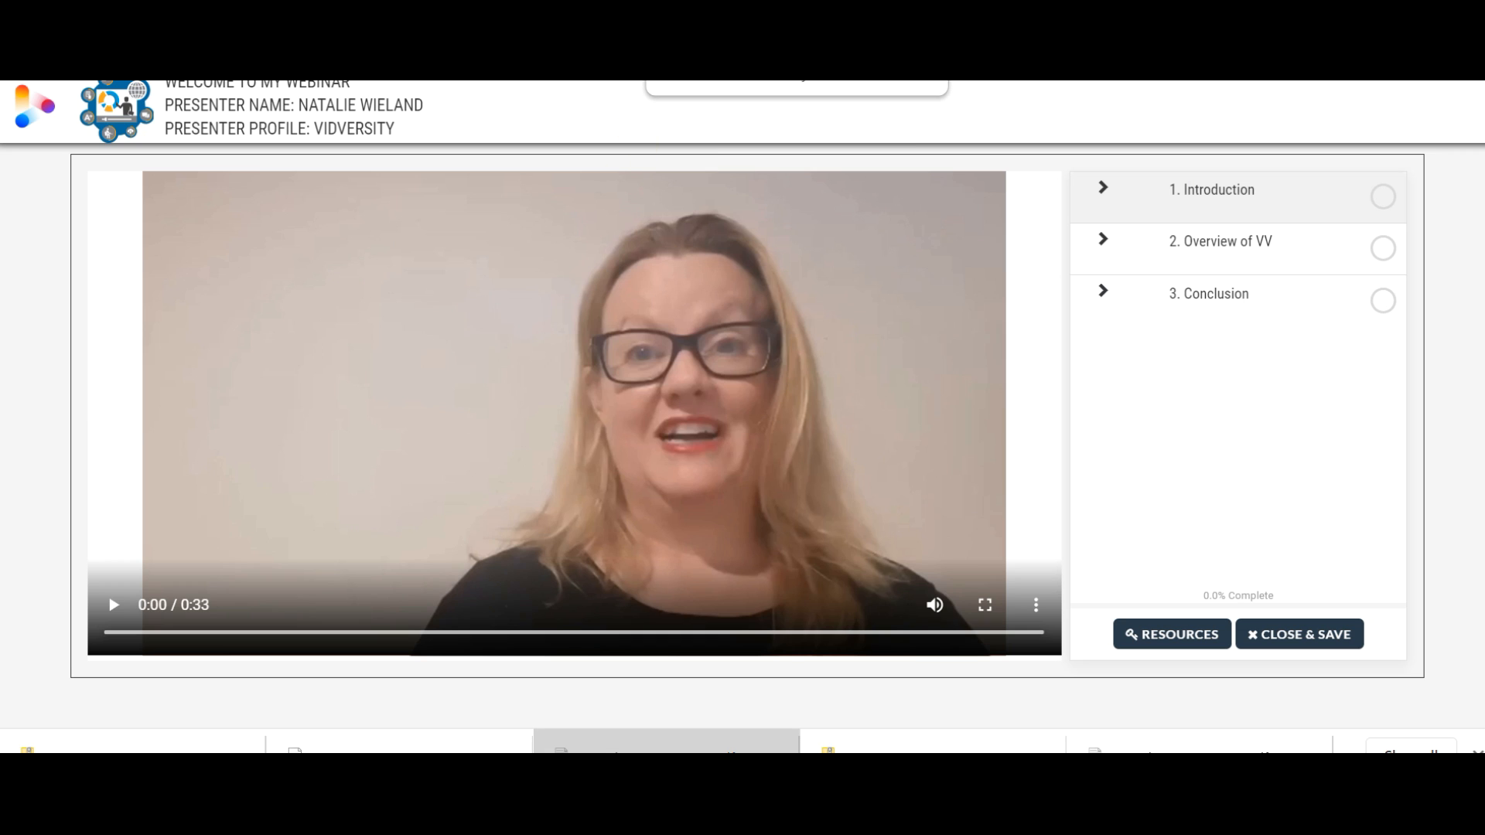
left_click(680, 23)
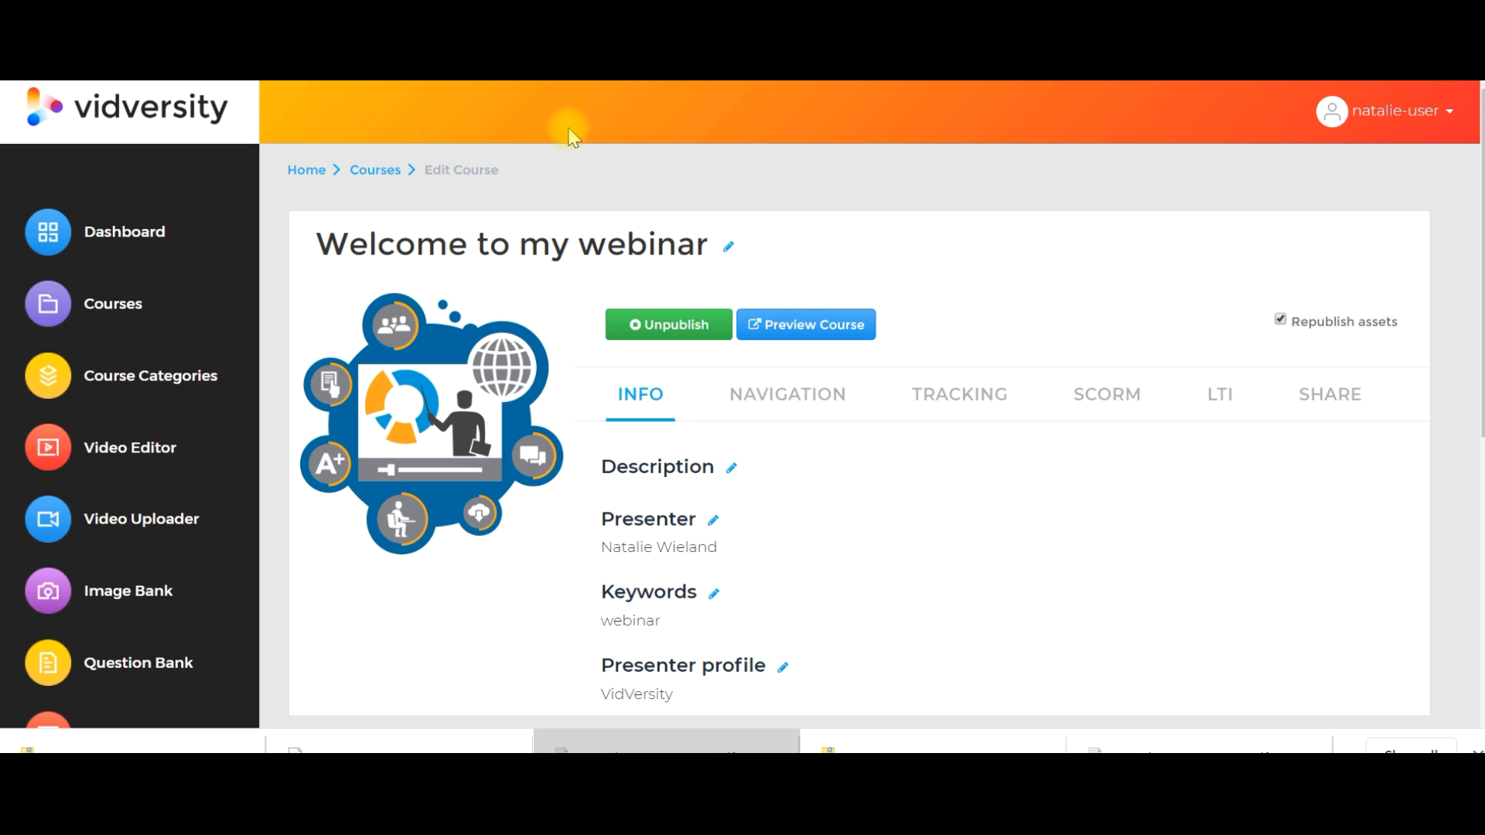
- Unpublish the course and review its details and chapter list for editing options
left_click(678, 330)
scroll(685, 321, "down", 3)
scroll(688, 311, "up", 3)
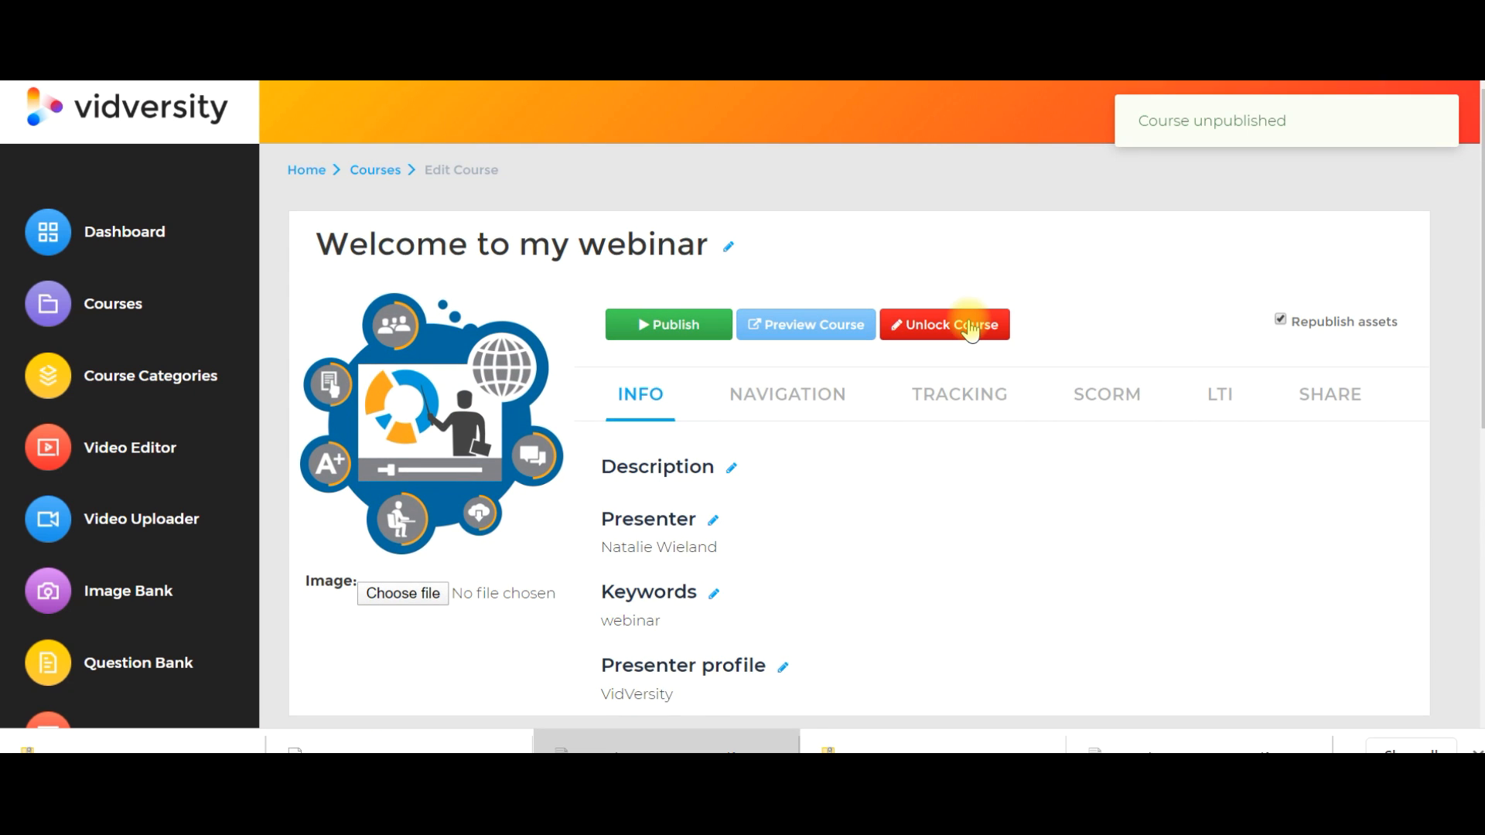
scroll(971, 328, "down", 3)
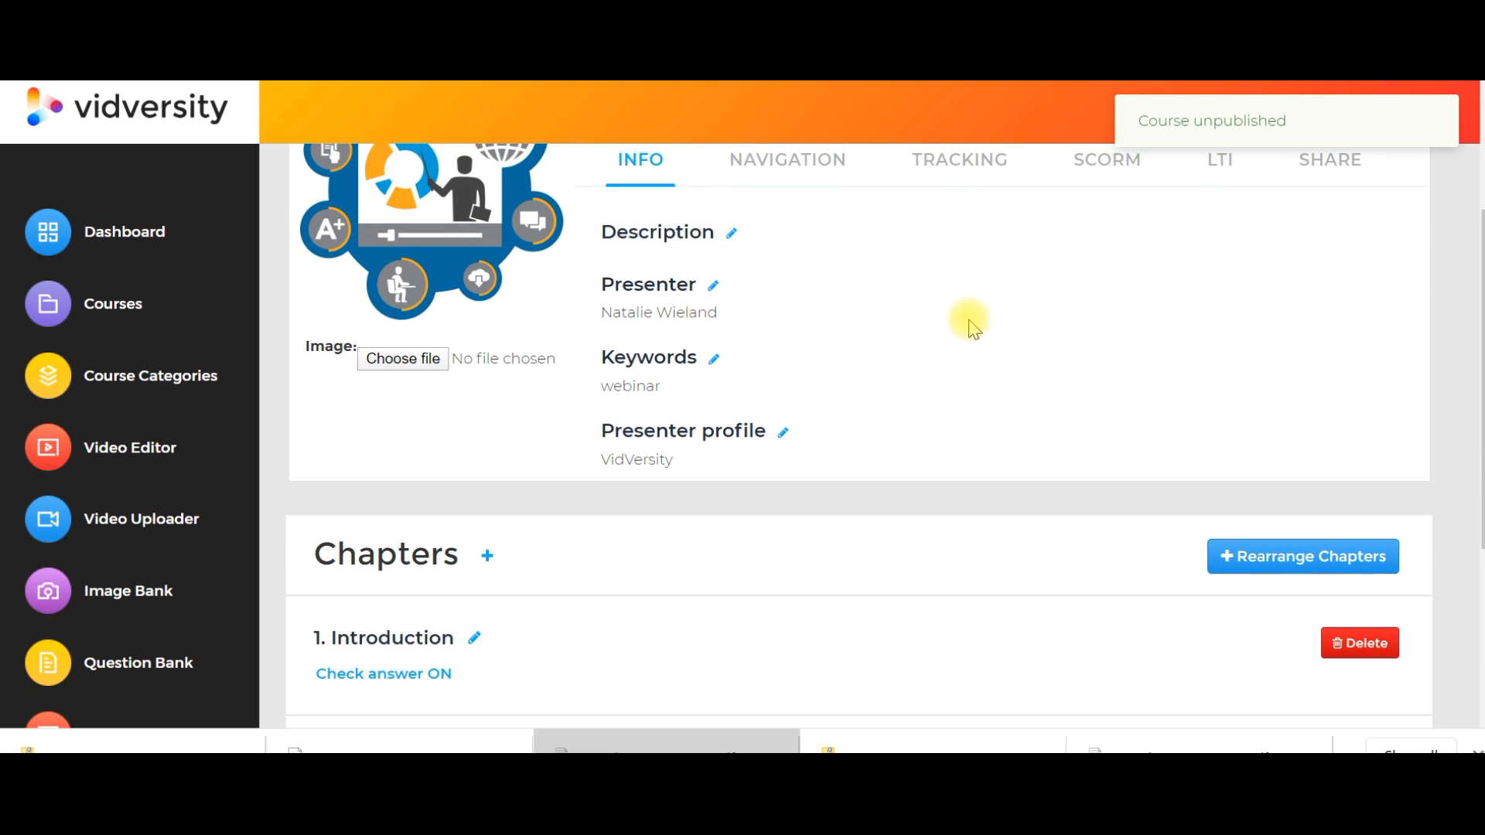
scroll(968, 323, "up", 1)
scroll(971, 325, "up", 1)
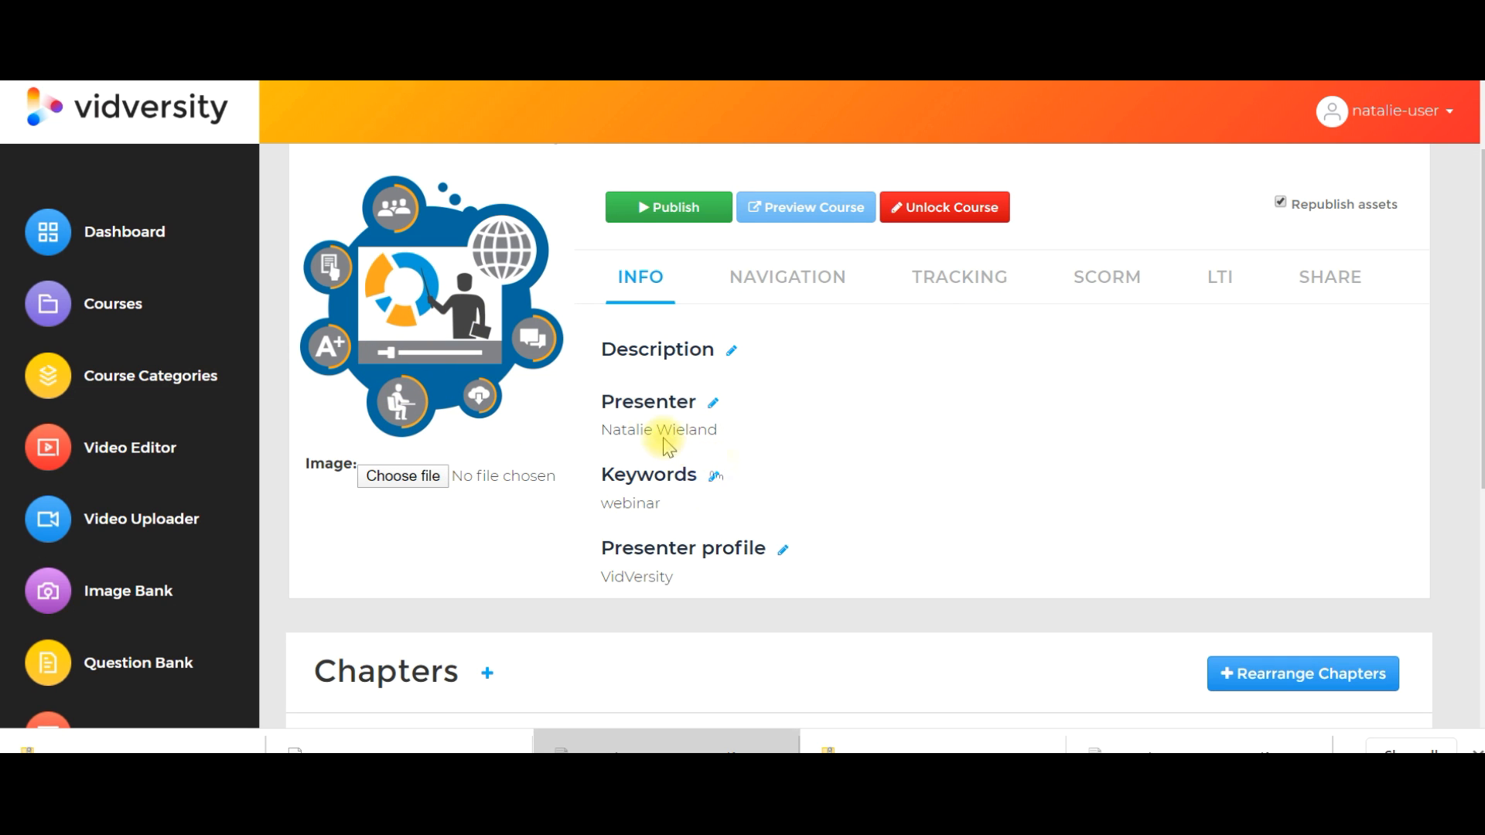
scroll(591, 379, "up", 2)
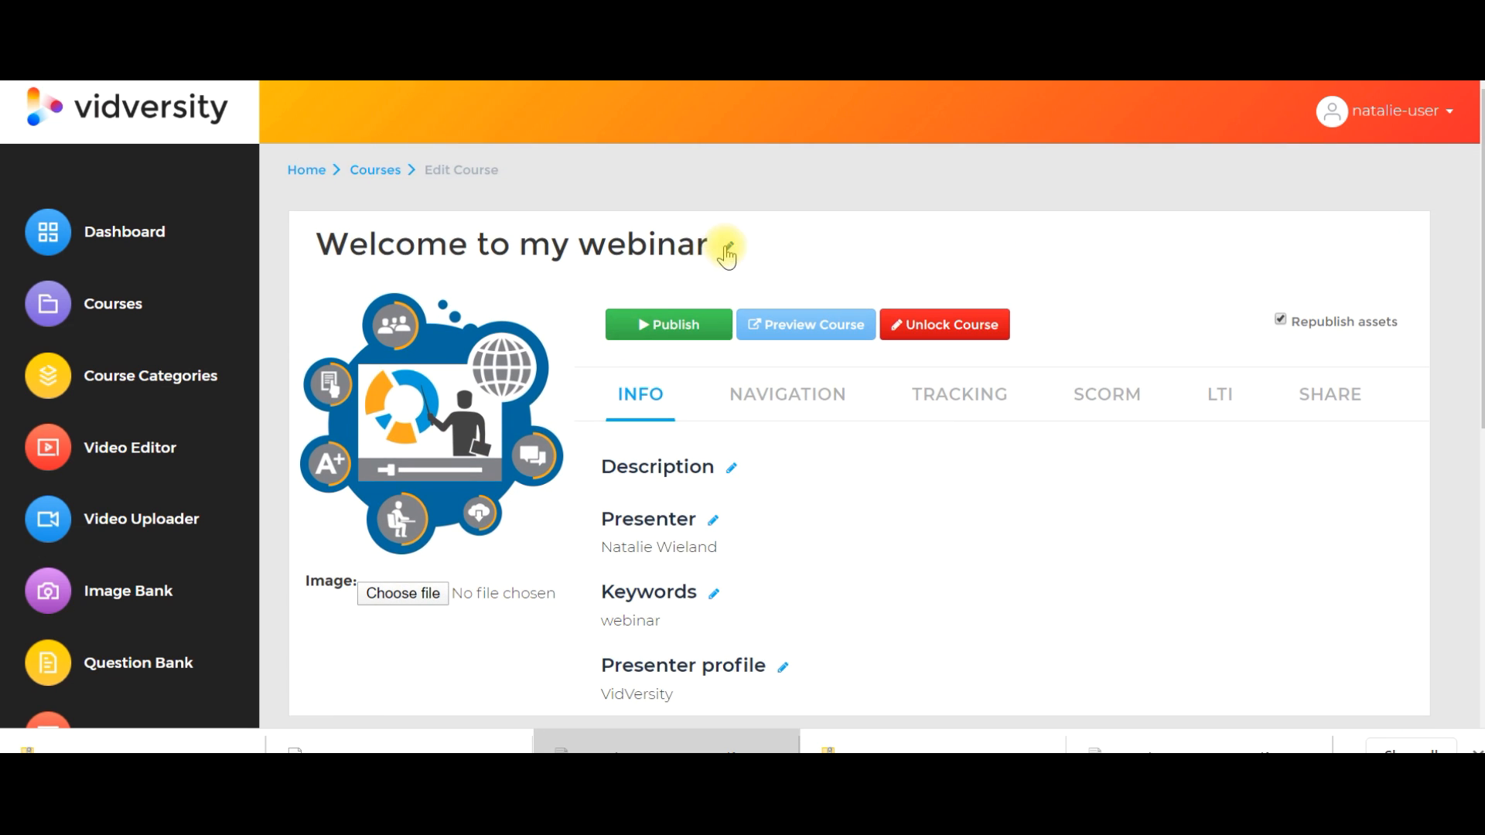
scroll(727, 251, "down", 6)
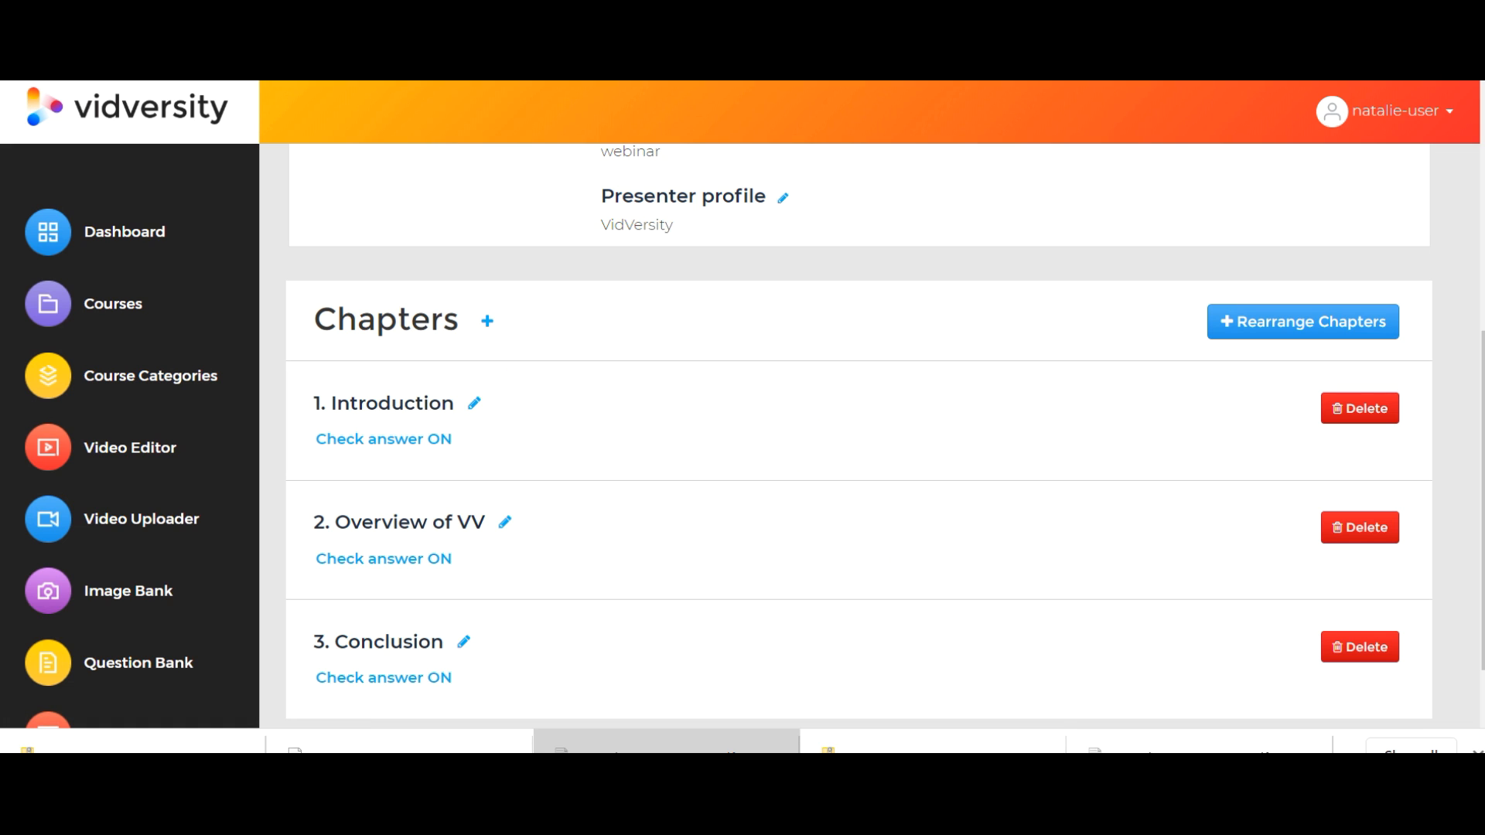
- Switch to the "google classroom" presentation in PowerPoint and go to its first slide
mouse_move(782, 817)
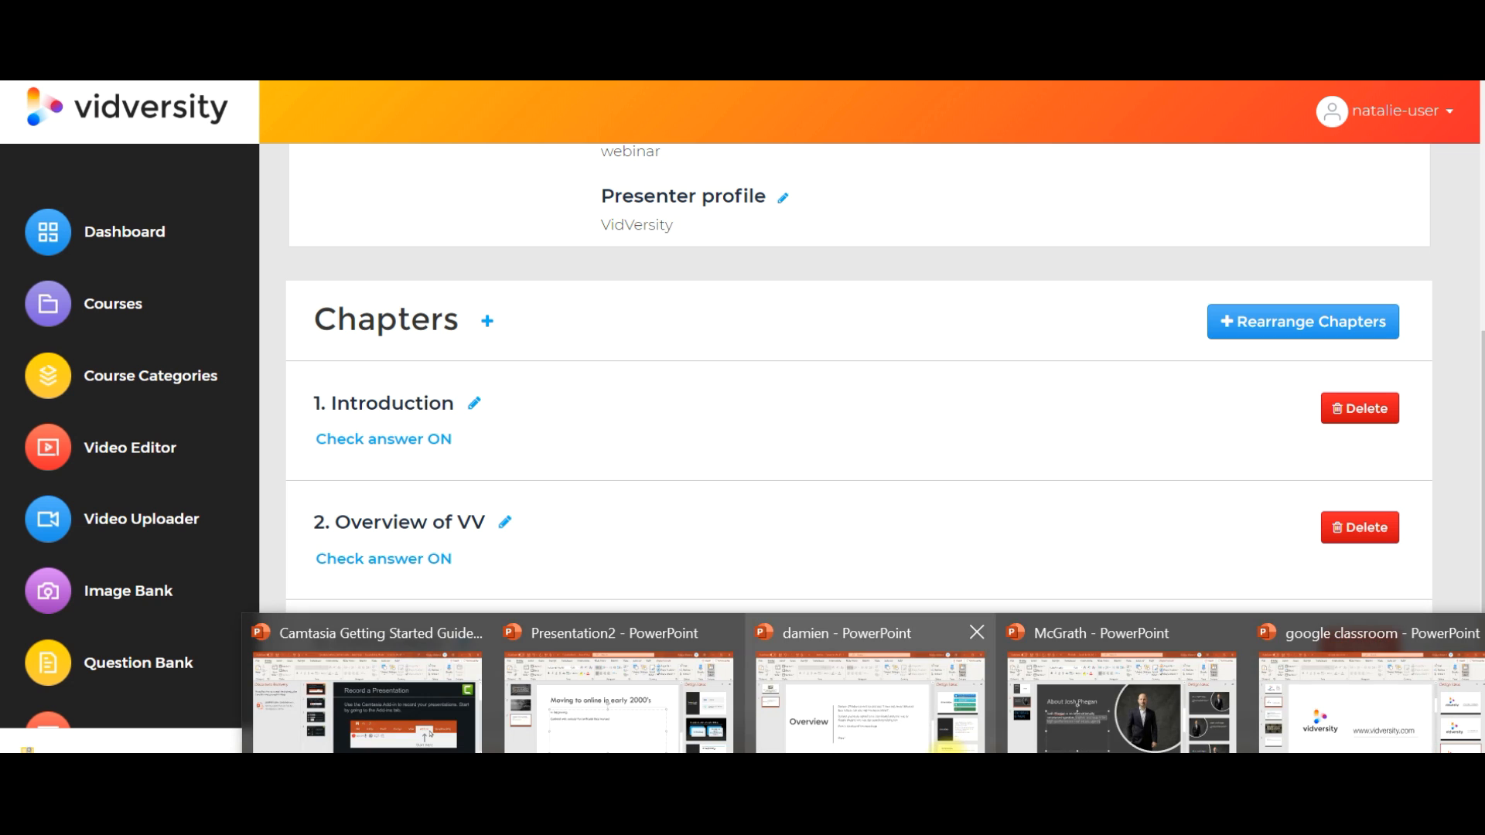
left_click(1337, 711)
left_click(119, 218)
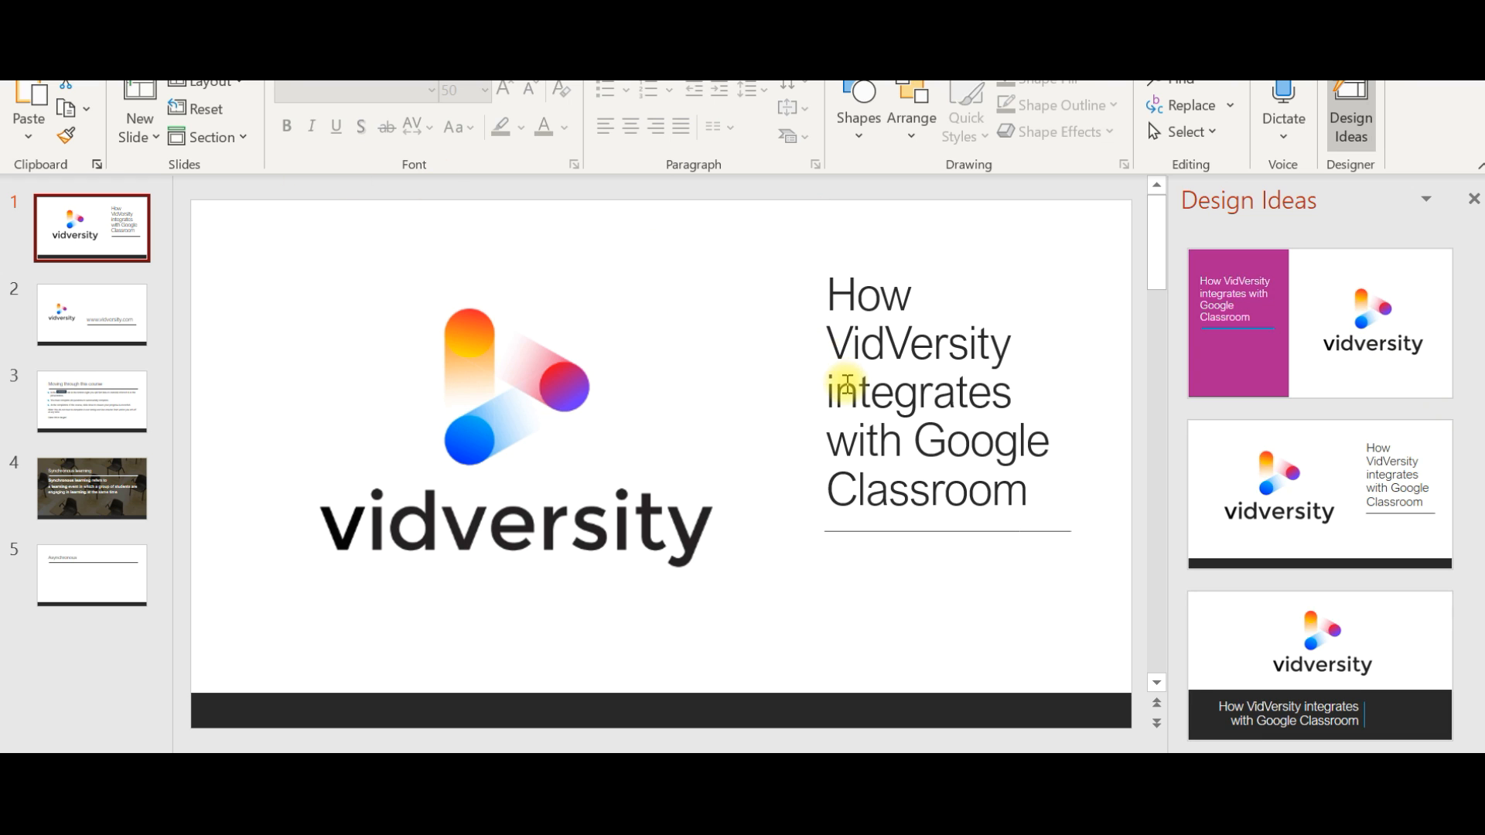
- Replace the title text on the first slide with "My Webinar"
left_click(900, 440)
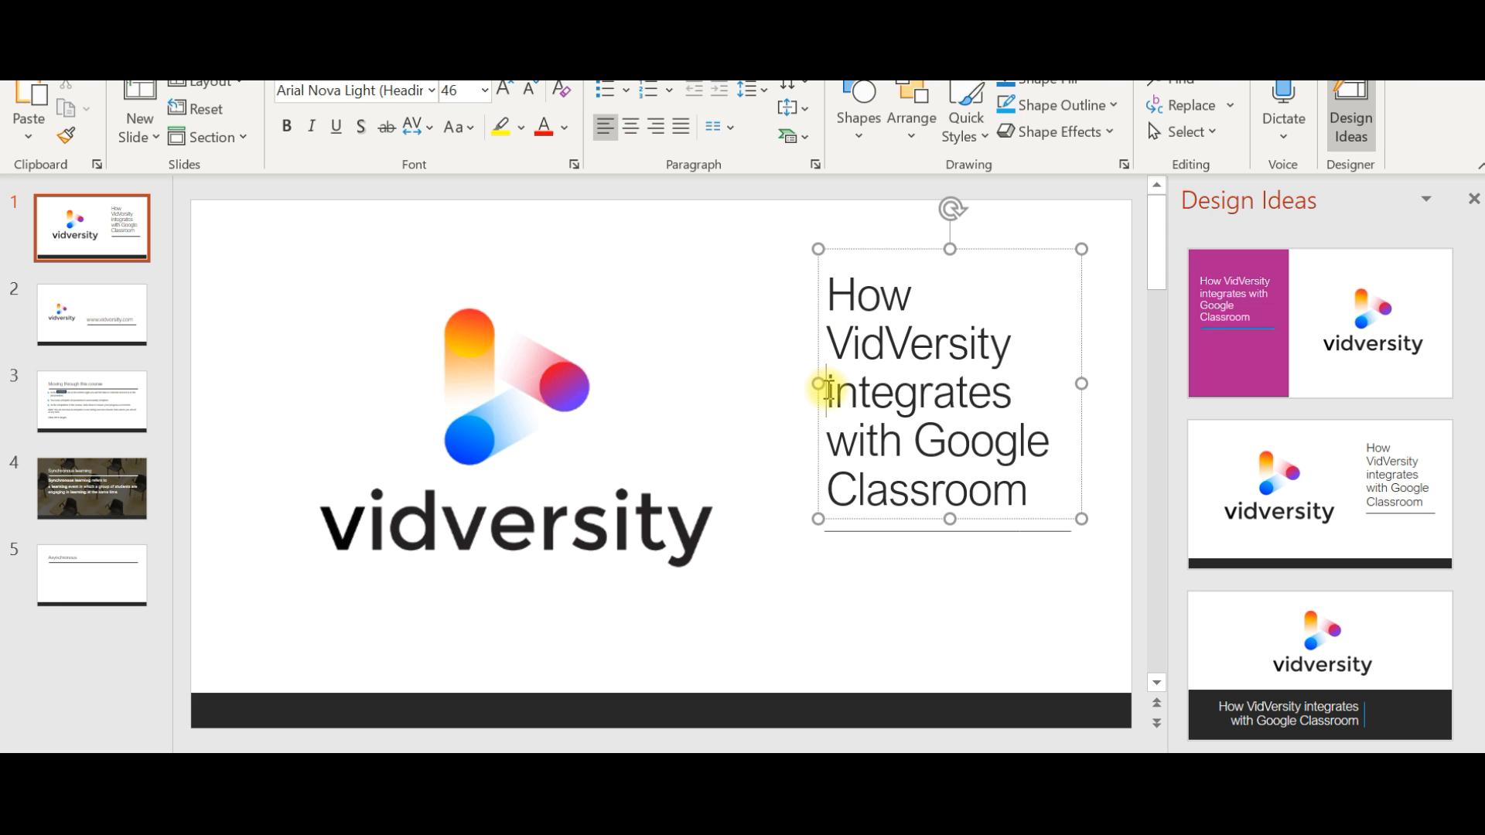
left_click_drag(1034, 491, 818, 389)
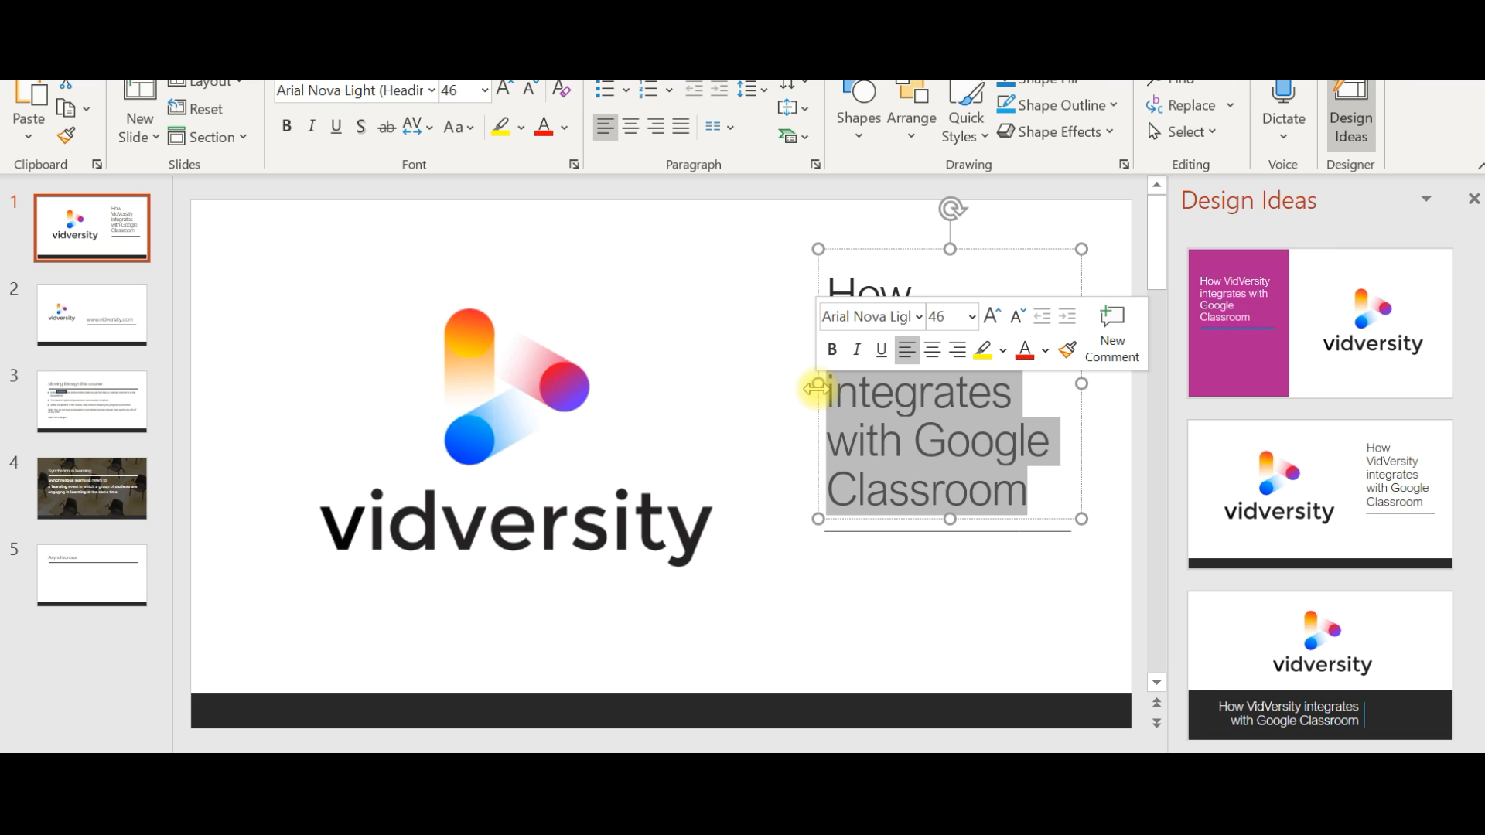
left_click_drag(1055, 495, 747, 263)
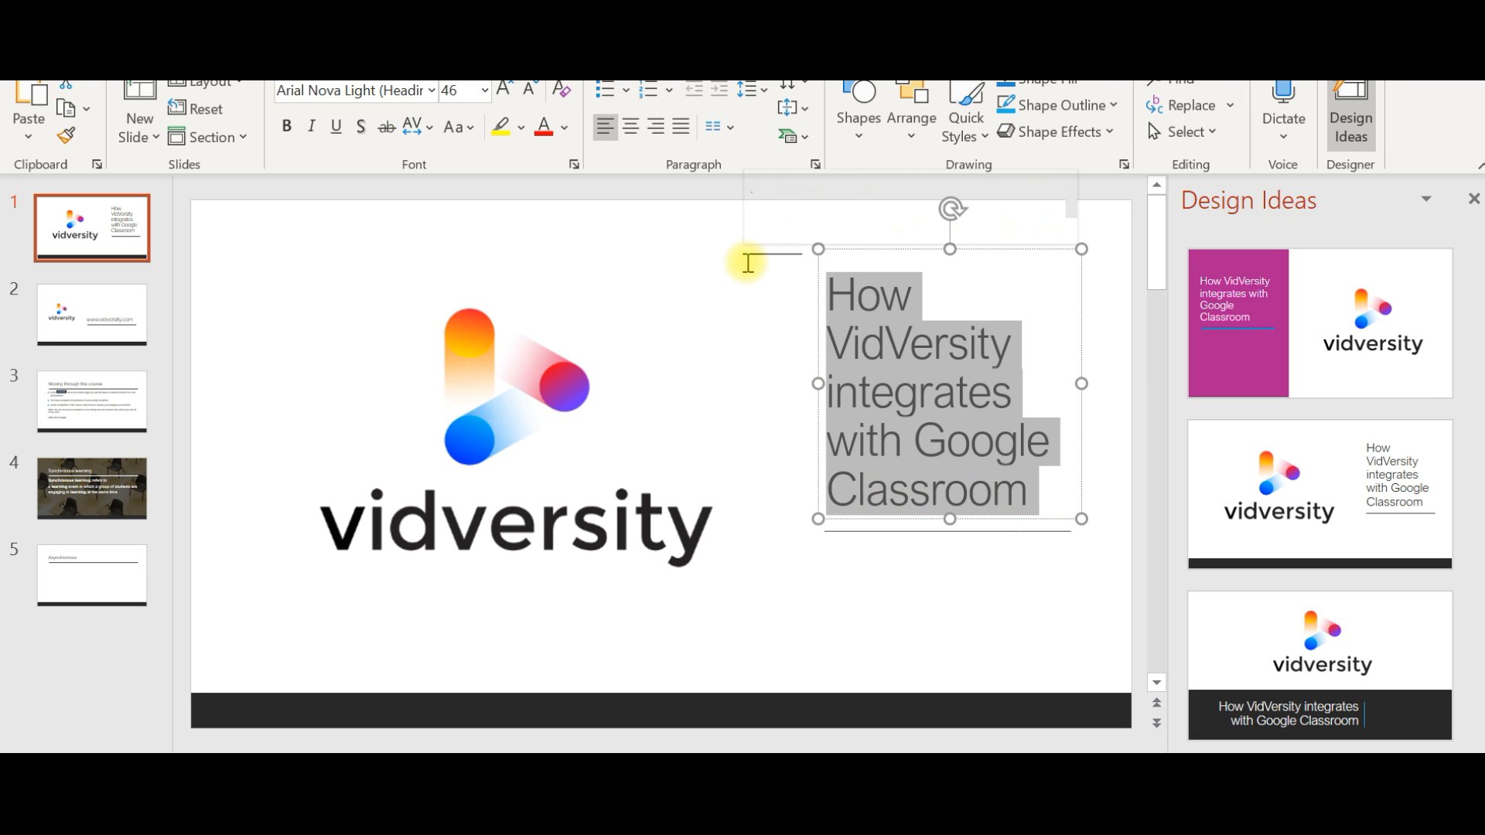
type("My Wbiob")
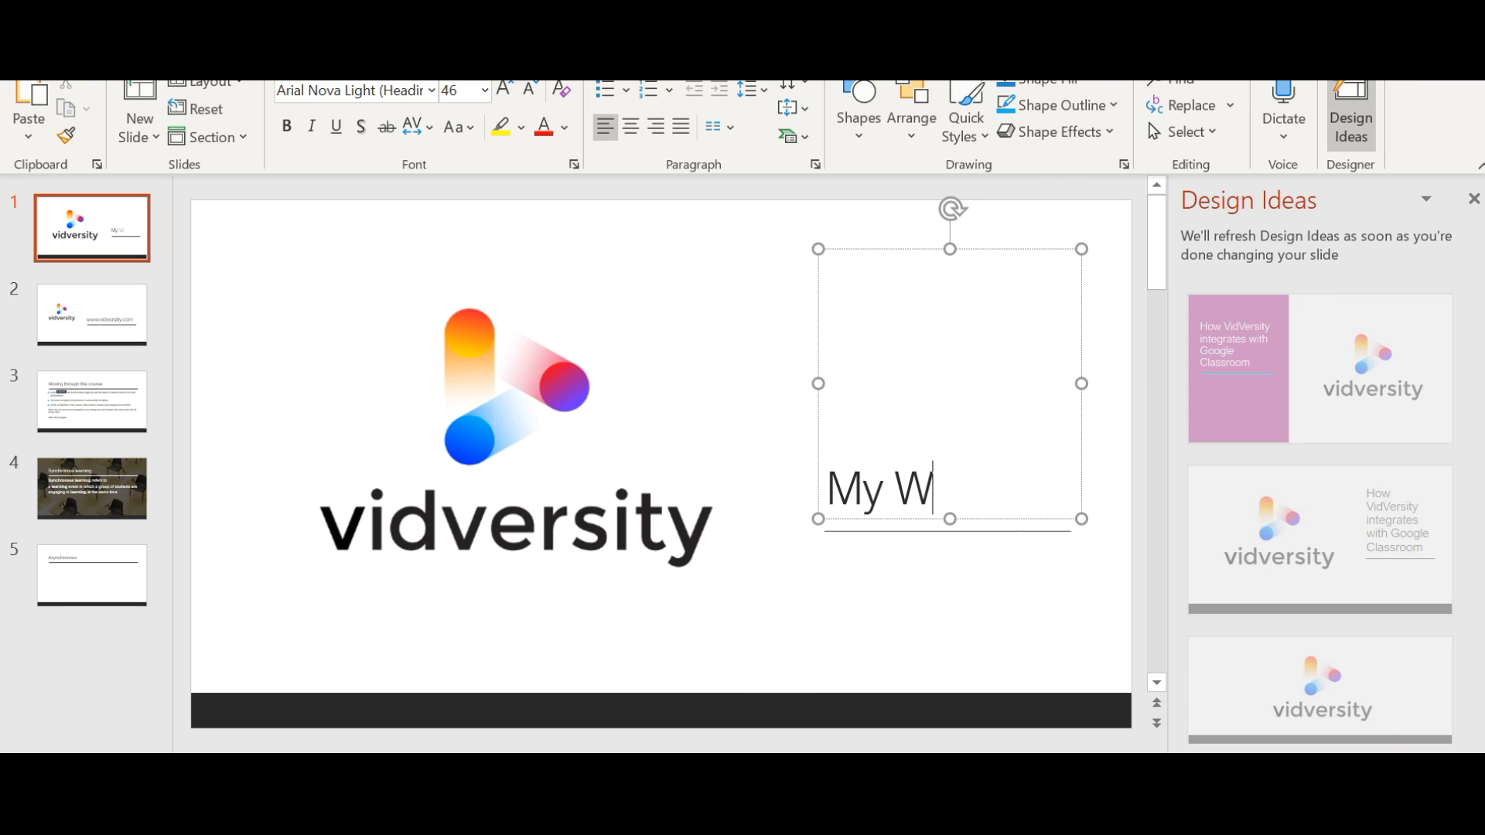
key("BackSpace")
key("BackSpace")
key("BackSpace")
type("eb")
type("ib")
key("BackSpace")
type("nar")
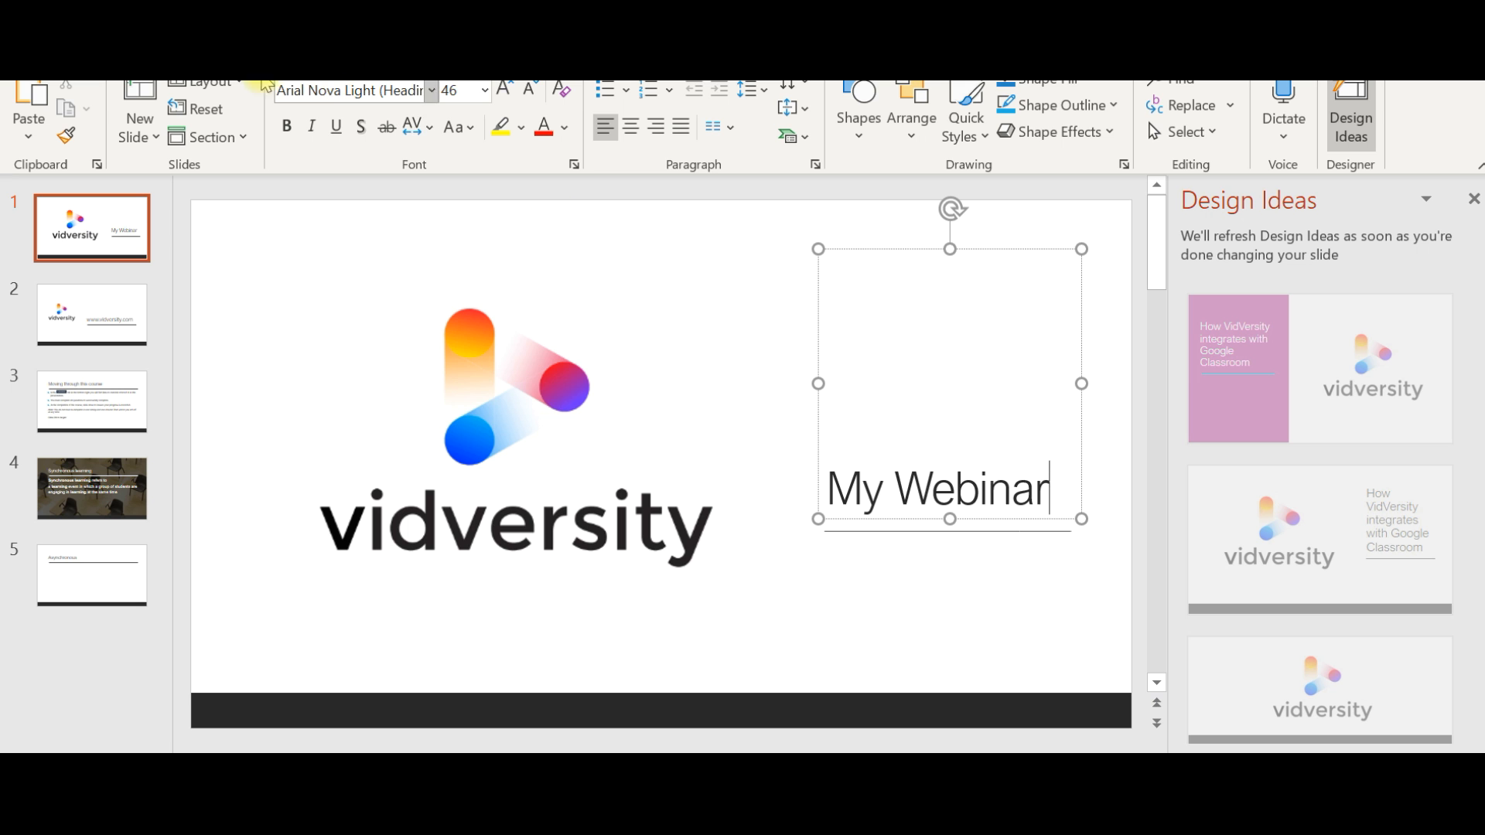
- Export all slides of the presentation as PNG images to Downloads under the name "my webinar"
left_click(25, 52)
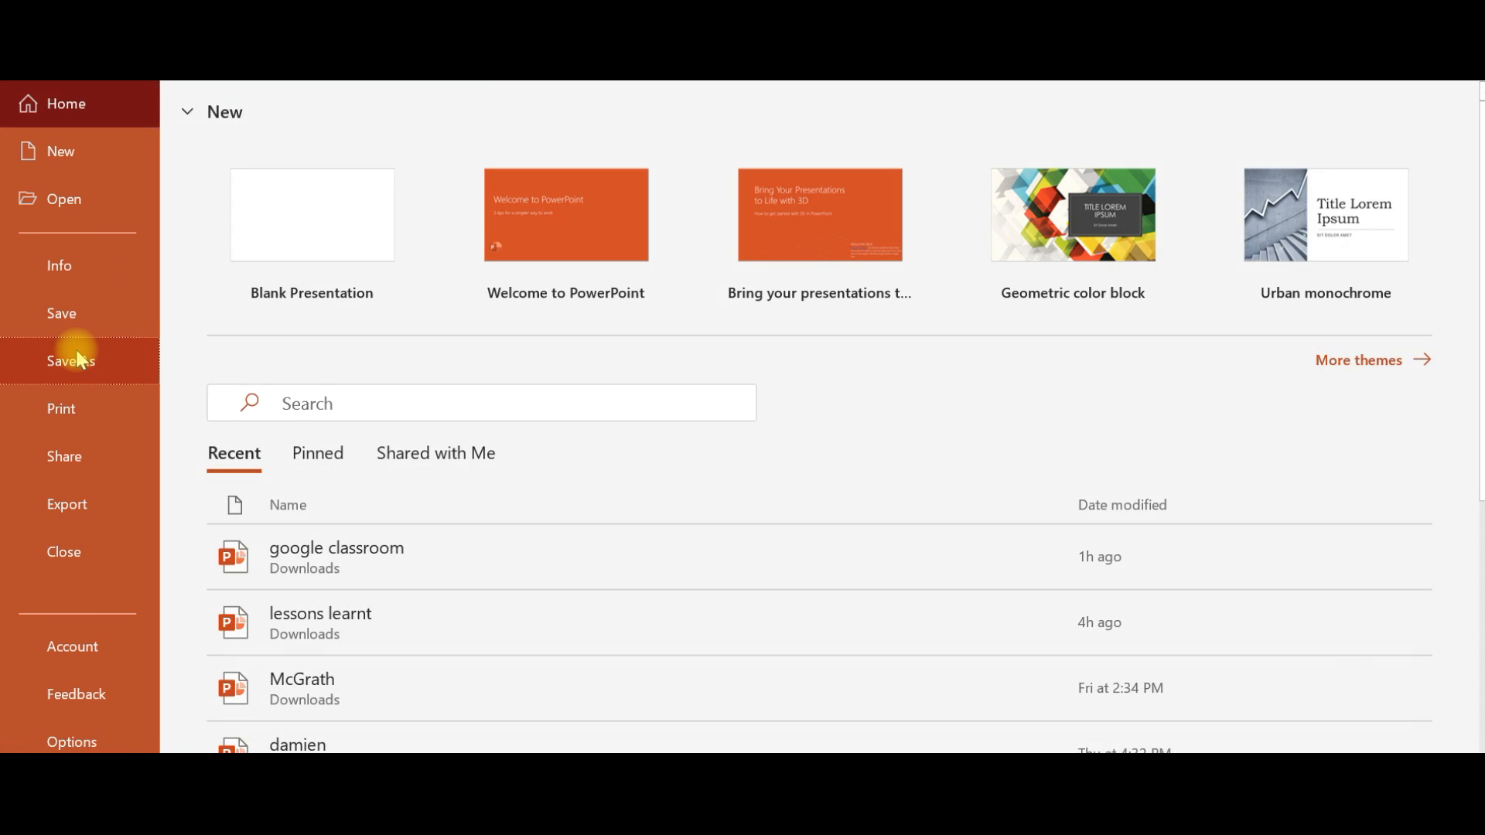
left_click(68, 358)
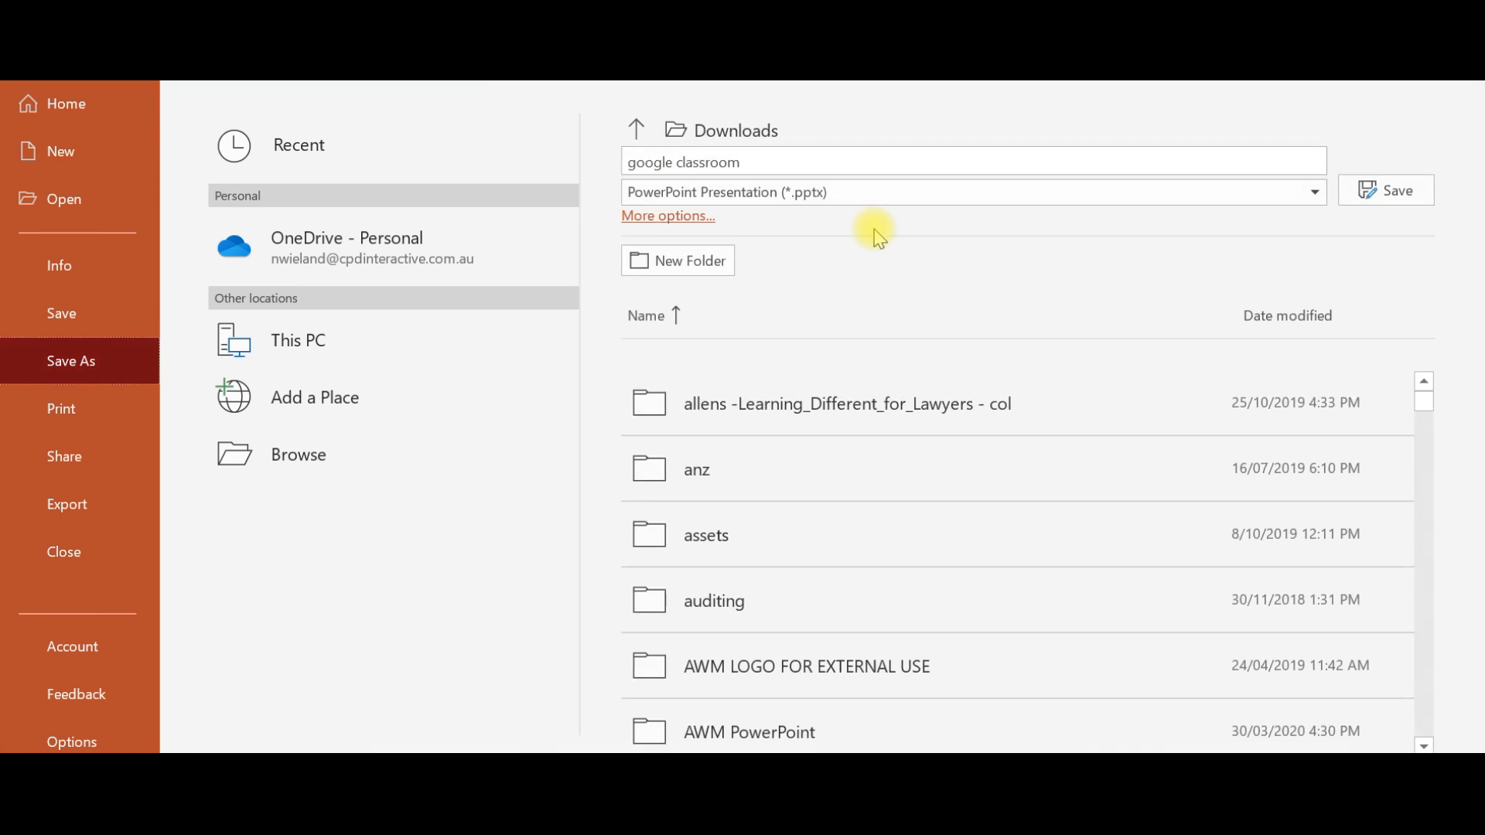
left_click(860, 195)
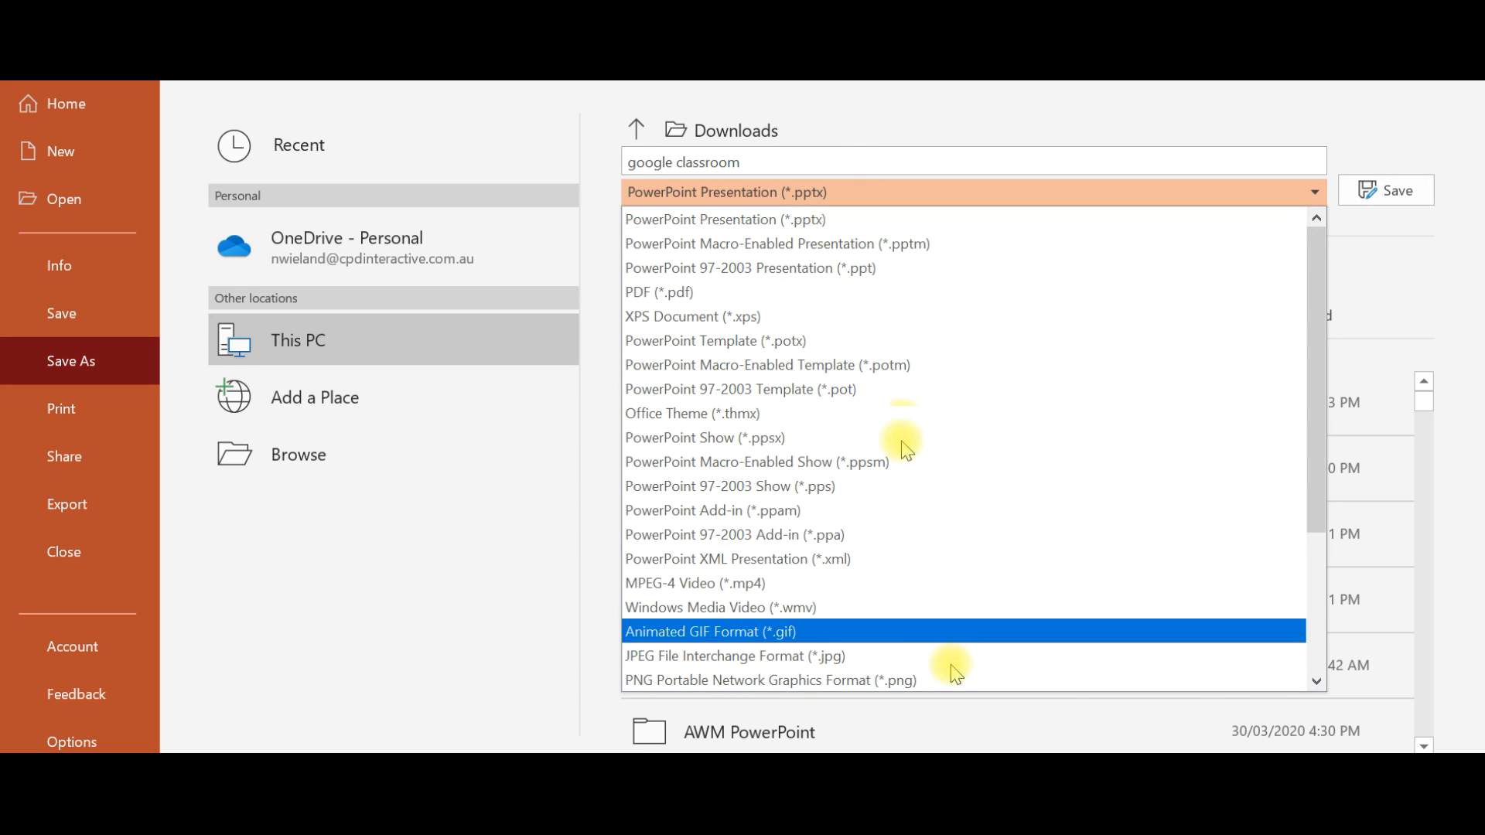
key("Escape")
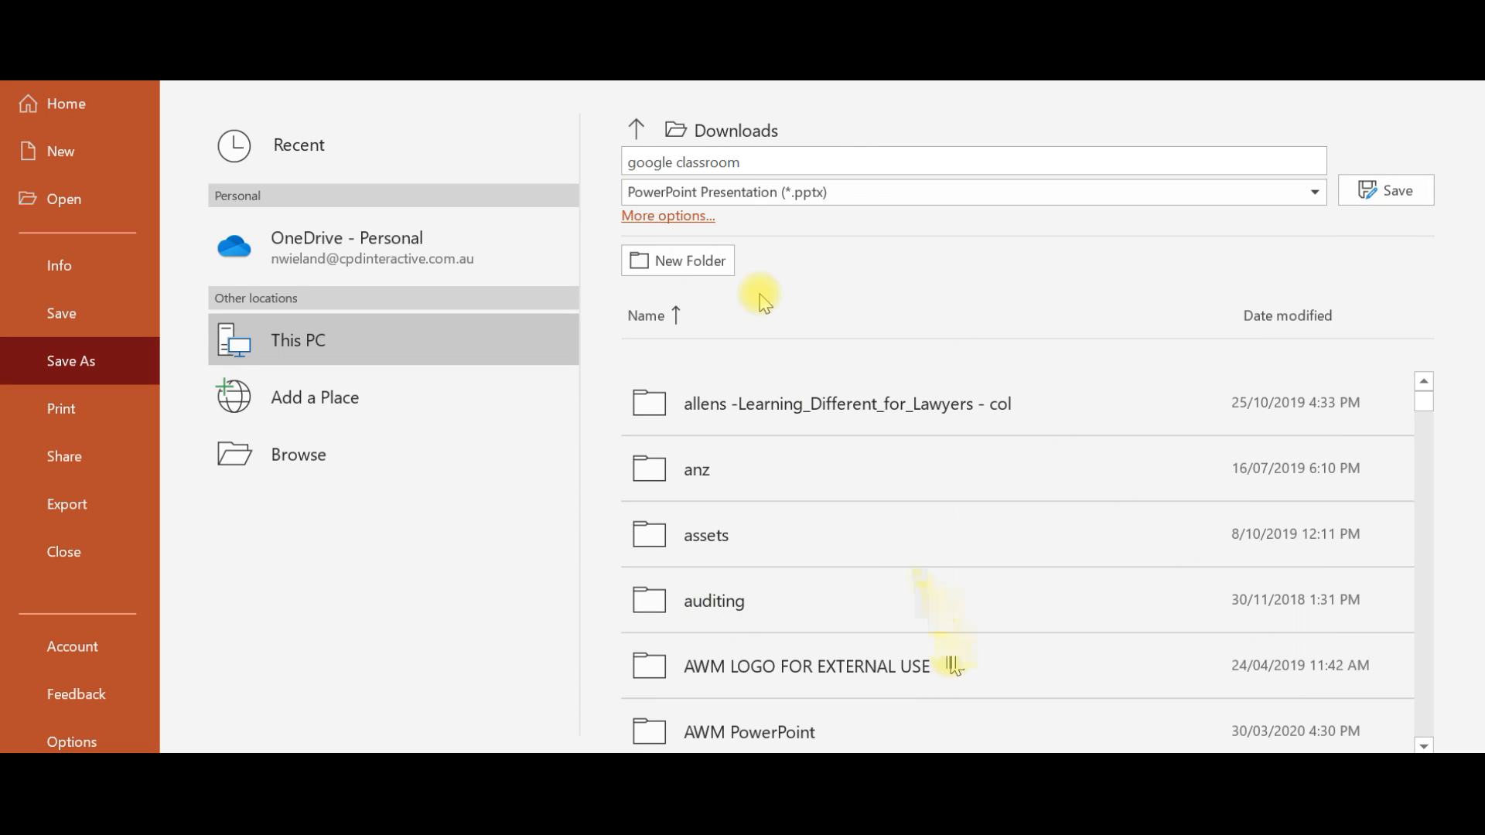
left_click(748, 165)
type("my webinar")
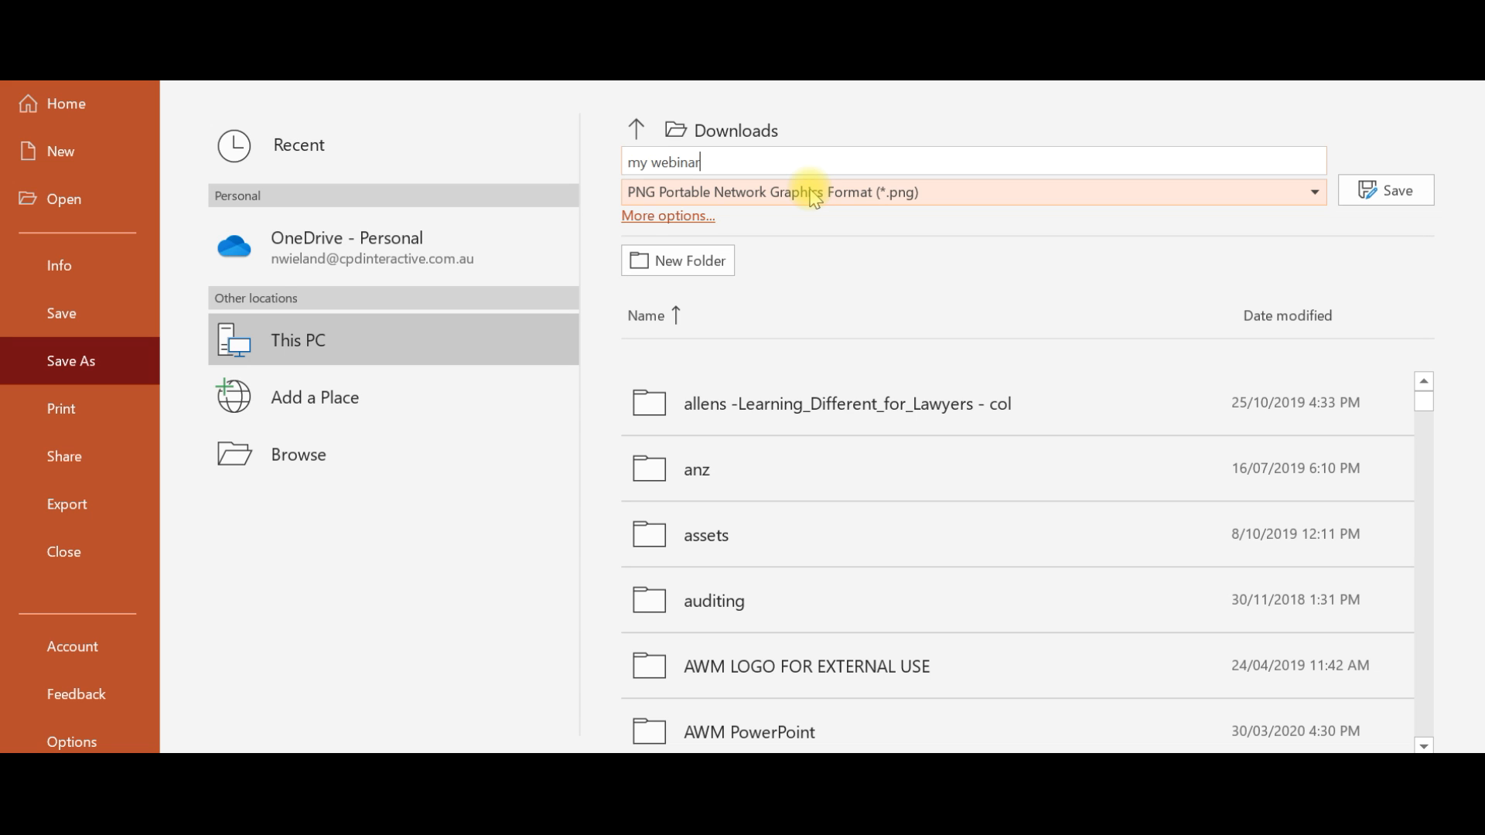
left_click(814, 198)
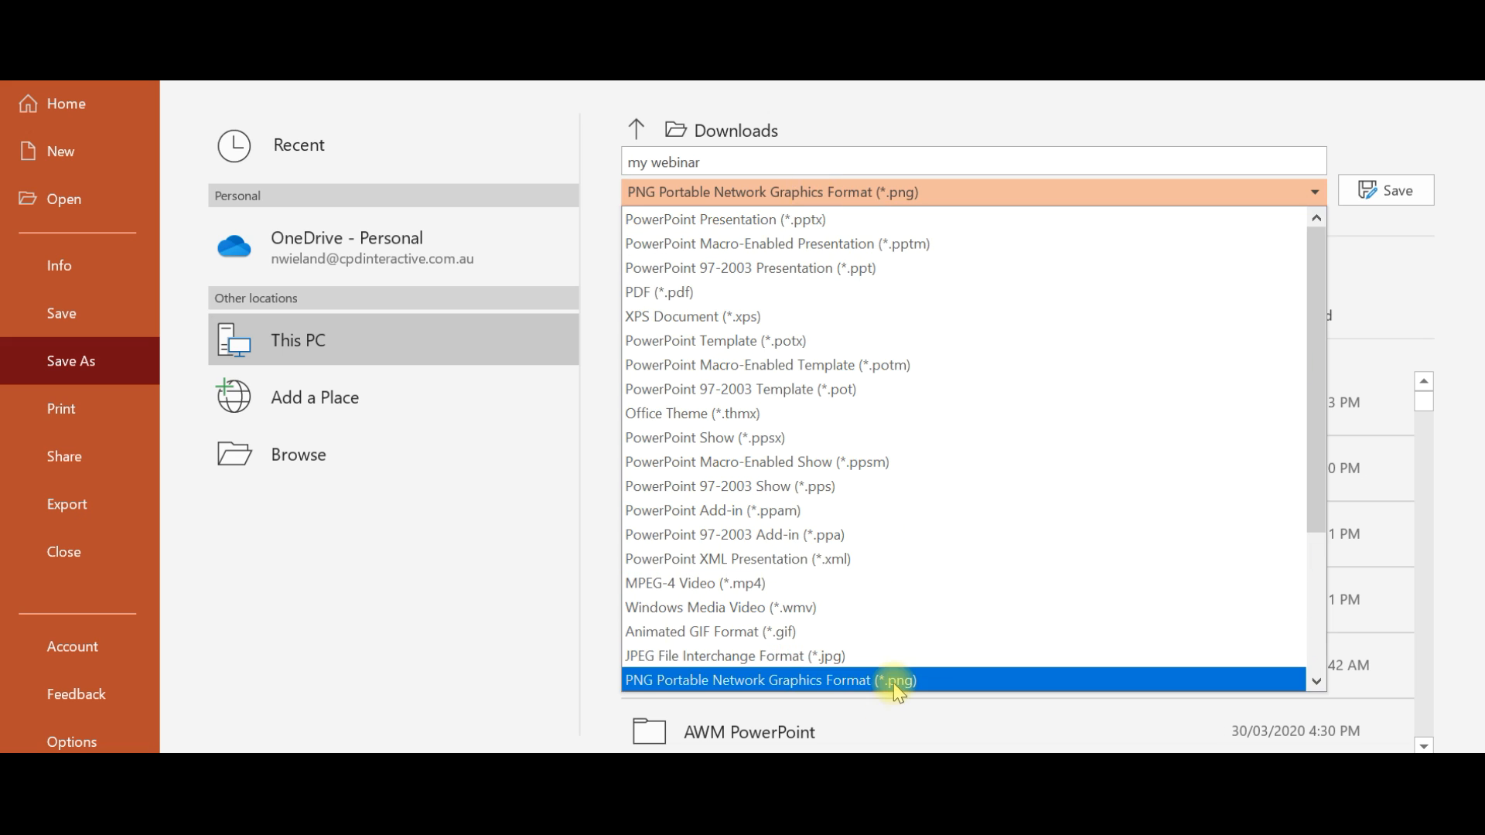
left_click(895, 684)
left_click(1372, 199)
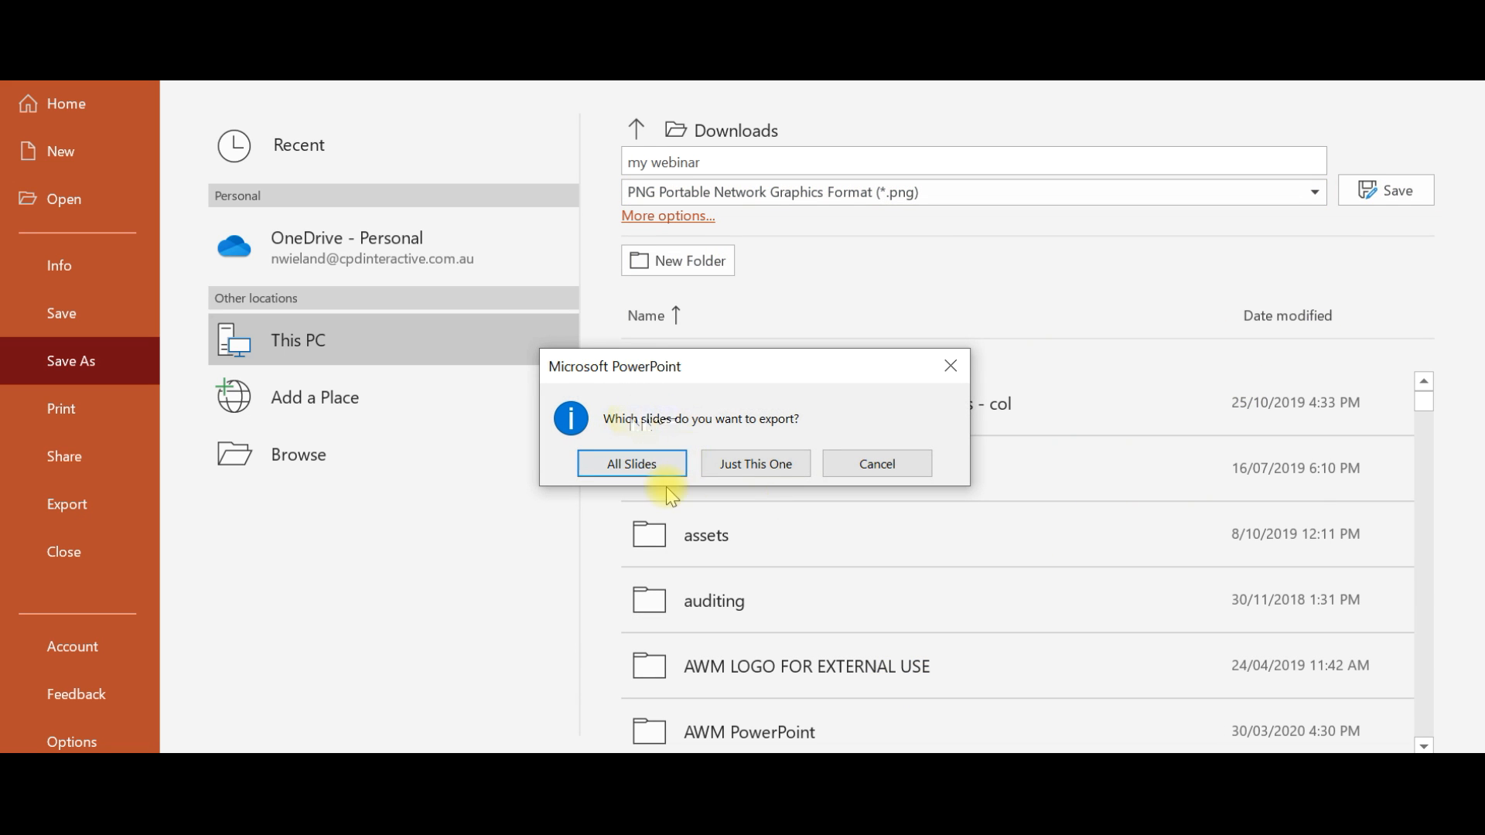
left_click(632, 466)
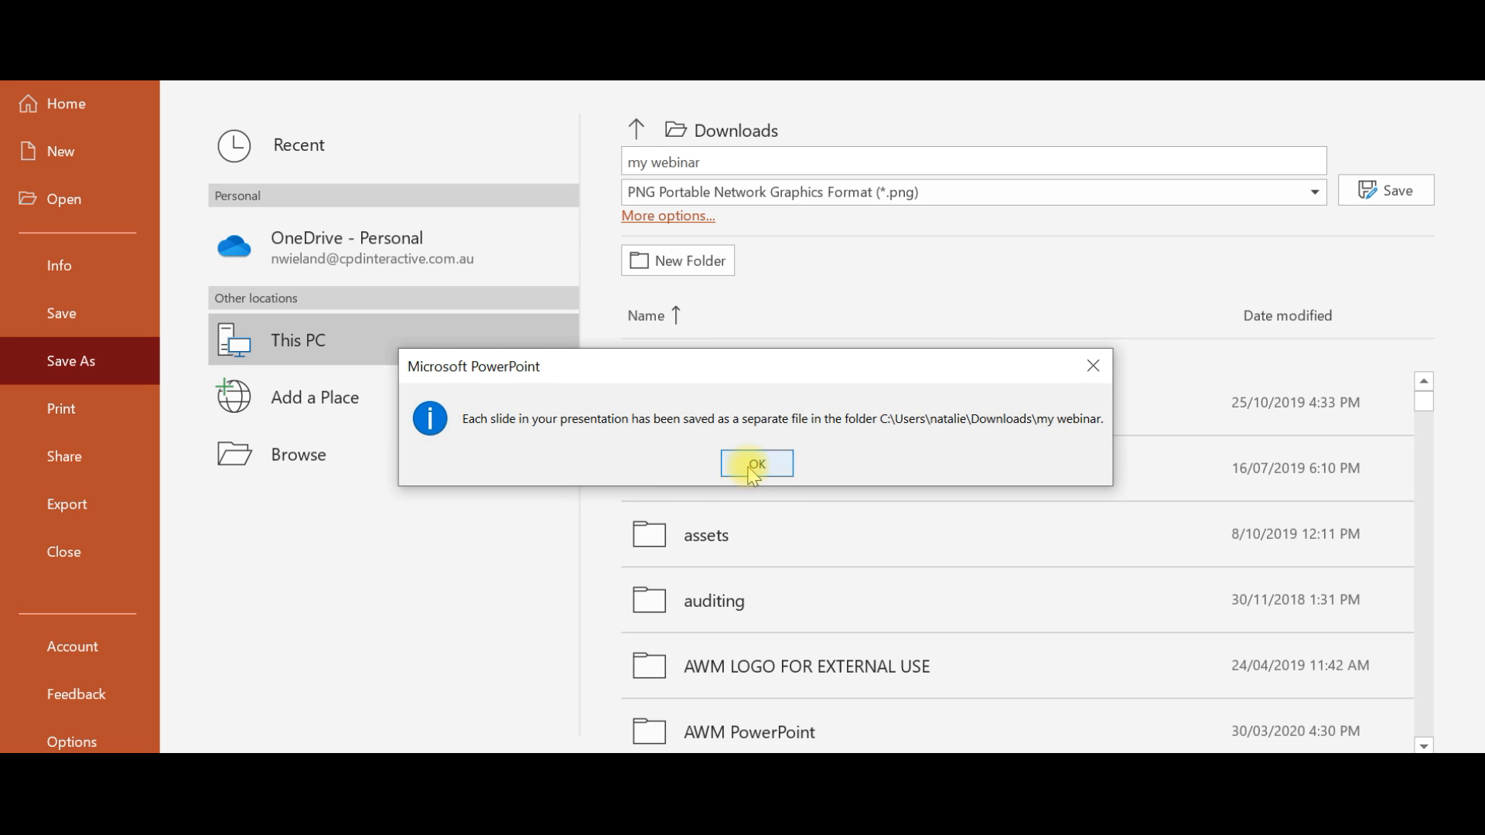
left_click(749, 462)
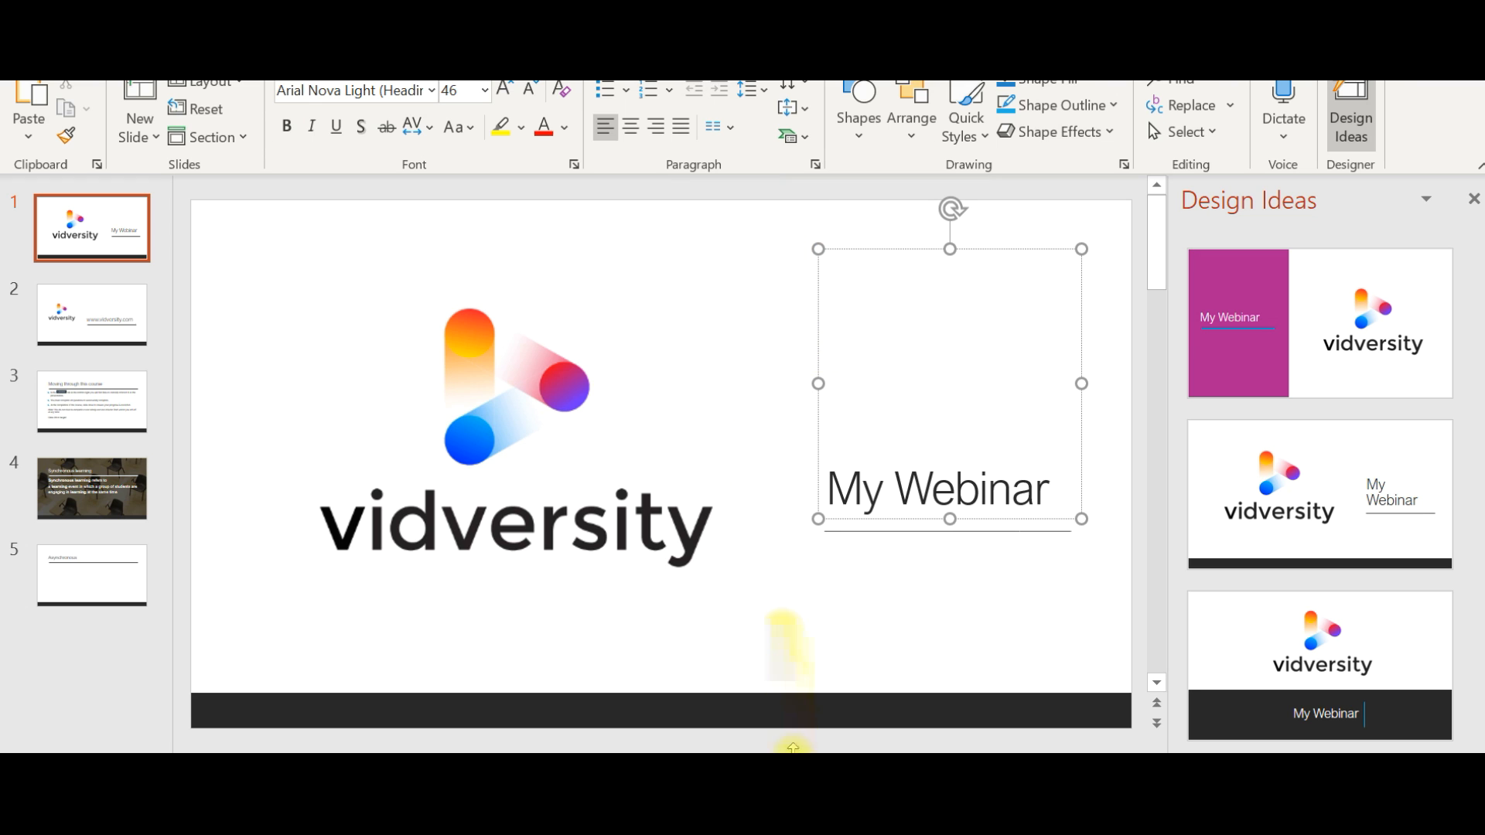
- Switch to VidVersity in Chrome, reduce the page zoom to 80% and open the Slideshow Bank
mouse_move(710, 752)
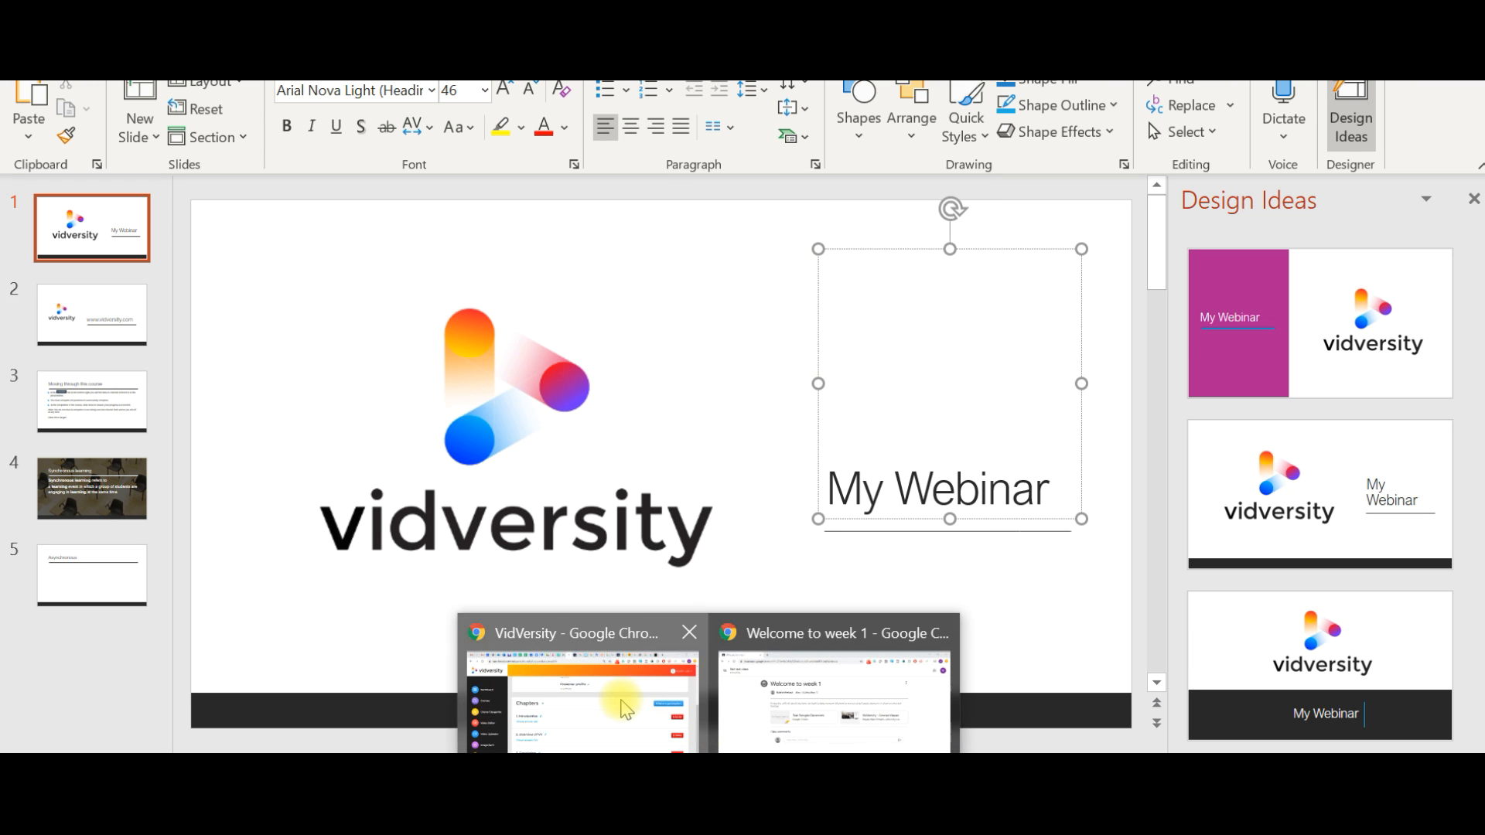
left_click(627, 696)
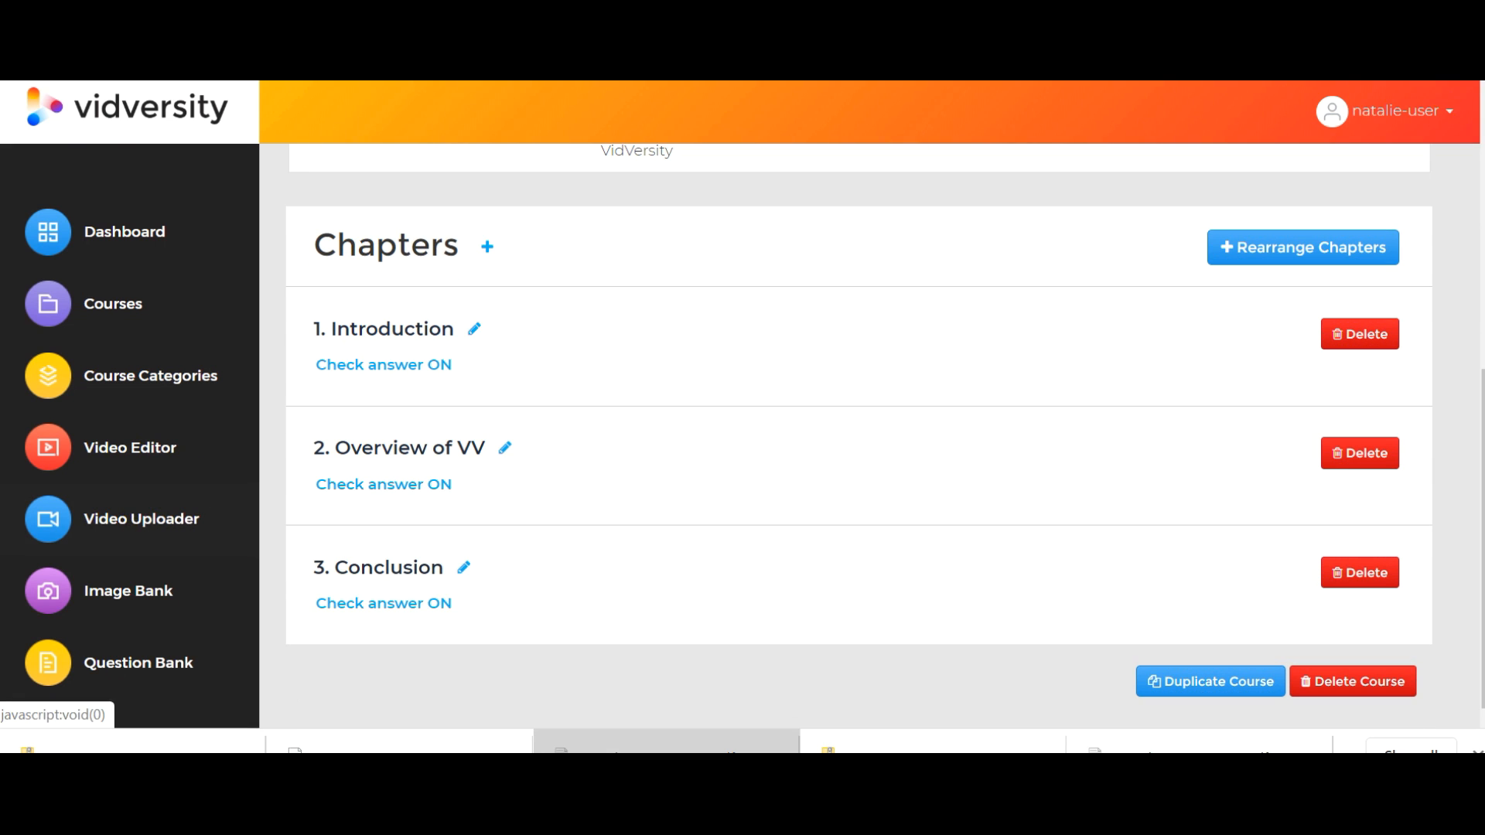
left_click(1468, 76)
left_click(1316, 351)
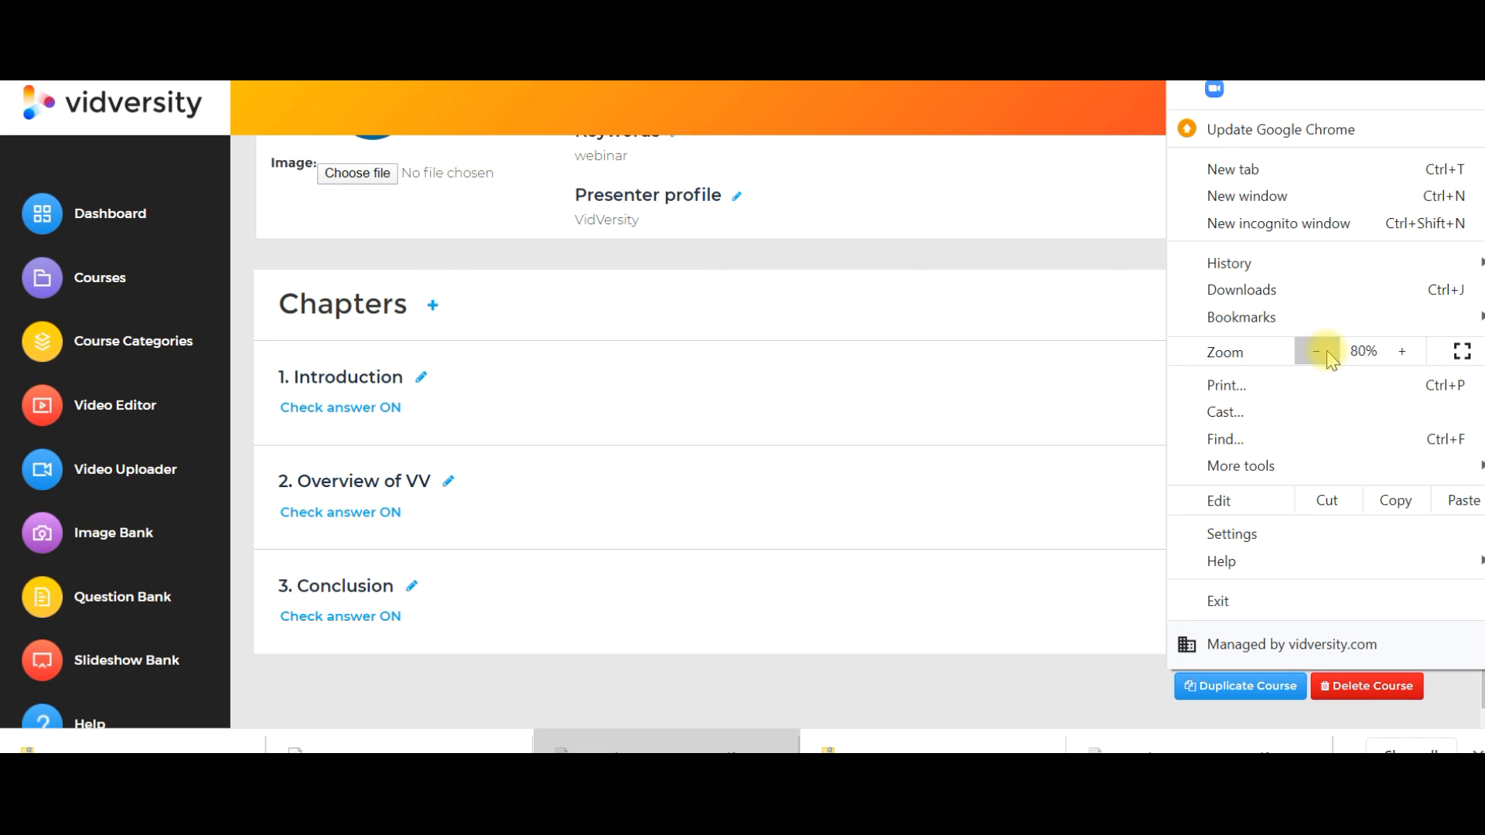
left_click(275, 677)
left_click(112, 664)
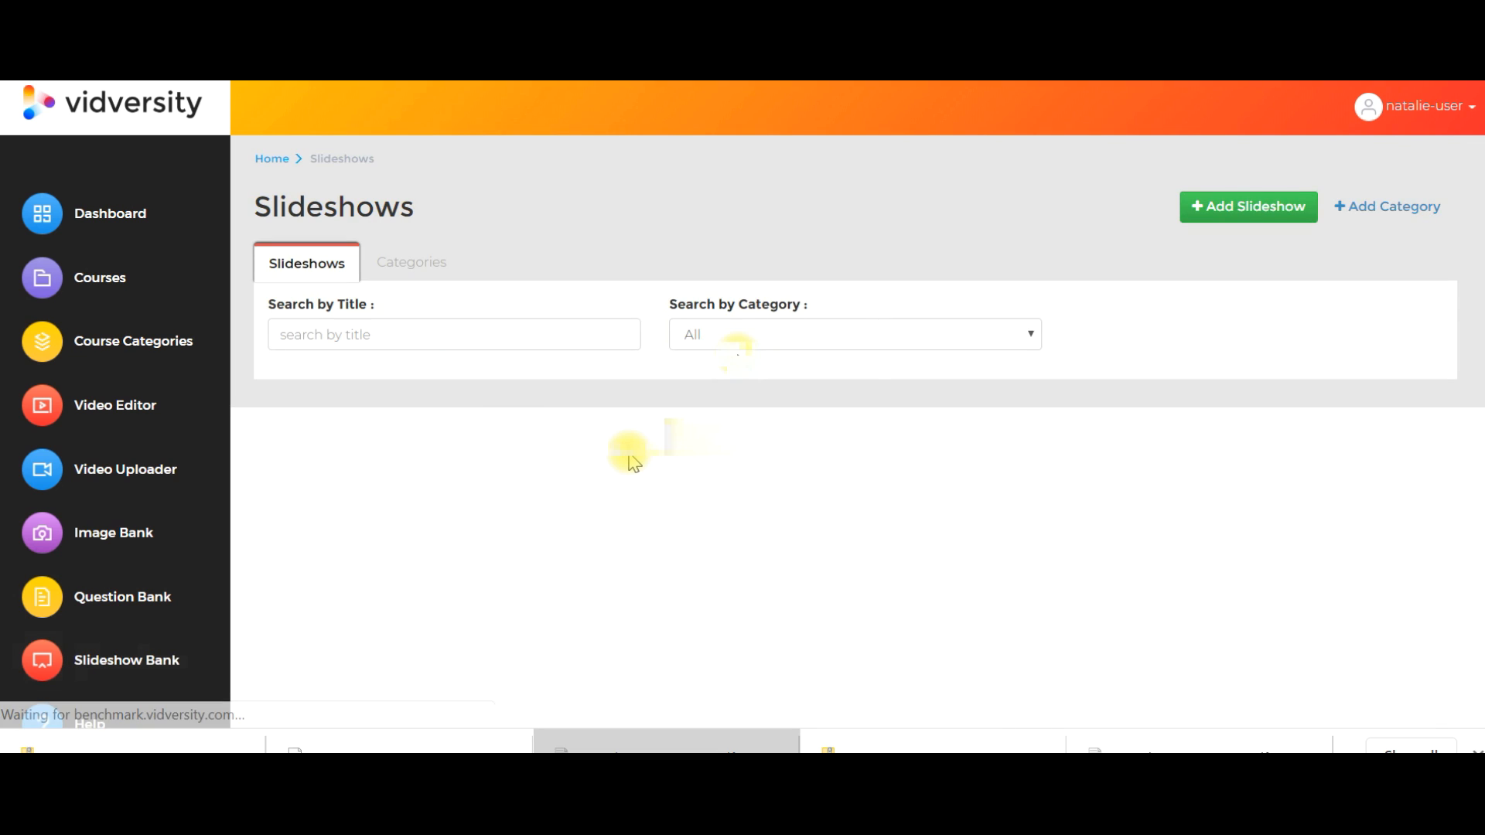
- Add a slide category titled "Webinar" to the Slideshow Bank
left_click(1366, 209)
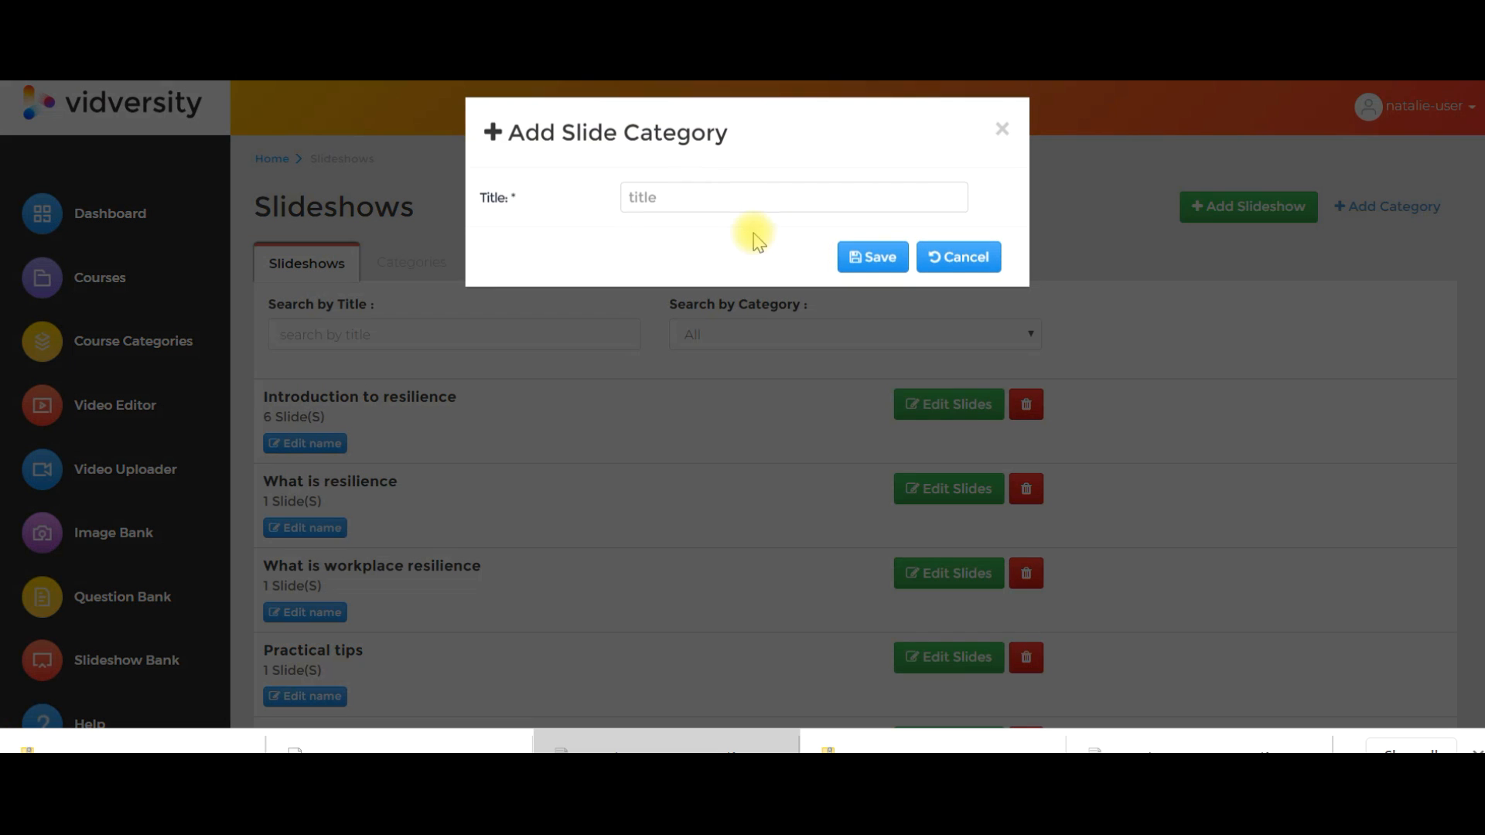
left_click(703, 202)
type("Webinb")
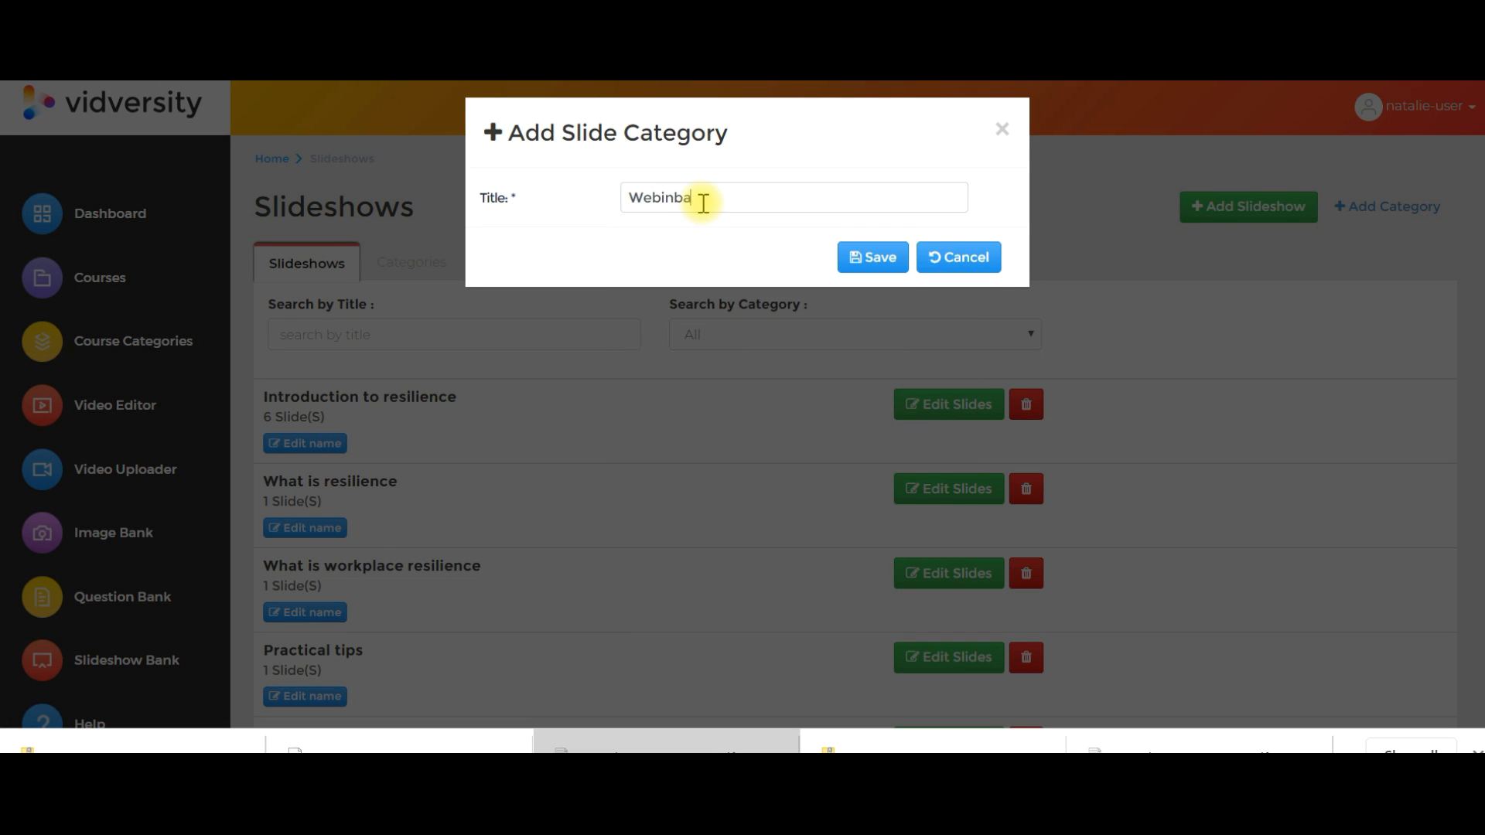
key("BackSpace")
type("ar")
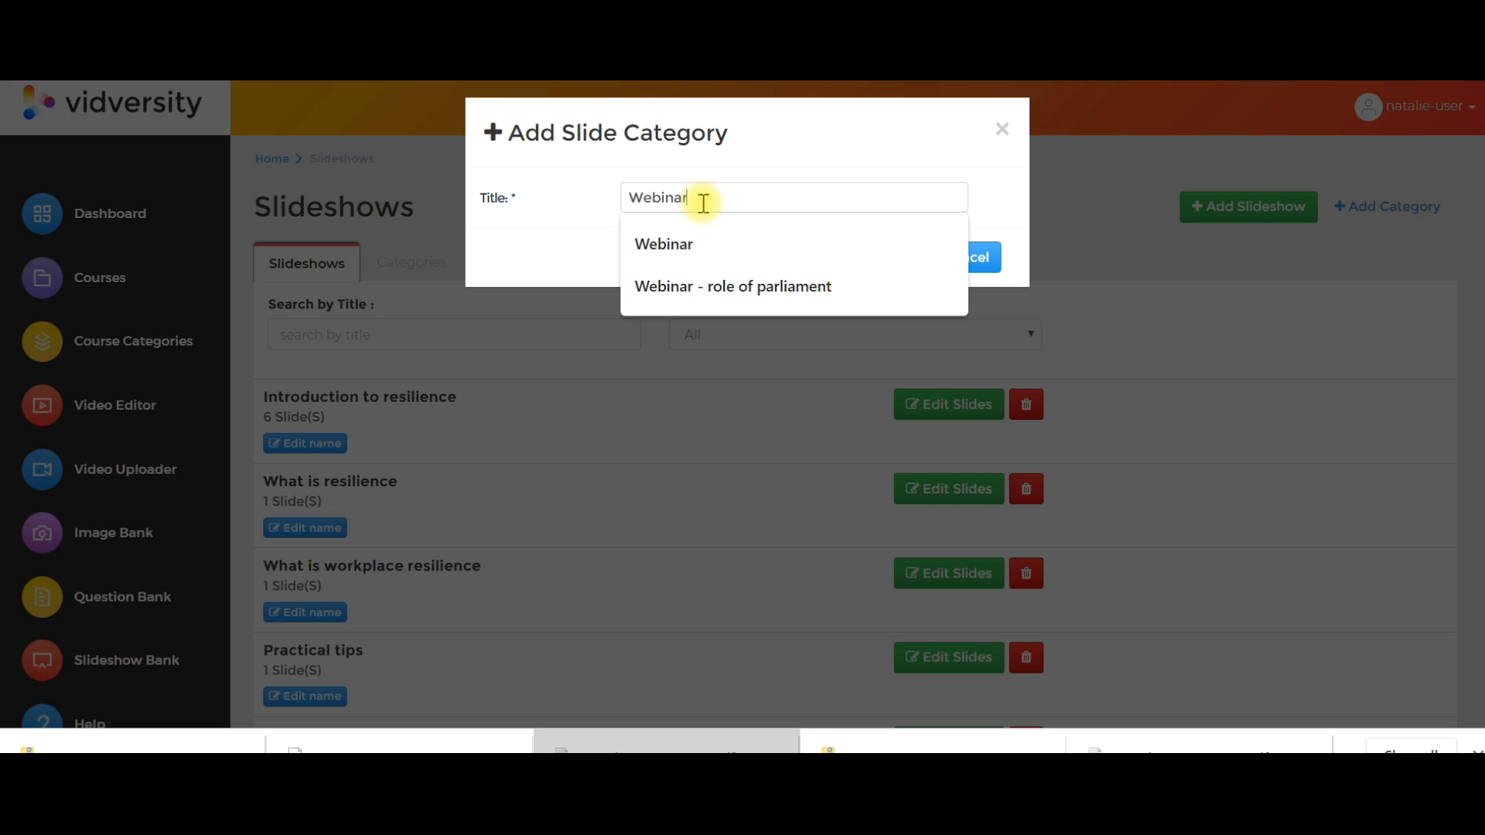
left_click(675, 235)
left_click(880, 257)
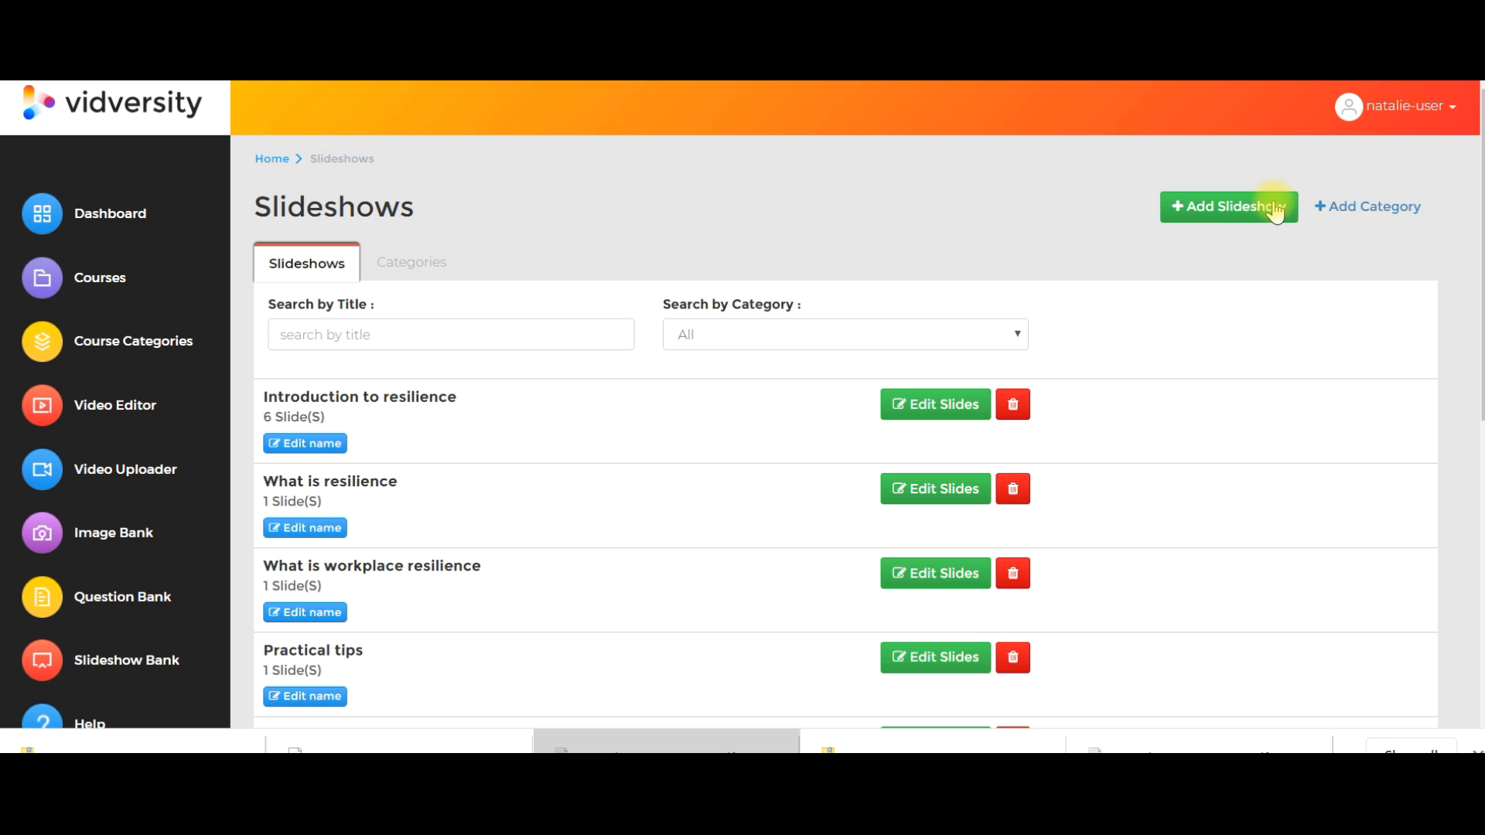
- Add a slideshow titled "Intro" in the "Webinar" category
left_click(1275, 209)
left_click(682, 201)
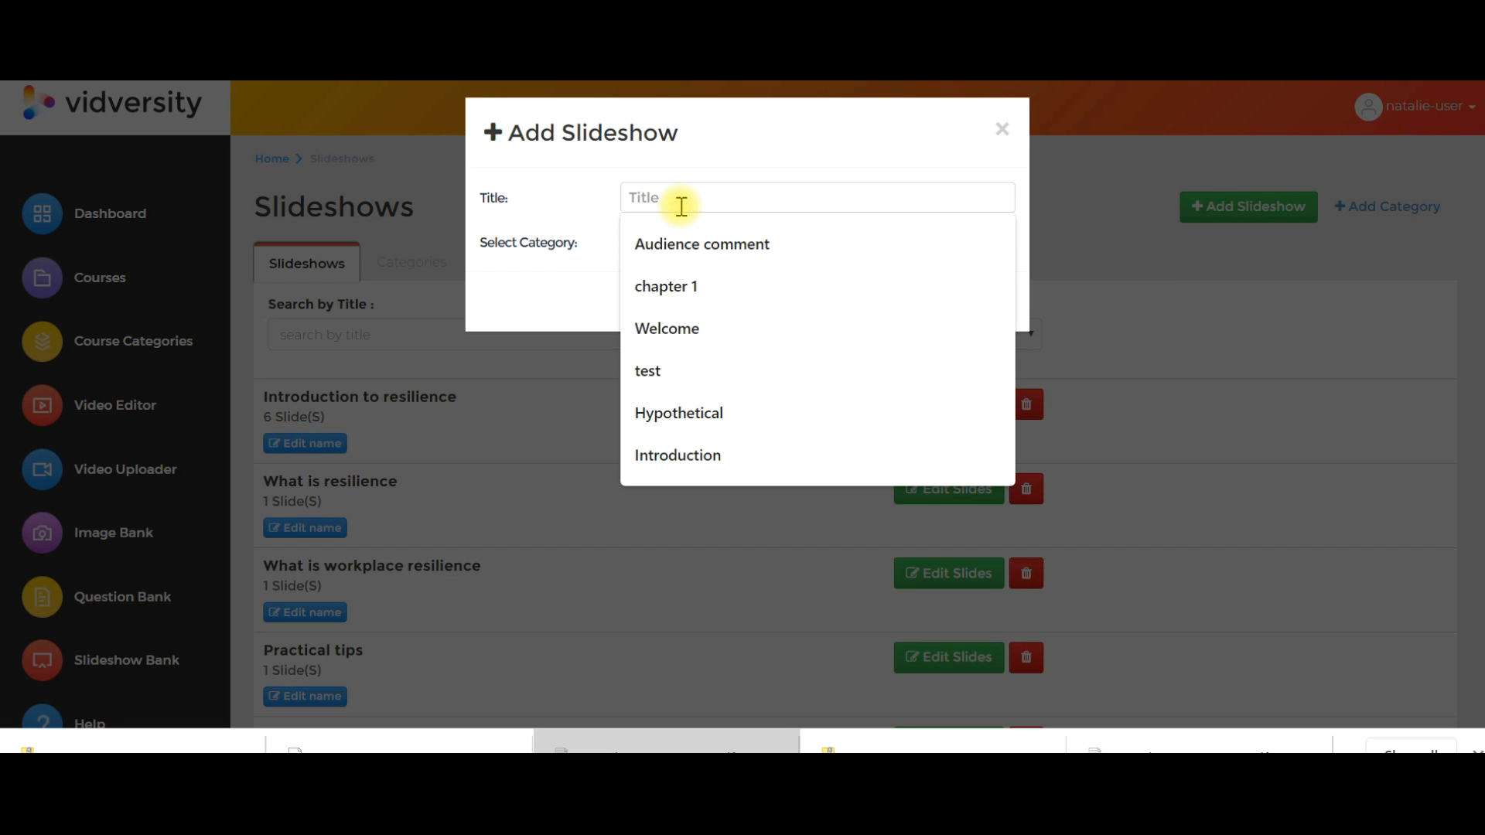
type("Intro")
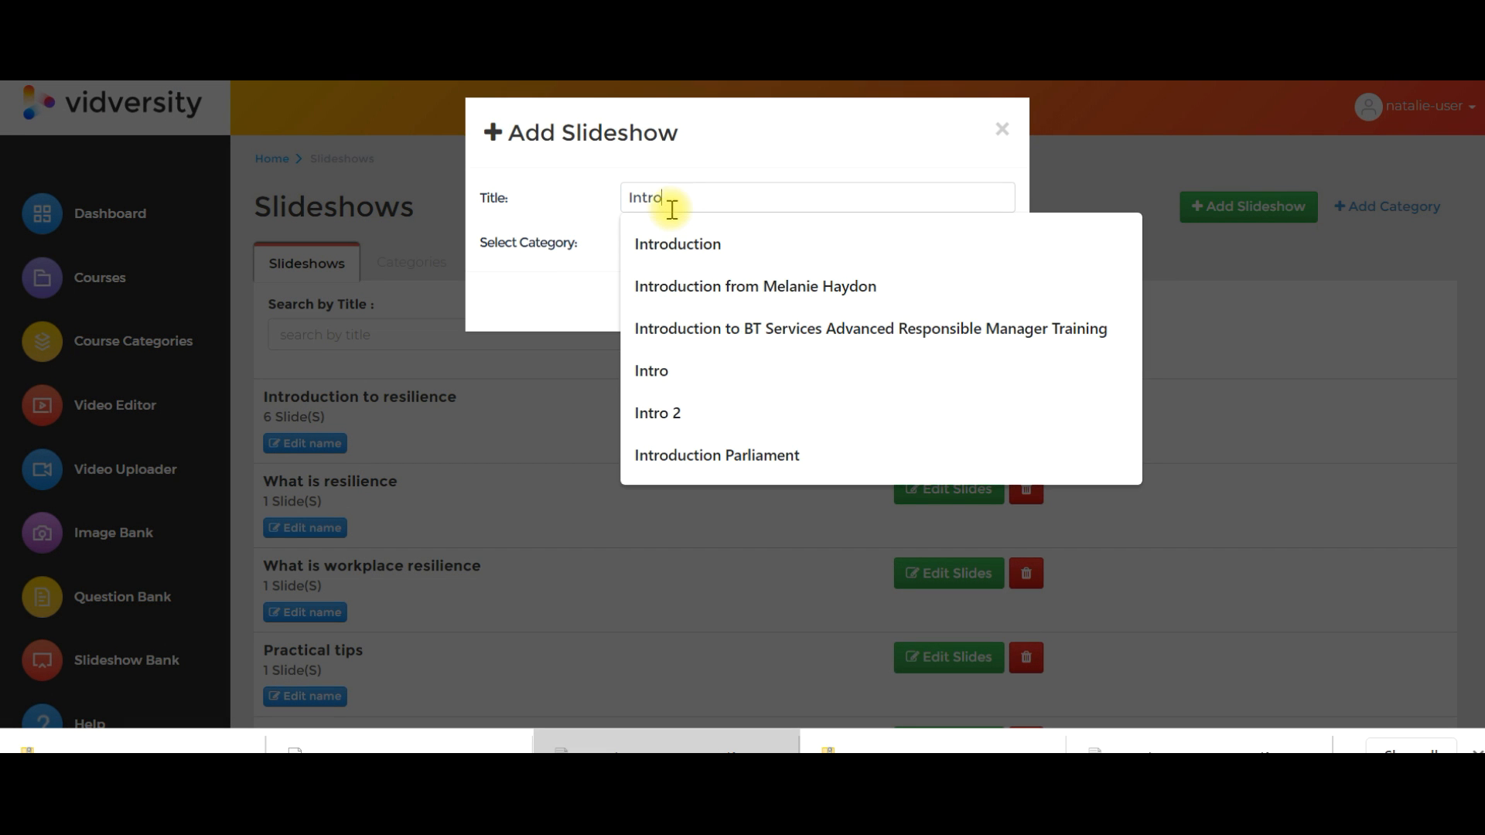
left_click(603, 233)
left_click(647, 242)
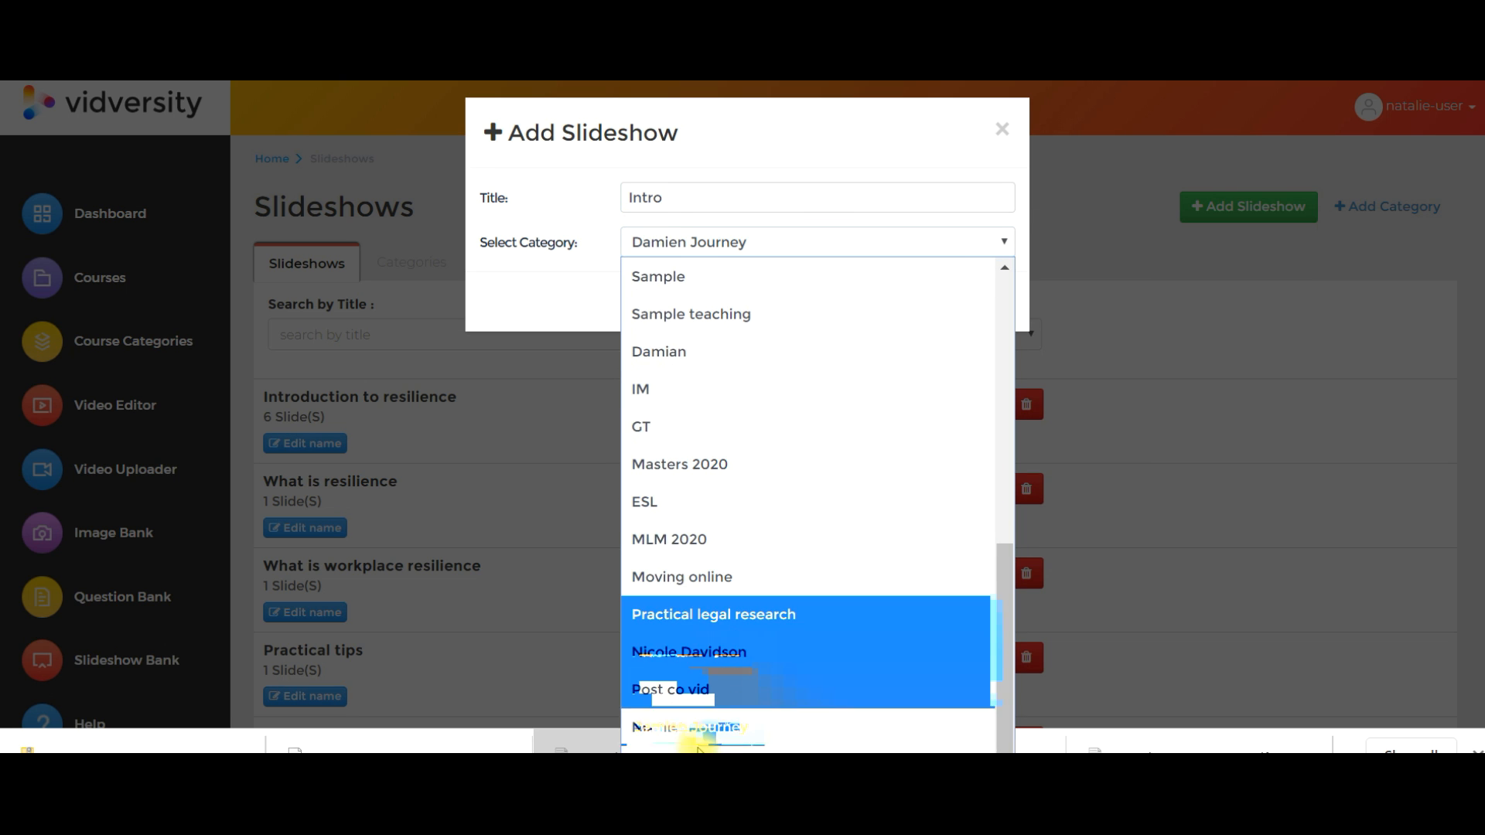
left_click(698, 747)
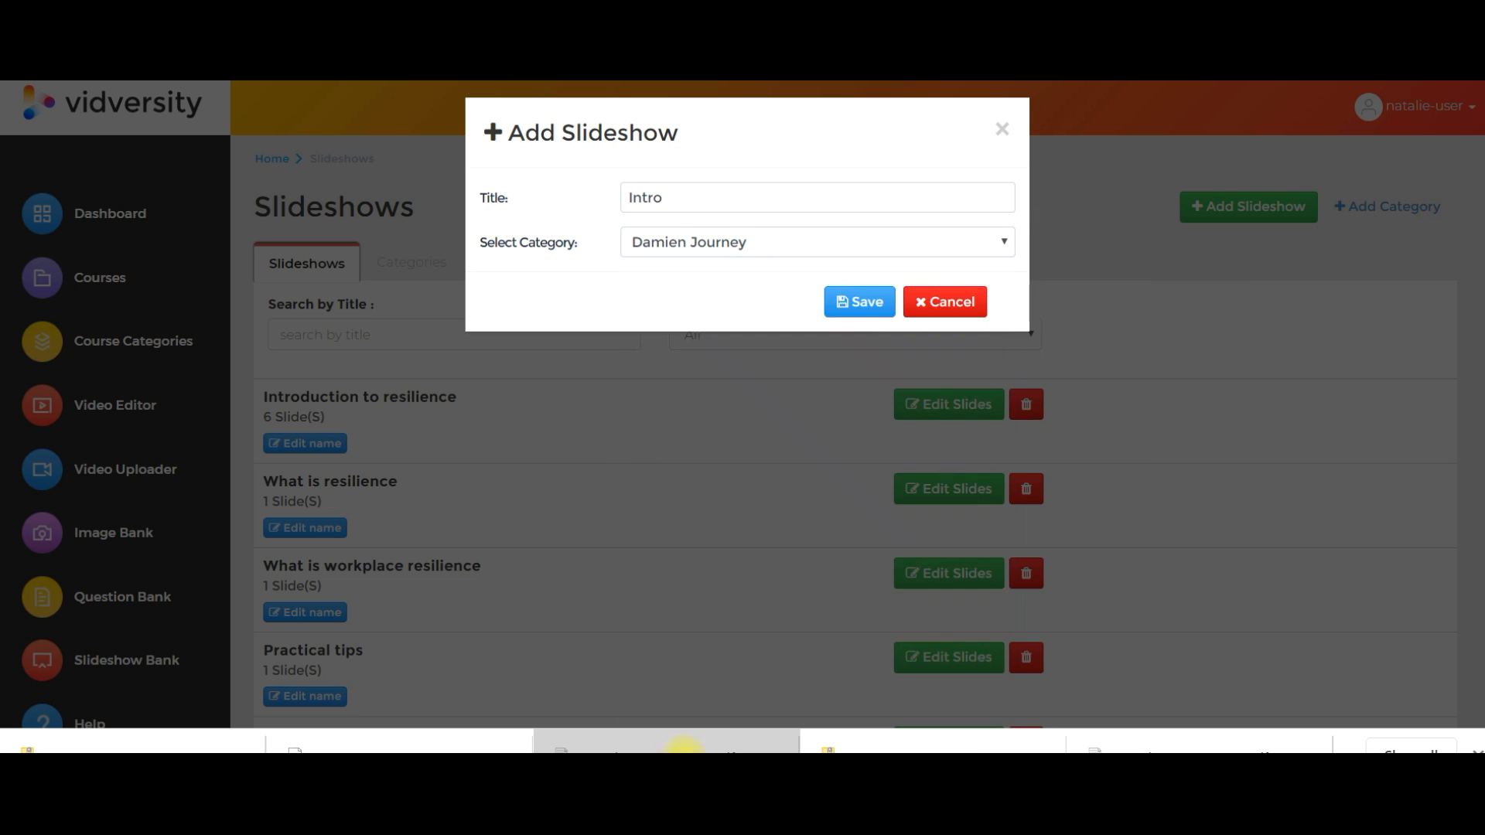
left_click(866, 315)
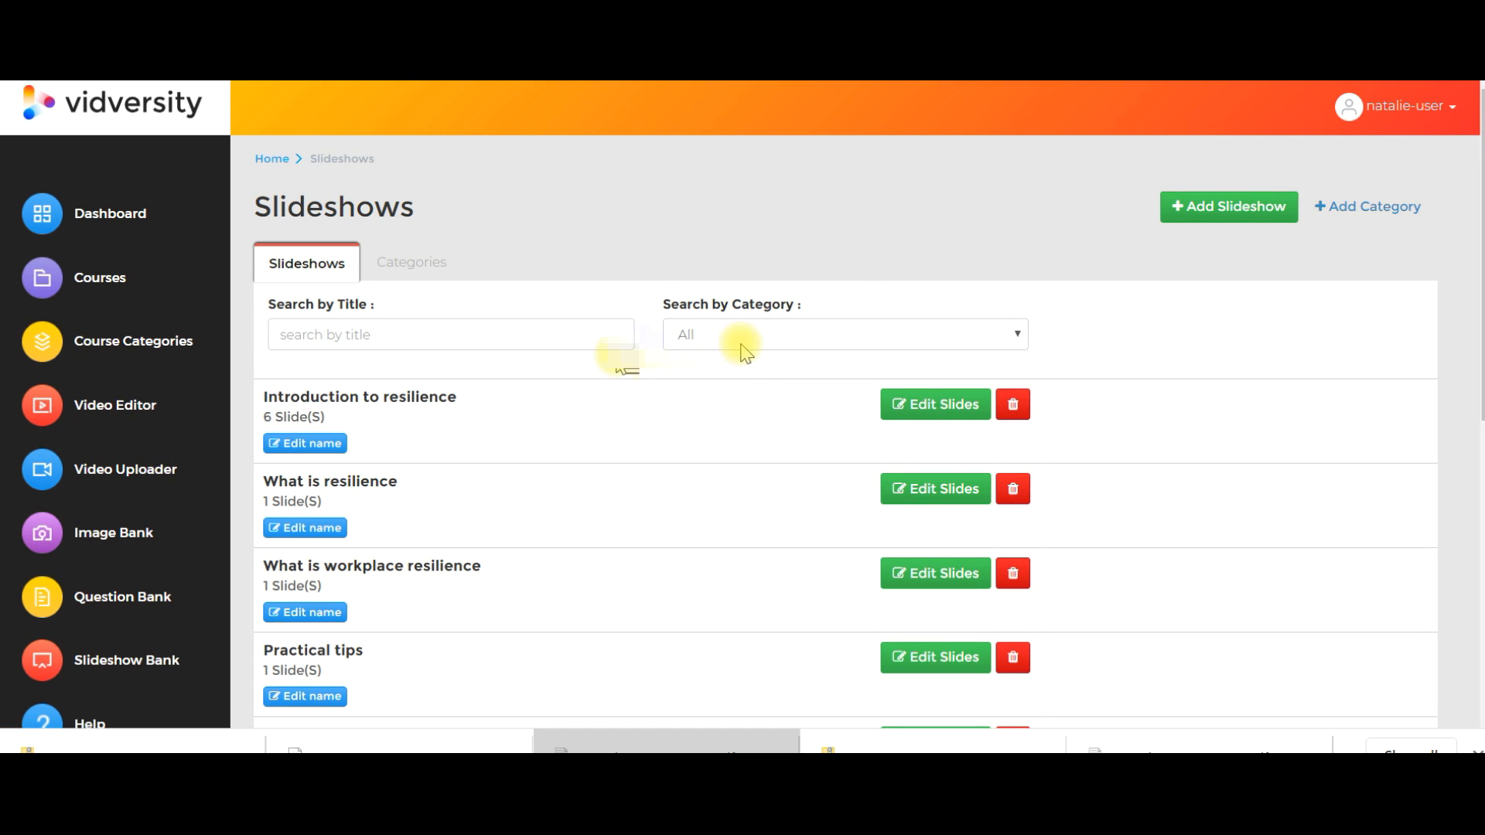
- Filter the slideshows by the "Webinar" category and open the slides of "Intro" for editing
left_click(694, 344)
scroll(720, 619, "down", 10)
left_click(704, 751)
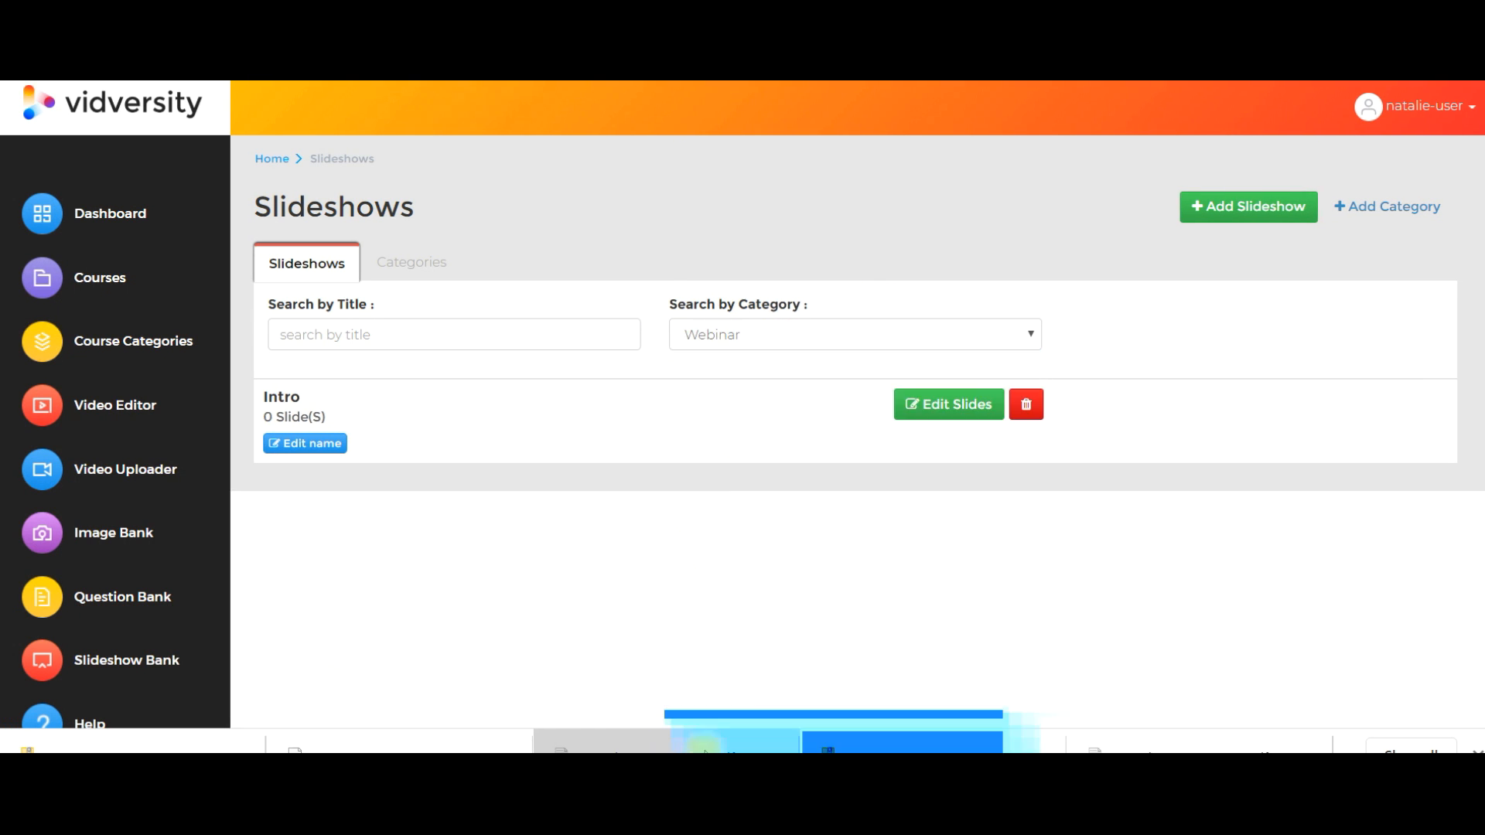
left_click(928, 418)
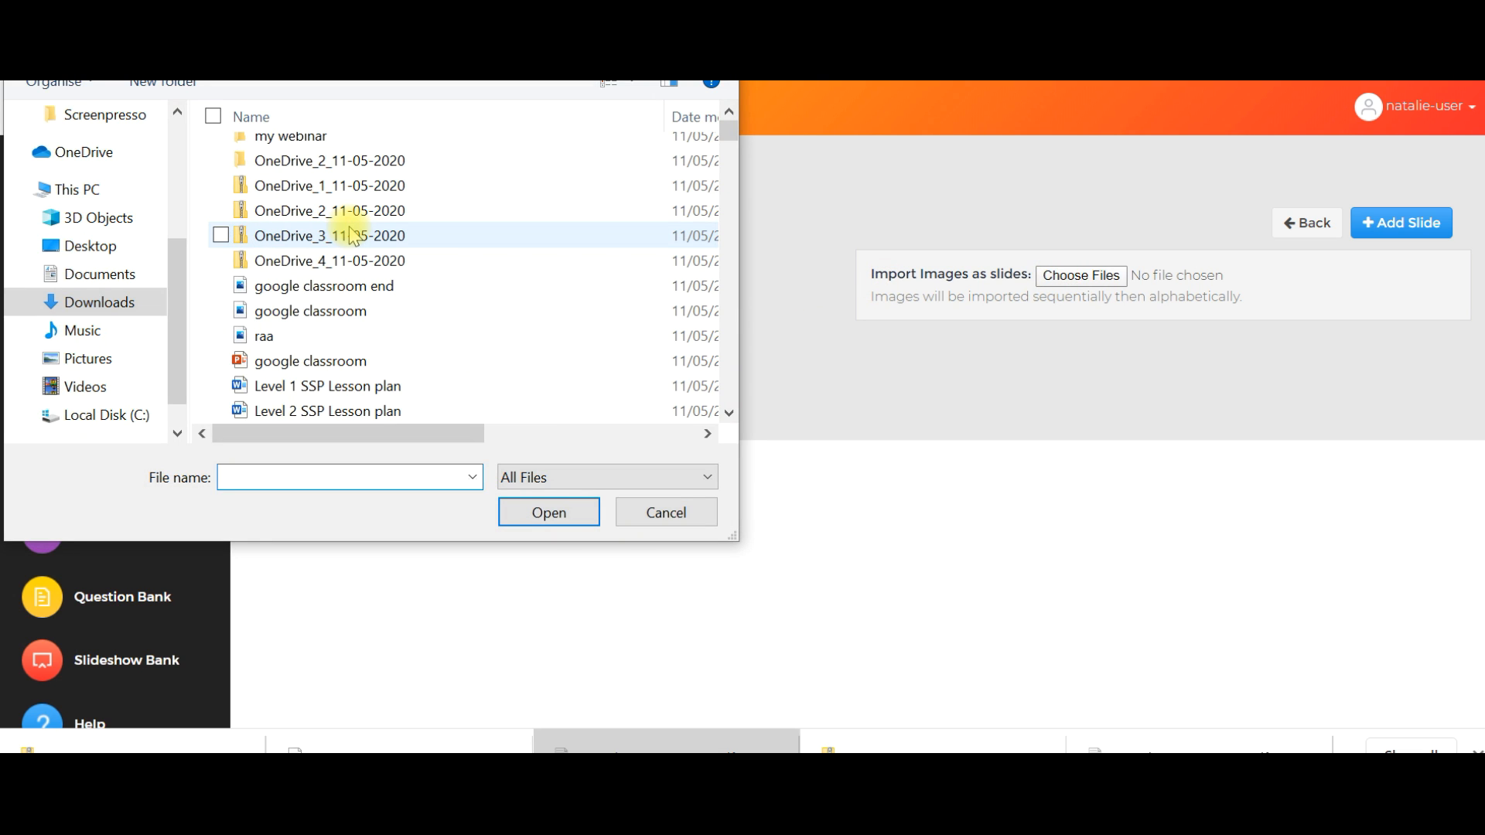
- Import the images Slide1 and Slide3 from the "my webinar" folder as slides of the "Intro" slideshow
scroll(309, 213, "up", 2)
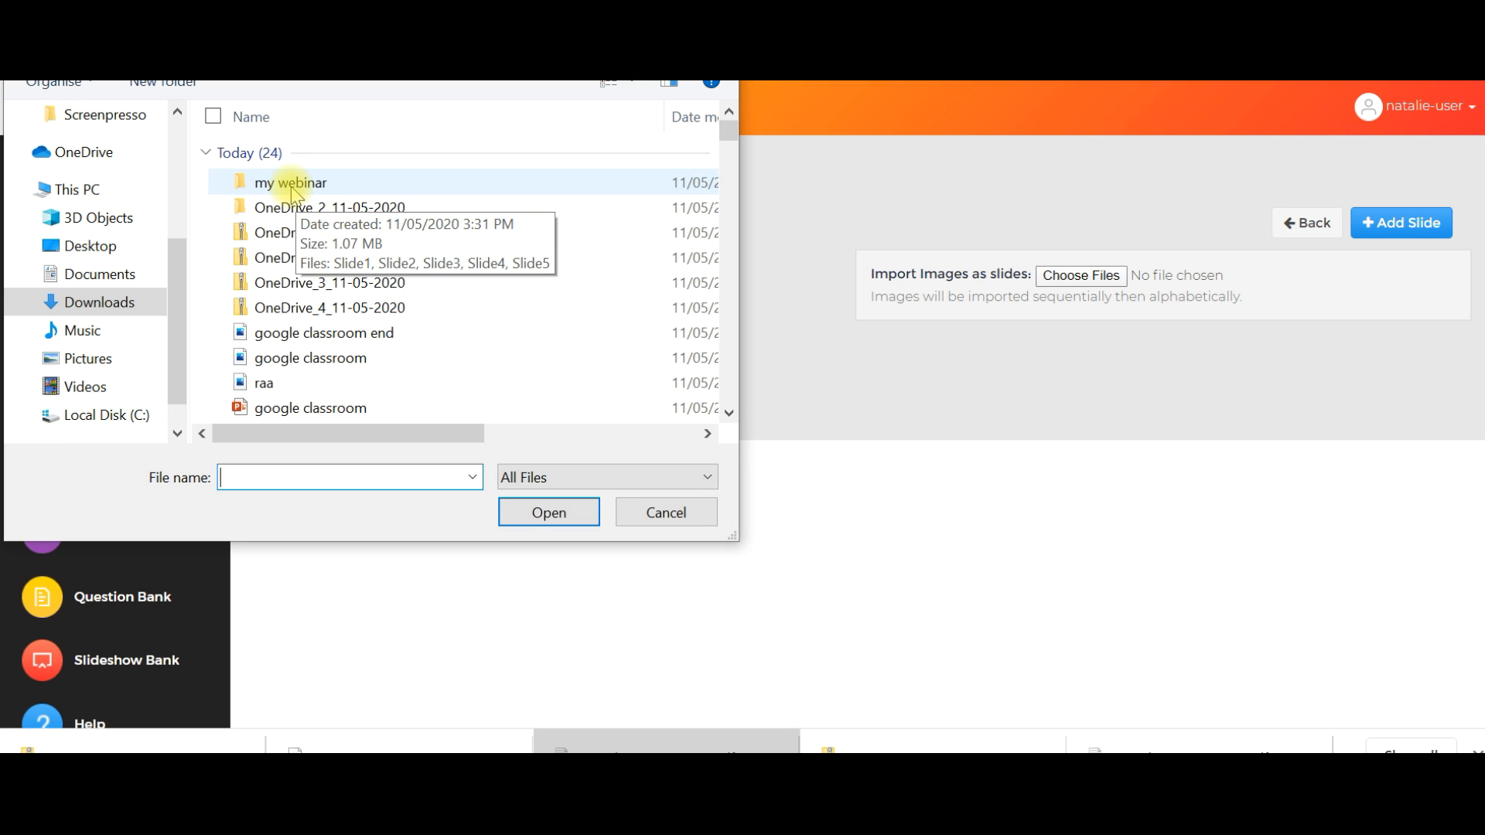
double_click(293, 186)
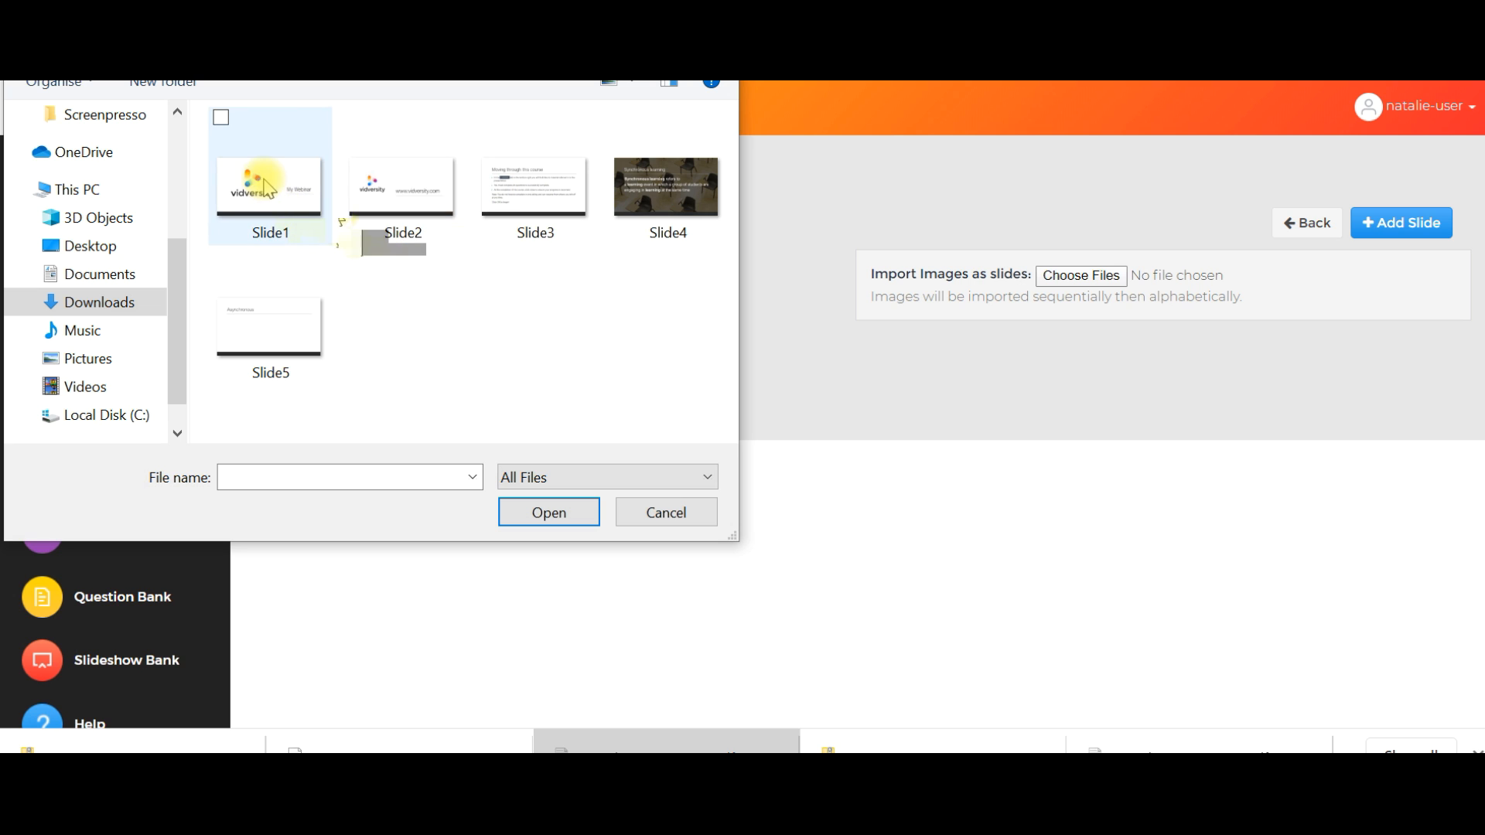
left_click(249, 176)
left_click(496, 186, "shift")
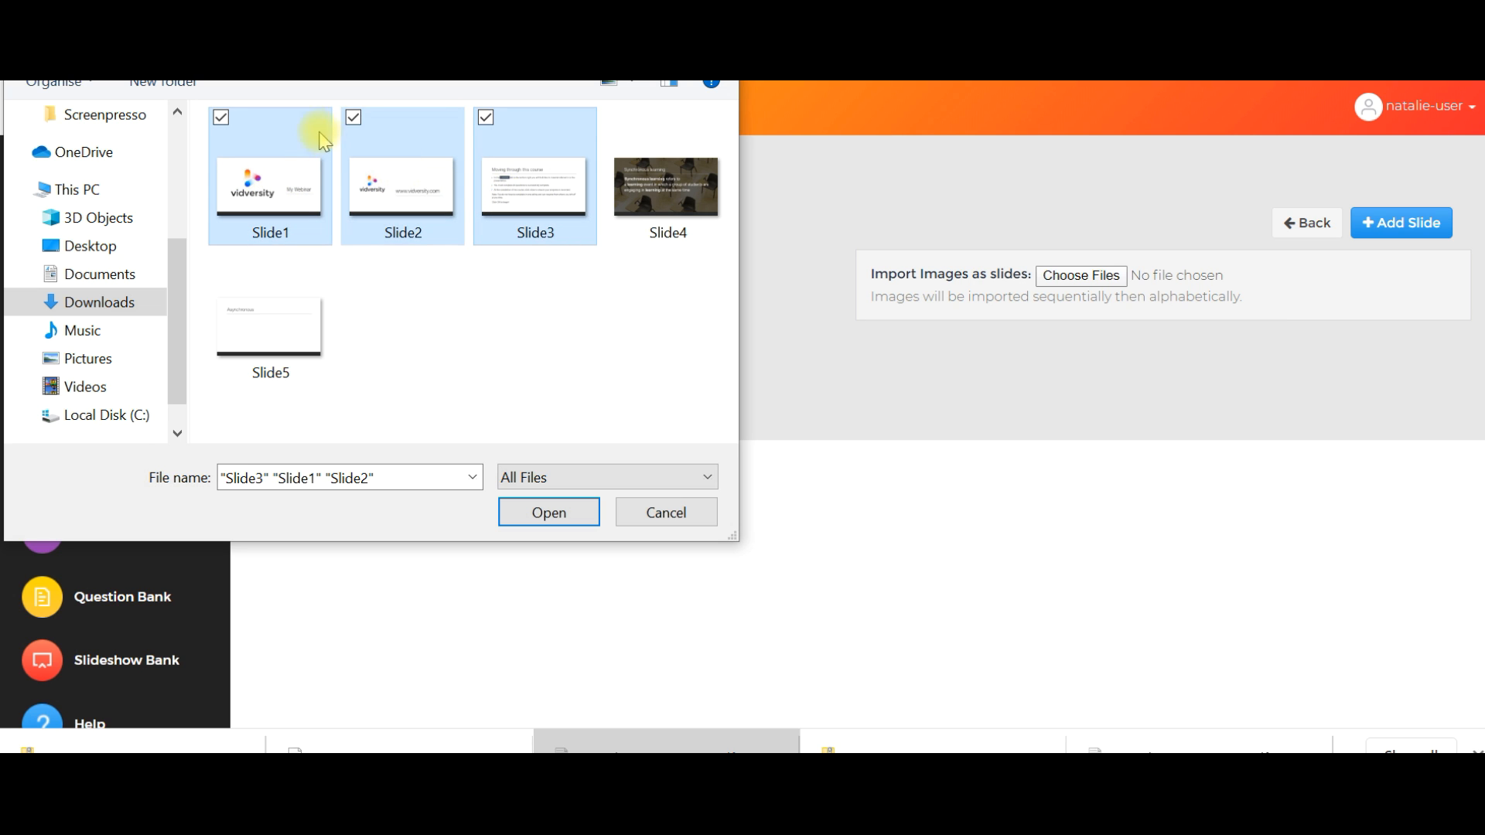
left_click(354, 119)
left_click(542, 512)
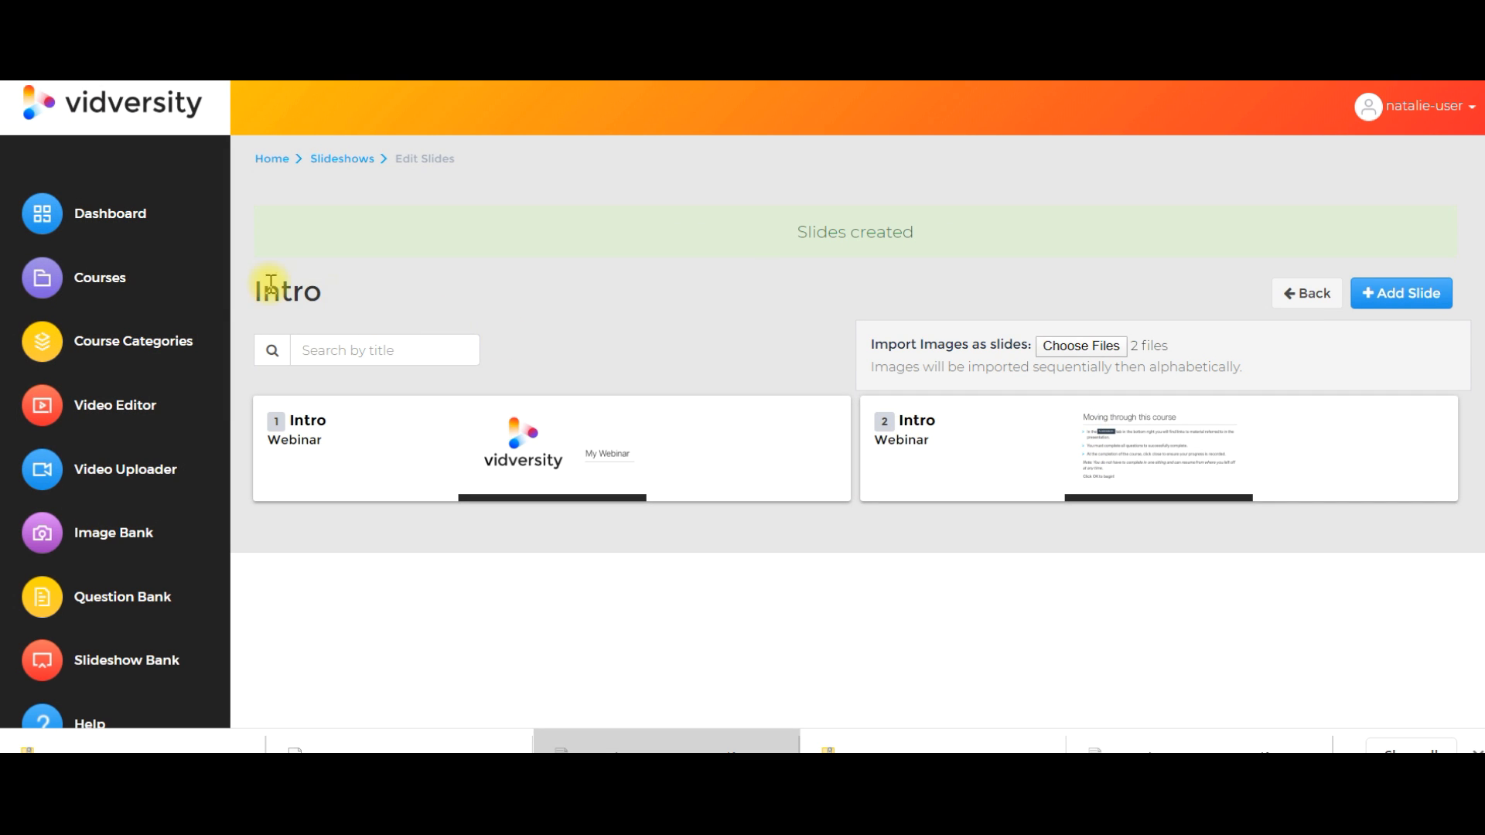
- Find the course "Welcome to my webinar" and open its chapter "1. Introduction" for editing
left_click(118, 274)
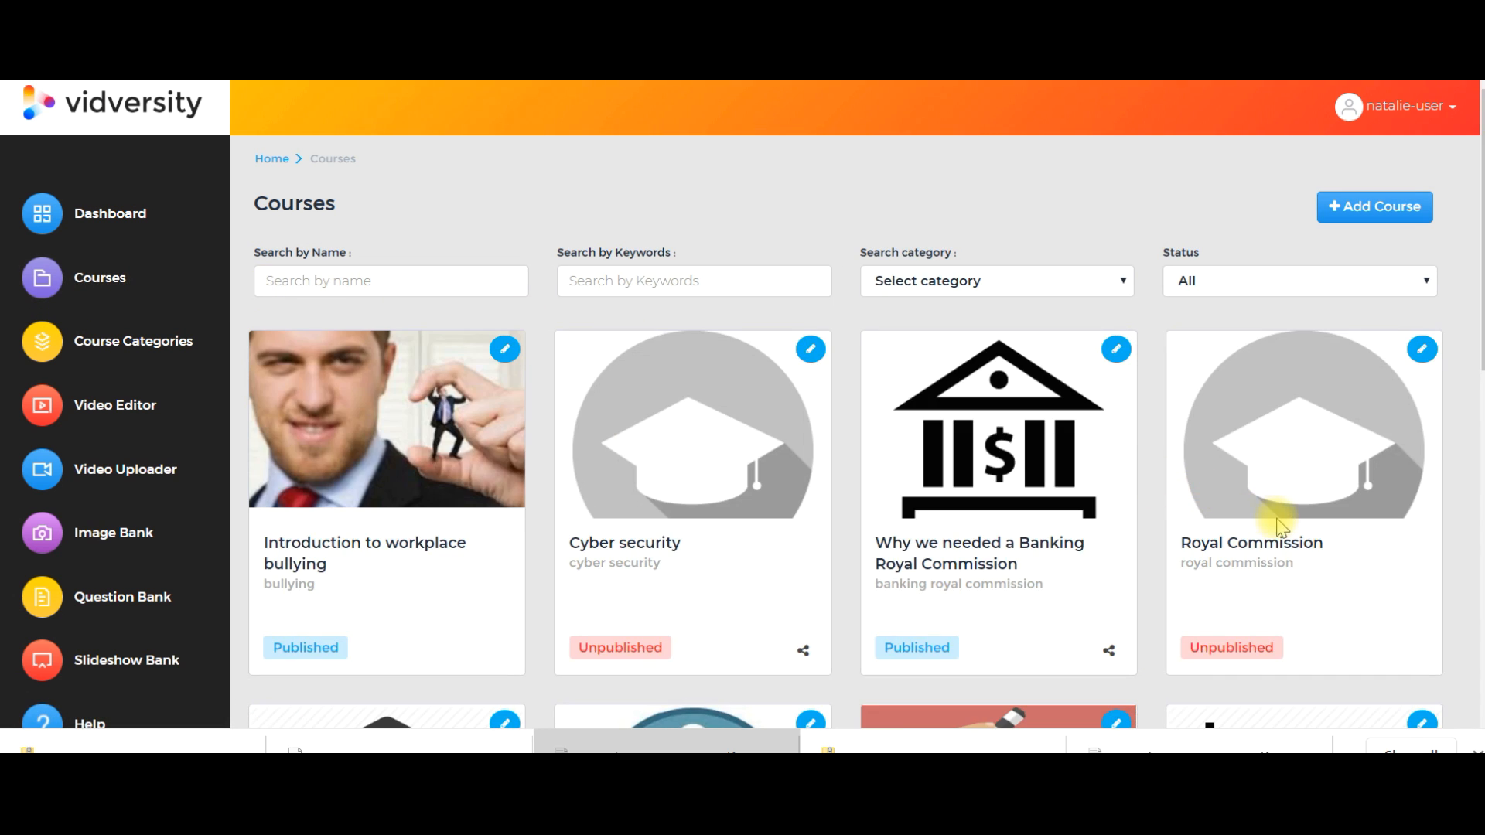
scroll(1270, 508, "down", 10)
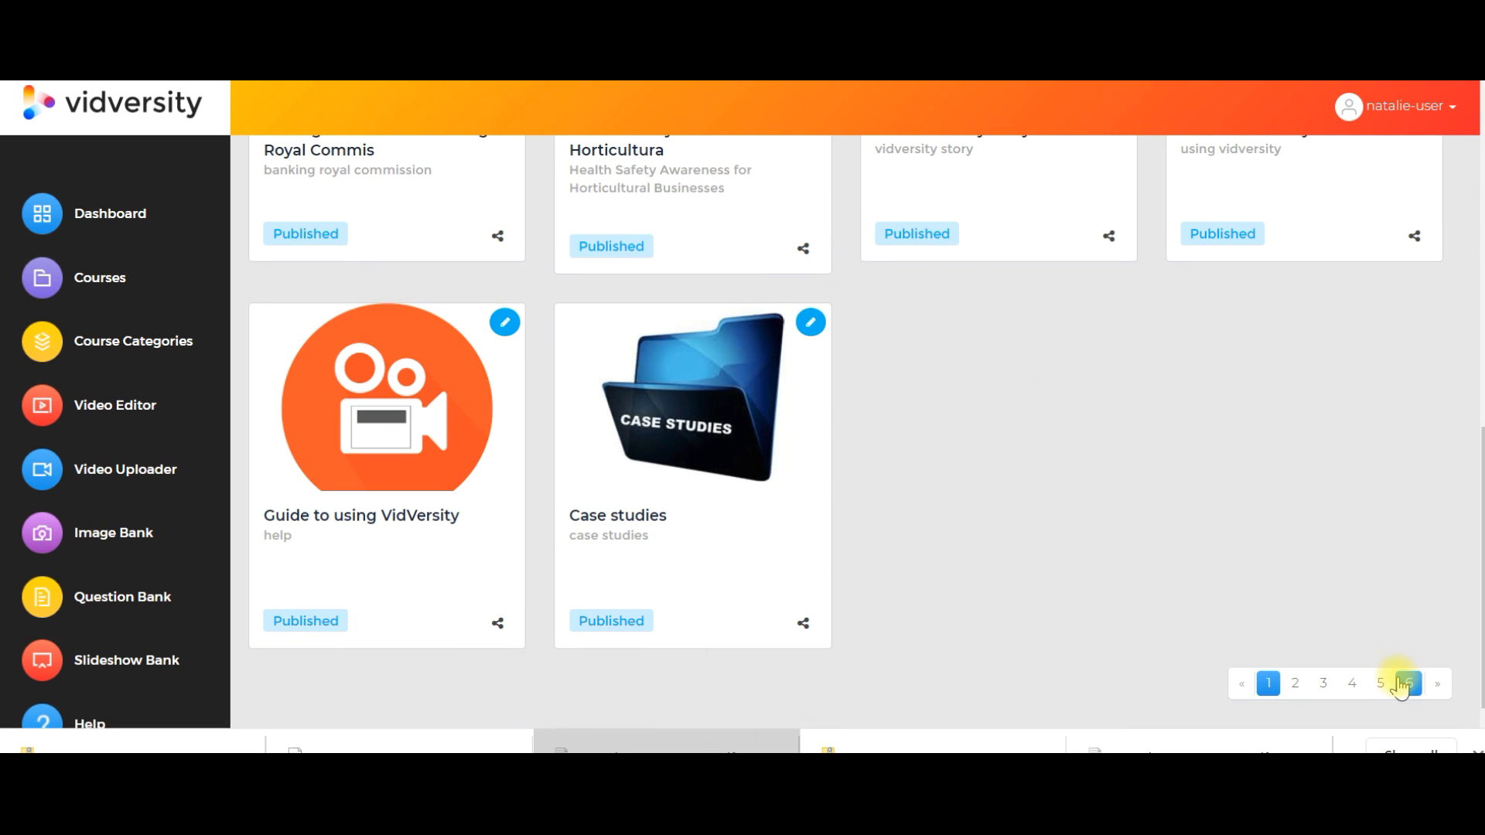
left_click(1408, 683)
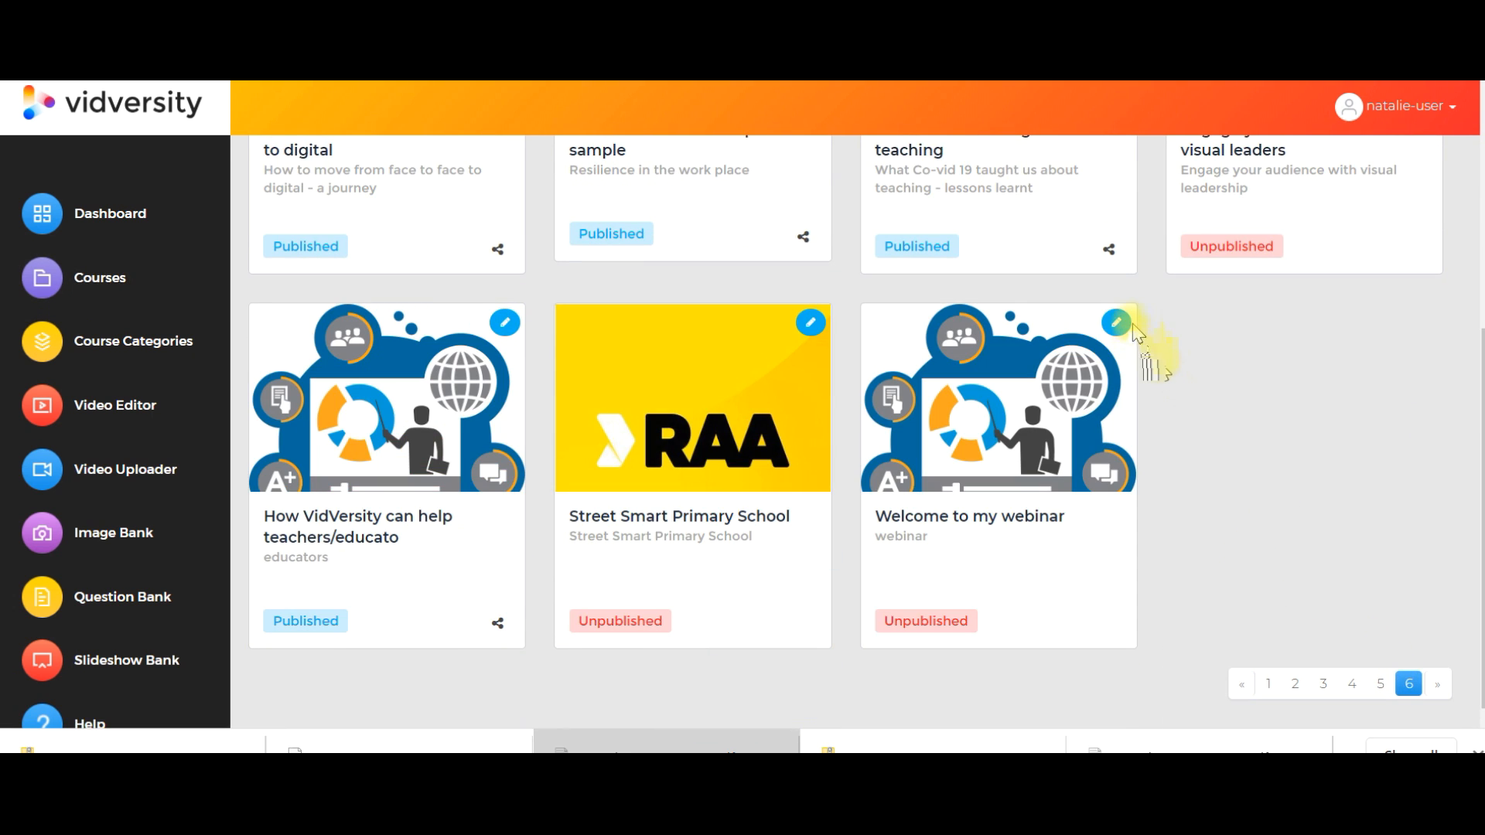
left_click(1120, 324)
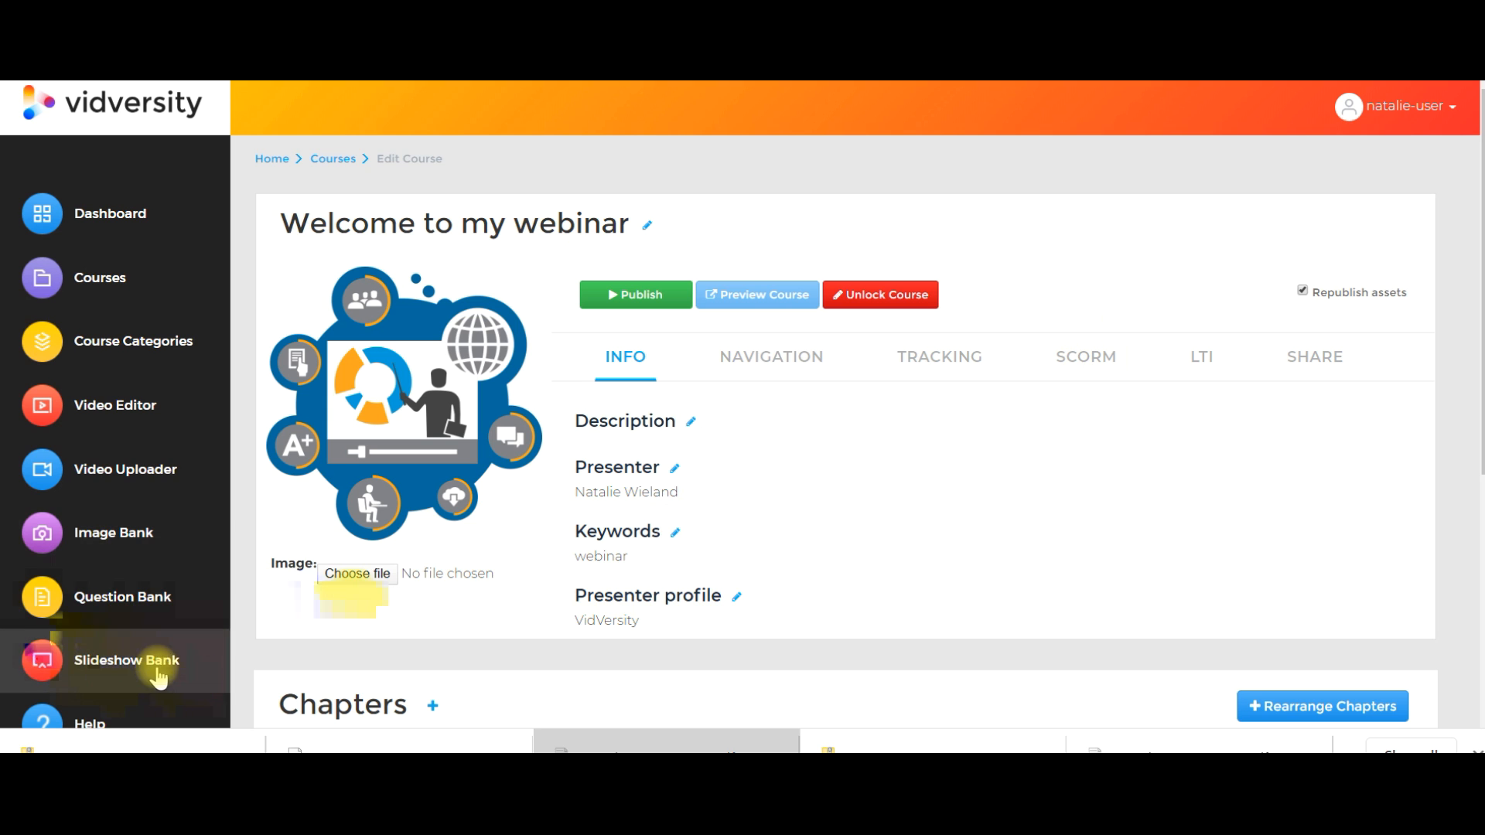
scroll(596, 445, "down", 5)
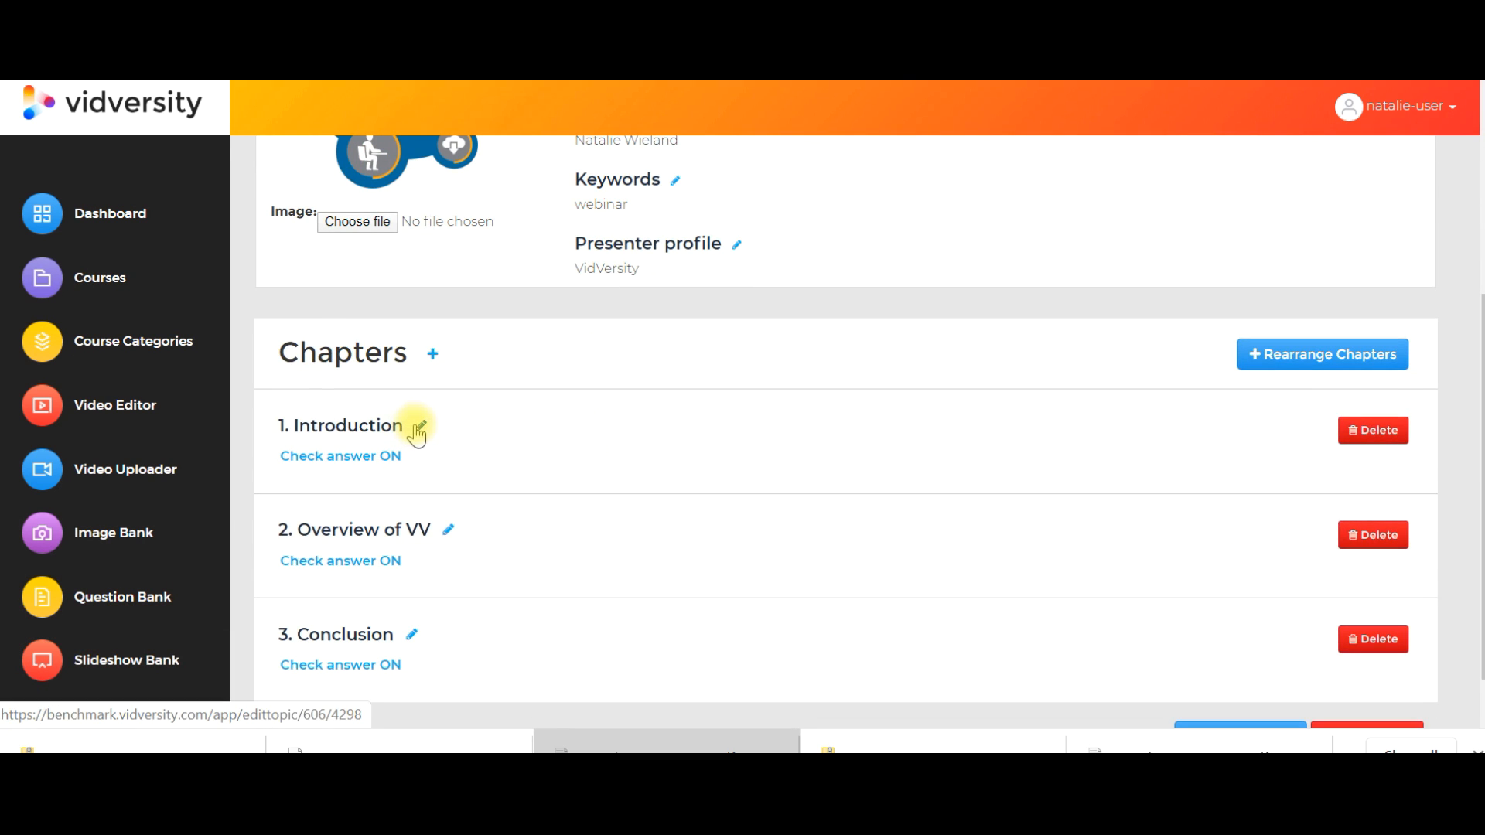
left_click(513, 426)
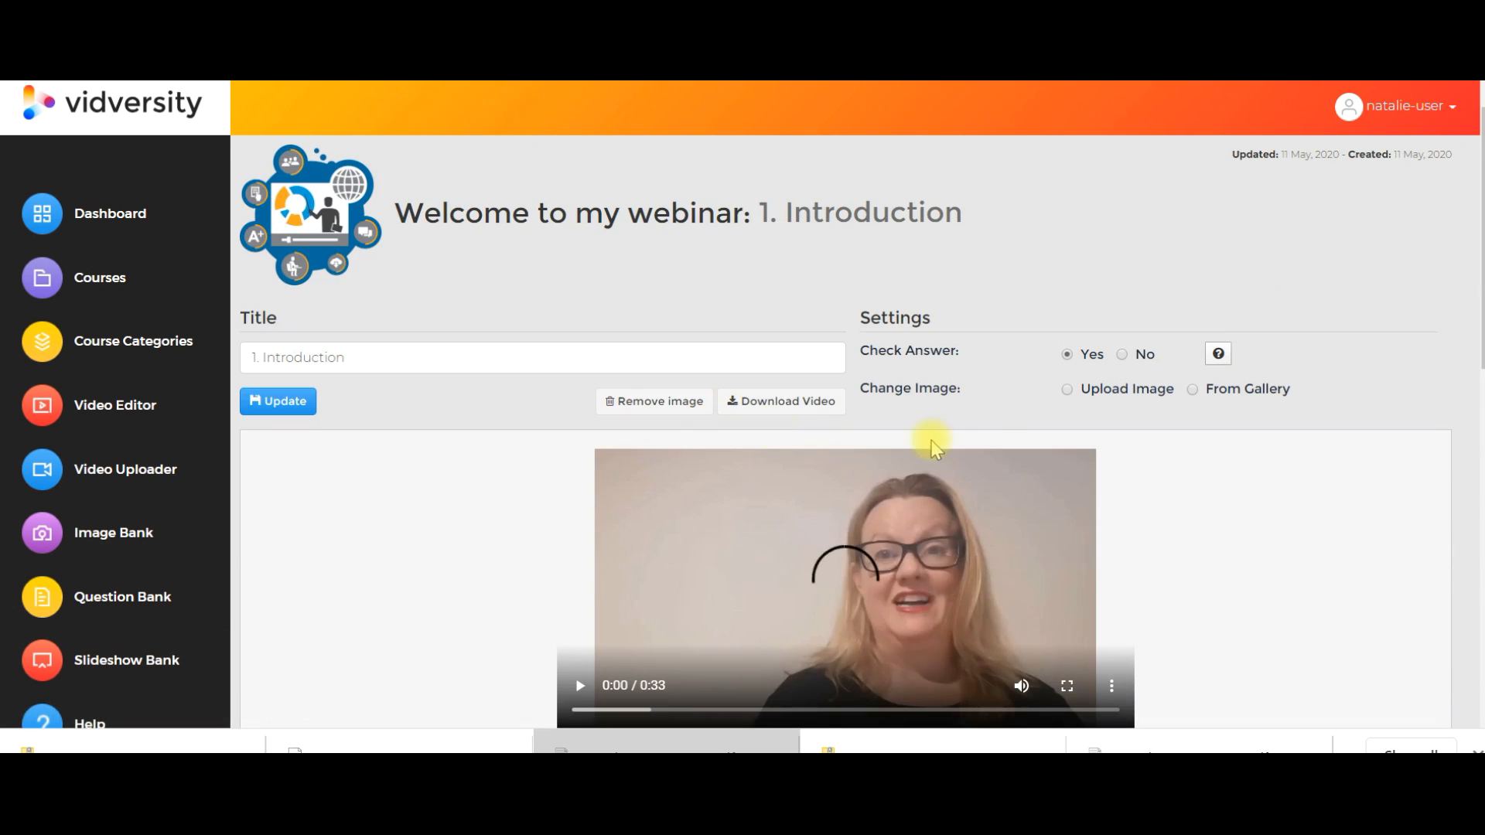
- Add the existing slideshow "Intro" from the "Webinar" category to the chapter's slides and save its time as 00:00
scroll(992, 440, "down", 2)
scroll(991, 439, "down", 3)
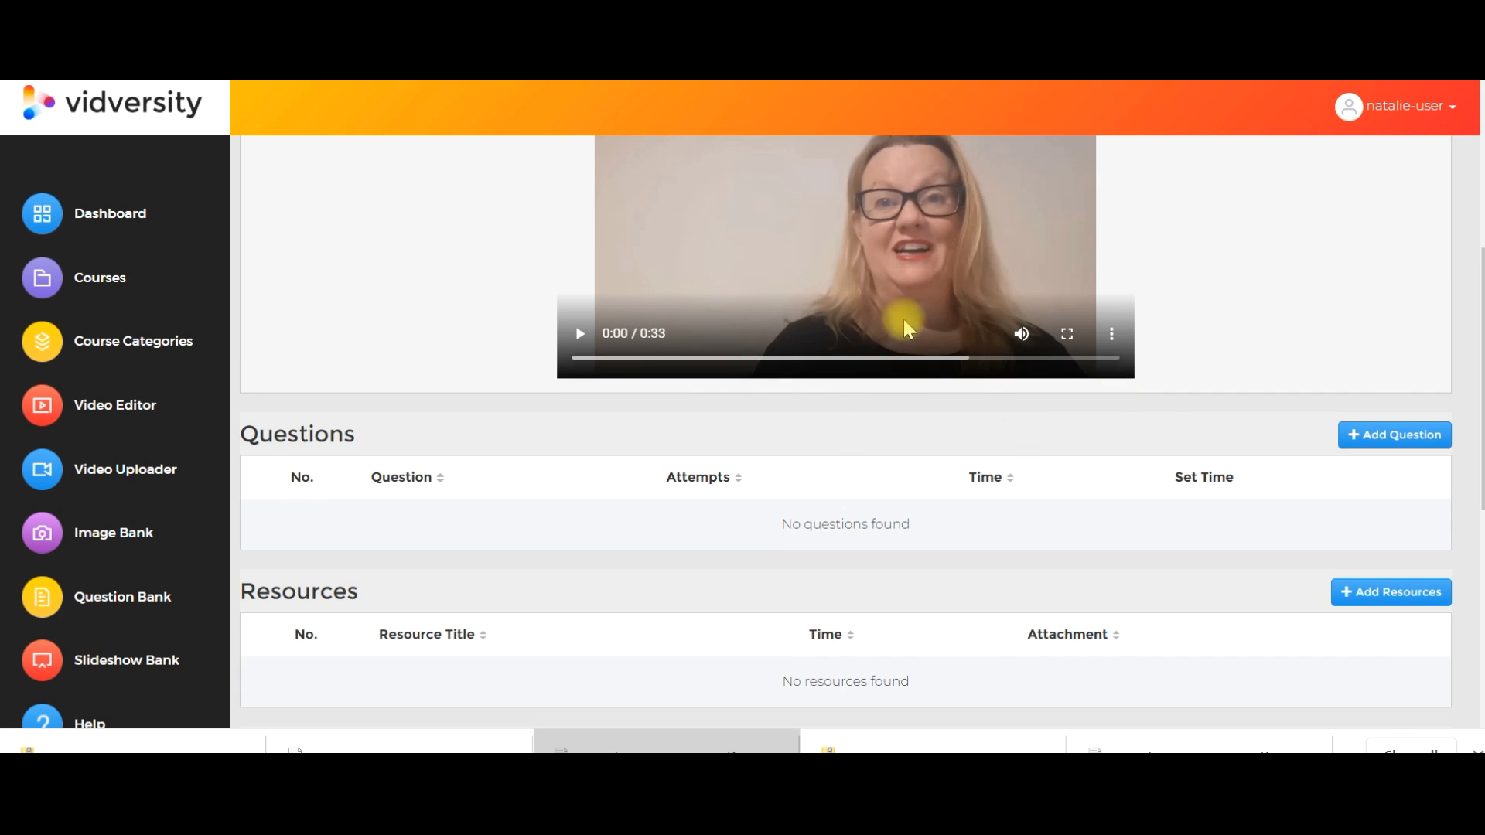
scroll(1399, 571, "down", 6)
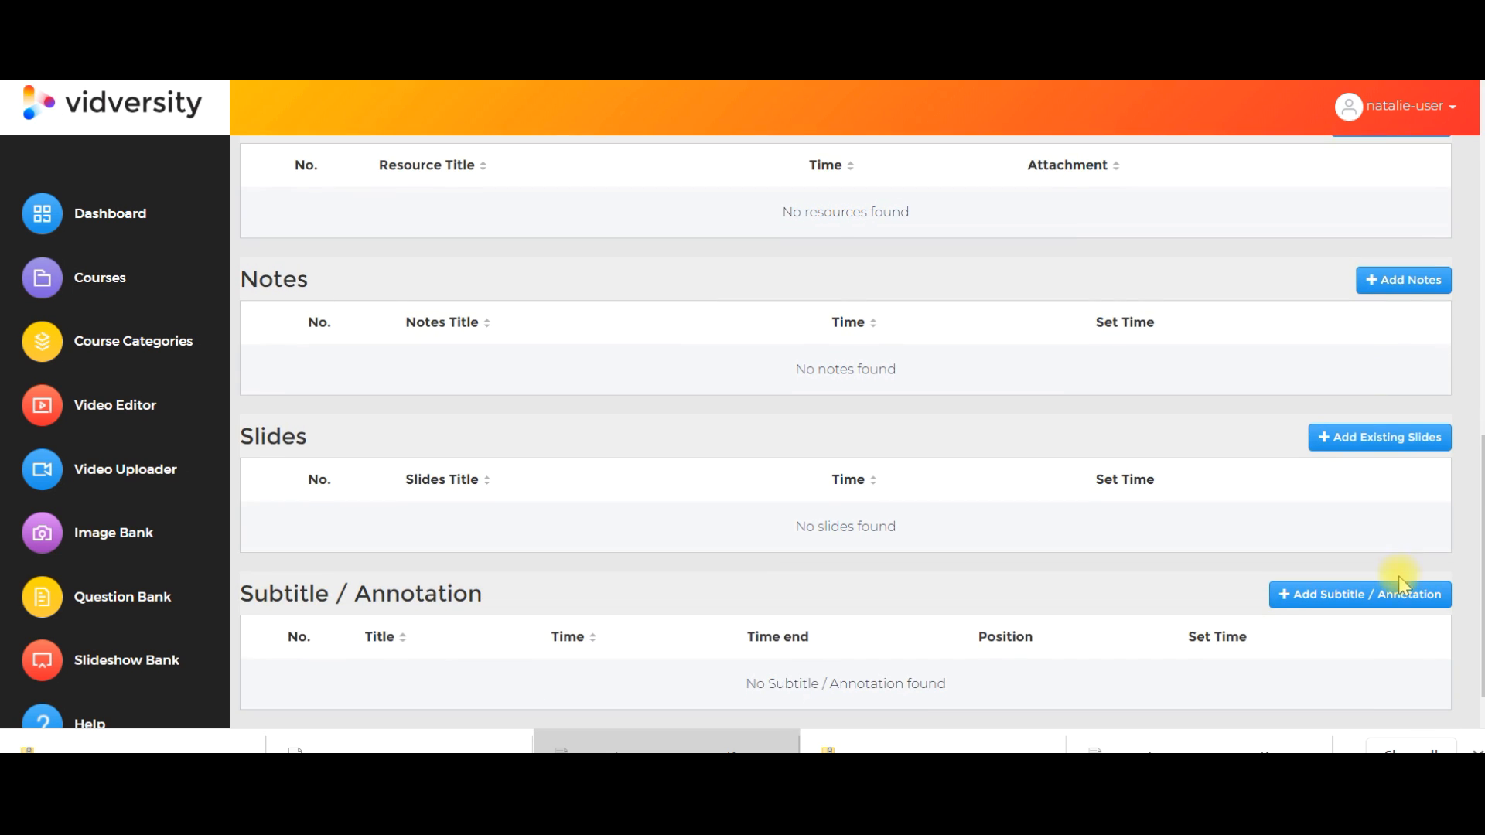
left_click(1362, 447)
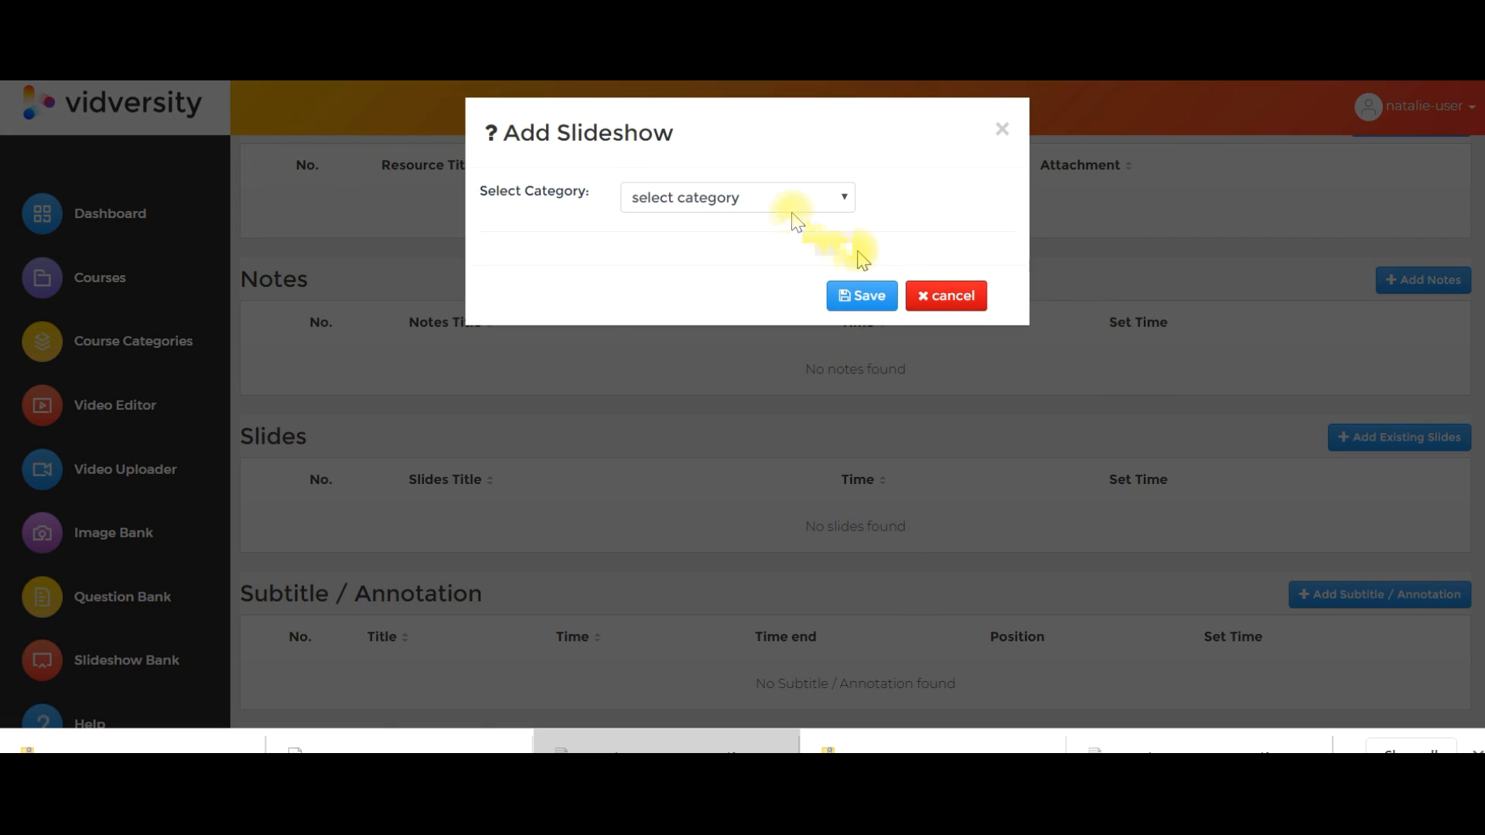
left_click(796, 198)
scroll(804, 588, "down", 3)
scroll(804, 588, "down", 4)
left_click(765, 747)
left_click(545, 277)
left_click(849, 348)
mouse_move(847, 534)
left_mouse_down()
mouse_move(917, 537)
mouse_move(865, 544)
left_mouse_up()
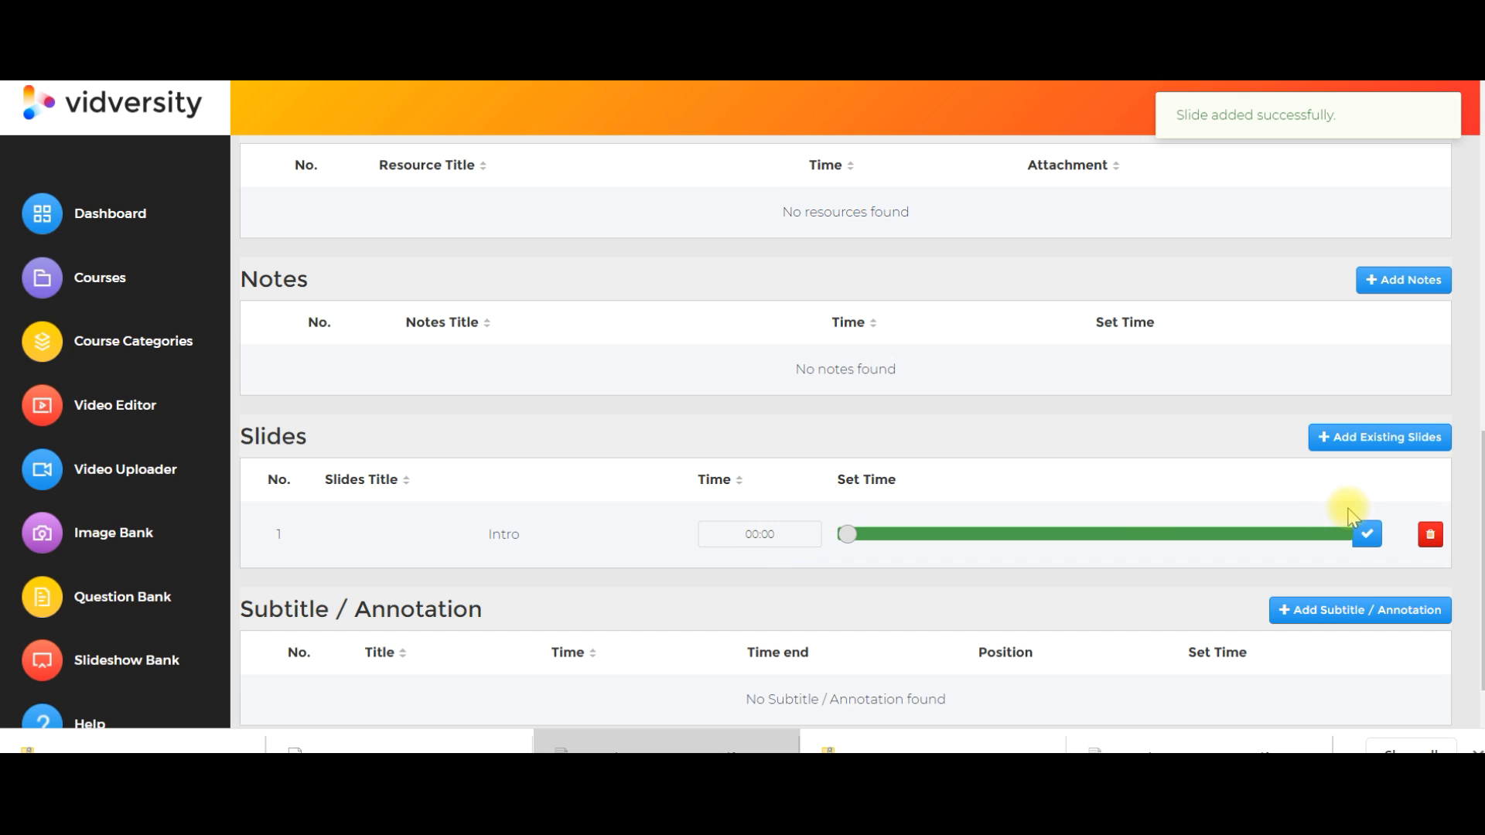
left_click(1367, 534)
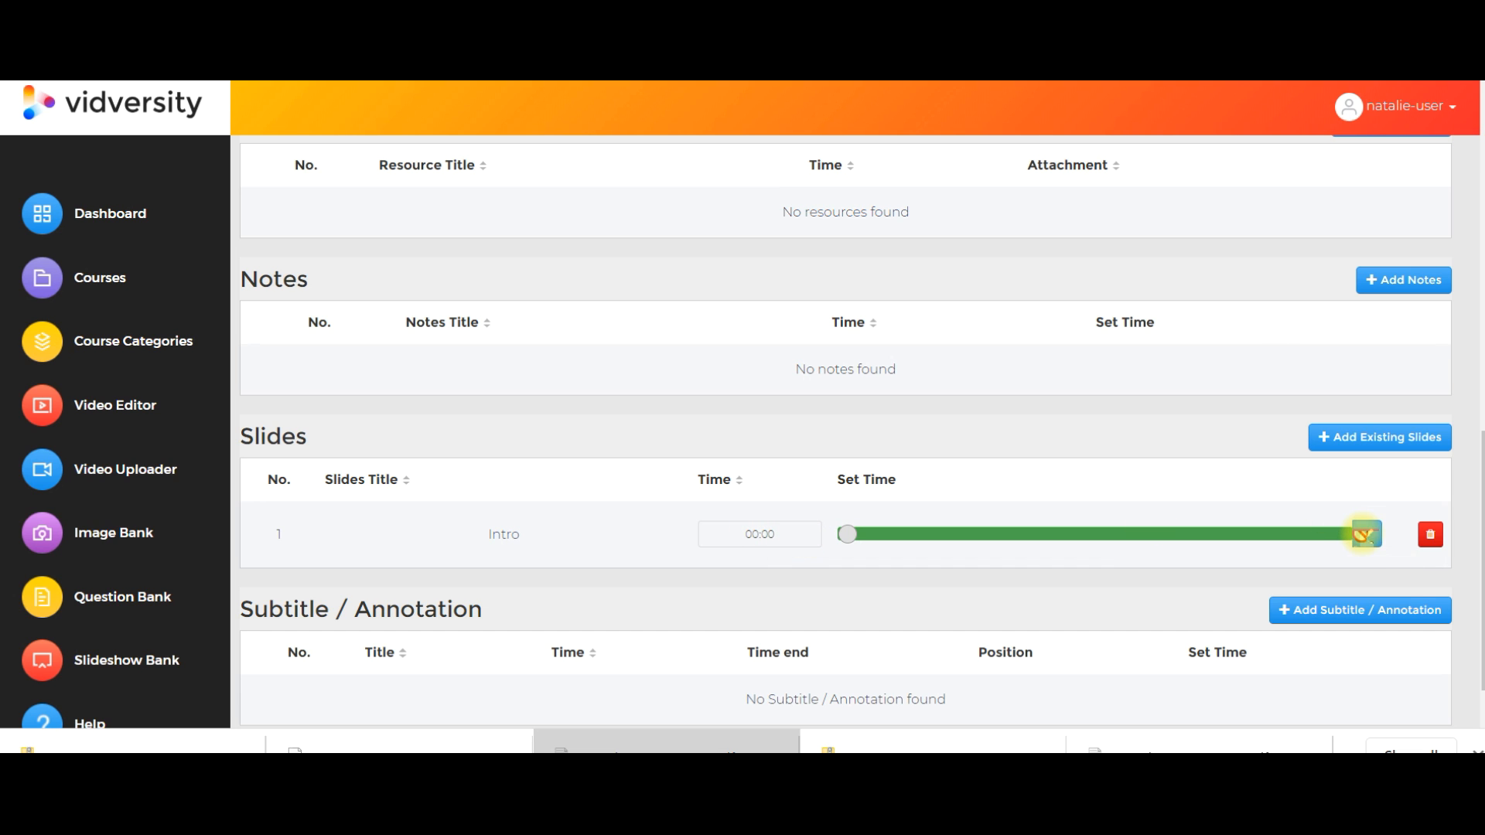
- Return to the "Welcome to my webinar" course and publish it
scroll(1029, 415, "up", 10)
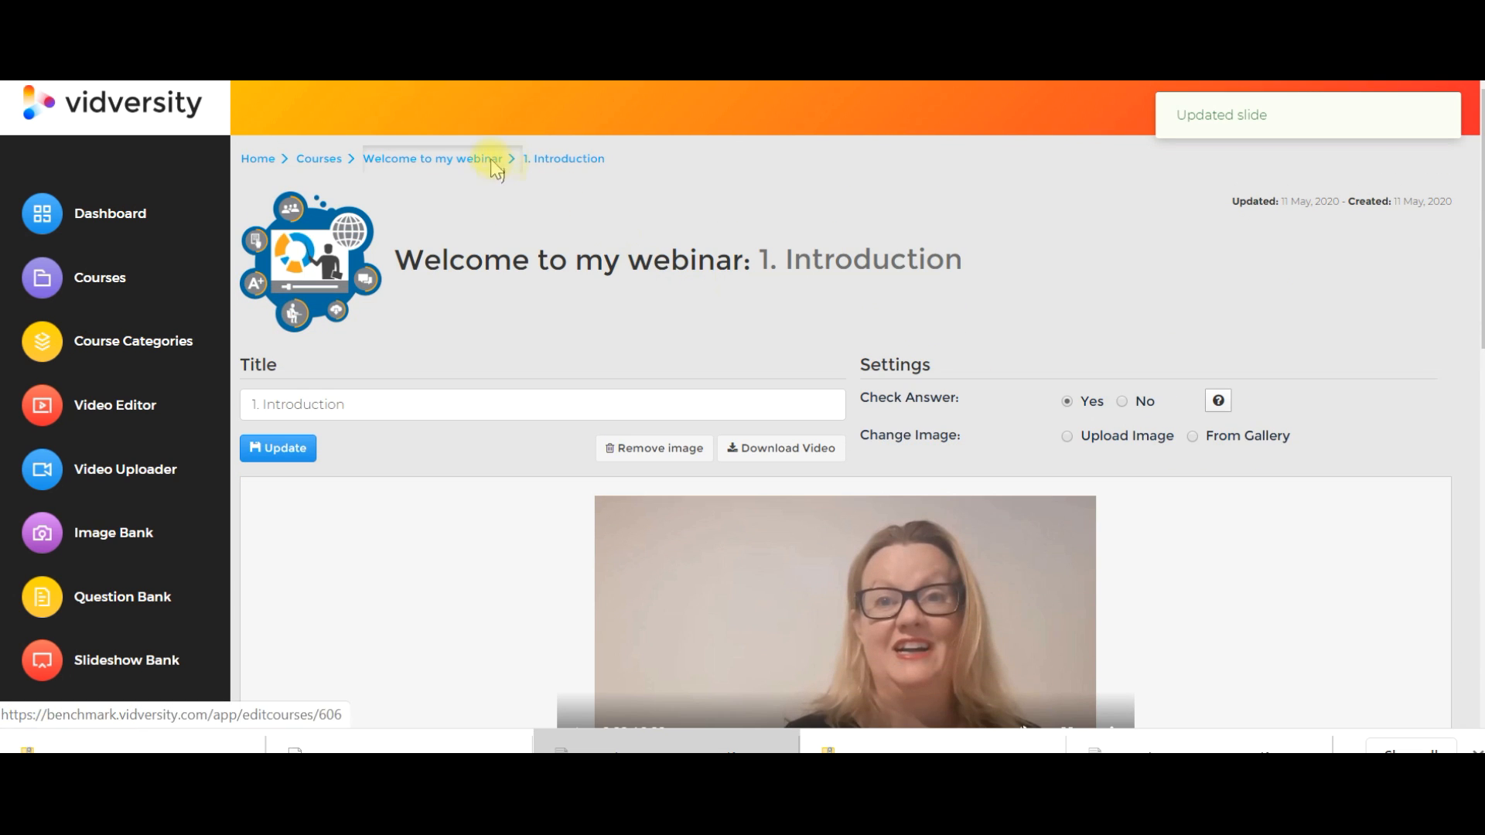
left_click(496, 158)
left_click(659, 296)
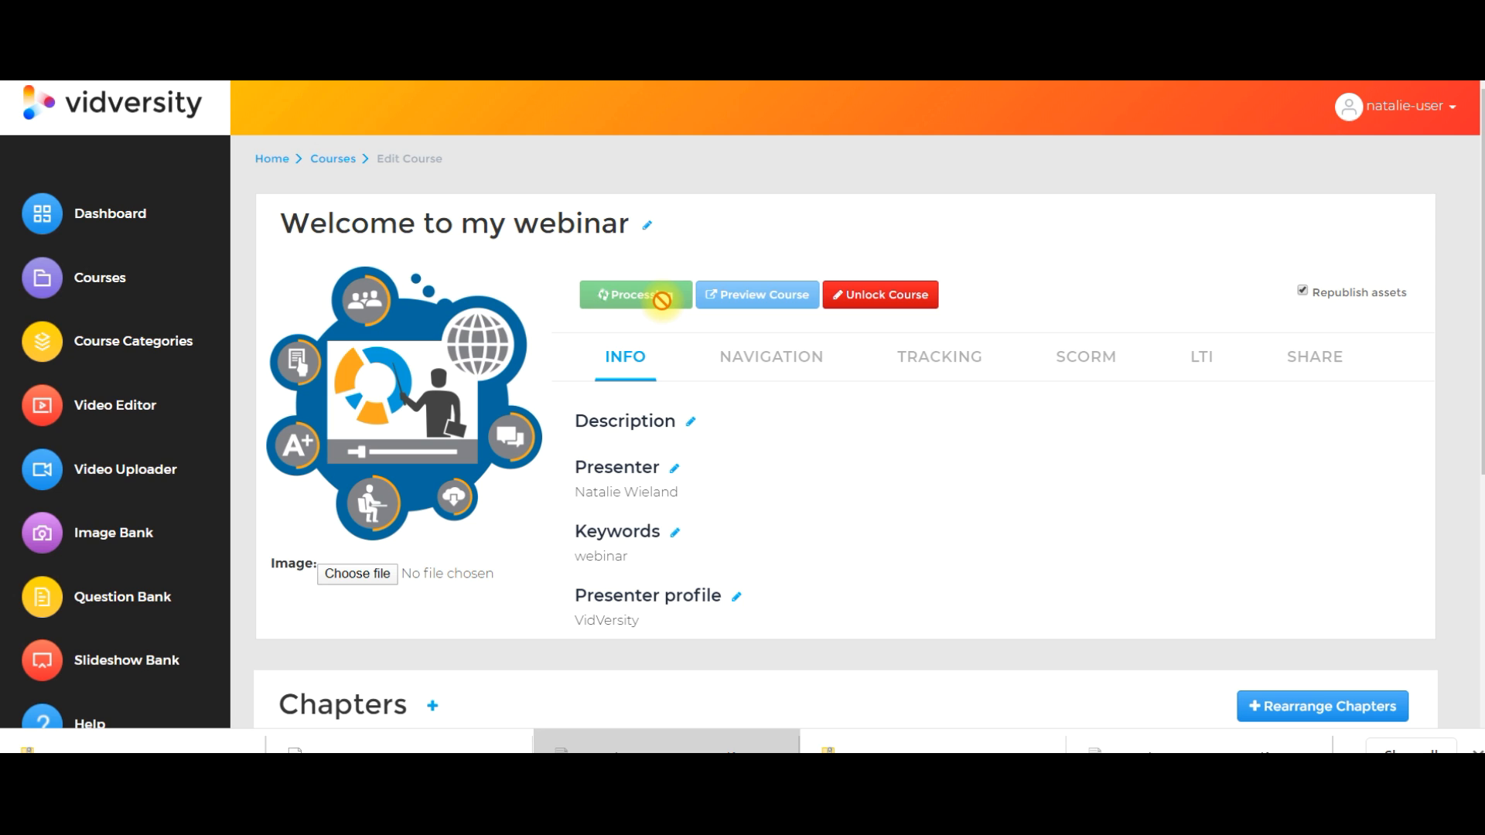
- Preview the published course, going through both intro slides and playing the introduction video
left_click(754, 294)
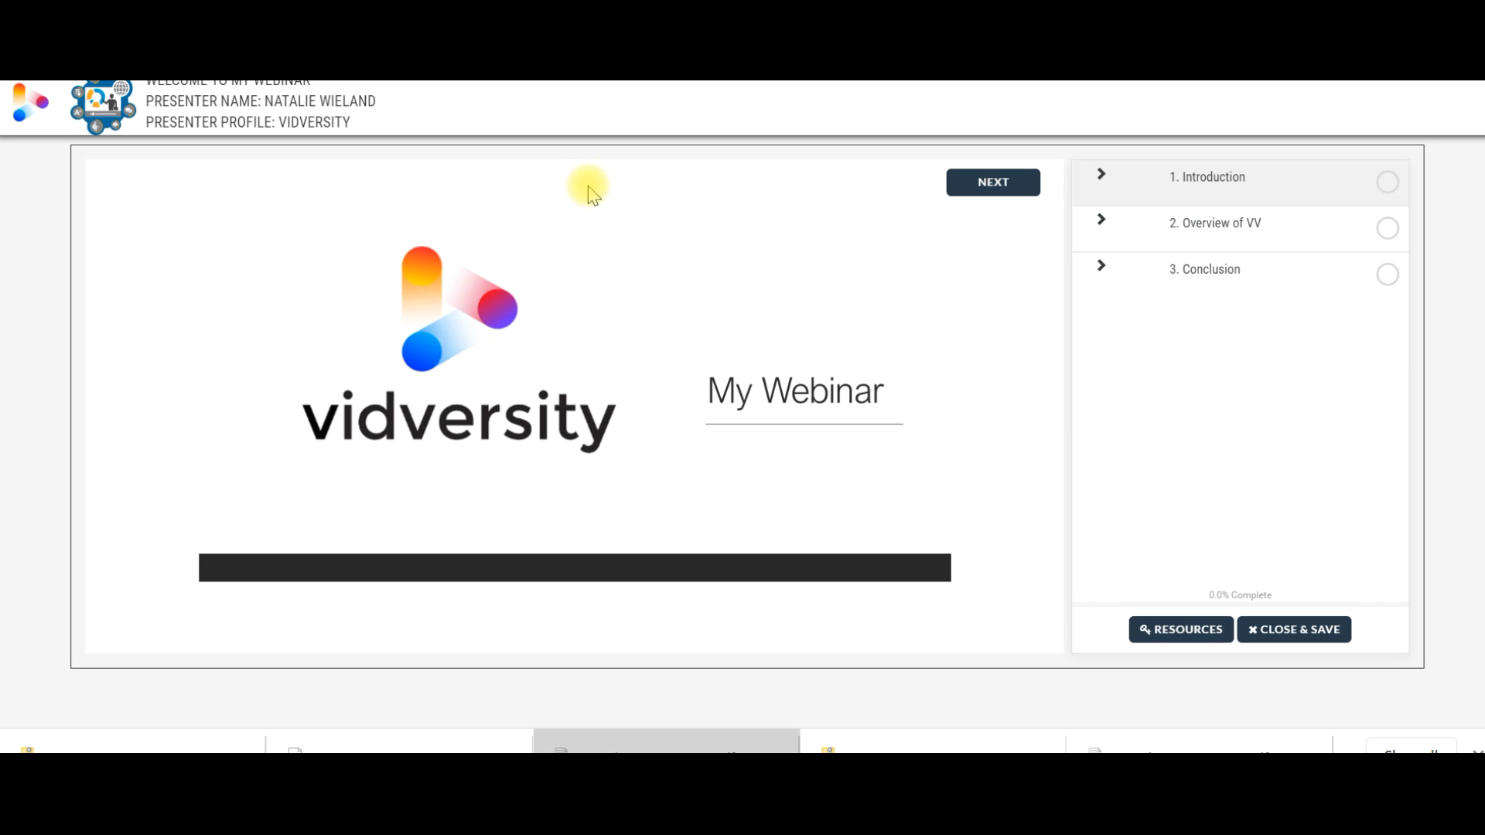
left_click(969, 187)
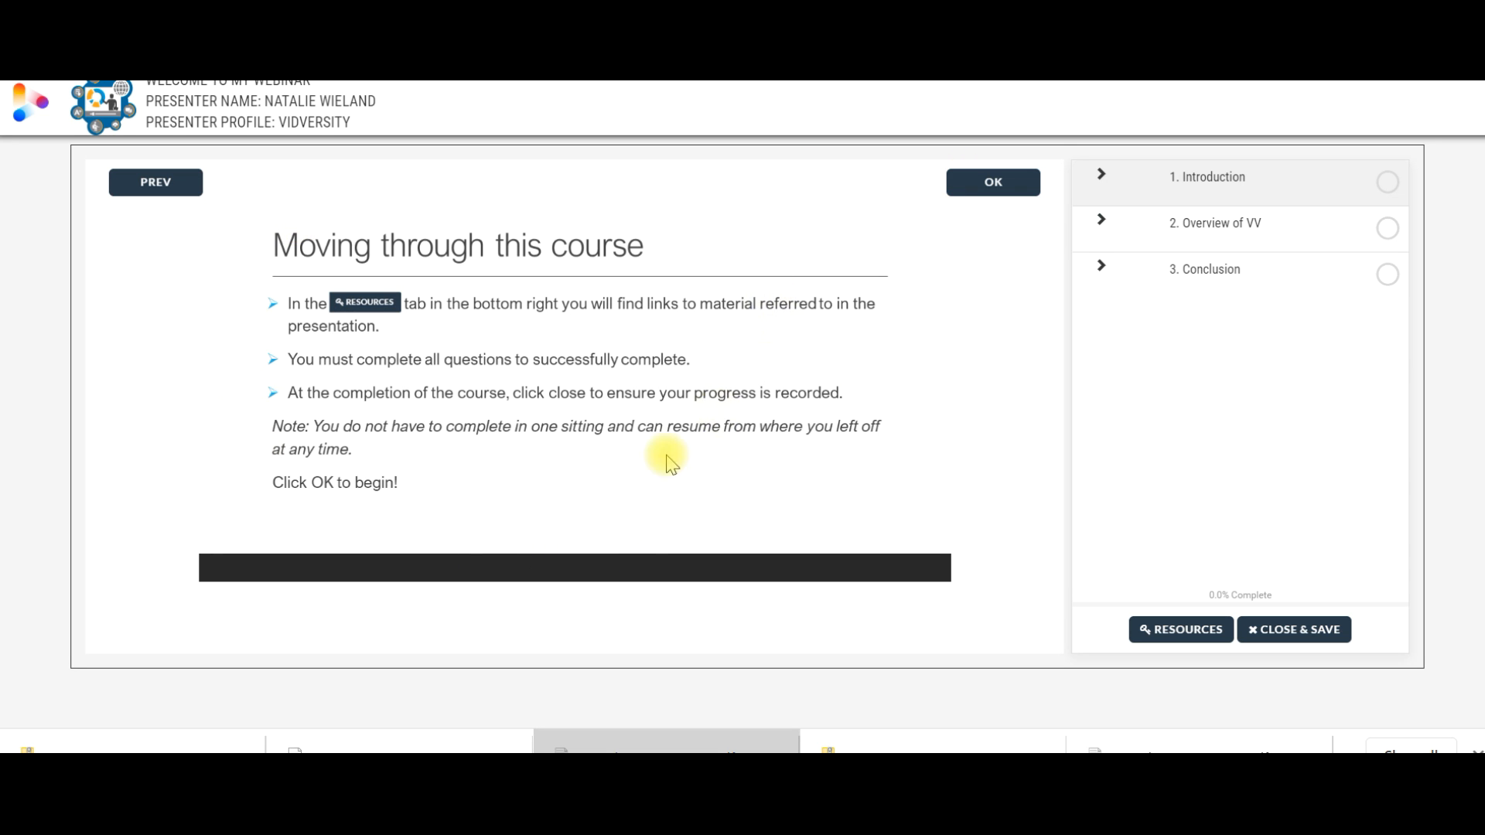
left_click(975, 186)
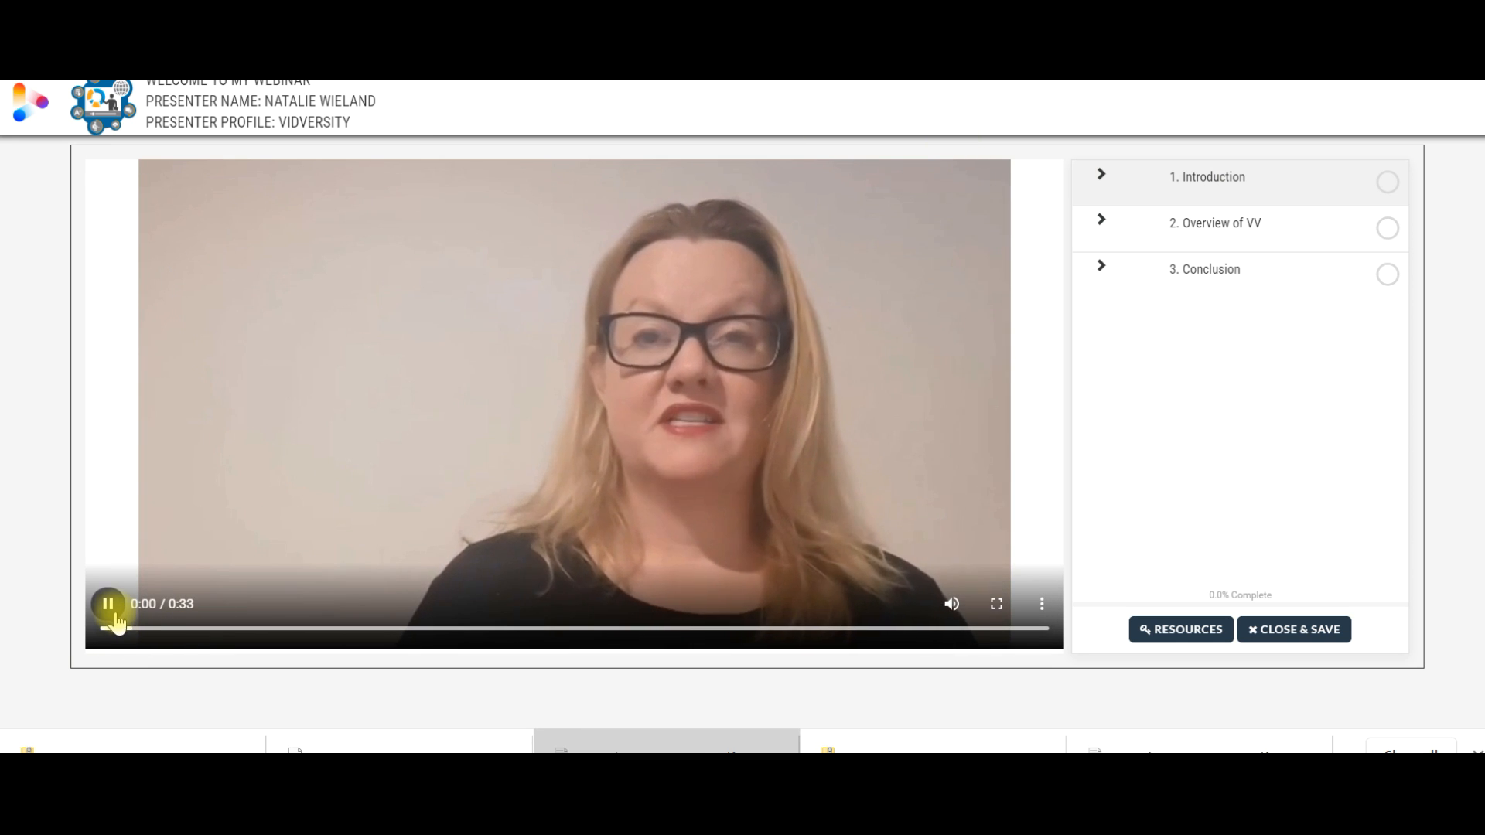
left_click(112, 607)
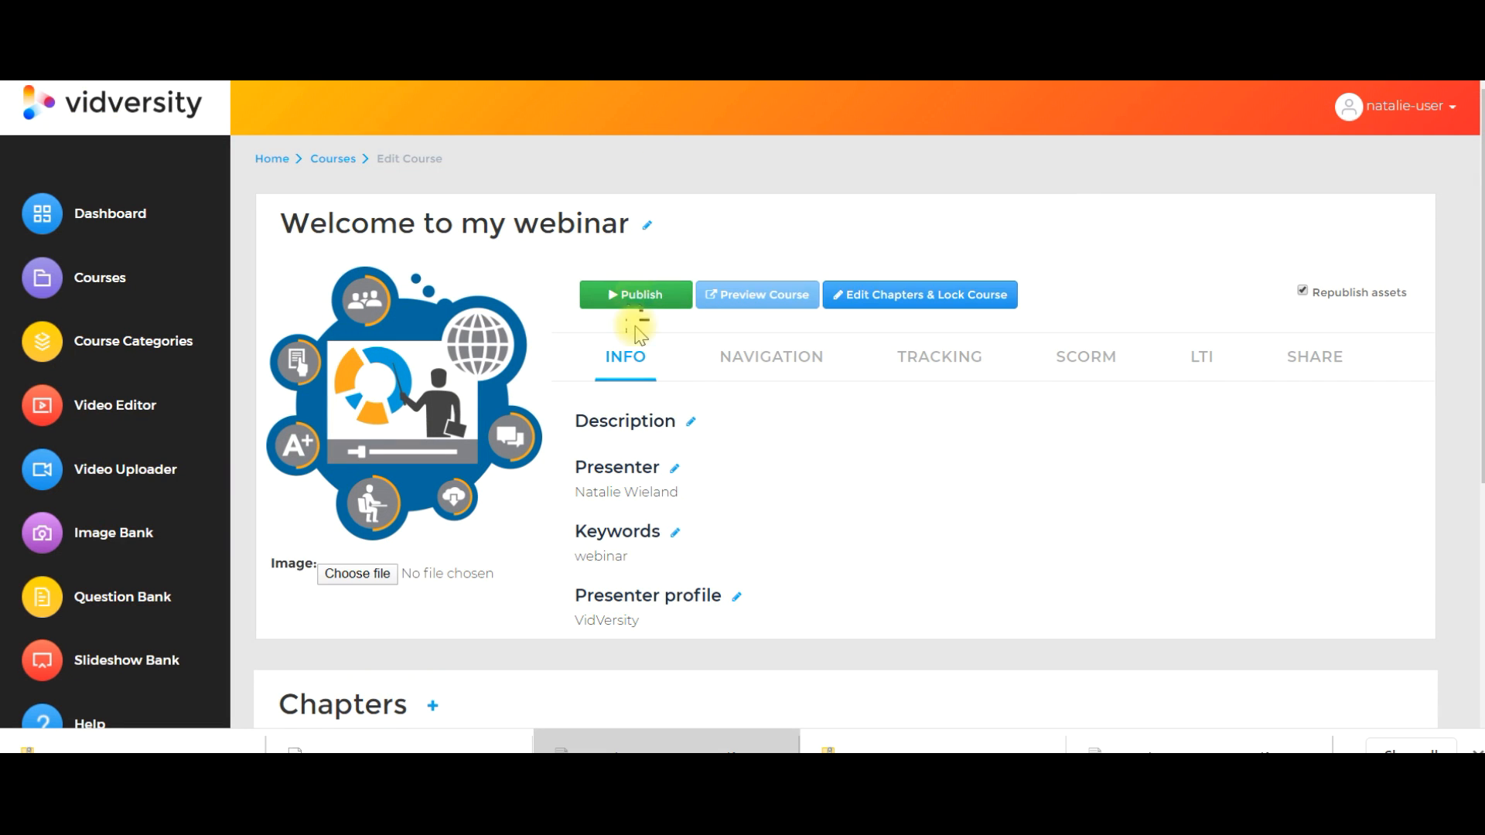
- Unpublish the course and lock it for editing the chapter "1. Introduction"
left_click(638, 307)
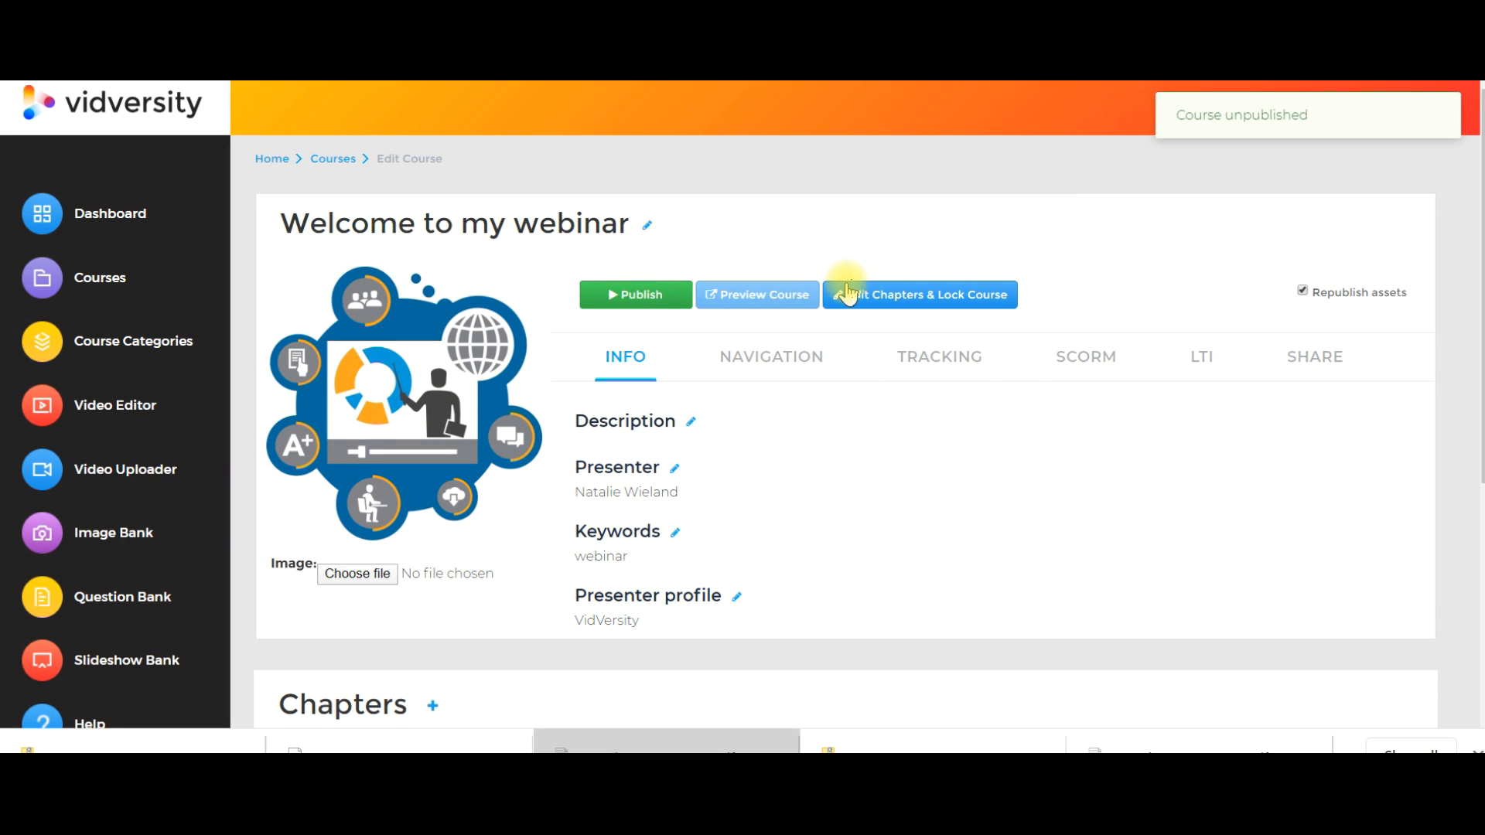
left_click(860, 303)
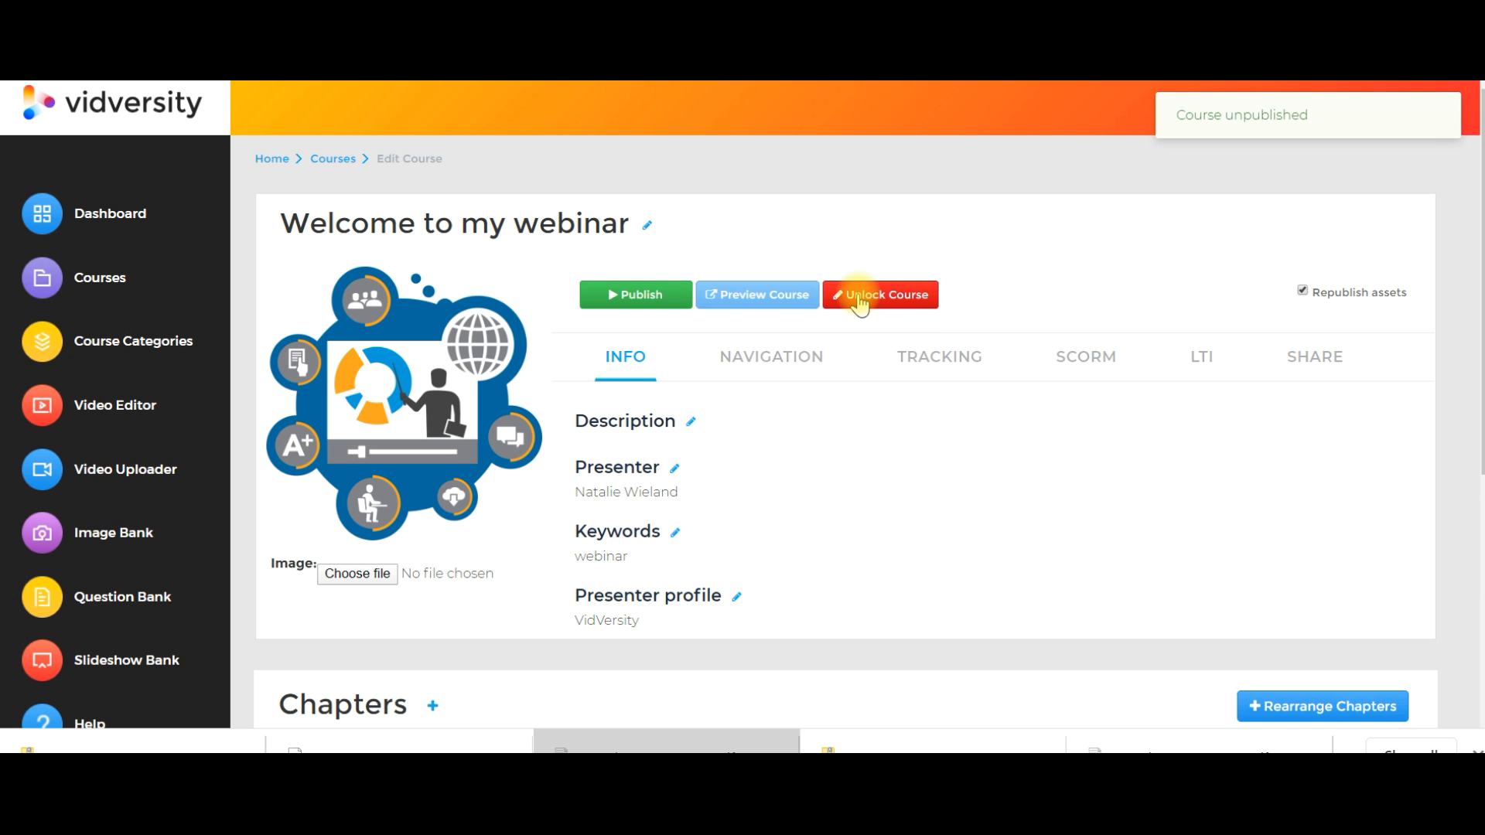
scroll(859, 303, "down", 5)
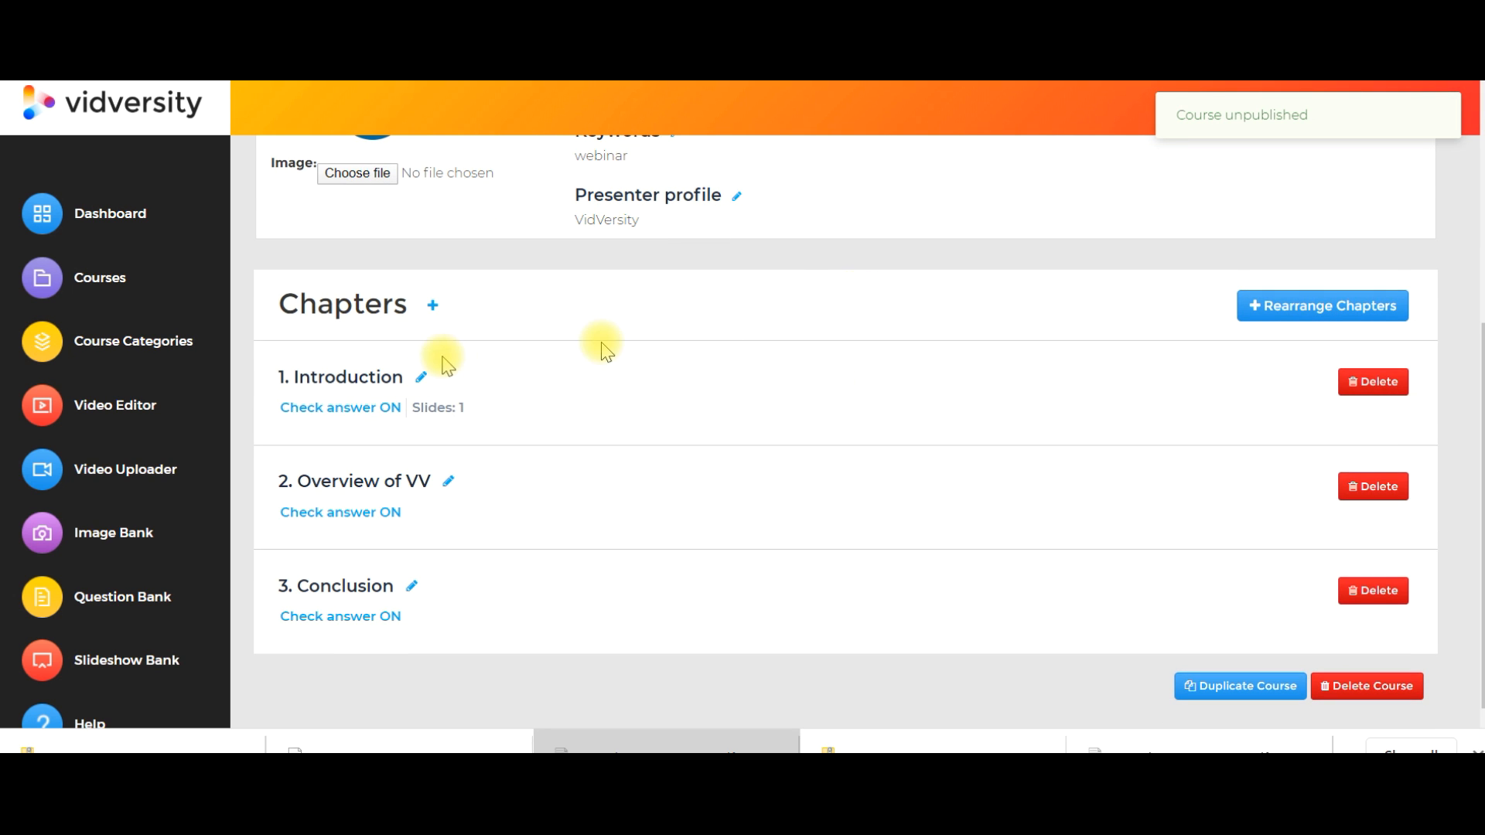
left_click(696, 384)
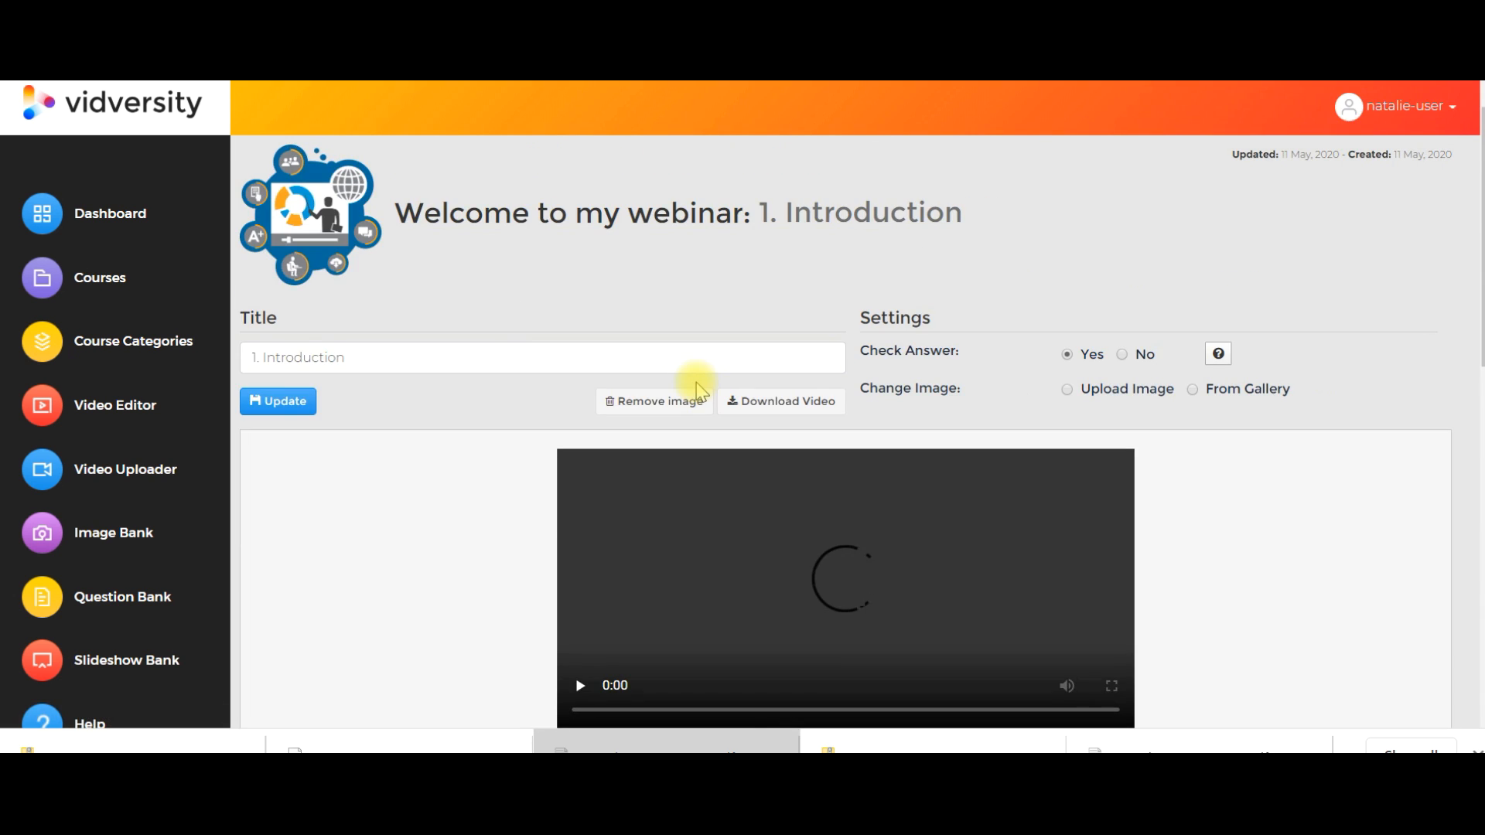
- Start a subtitle/annotation titled "Slide 1" for the chapter and set its position to Annotation - Top Right
scroll(696, 382, "down", 6)
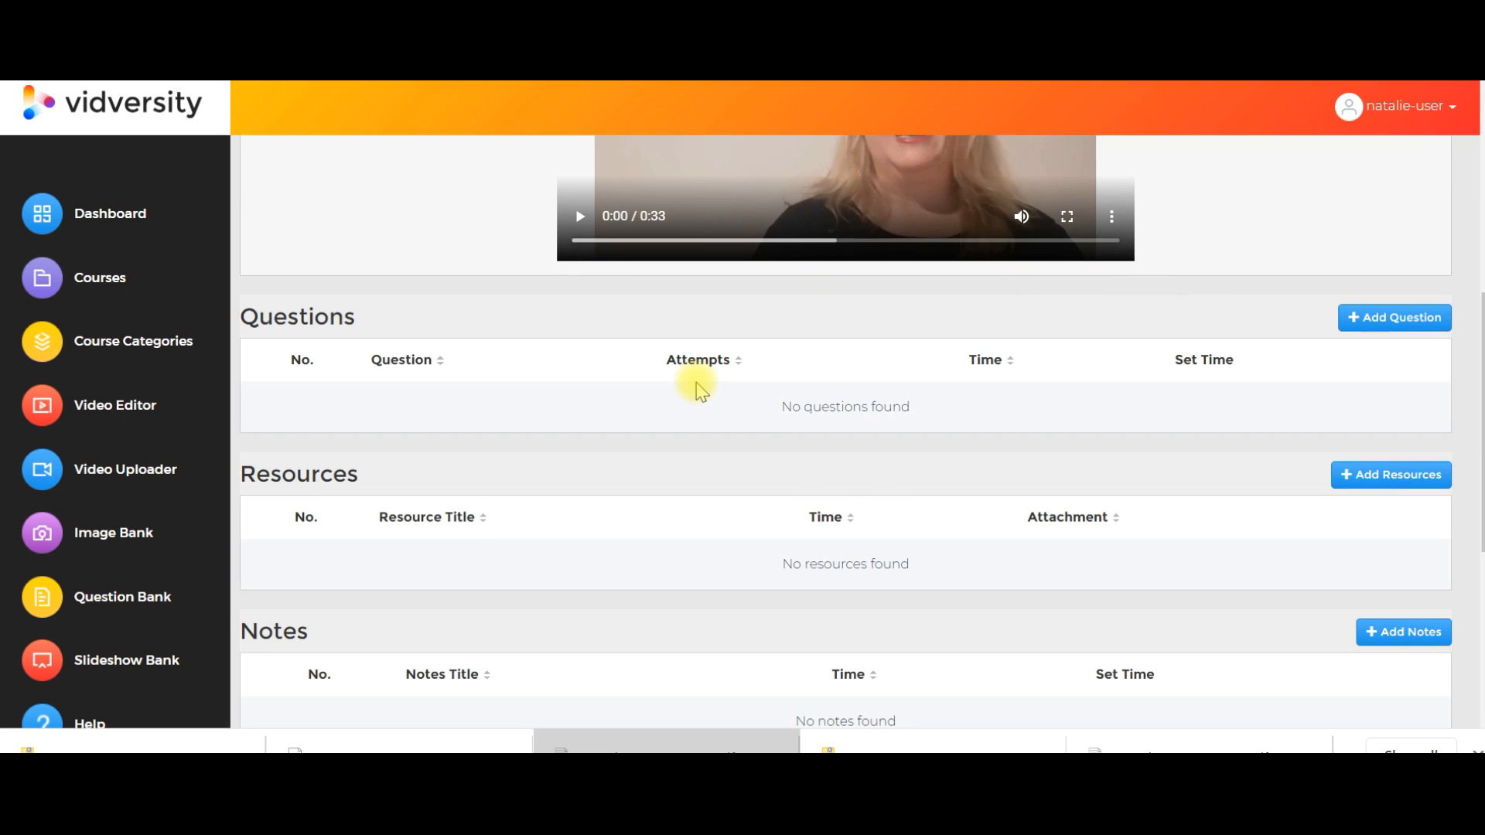
scroll(702, 391, "down", 5)
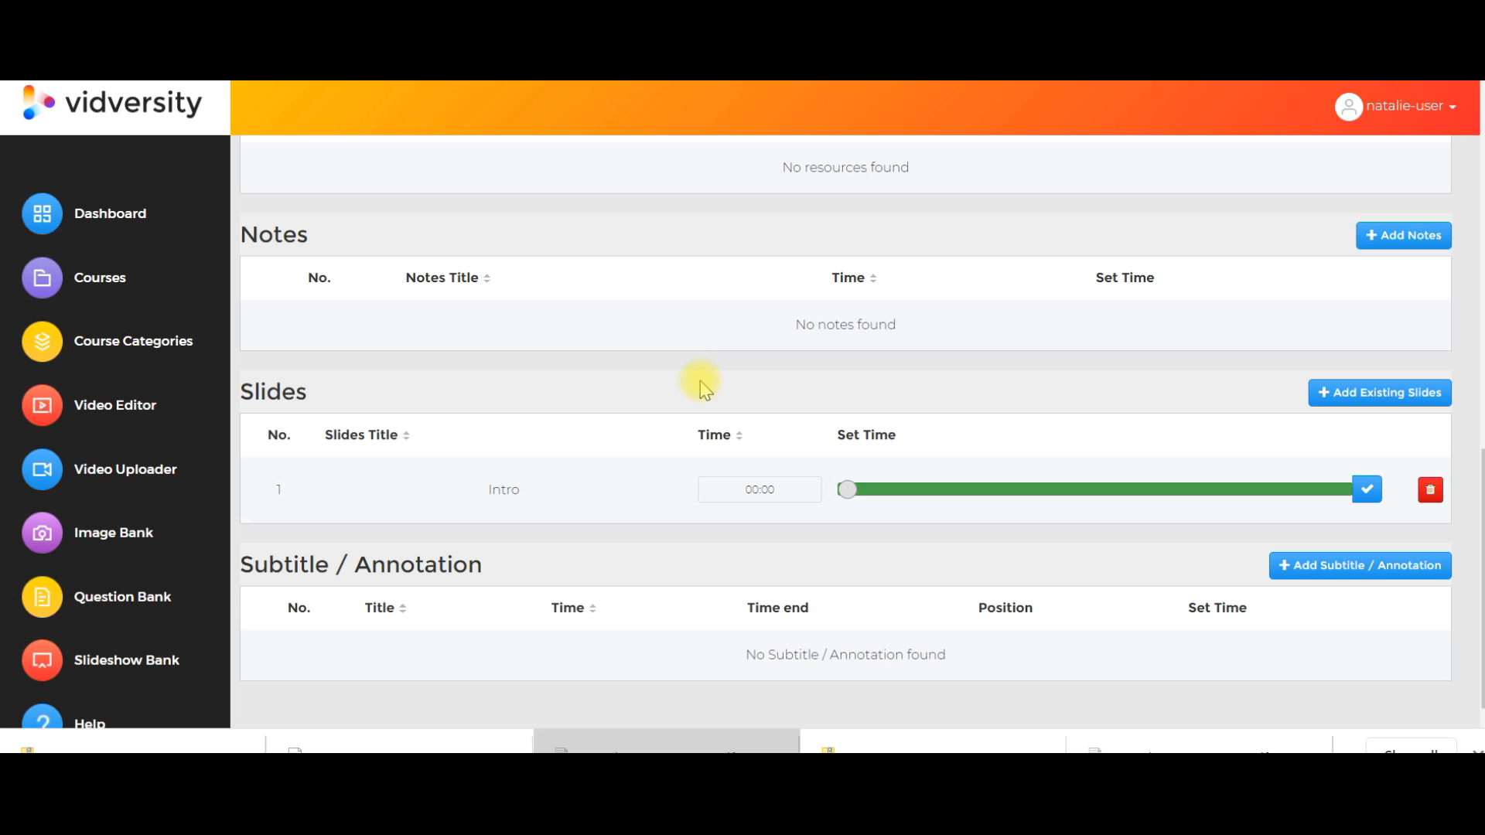
left_click(1306, 567)
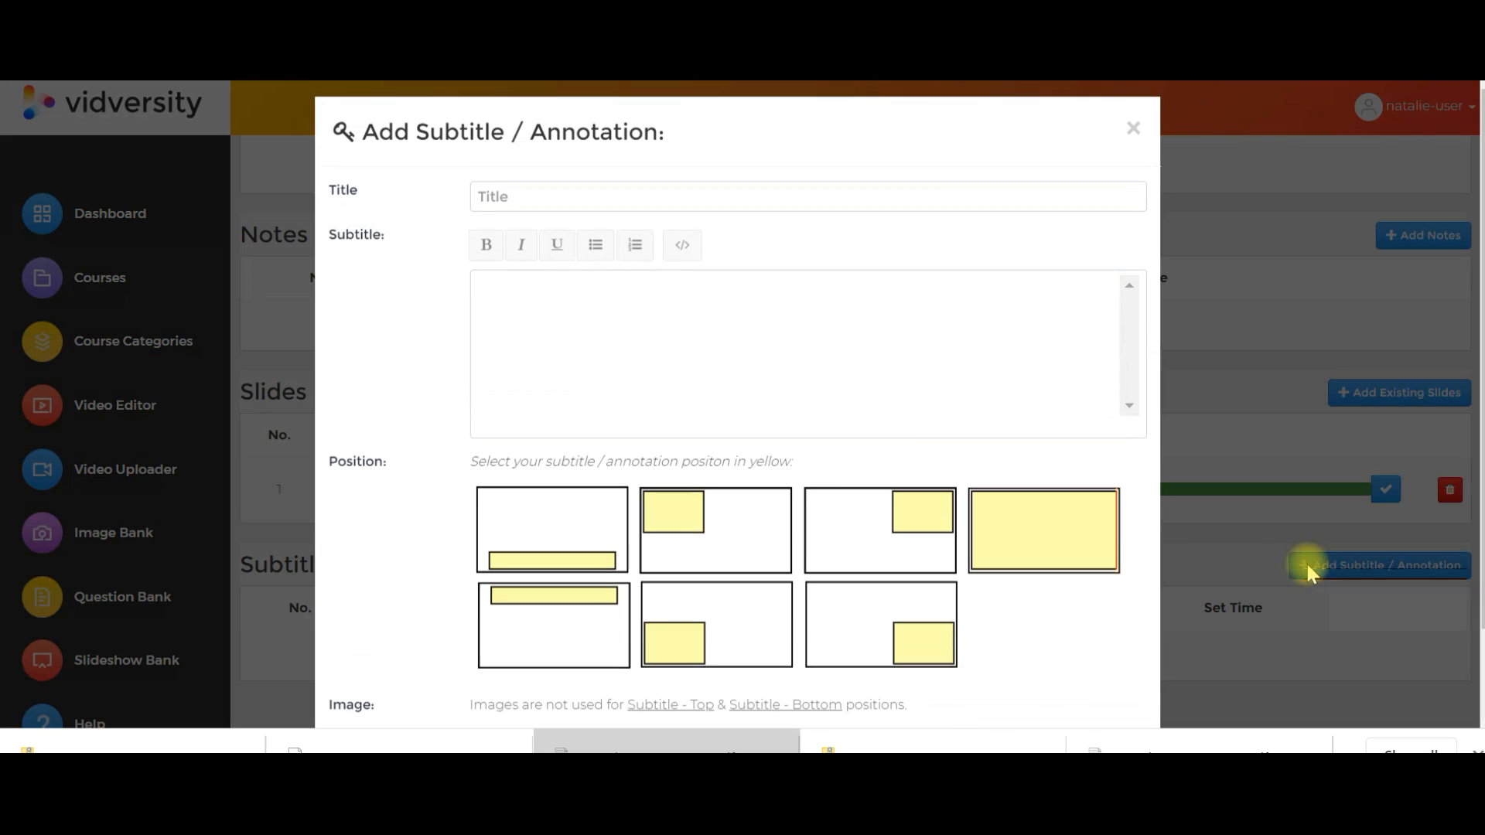
left_click(527, 204)
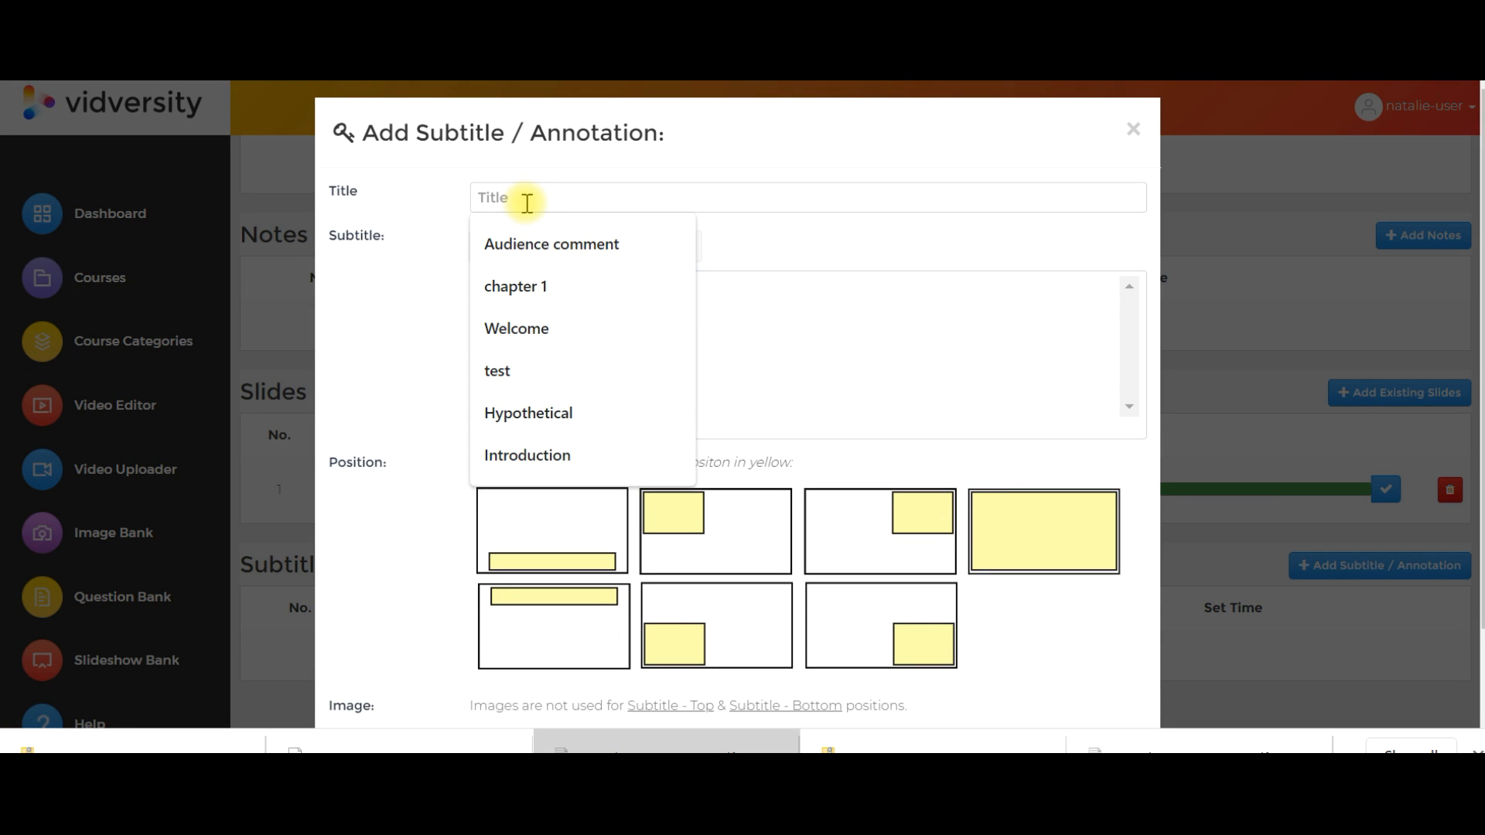
type("Slide 1")
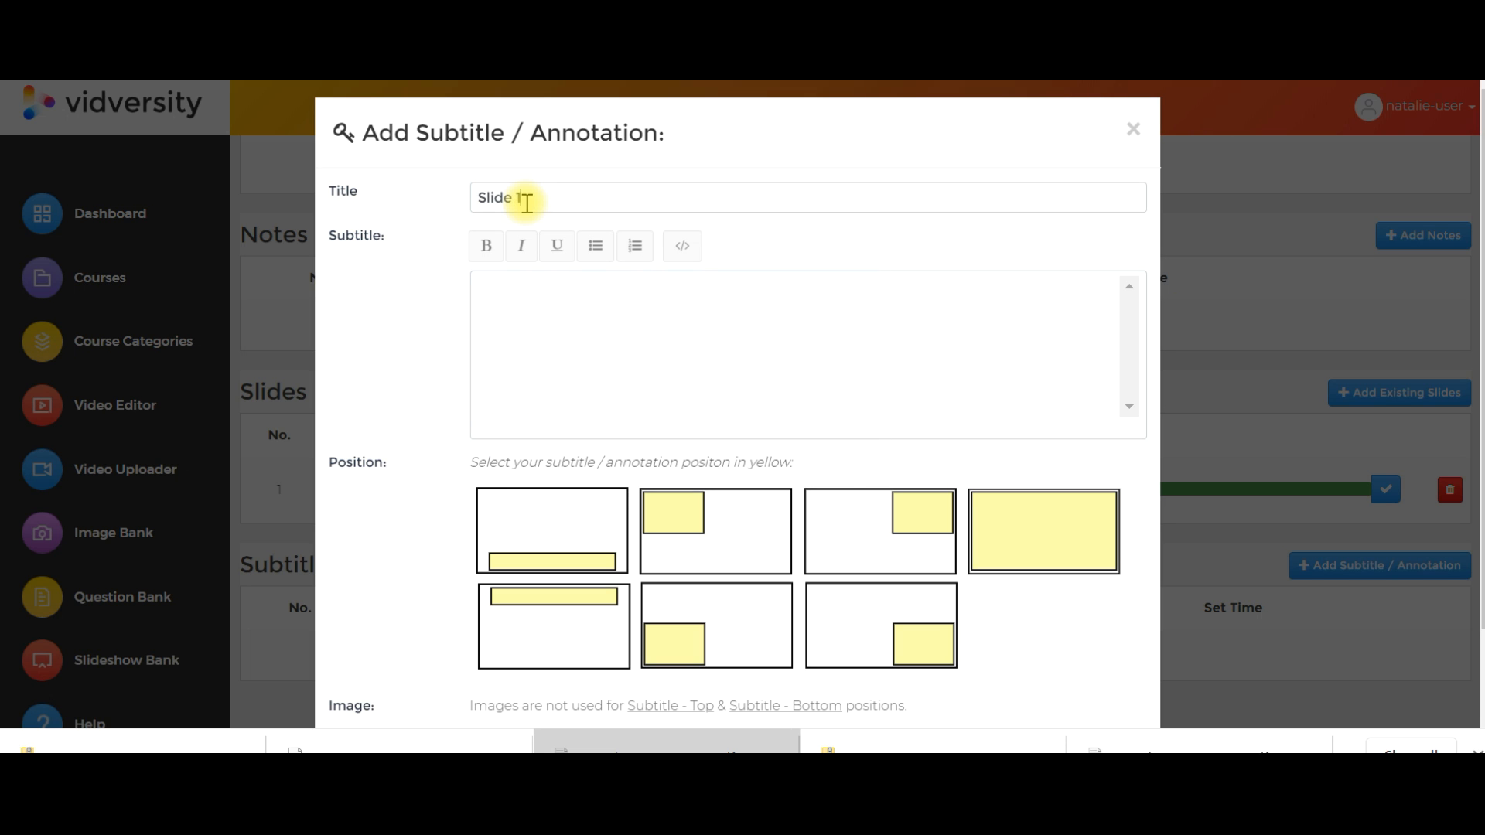
left_click(905, 509)
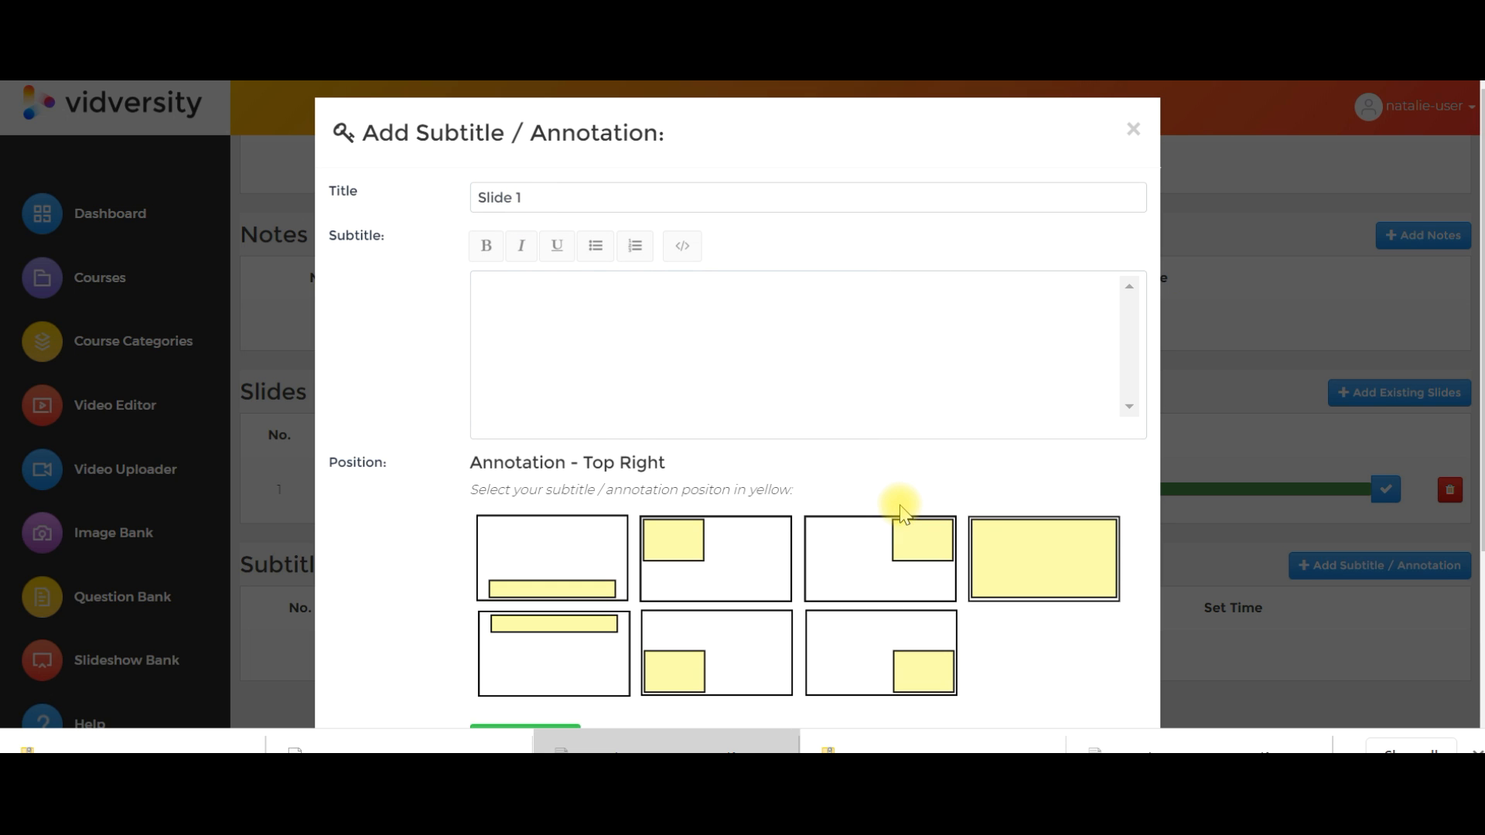
scroll(901, 510, "down", 3)
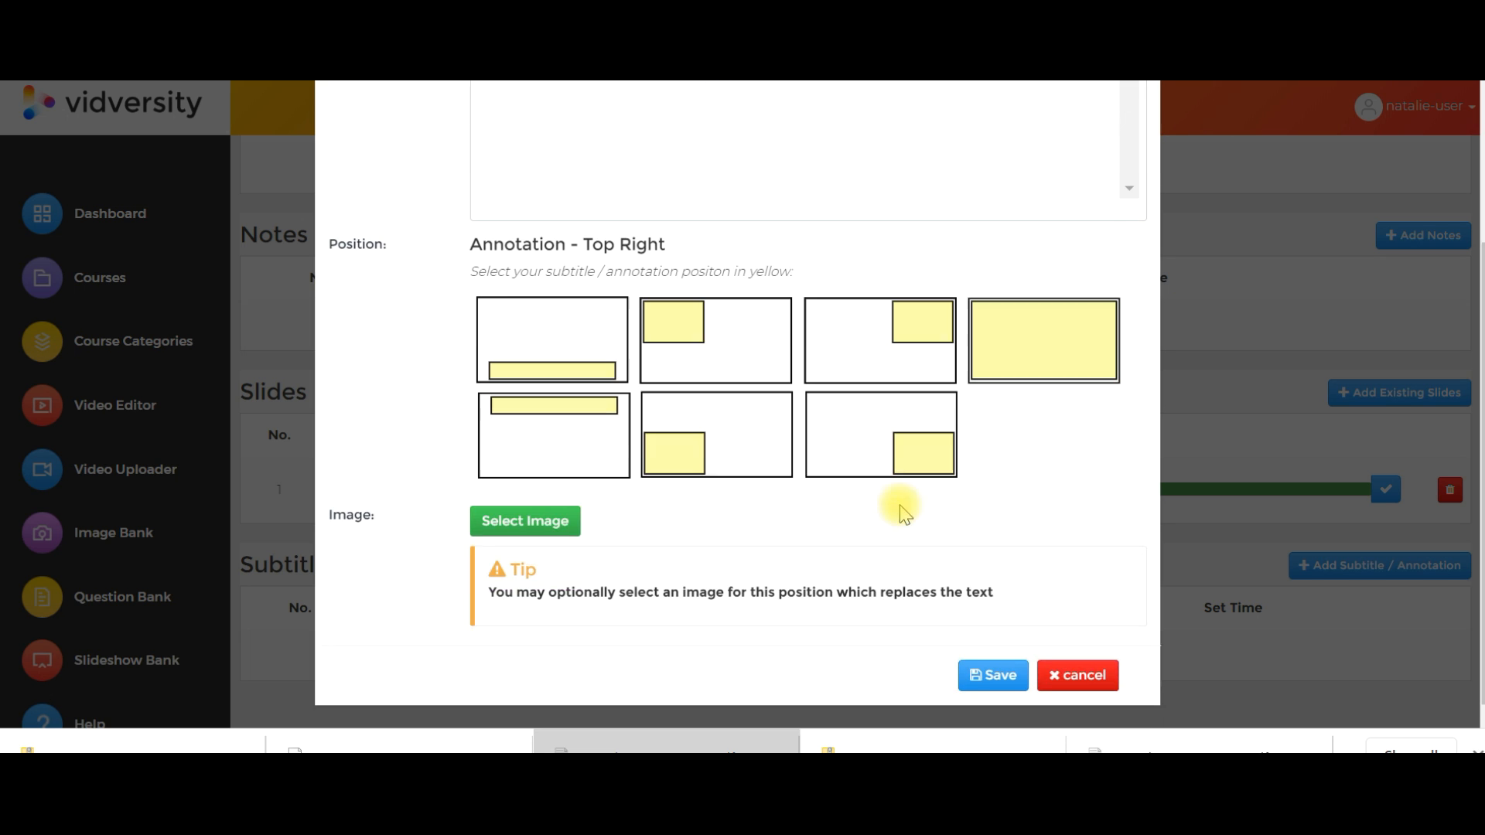
- Upload the image Slide4 from the exported slides as the annotation's image and save the annotation
left_click(526, 517)
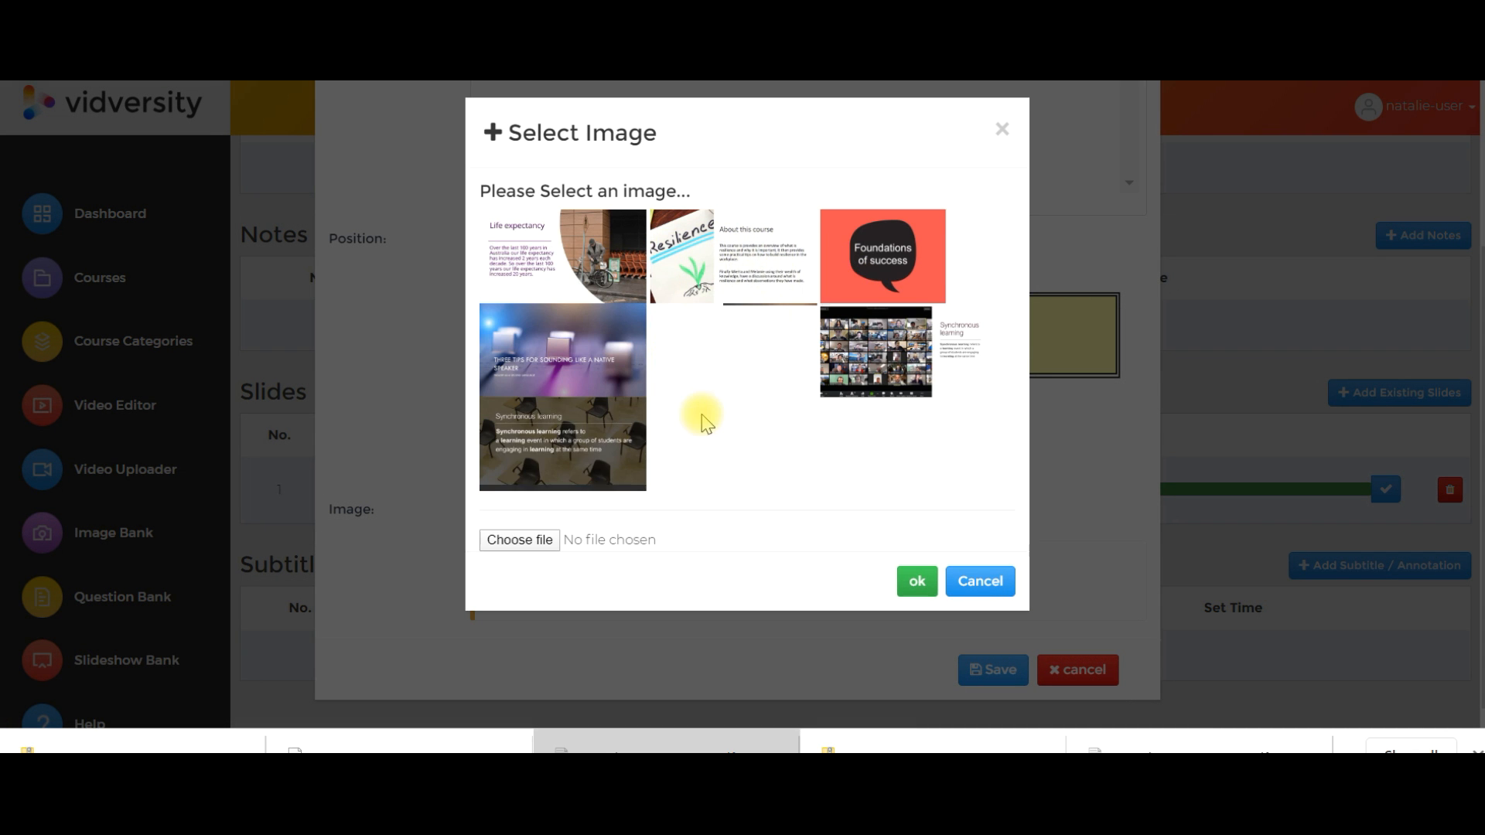
left_click(523, 540)
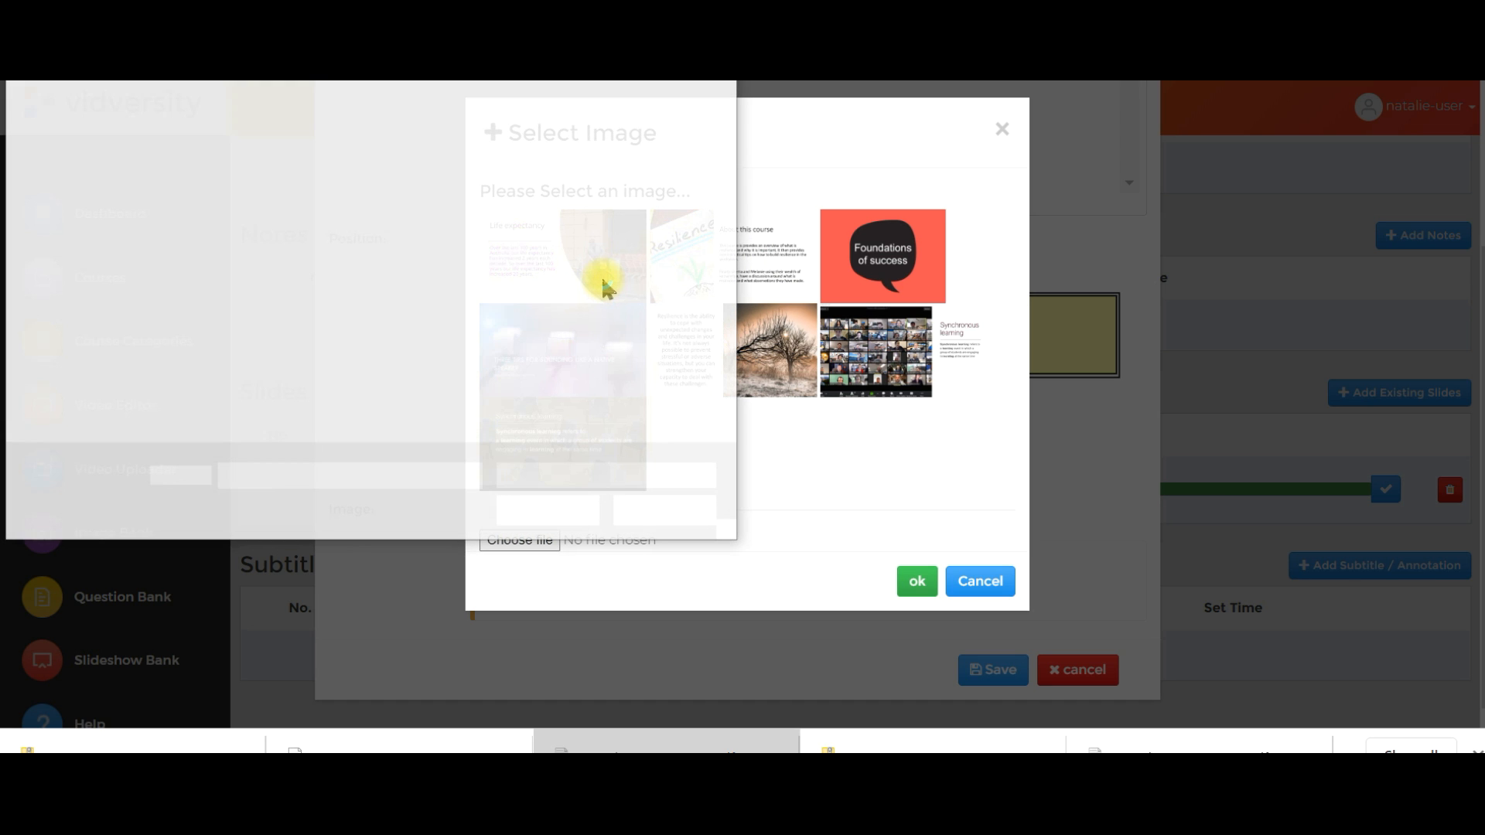
left_click(630, 147)
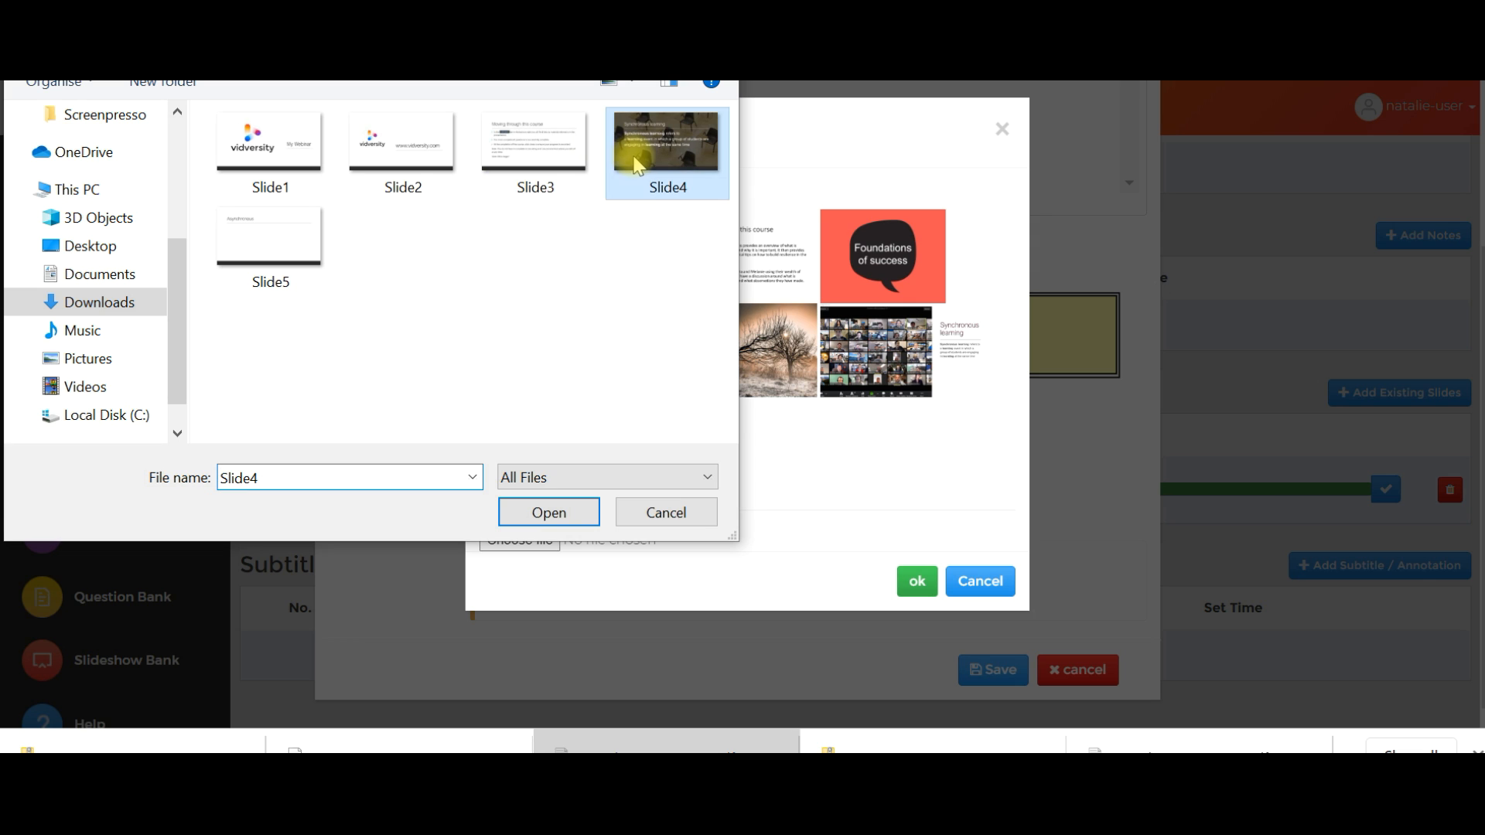
left_click(556, 509)
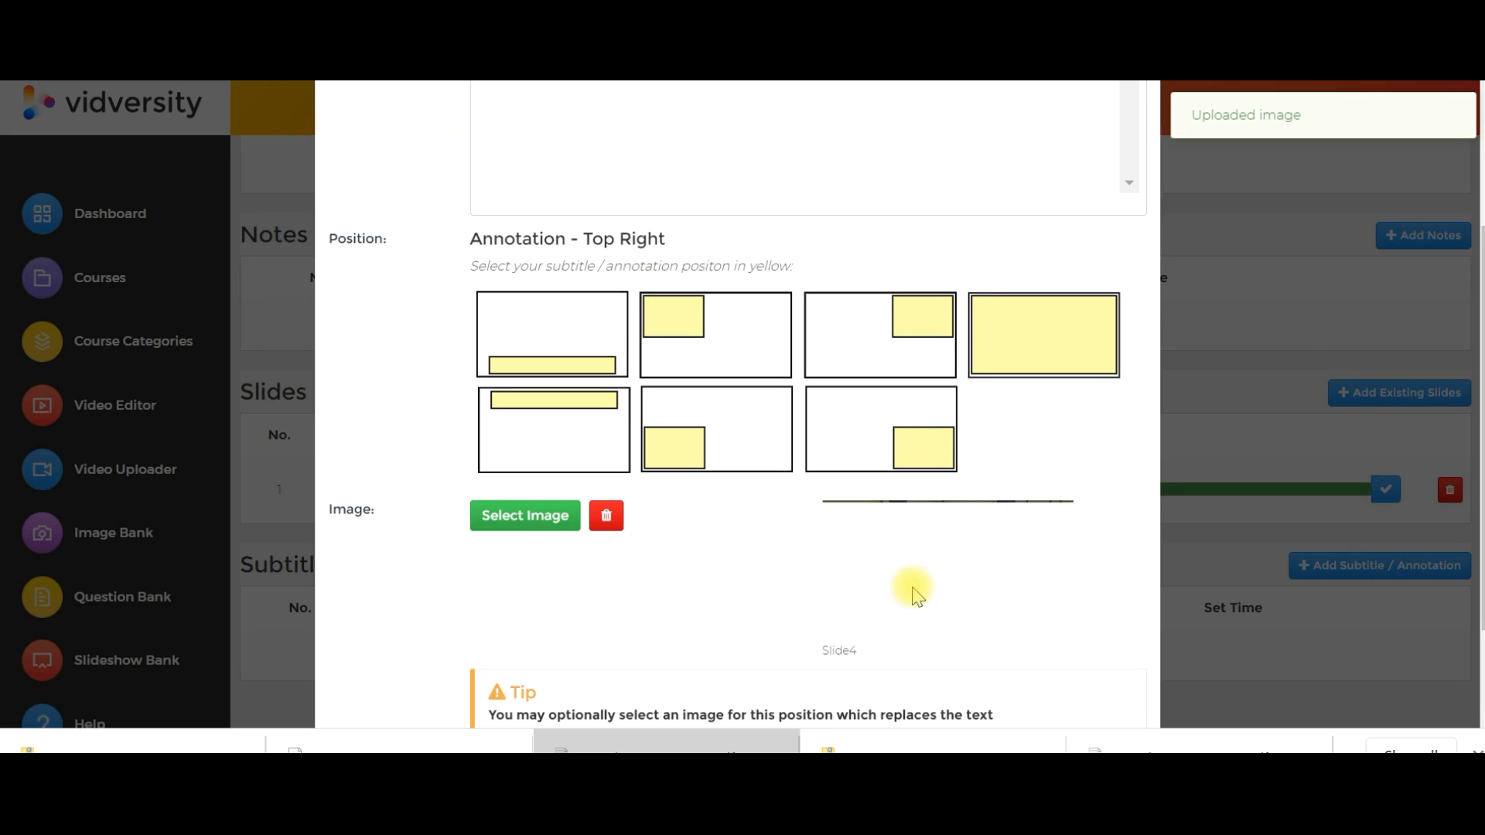
scroll(921, 588, "down", 3)
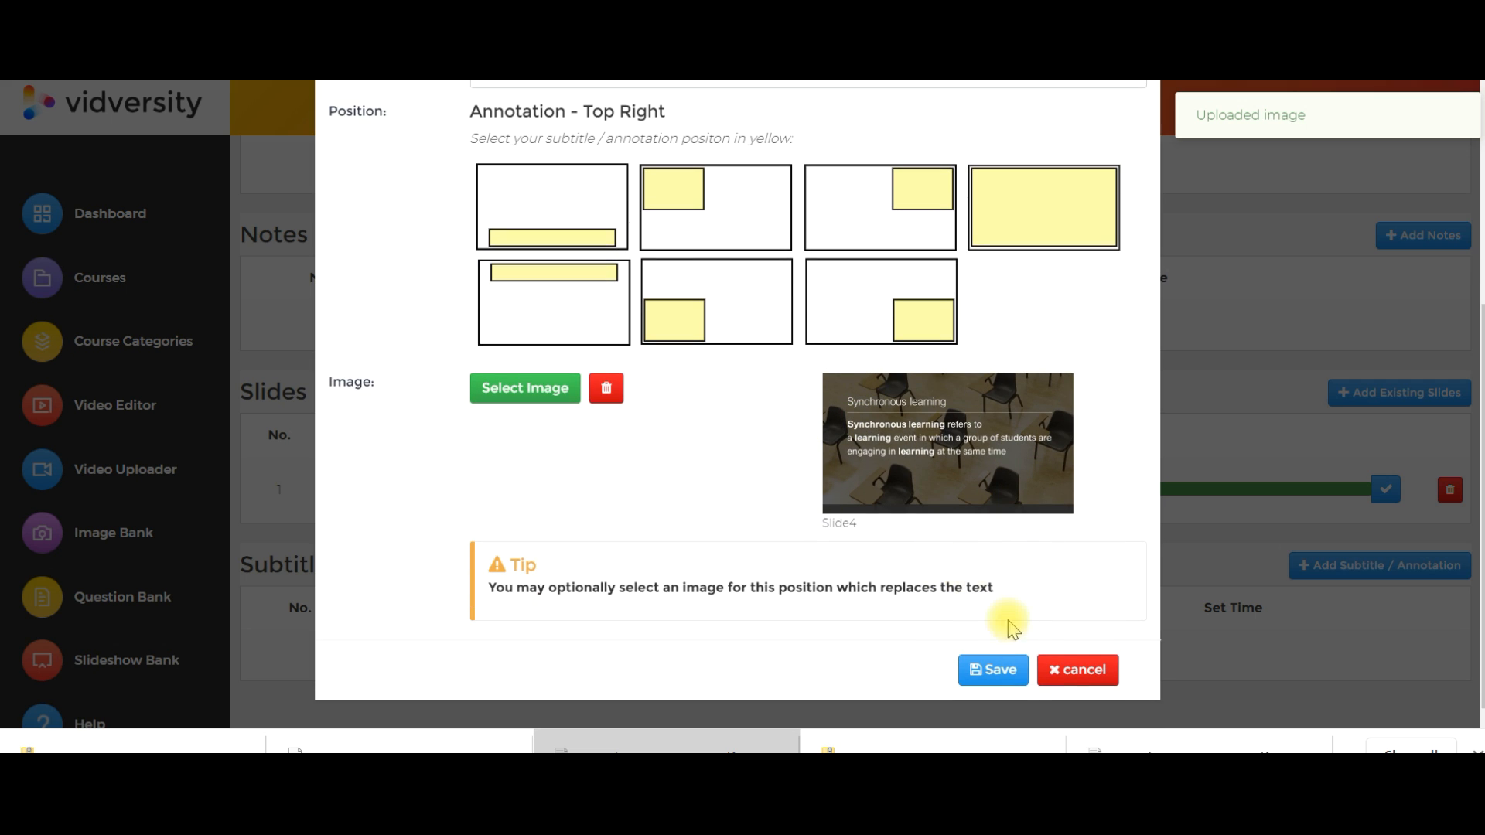
left_click(993, 671)
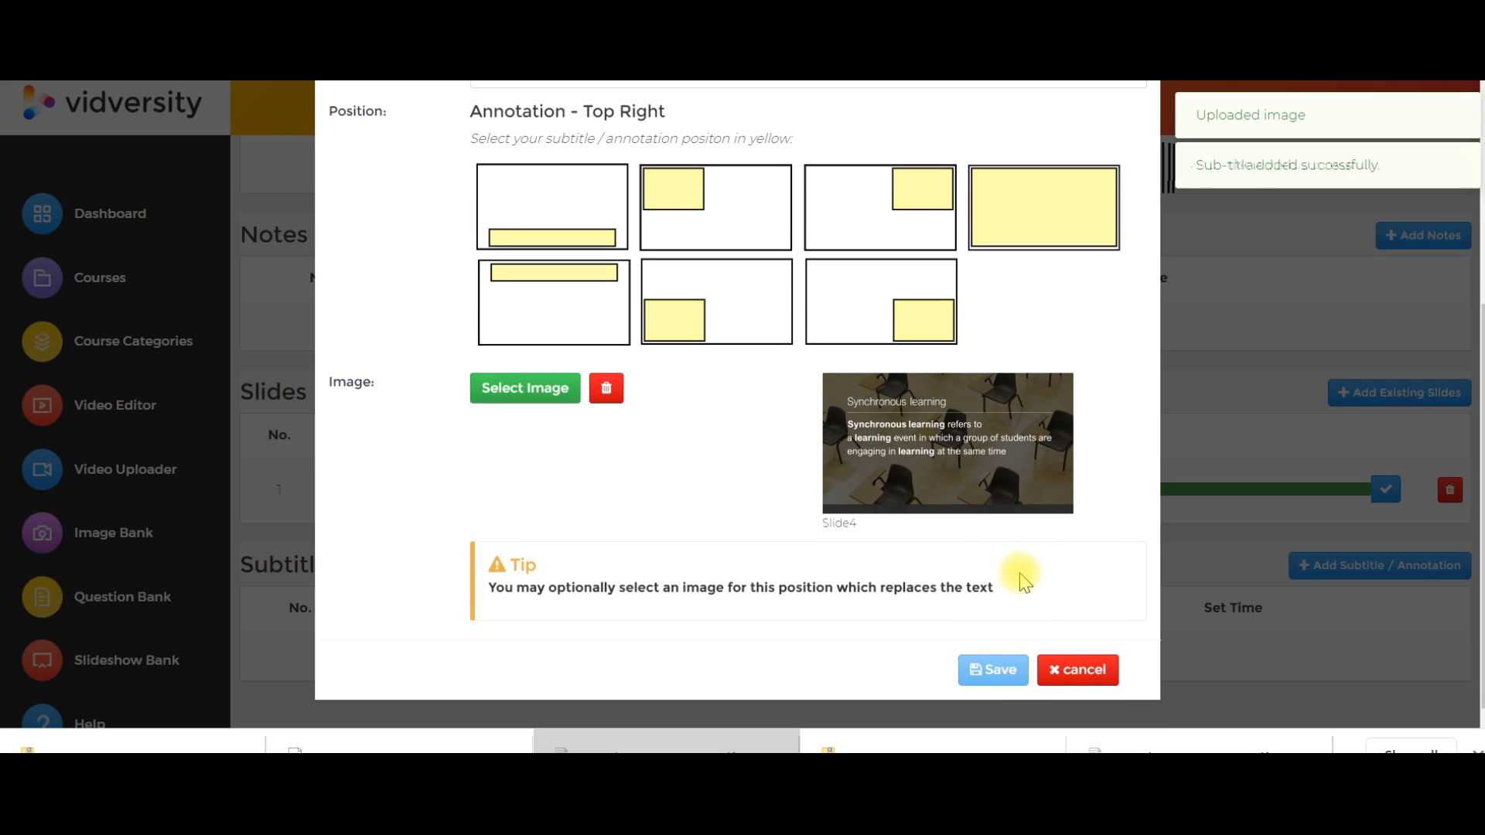
scroll(1076, 589, "down", 1)
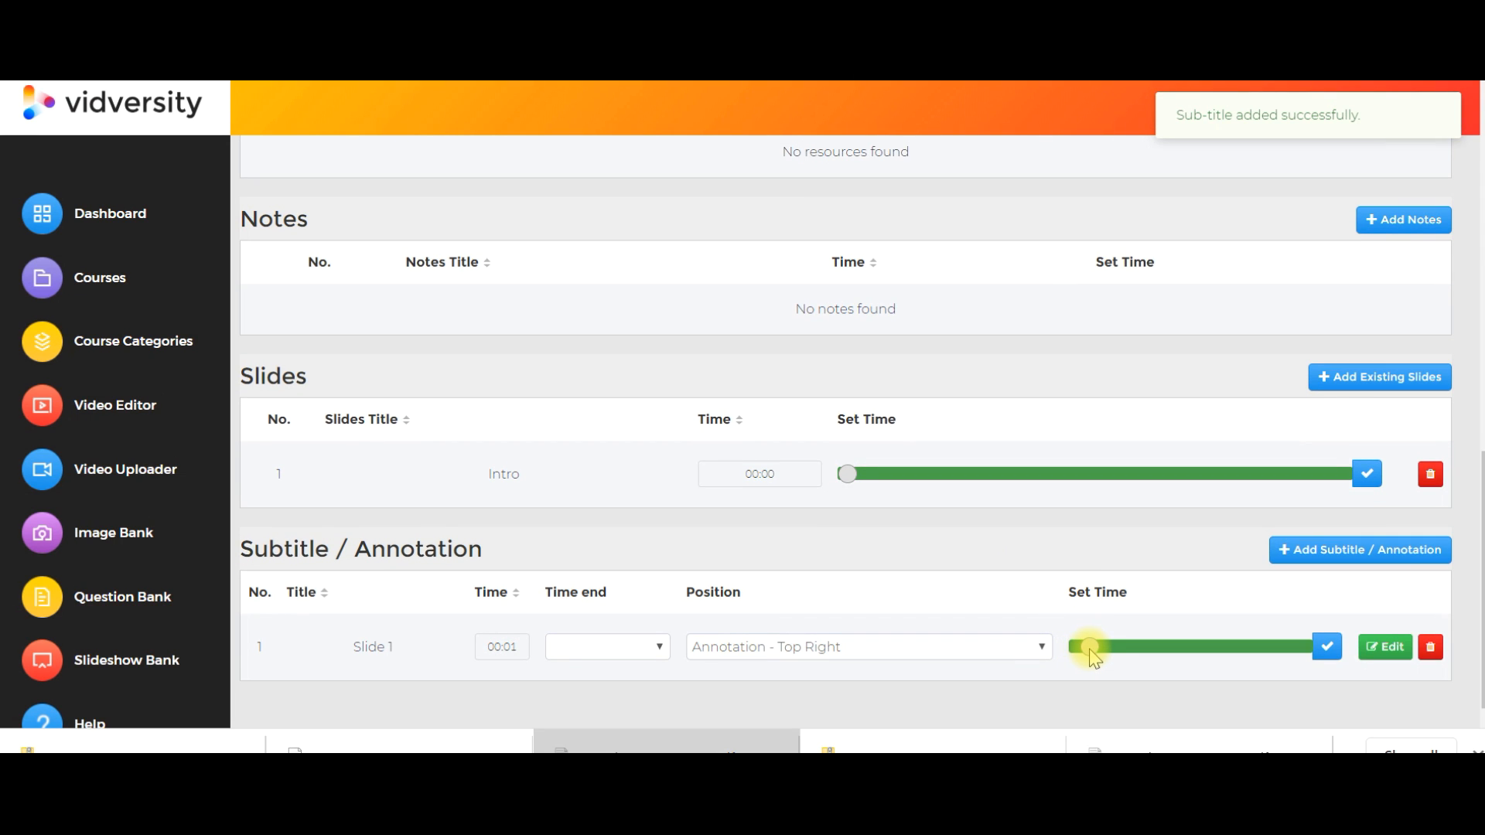
- Set the Slide 1 annotation's start time to 00:06 and save the change
left_click_drag(1099, 658, 1127, 655)
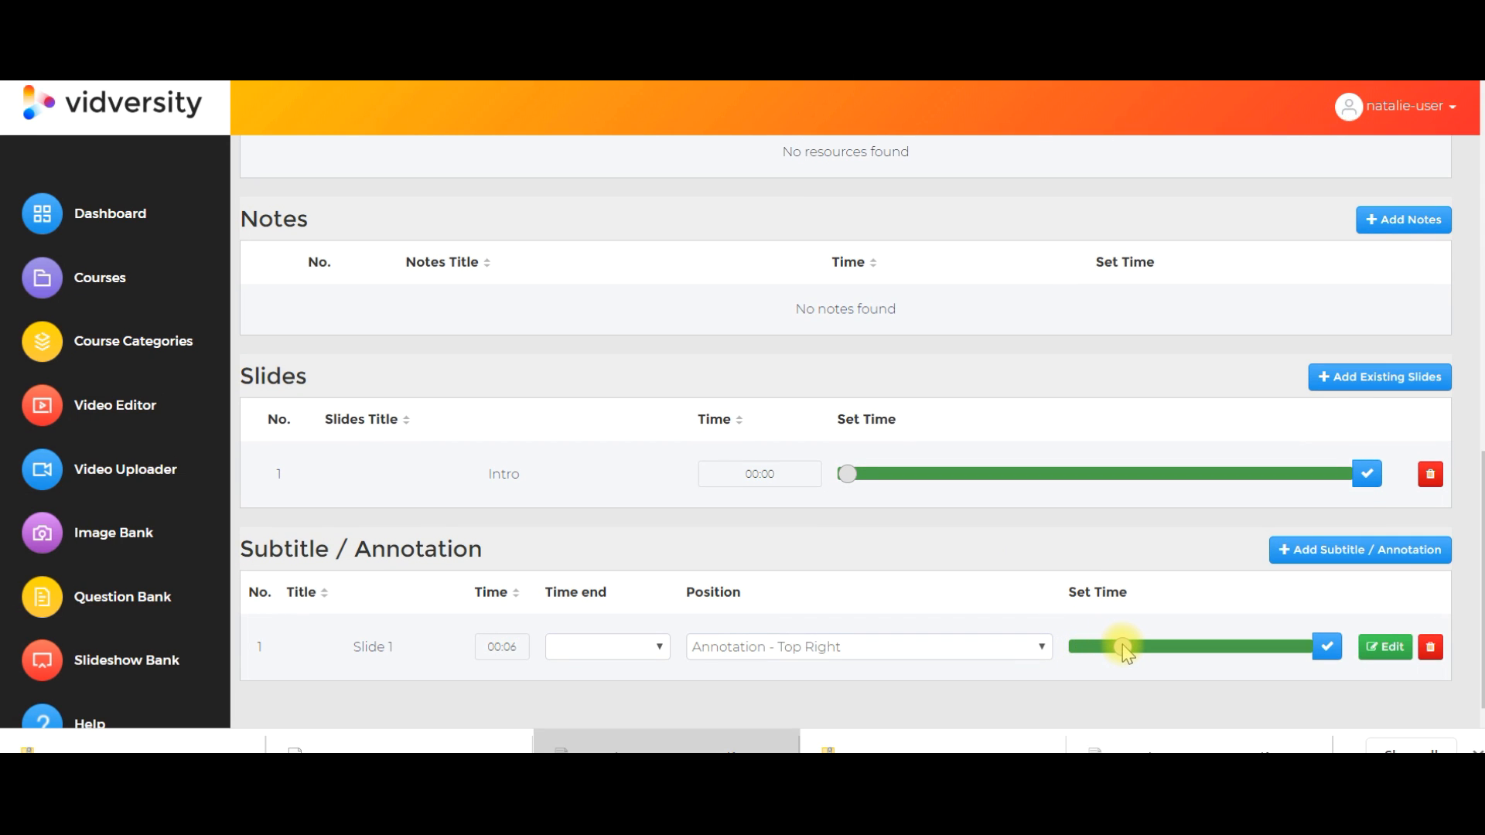
left_click(1327, 650)
left_click(1327, 648)
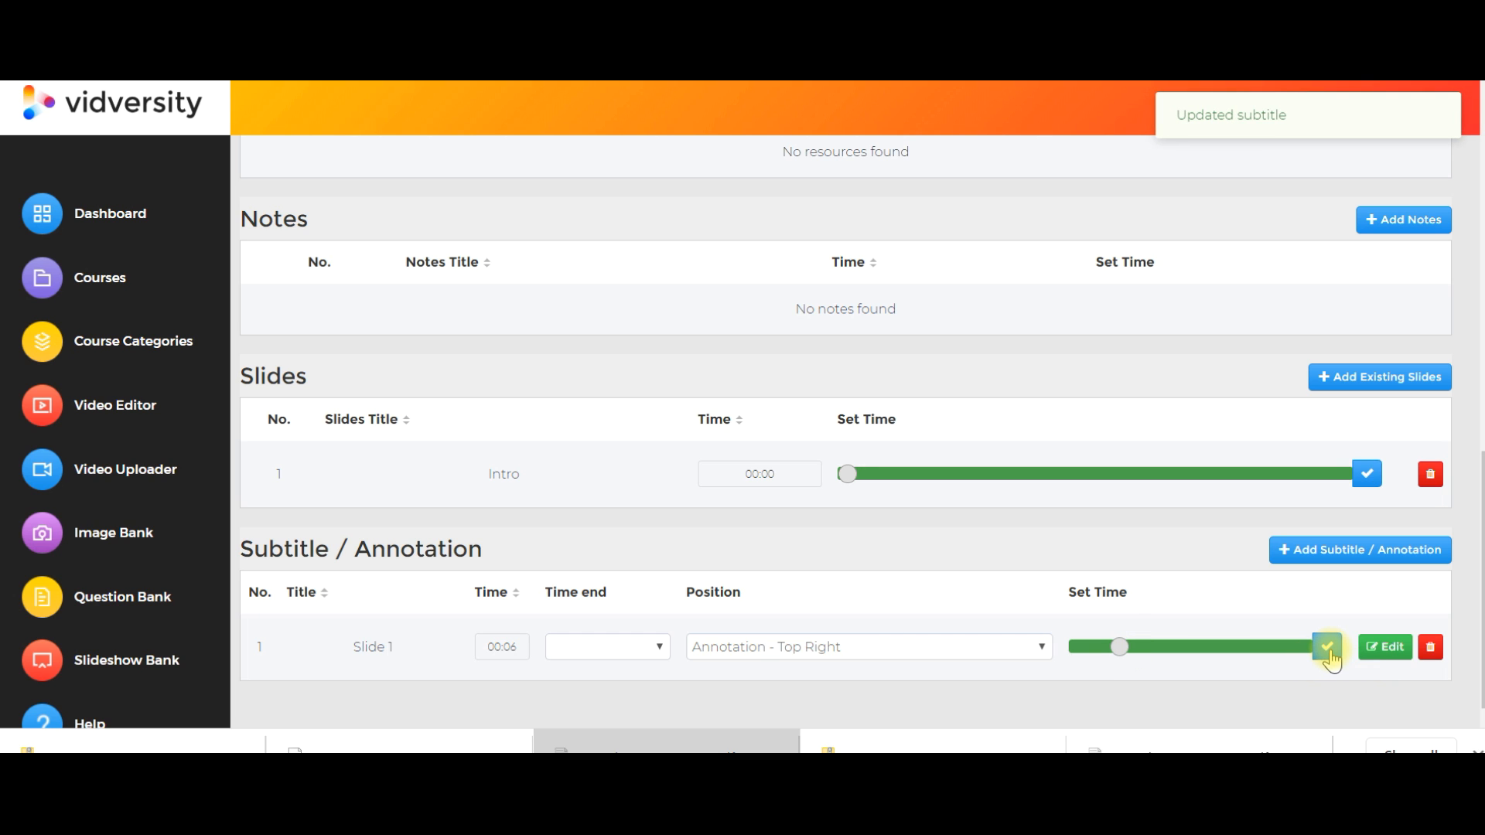
- Publish the course and preview it past the intro slides up to the Slide 1 annotation, pausing the video there
scroll(1325, 651, "up", 11)
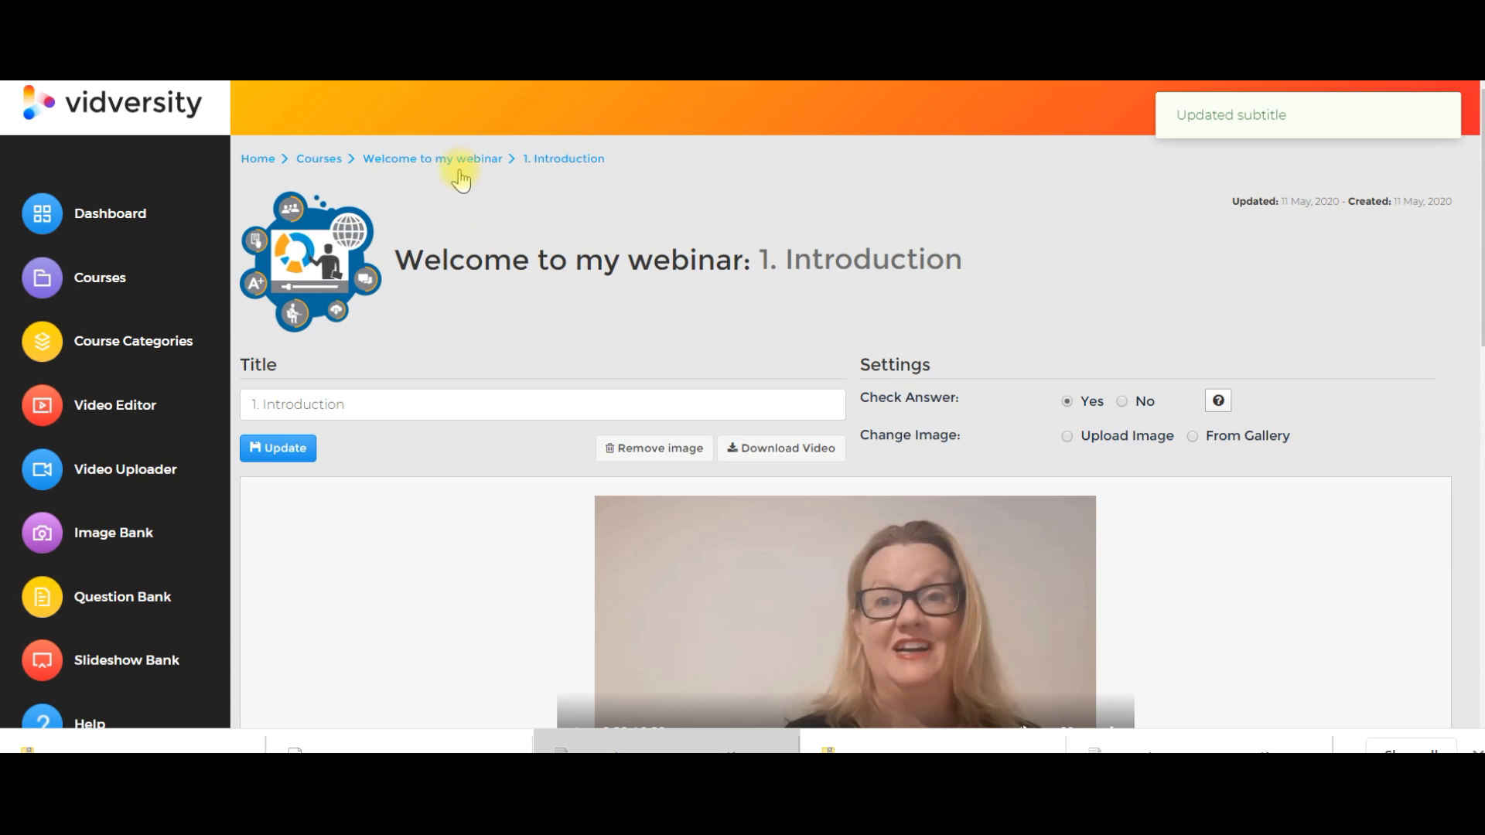
left_click(464, 169)
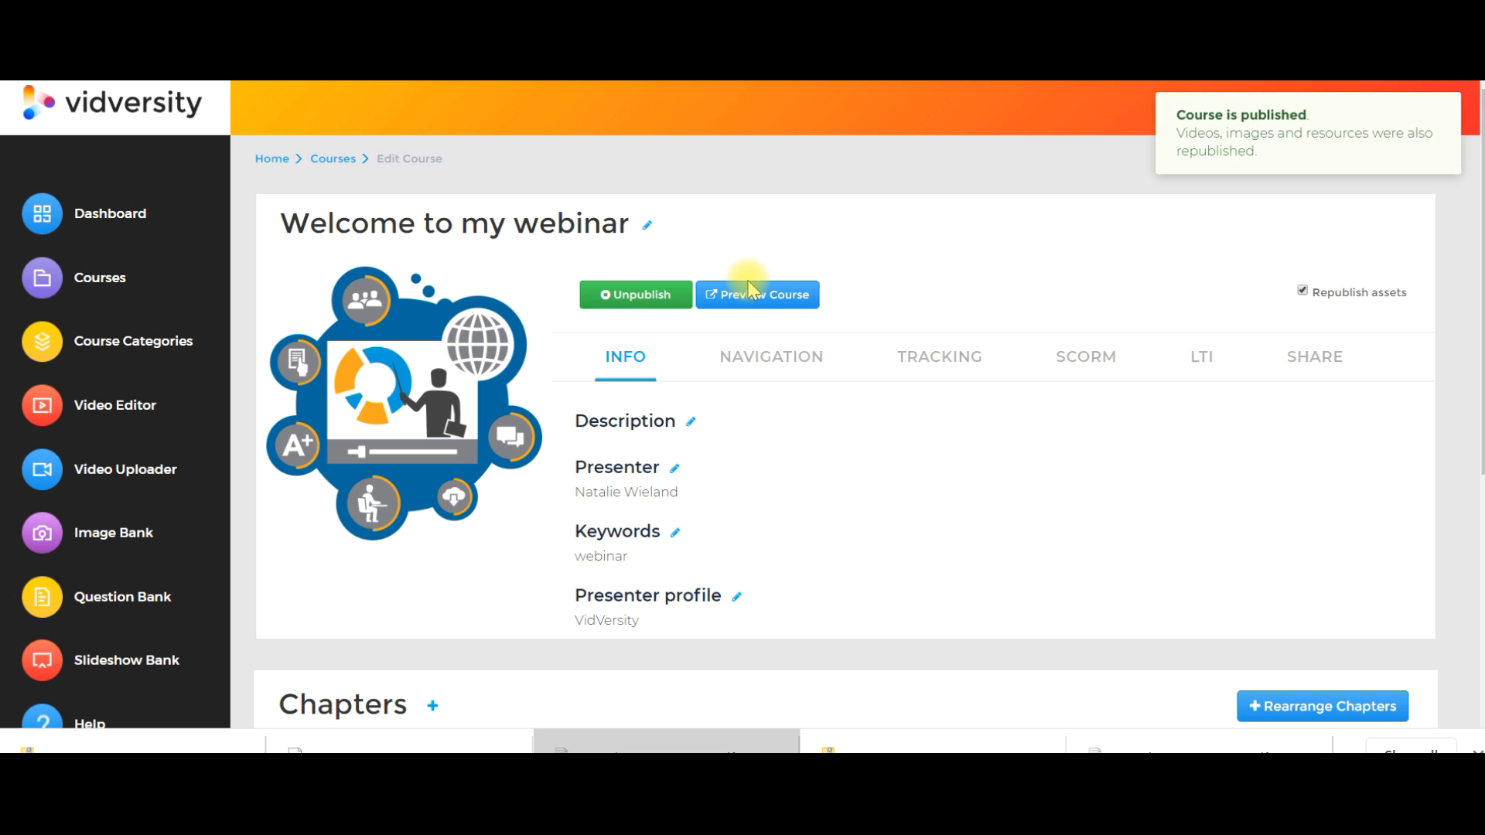
left_click(760, 306)
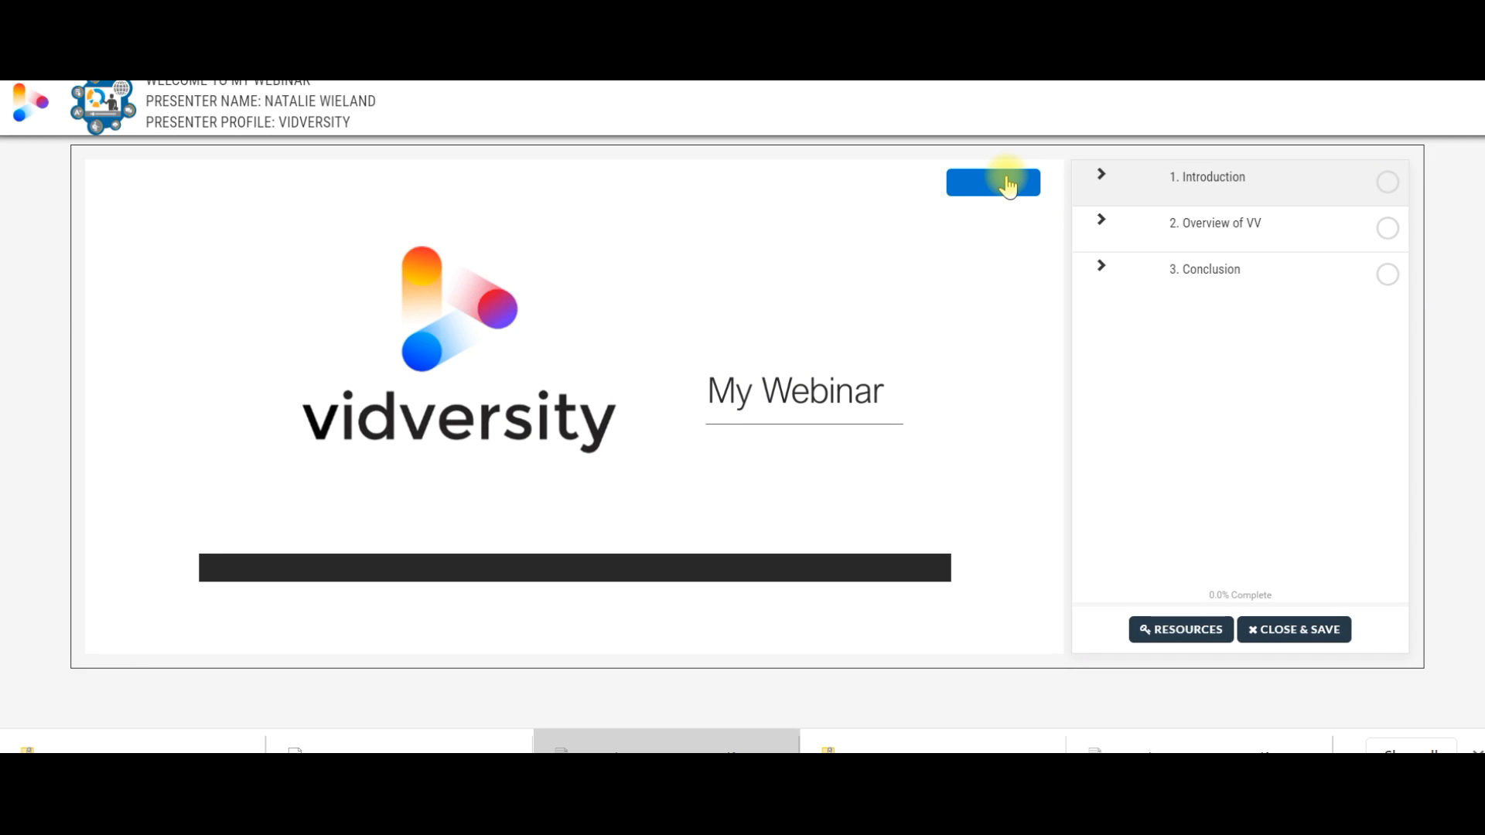
left_click(1008, 186)
left_click(1007, 186)
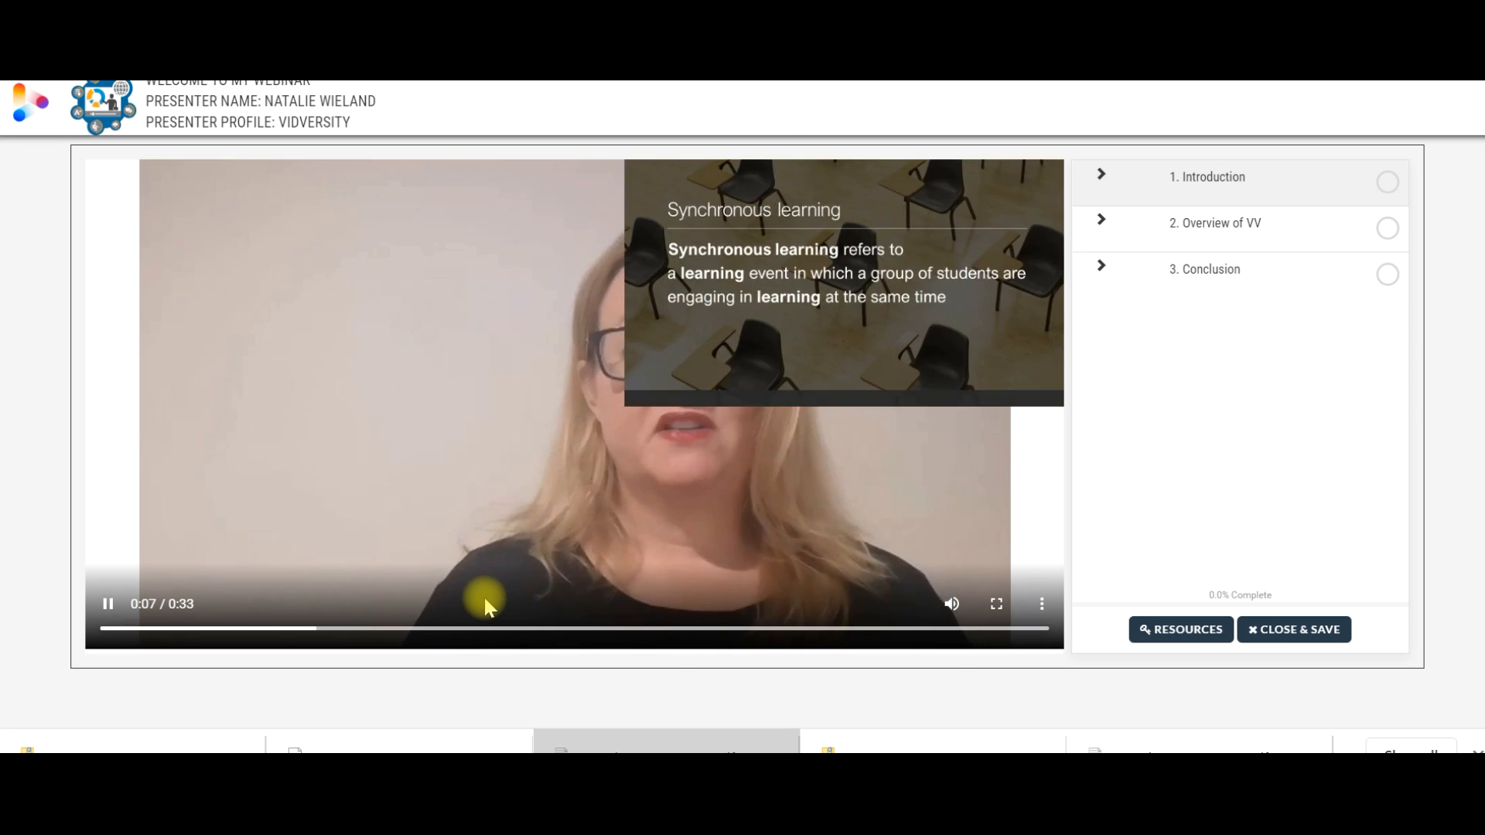
left_click(106, 607)
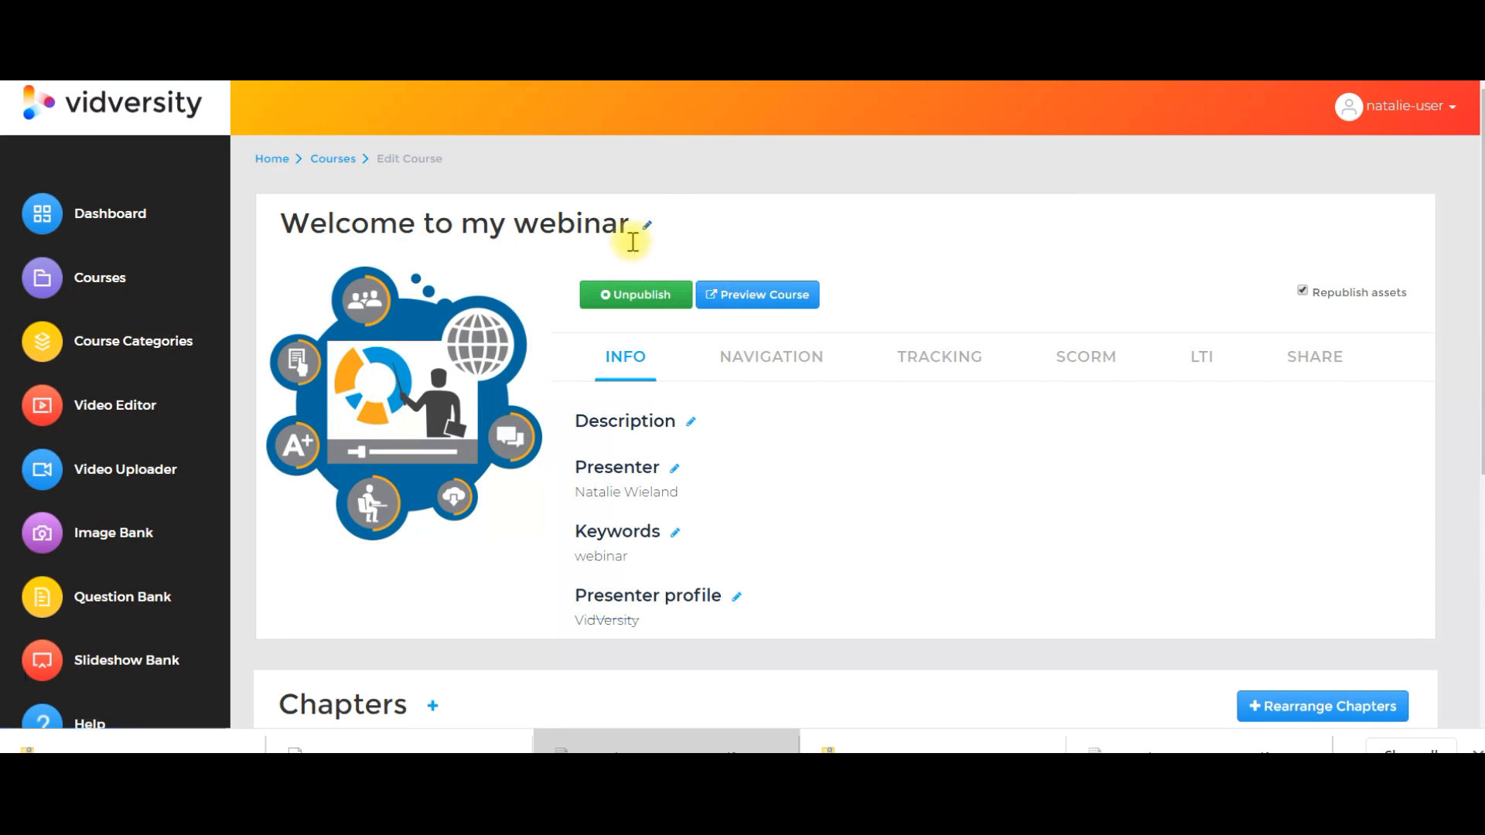
- Unpublish the course and open the chapter "1. Introduction" for editing
left_click(638, 292)
scroll(847, 416, "down", 5)
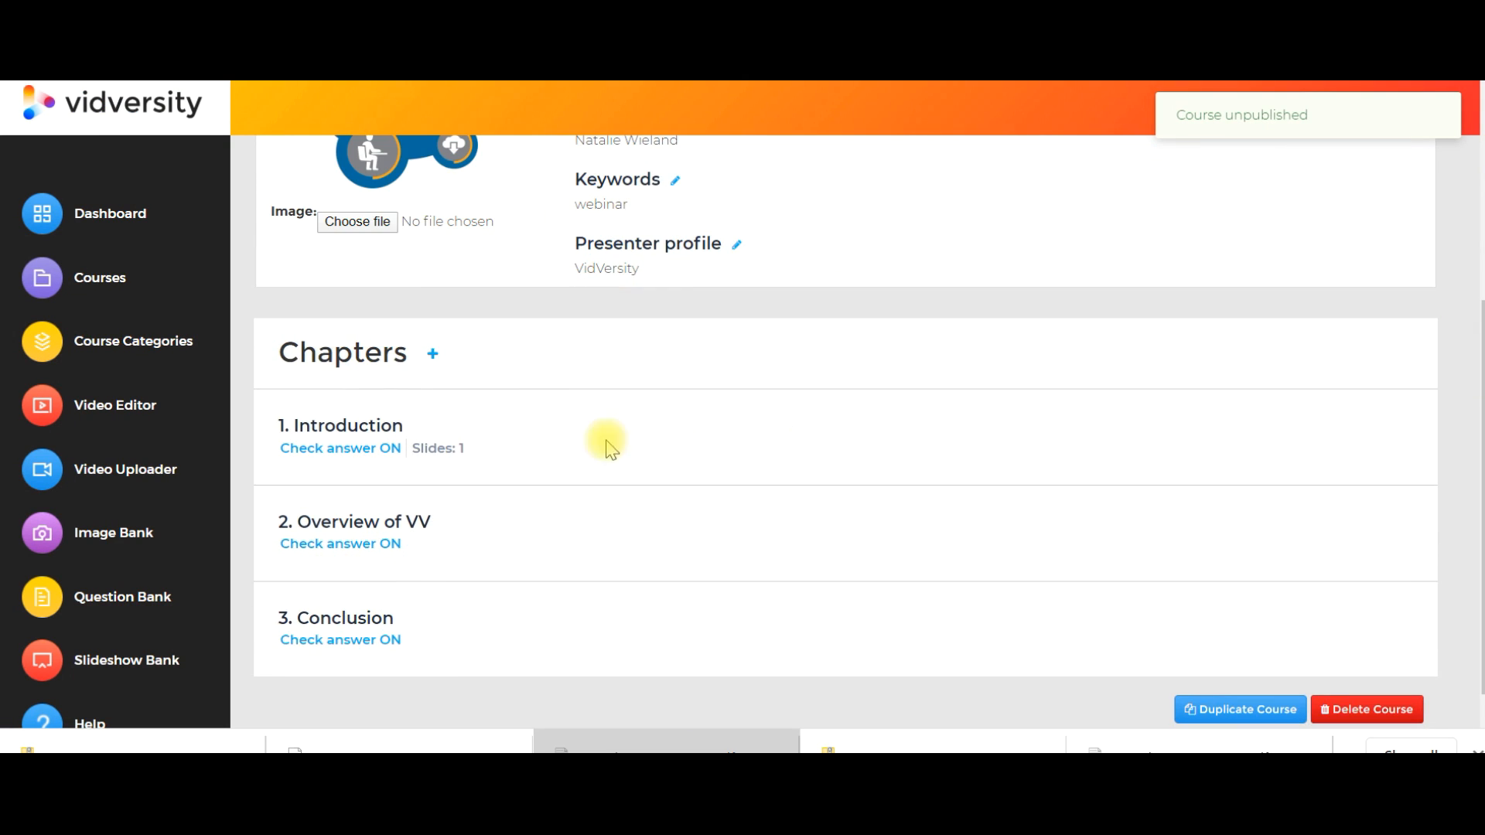
scroll(690, 292, "up", 5)
scroll(963, 417, "down", 5)
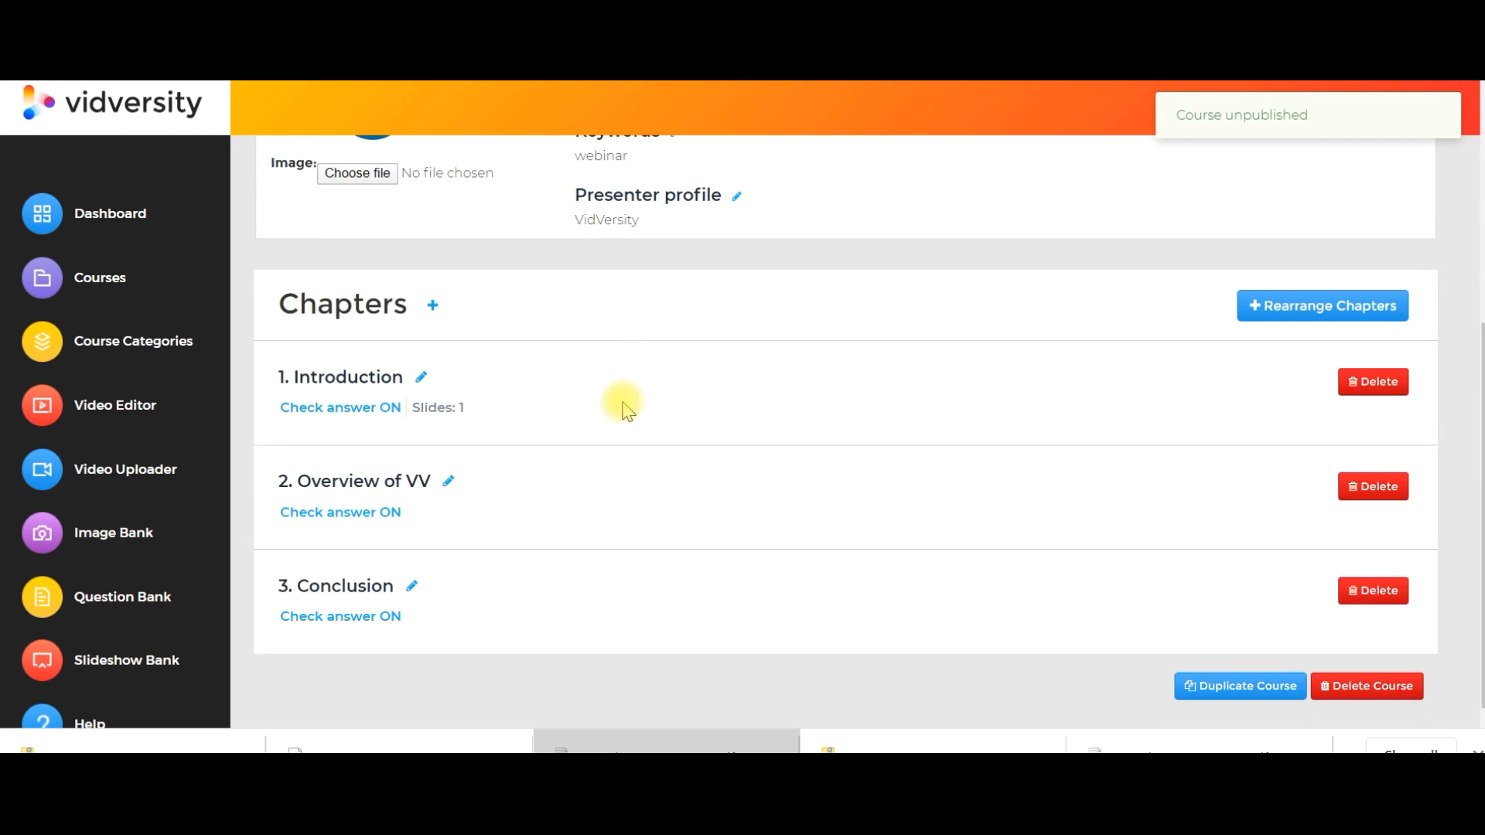
left_click(866, 451)
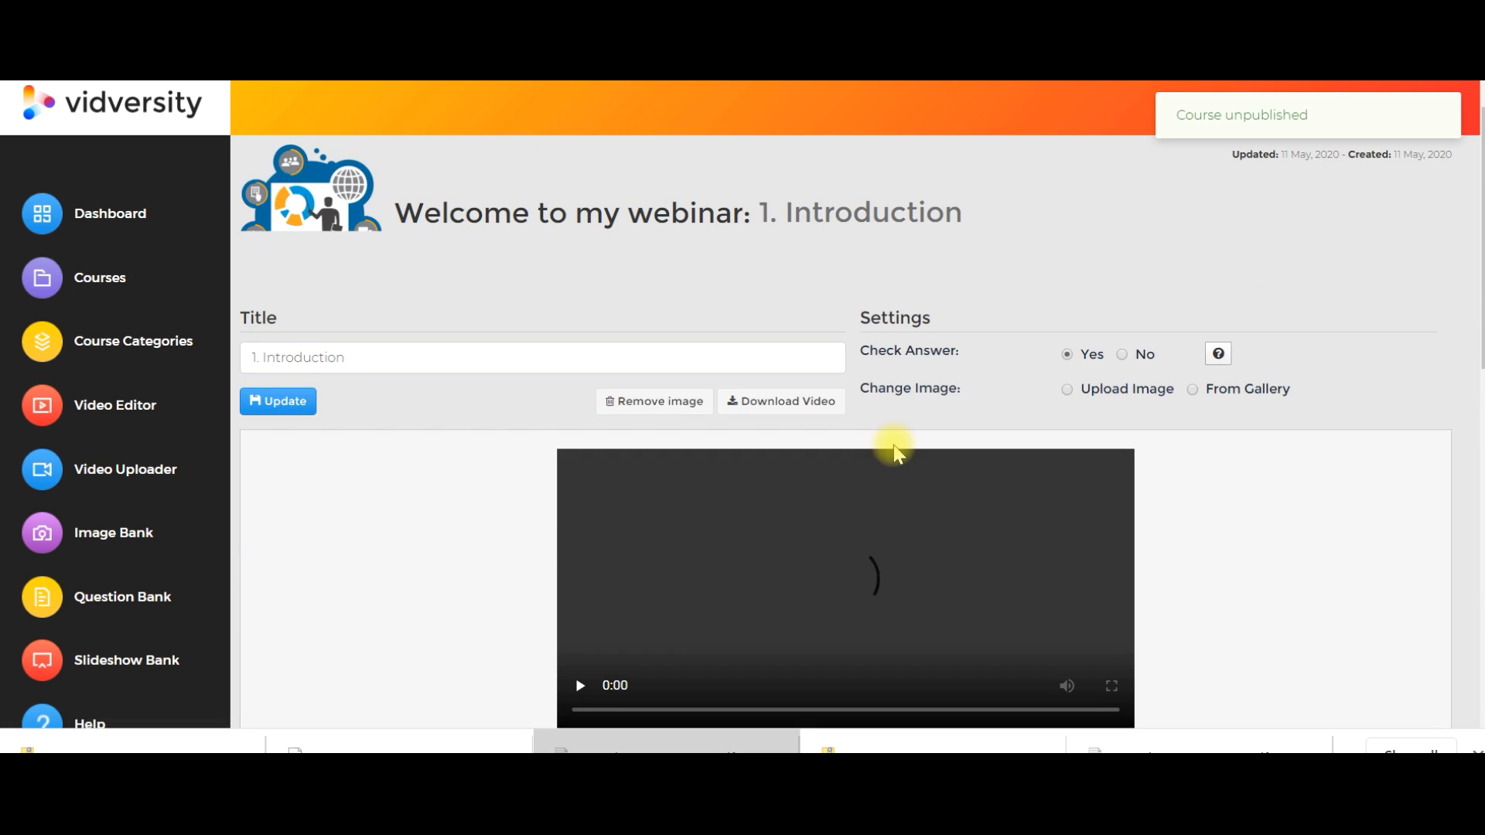
- Change the Slide 1 annotation's position to Annotation - Top Left and save it
scroll(895, 447, "down", 10)
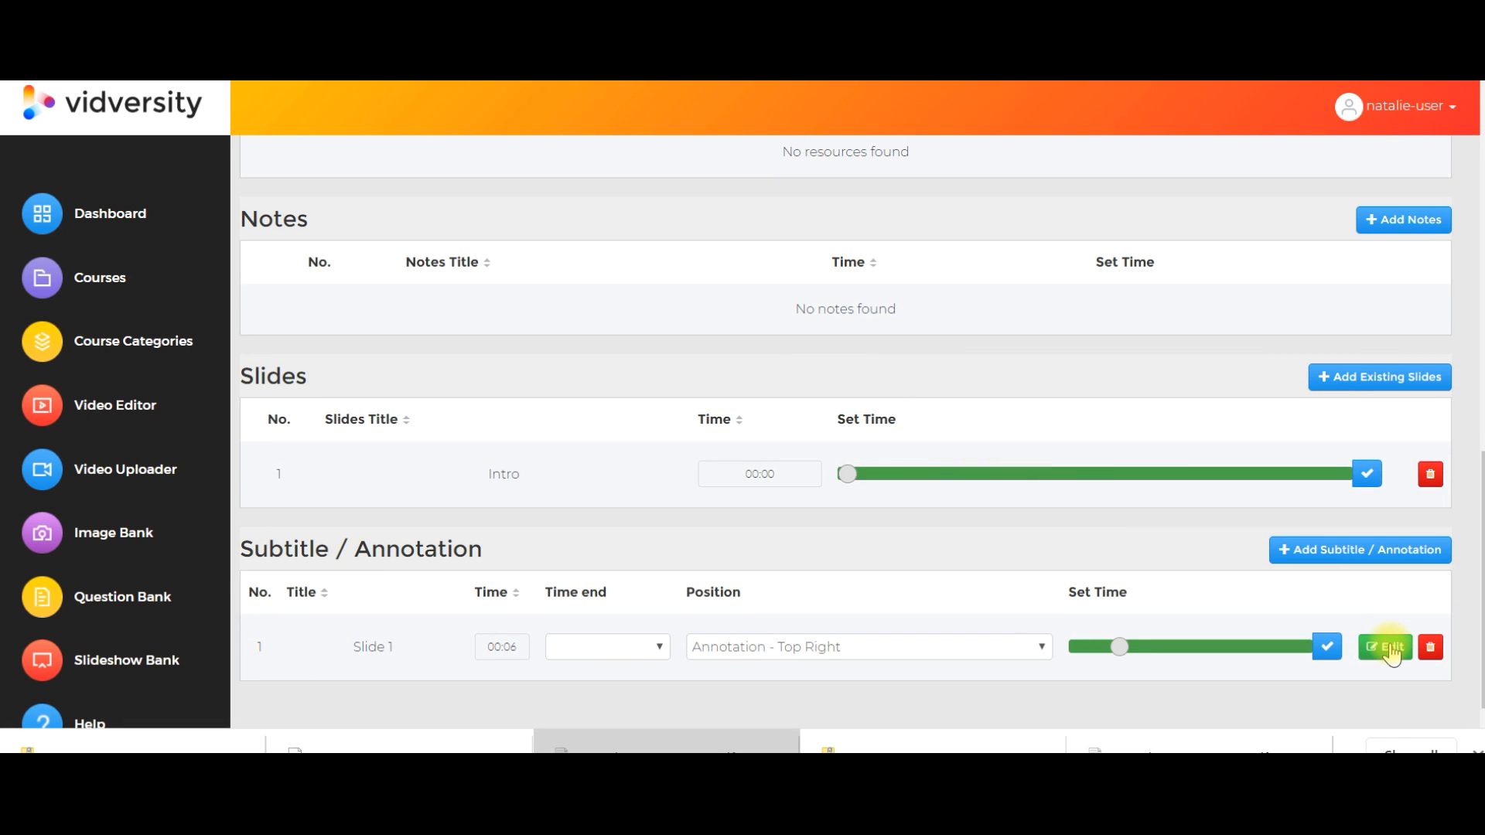
left_click(903, 663)
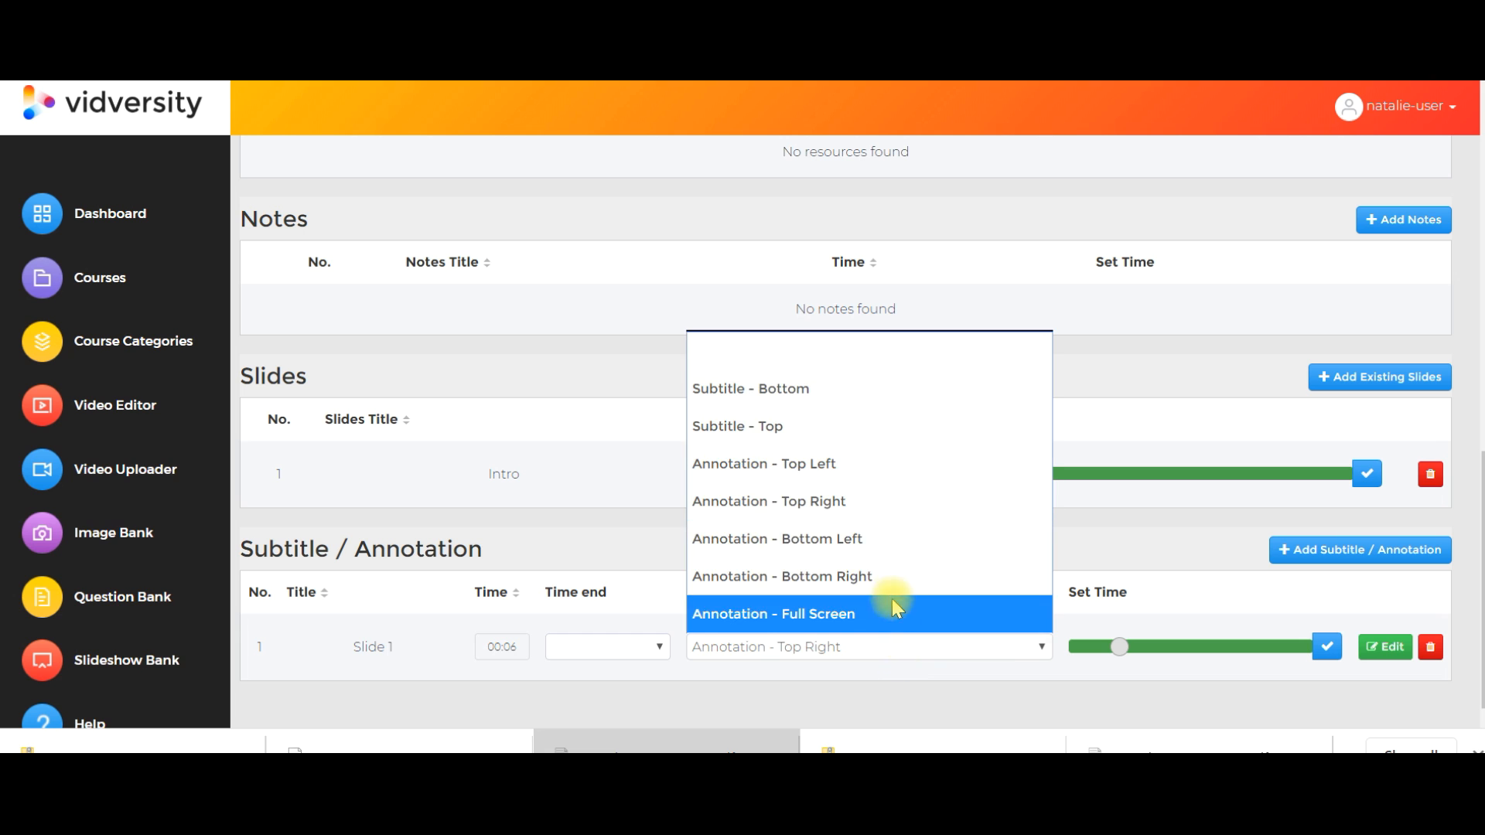
left_click(857, 492)
left_click(1336, 653)
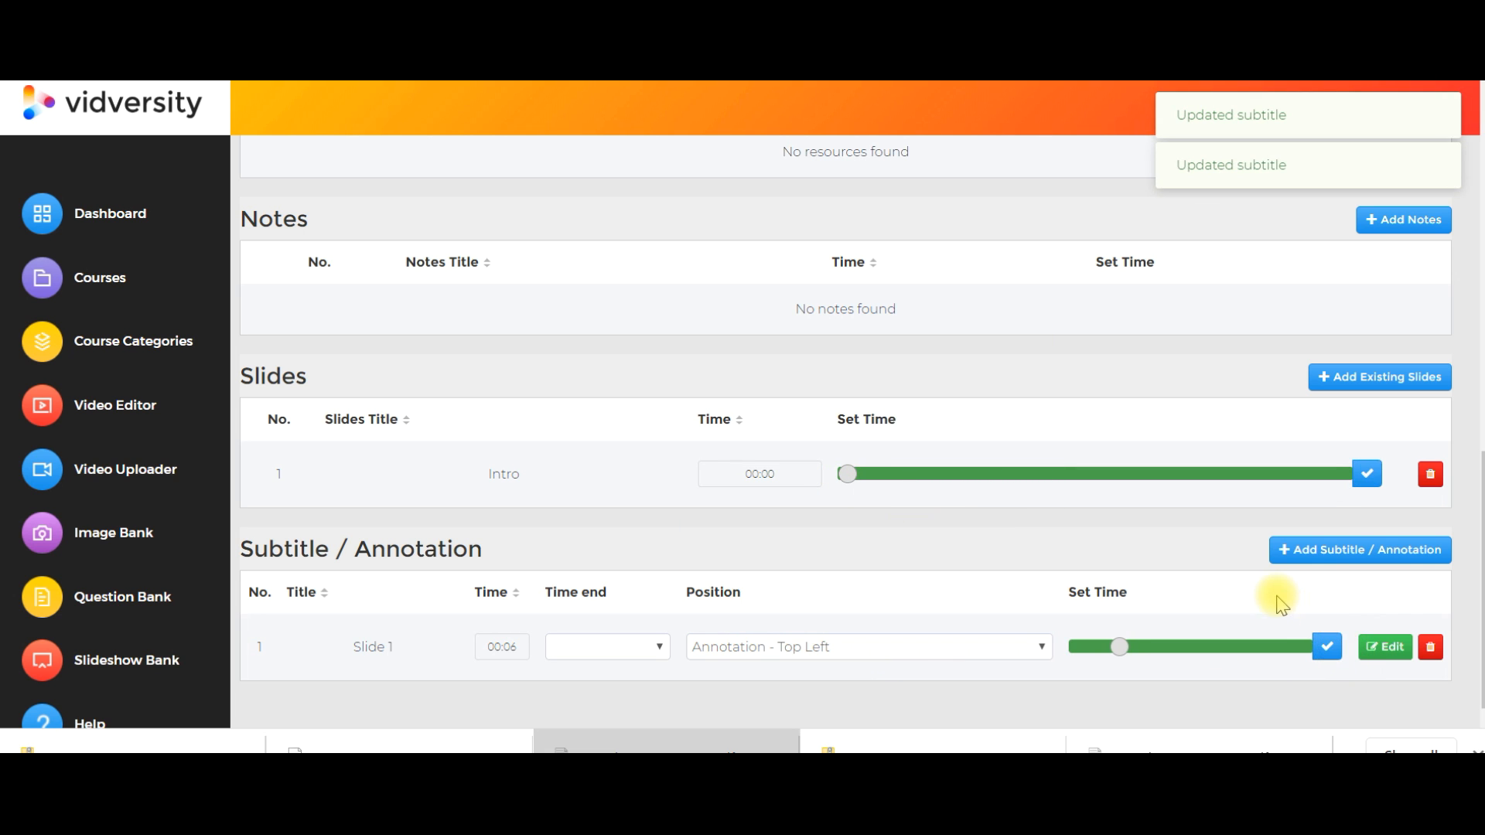
- Start a new question for the Introduction chapter and create the question category "Webinar" for it
scroll(1276, 599, "up", 15)
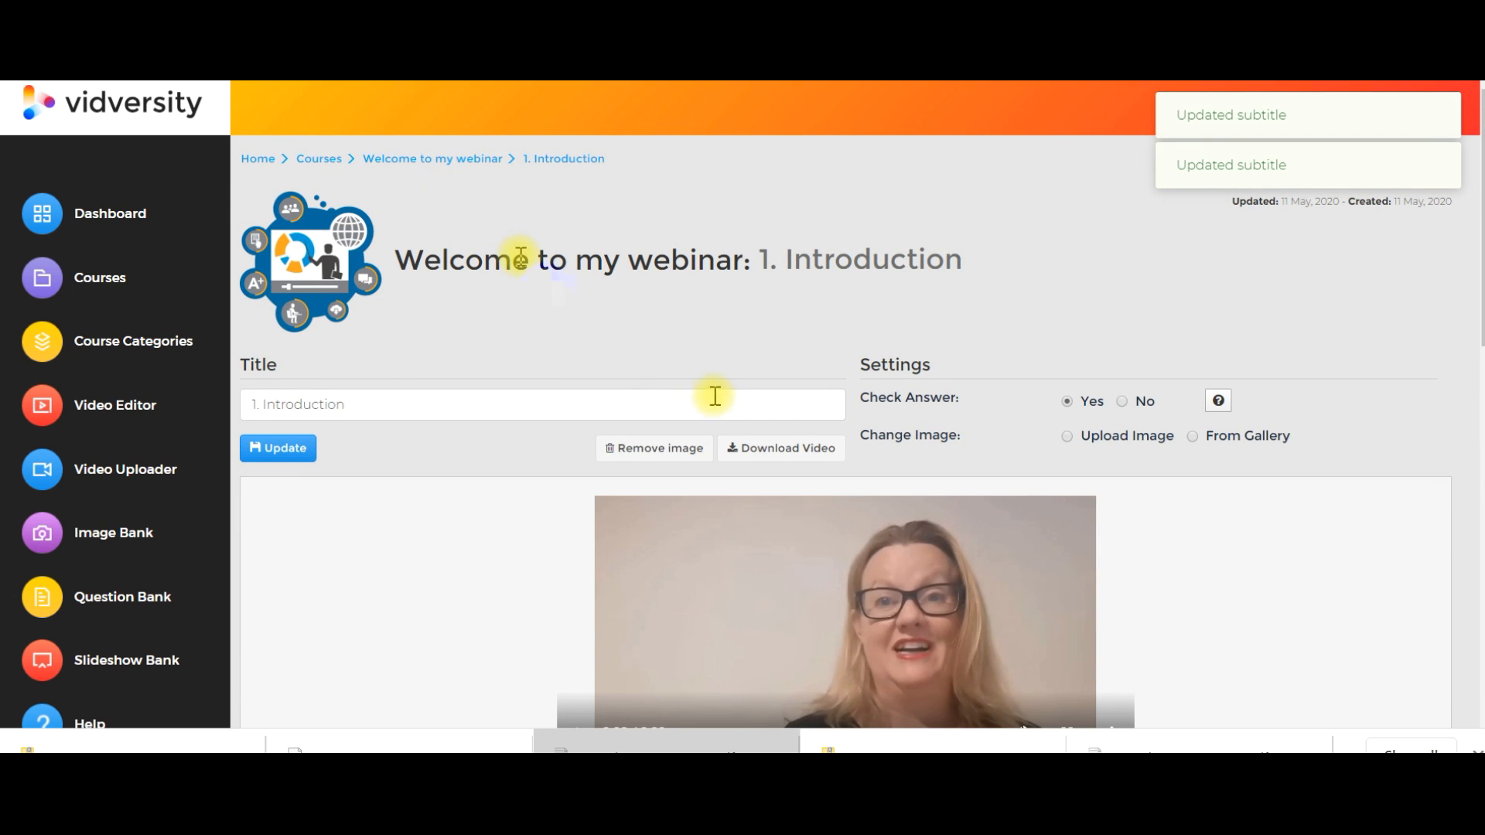
scroll(716, 391, "down", 3)
scroll(722, 382, "down", 2)
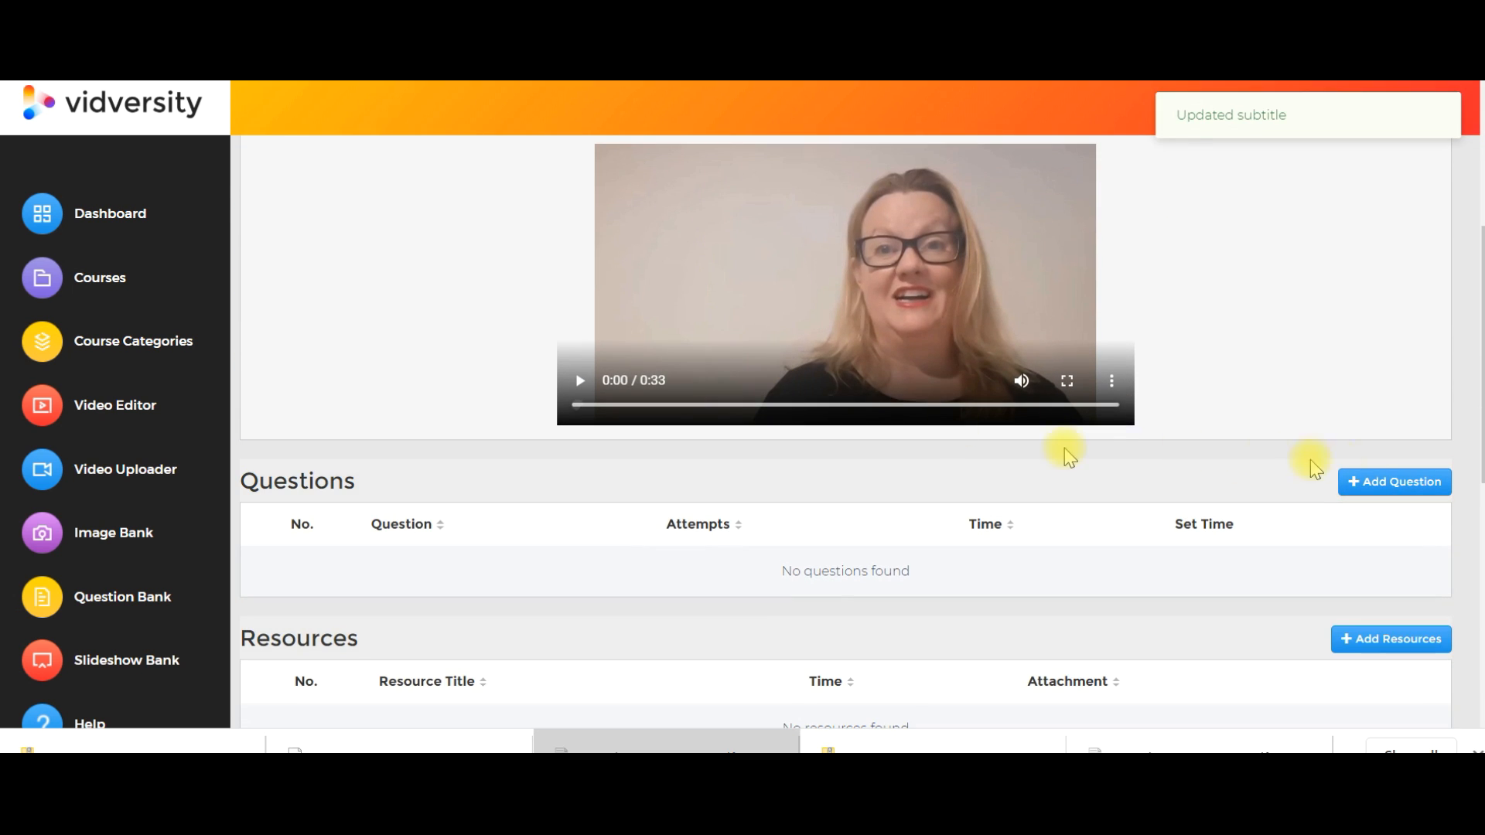
left_click(1376, 481)
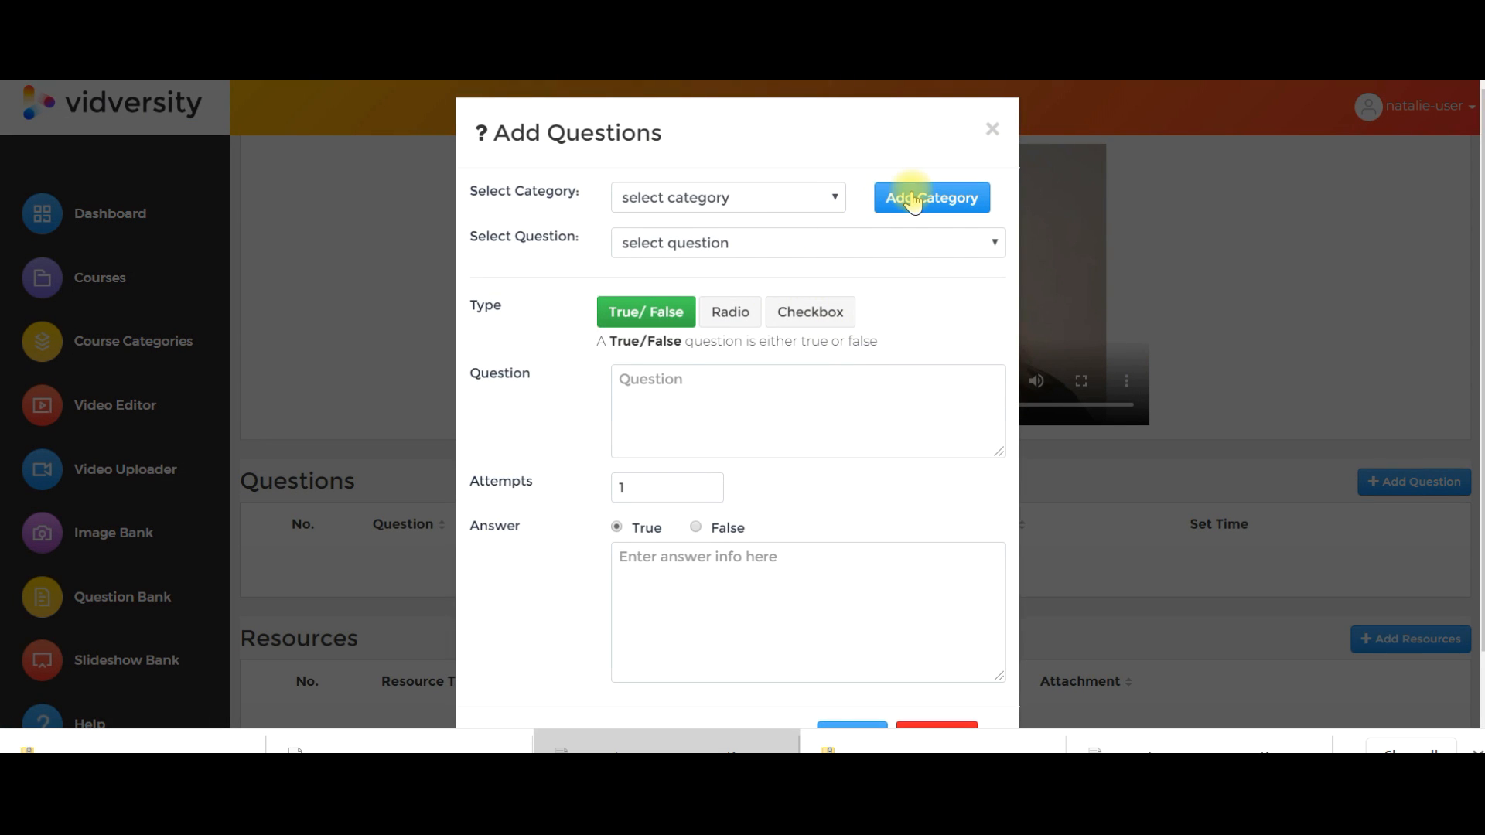
left_click(912, 199)
left_click(650, 248)
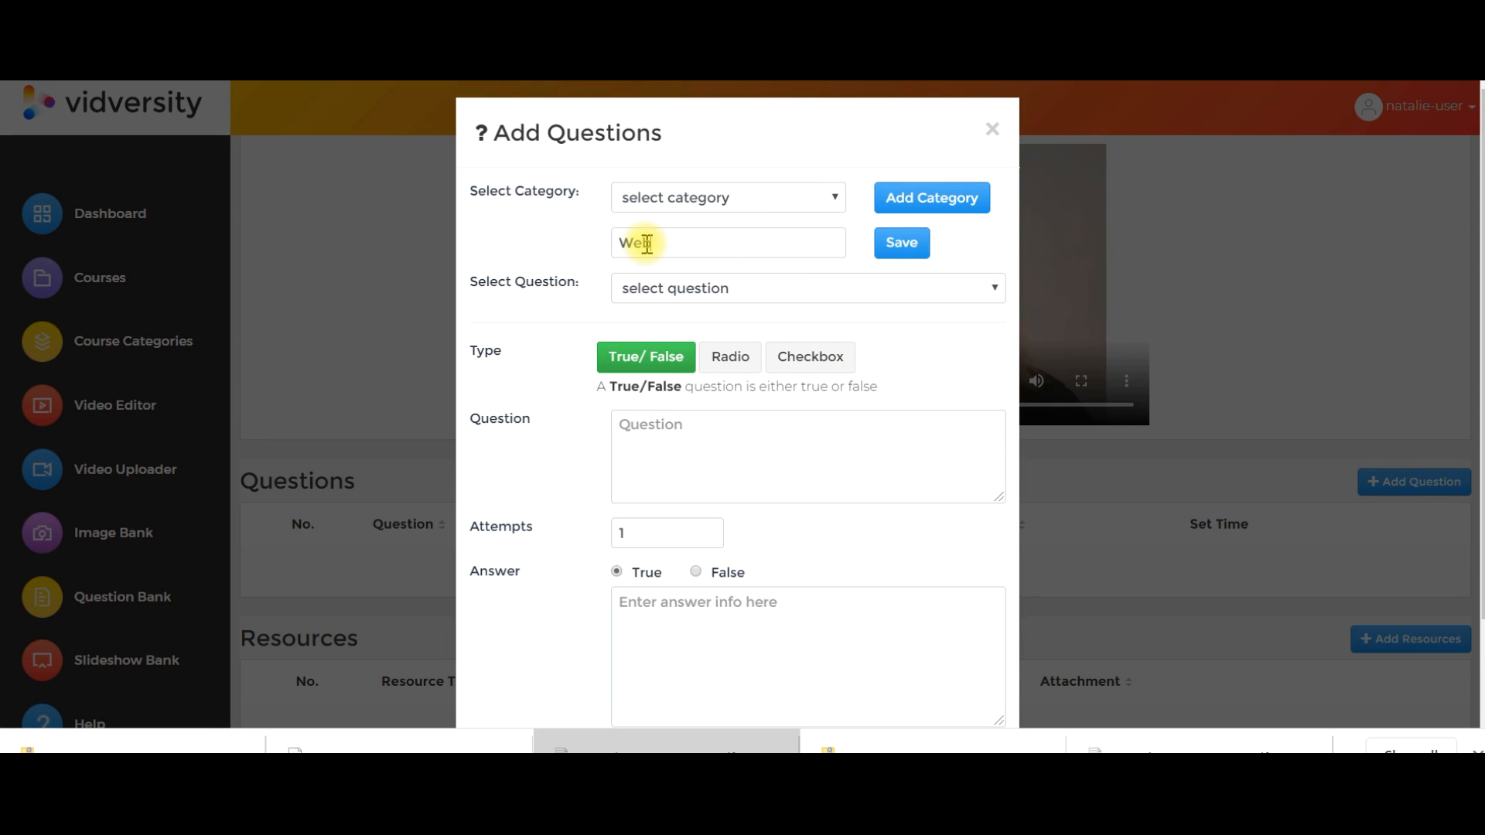
left_click(903, 243)
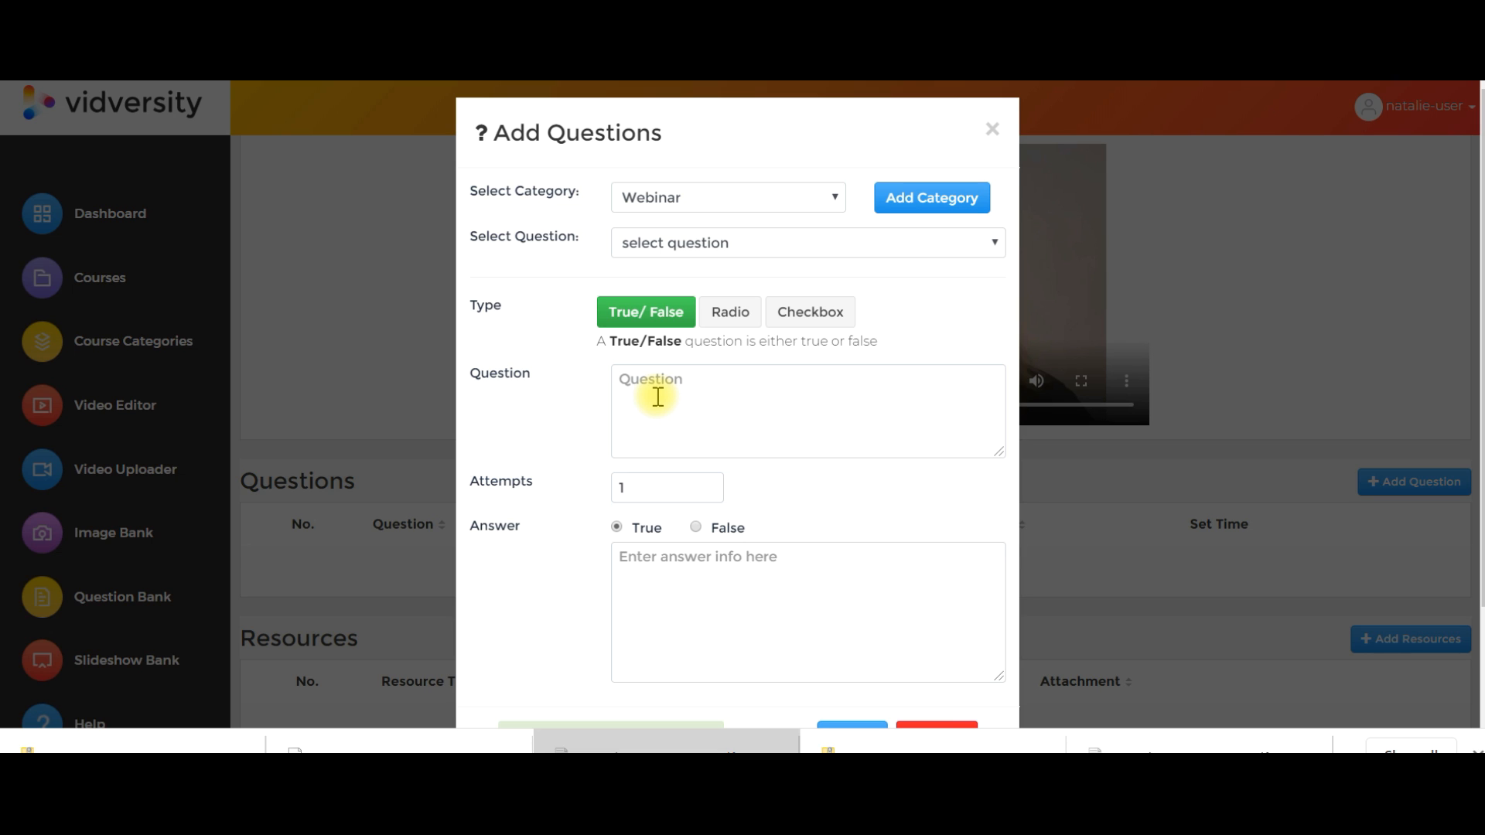
- Enter the True/False question "This webinar is useful" with True as the answer and the answer info "Let's hope so"
type("is ")
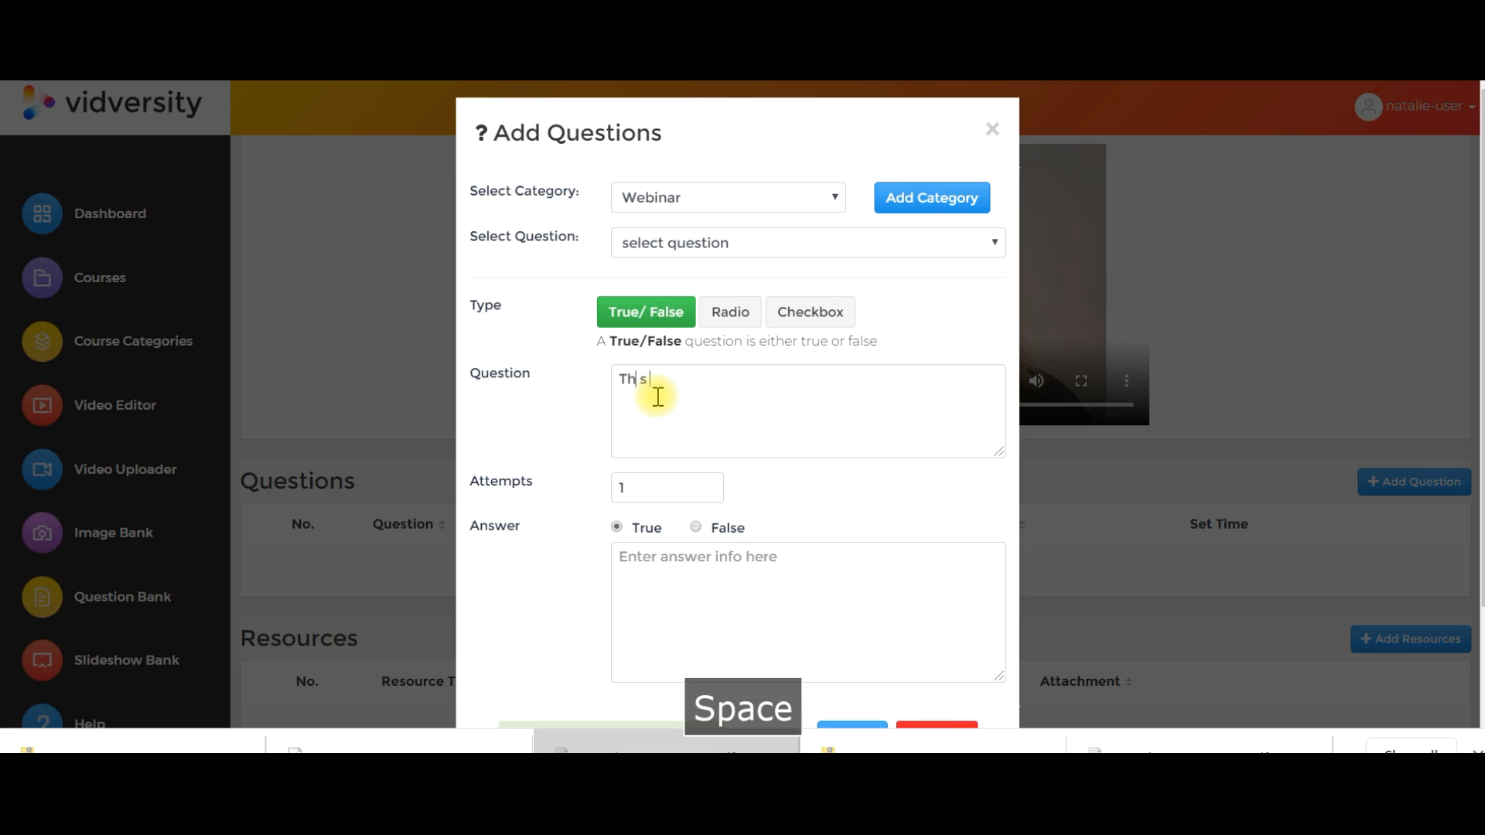
type("webinar is s")
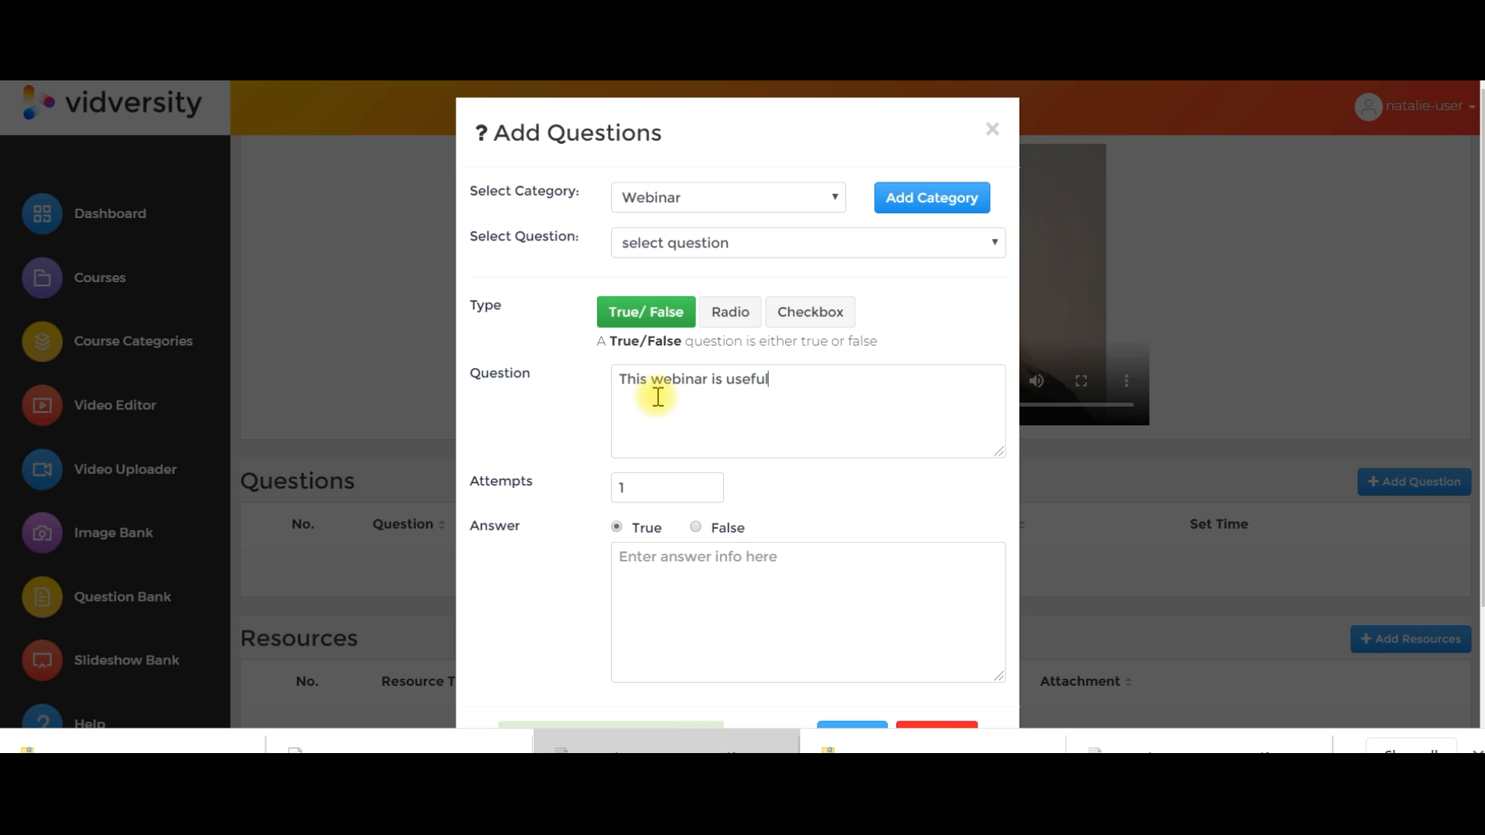
scroll(646, 524, "down", 2)
left_click(653, 452)
type("Let's up")
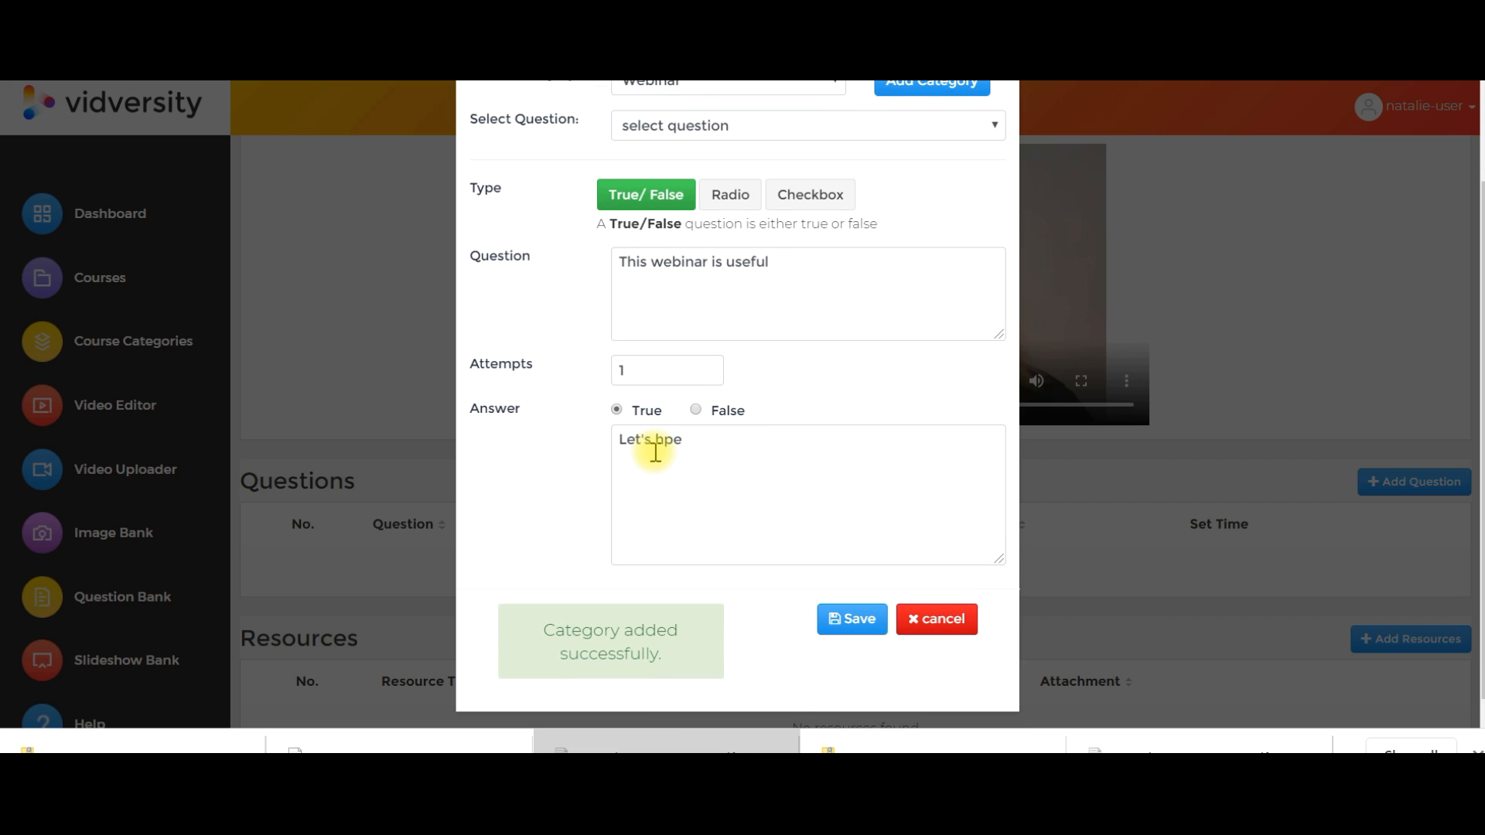
type("e so")
- Save the True/False question, set its time in the video to 00:10 and update it
left_click(841, 620)
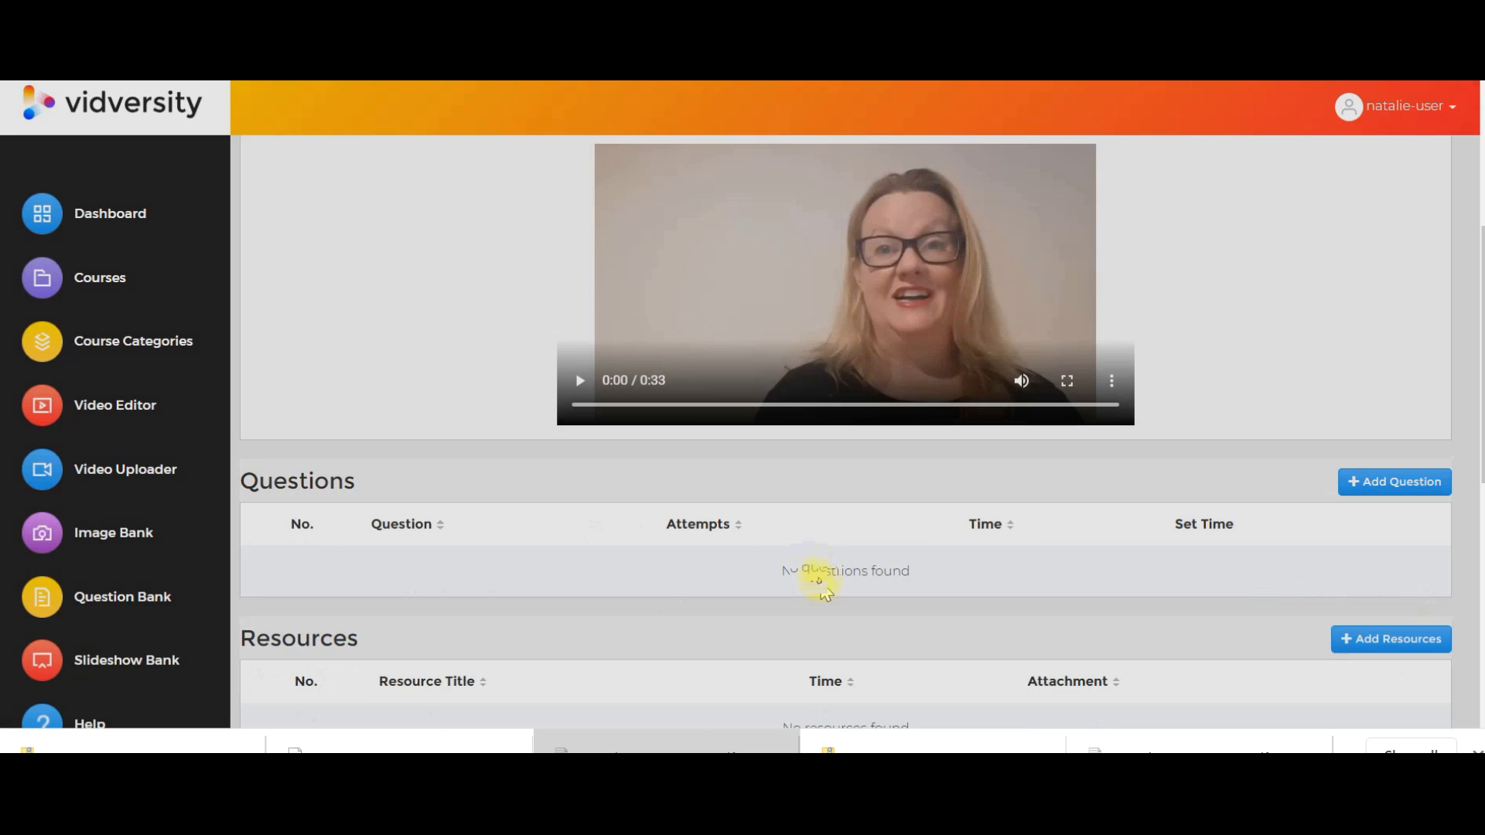
left_click_drag(741, 601, 882, 609)
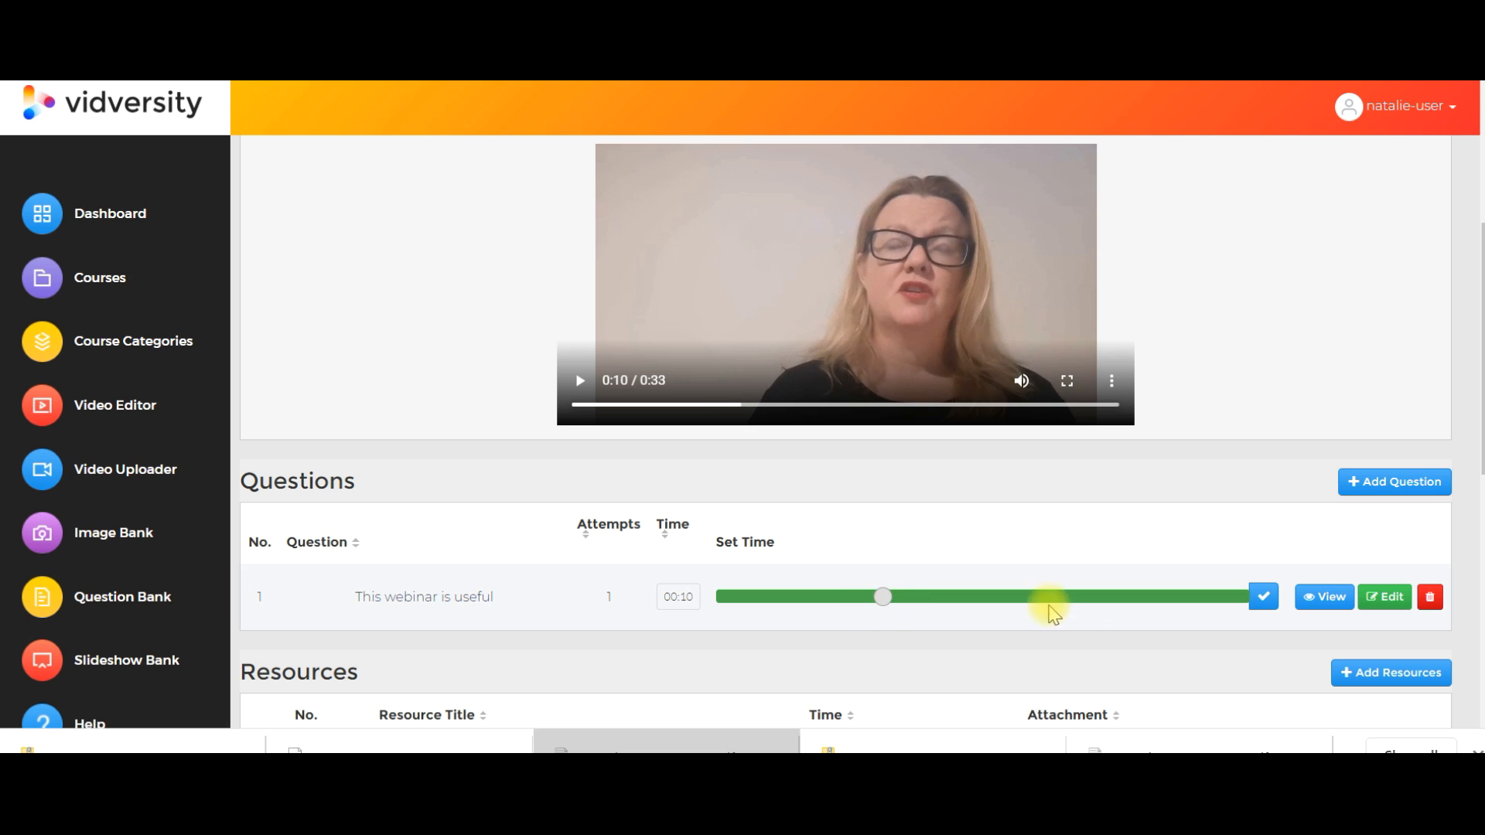
left_click(1260, 605)
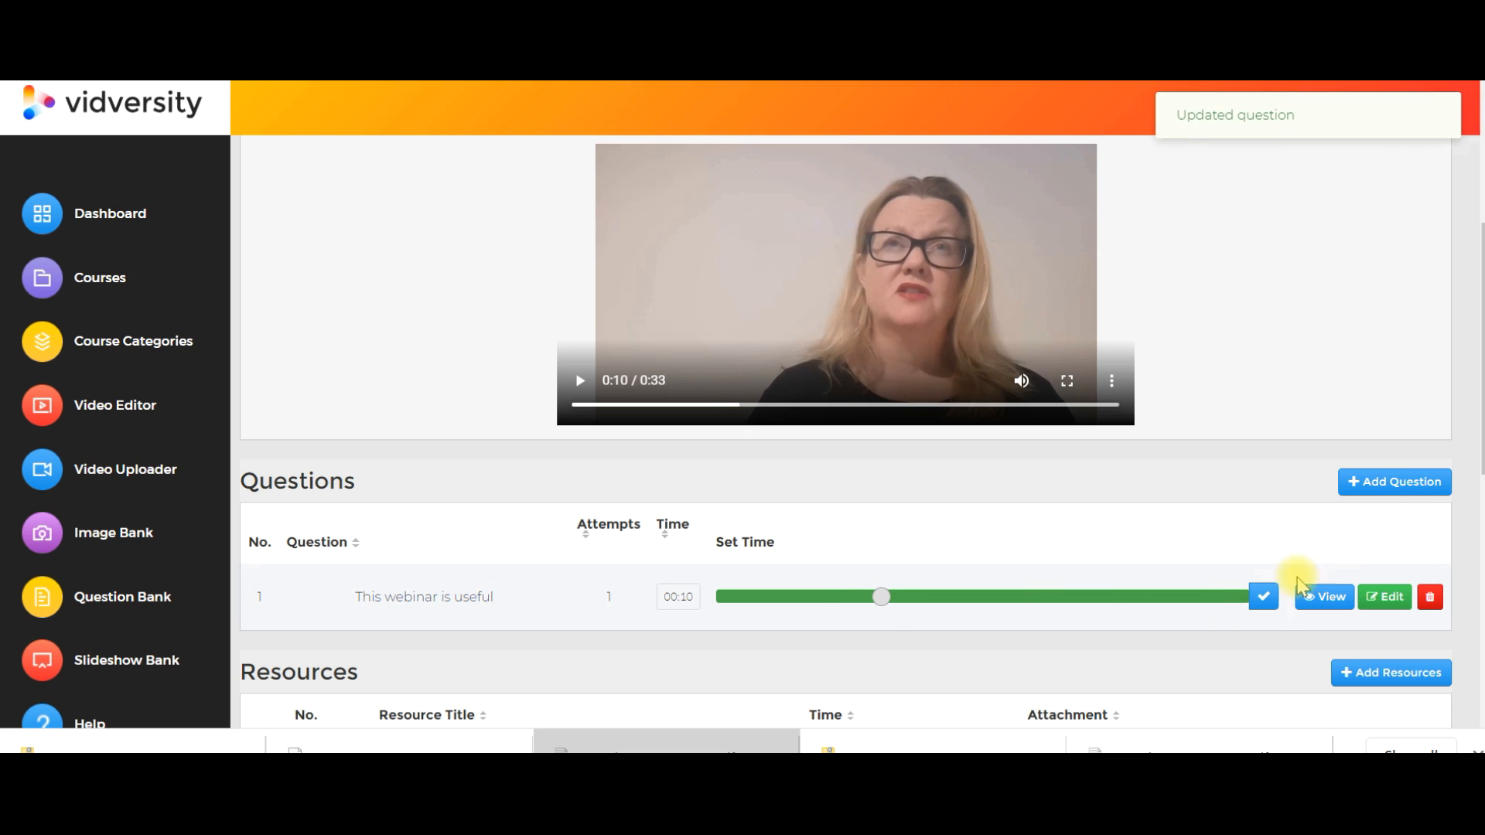
- Start another question in the Webinar category, of type Radio, with the question text "This webinar is"
left_click(1391, 484)
left_click(696, 195)
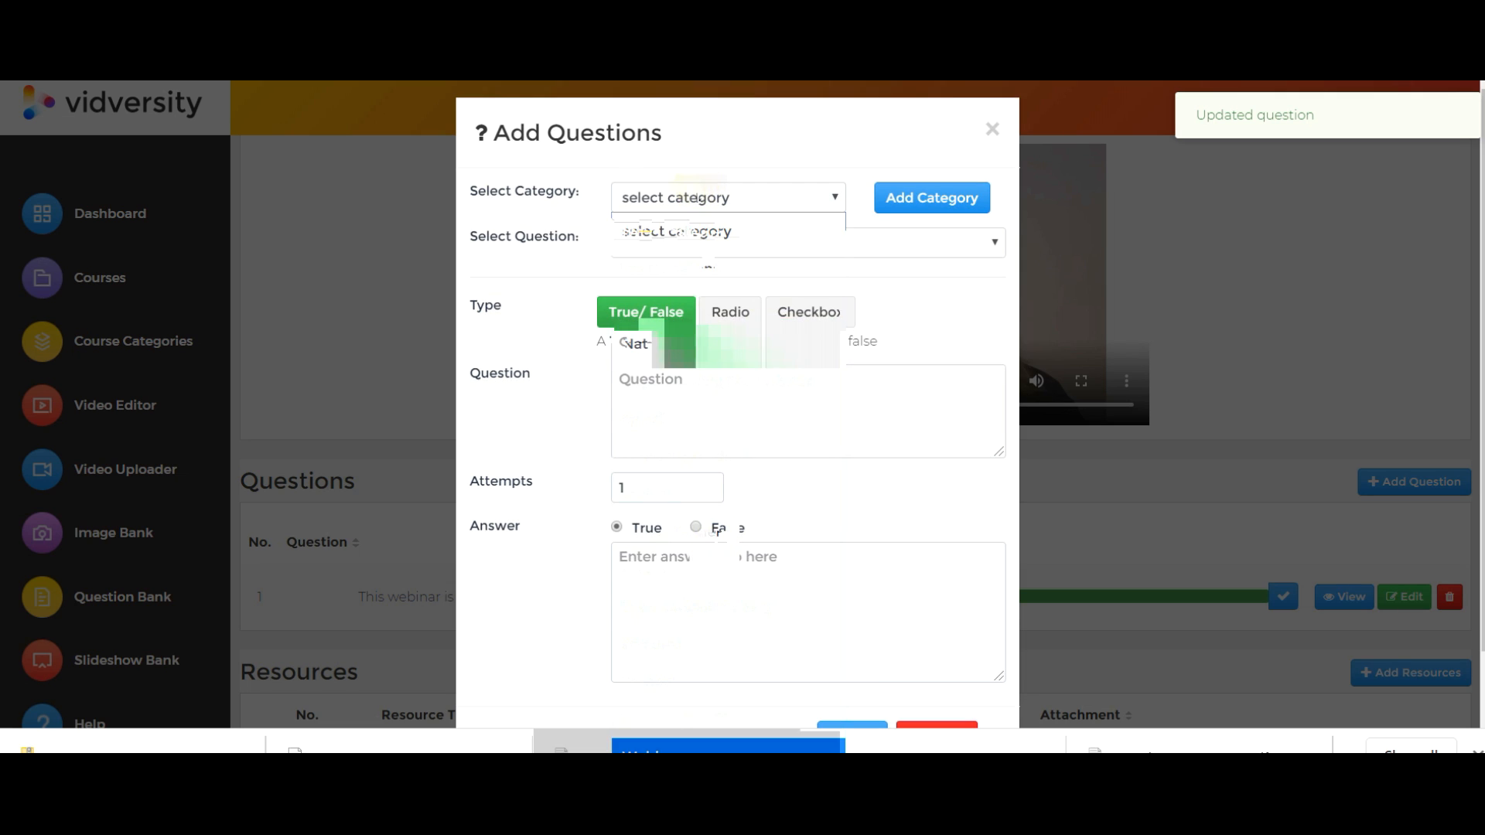
left_click(679, 749)
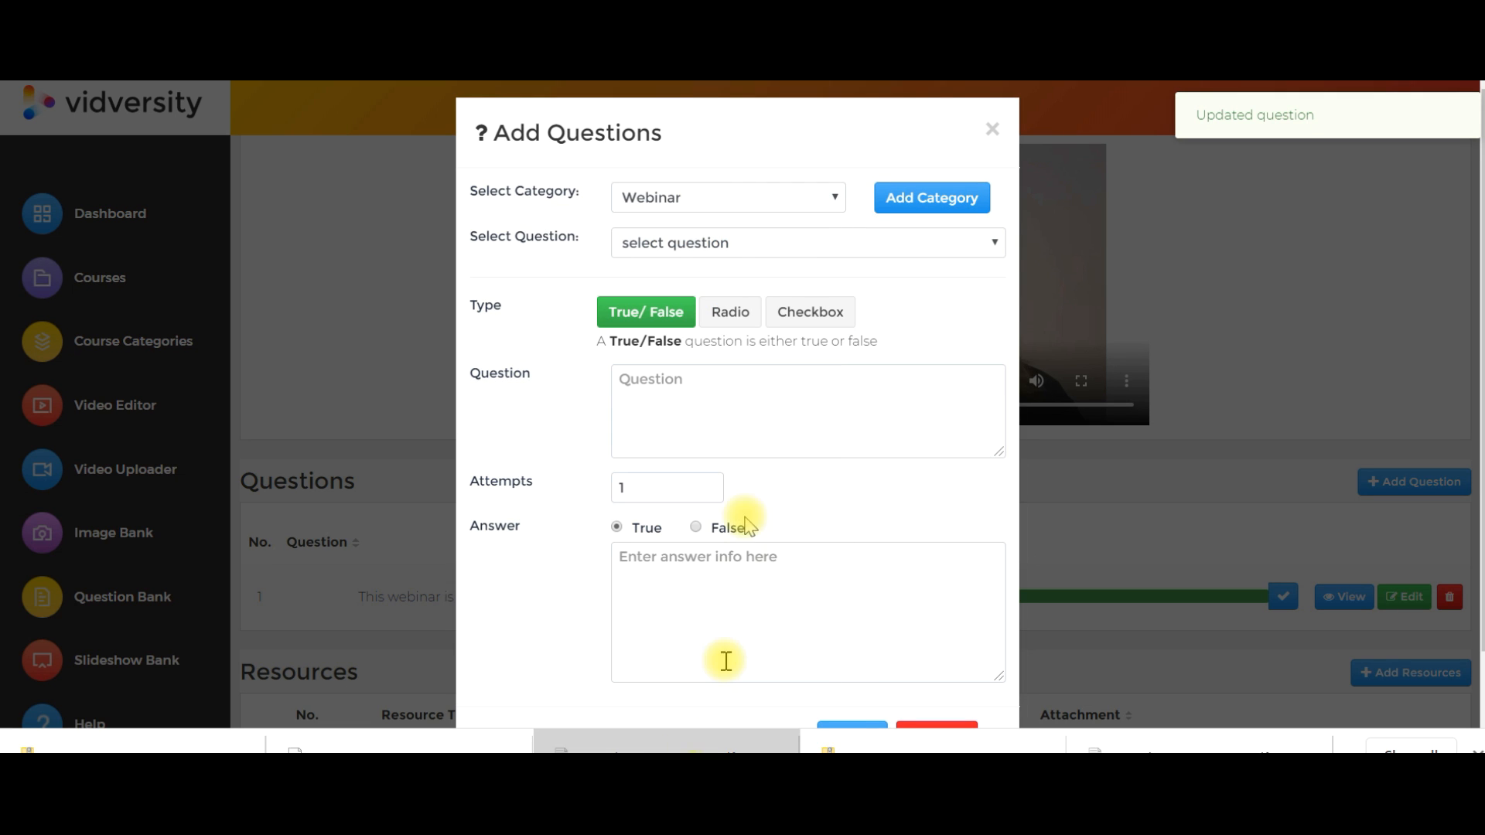
left_click(731, 248)
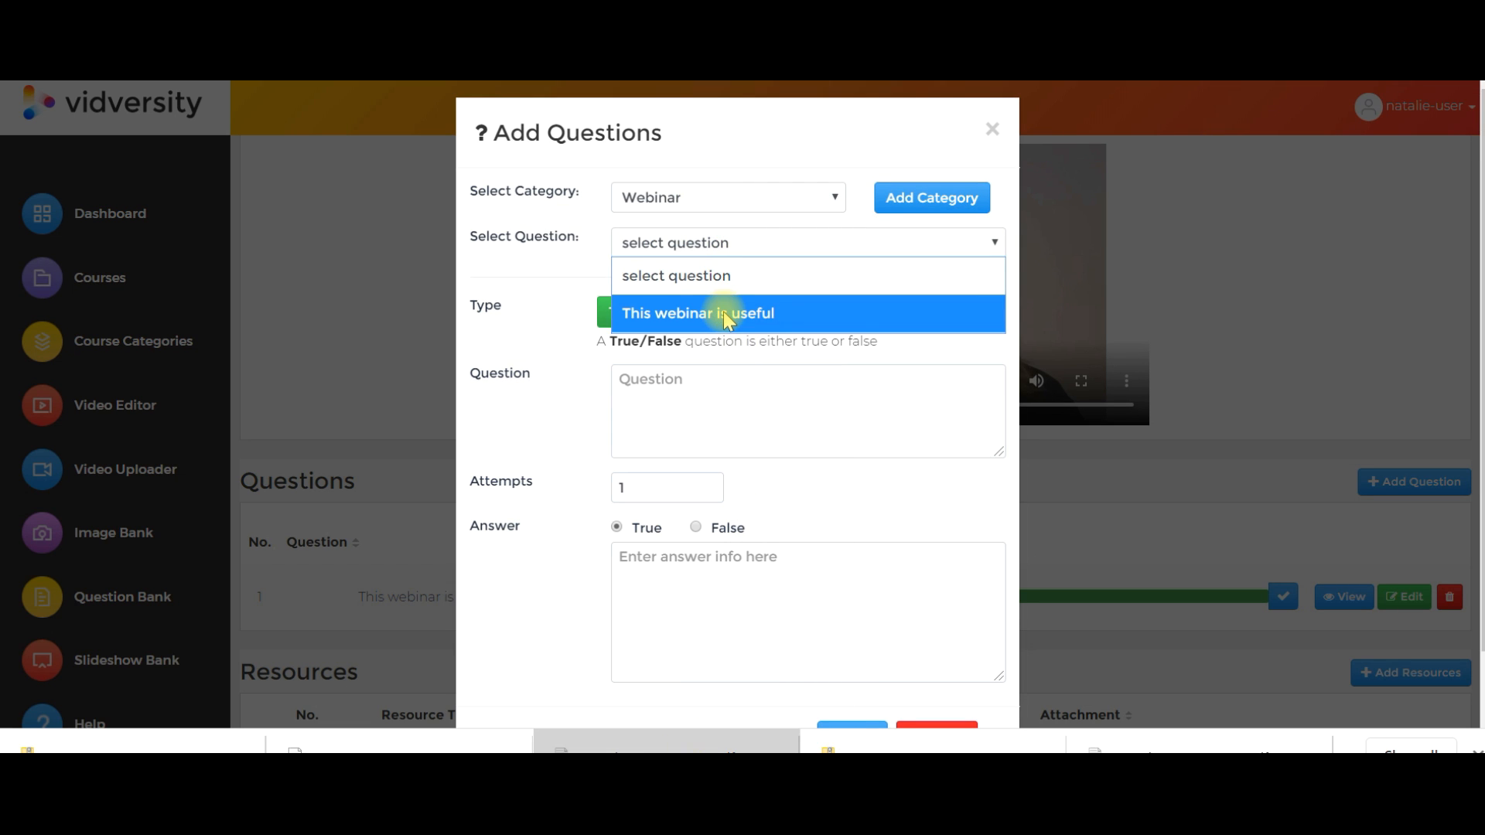
left_click(680, 397)
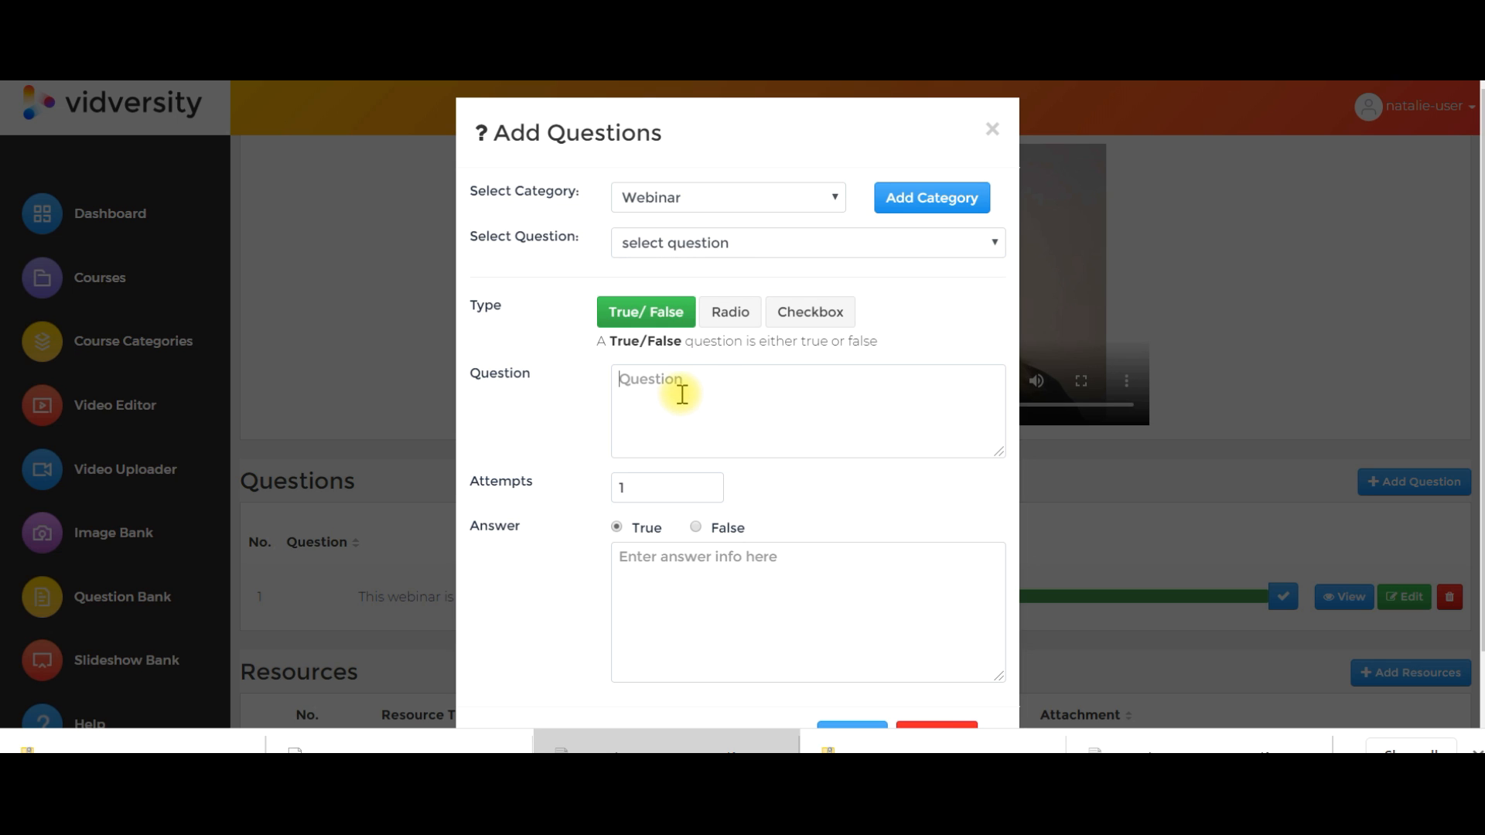
left_click(739, 318)
type("This webinar")
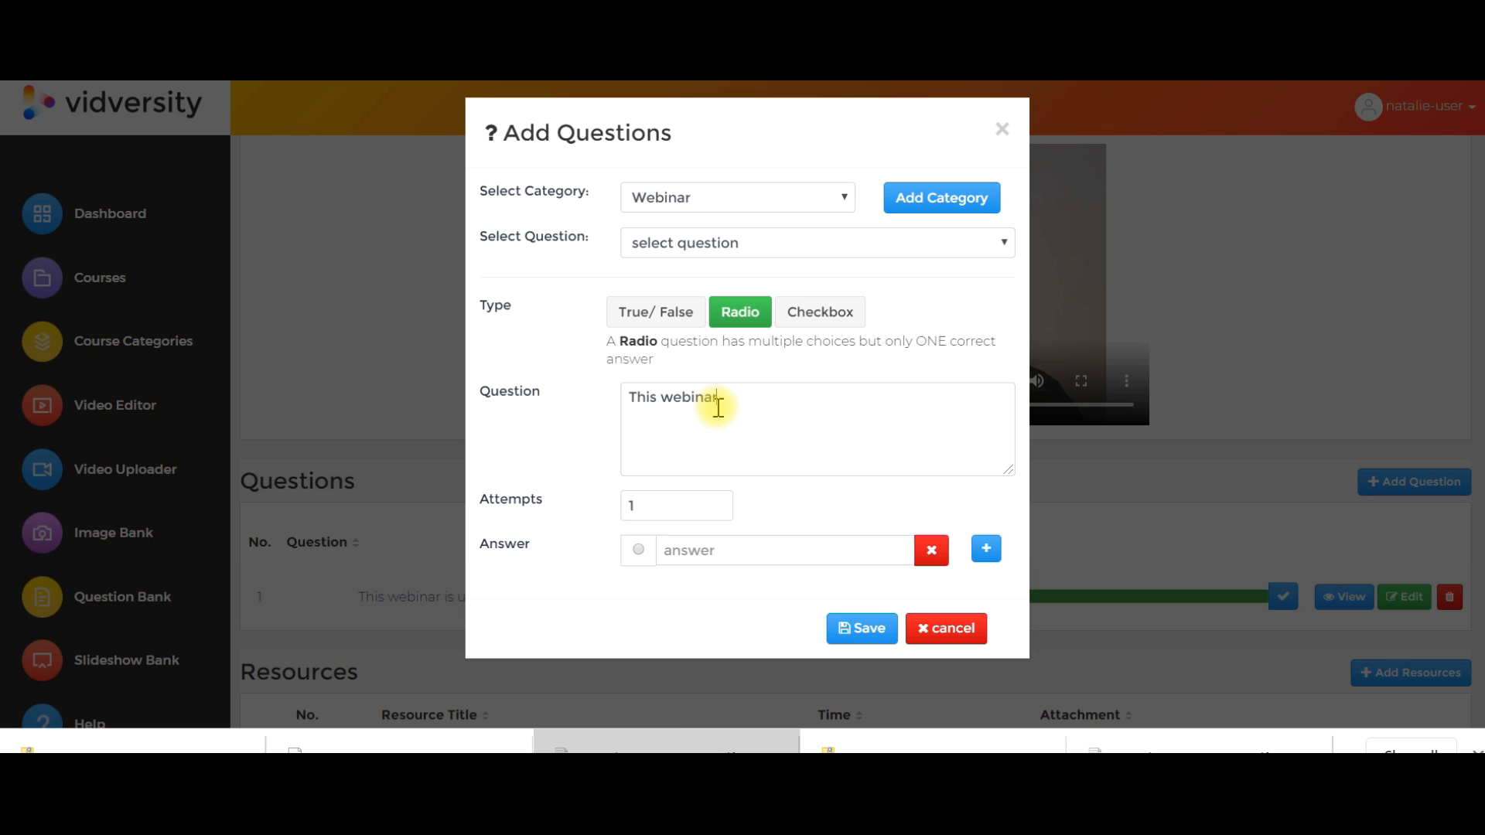
type(" is")
- Give the Radio question the three answer choices "useful", "not useful" and "ok"
left_click(696, 551)
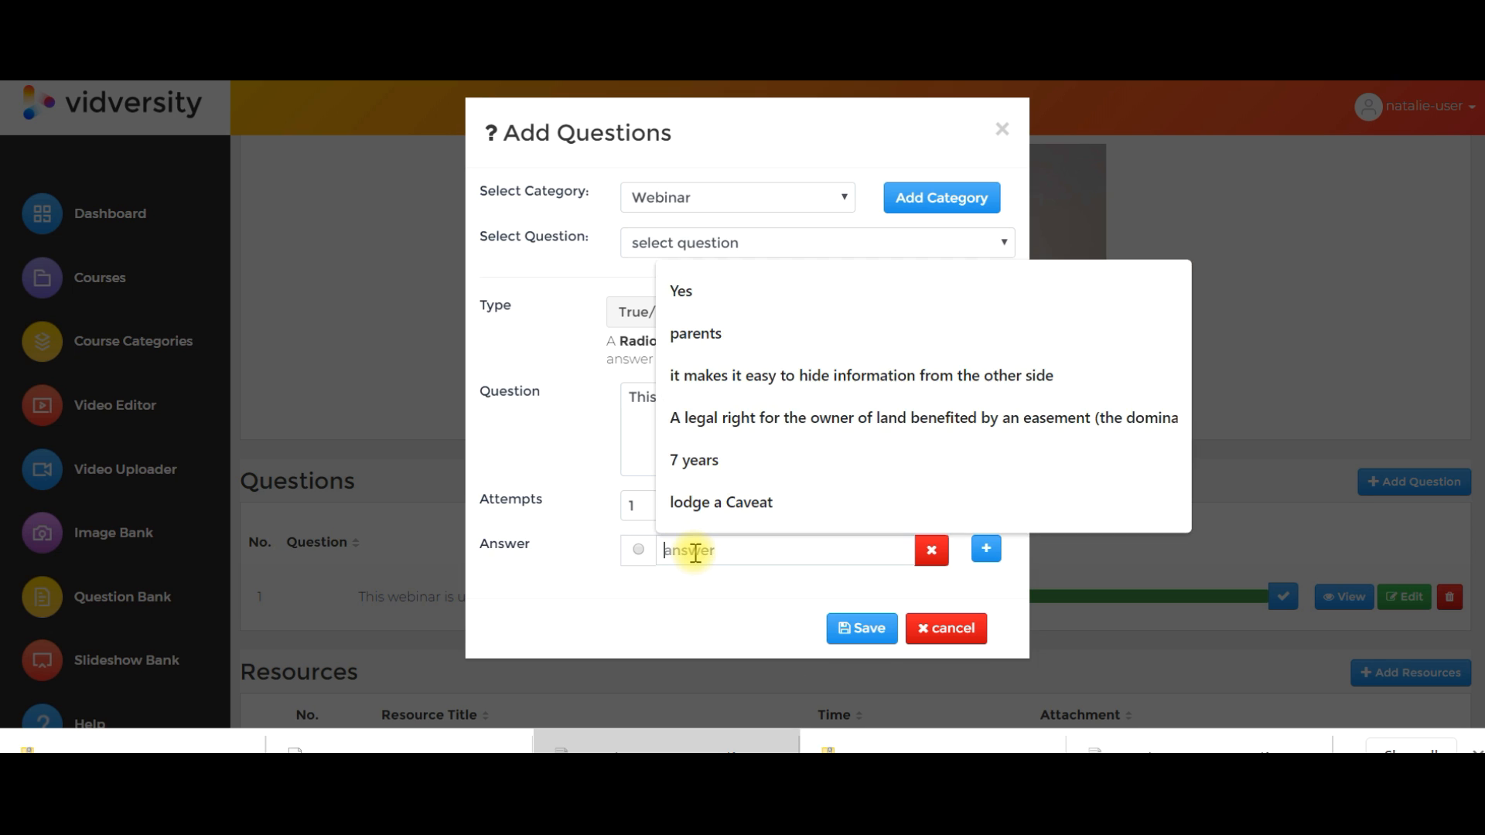
type("useful")
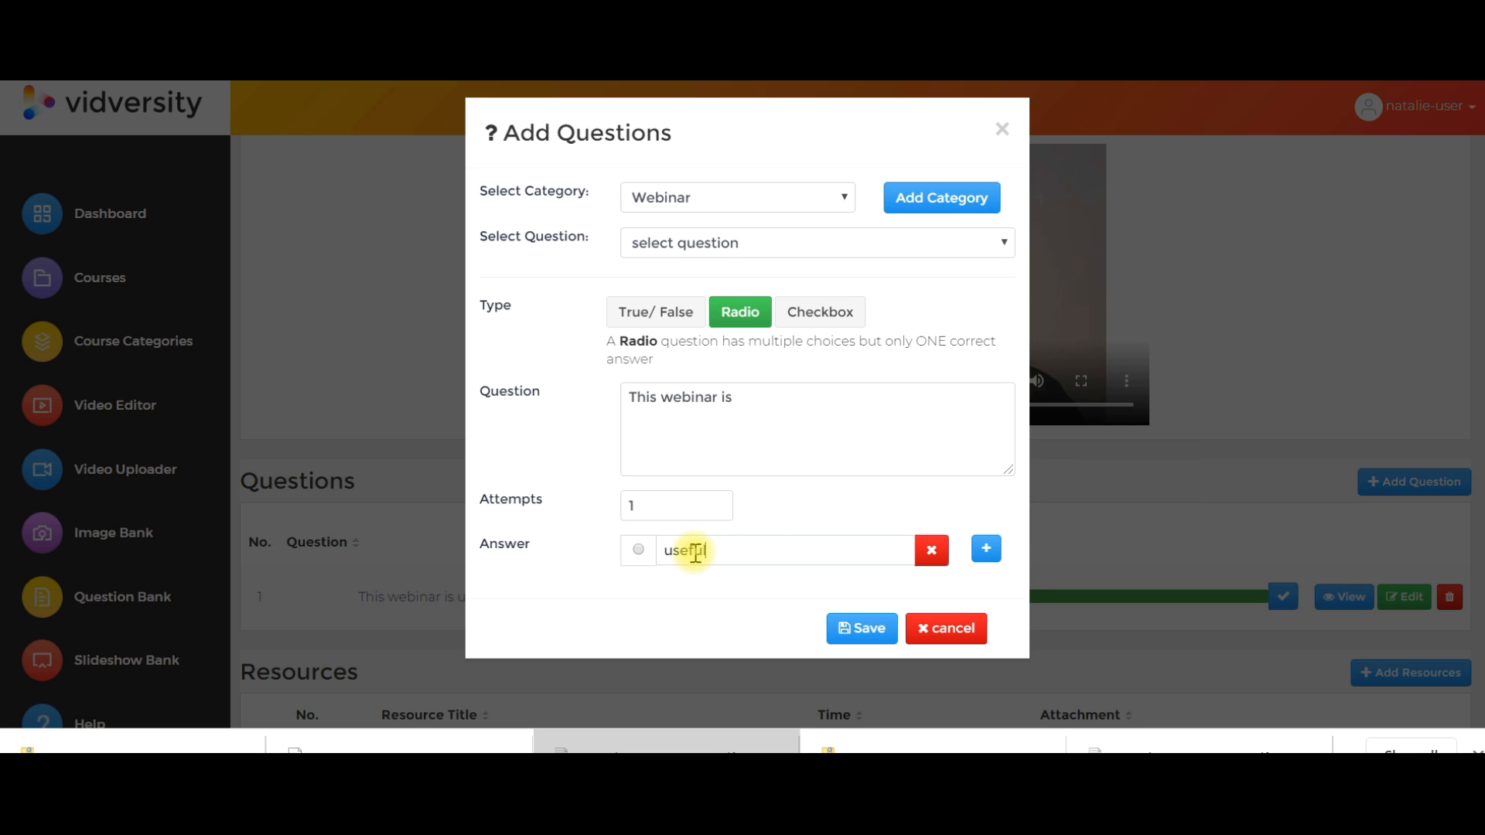
left_click(986, 549)
left_click(777, 606)
type("not useful")
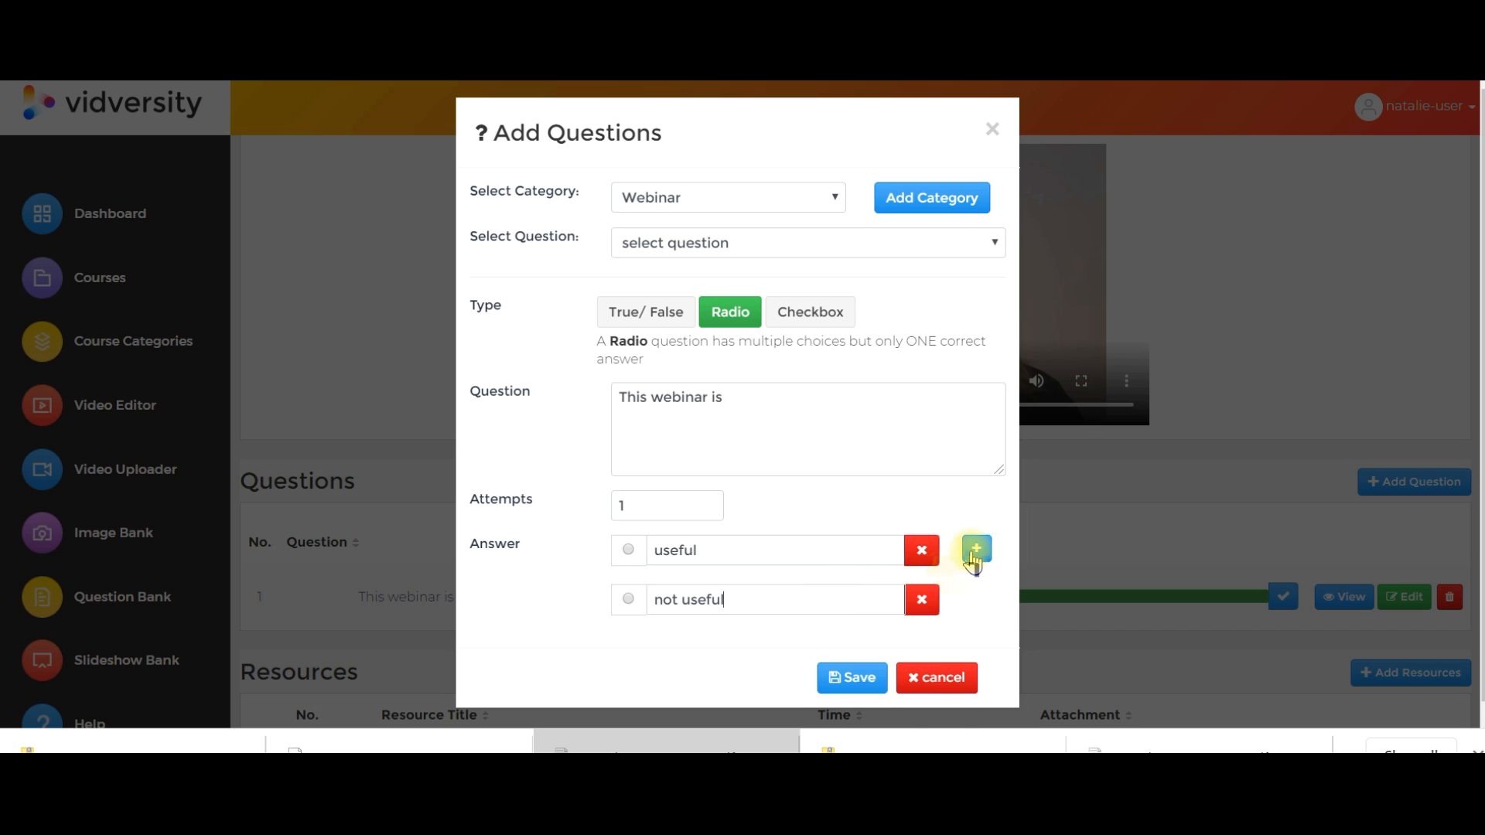
left_click(977, 550)
left_click(724, 648)
type("ok")
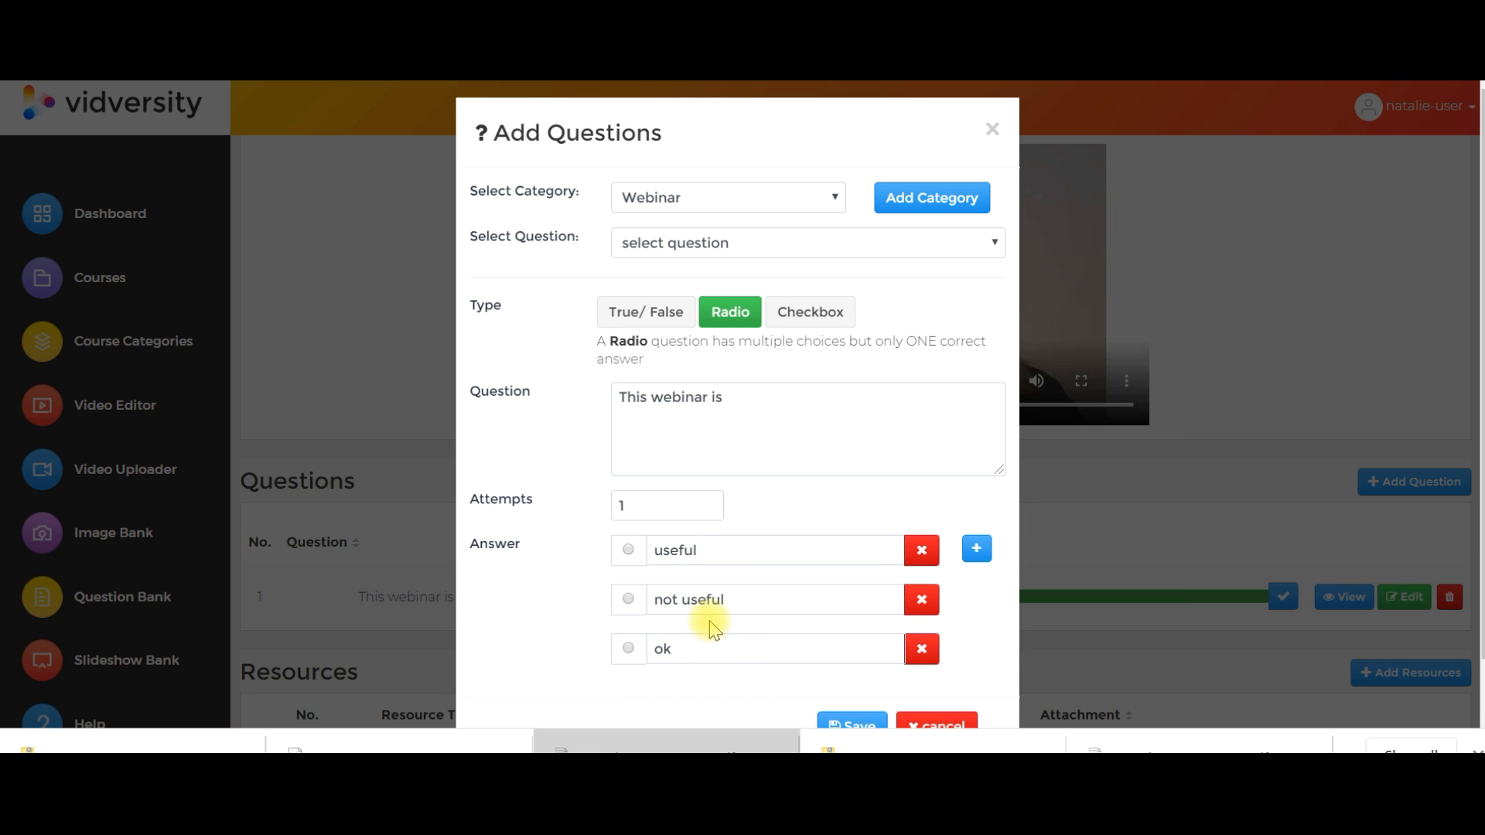
- Mark "useful" as the correct answer of the Radio question and give it the answer info "Yes it is useful"
left_click(628, 550)
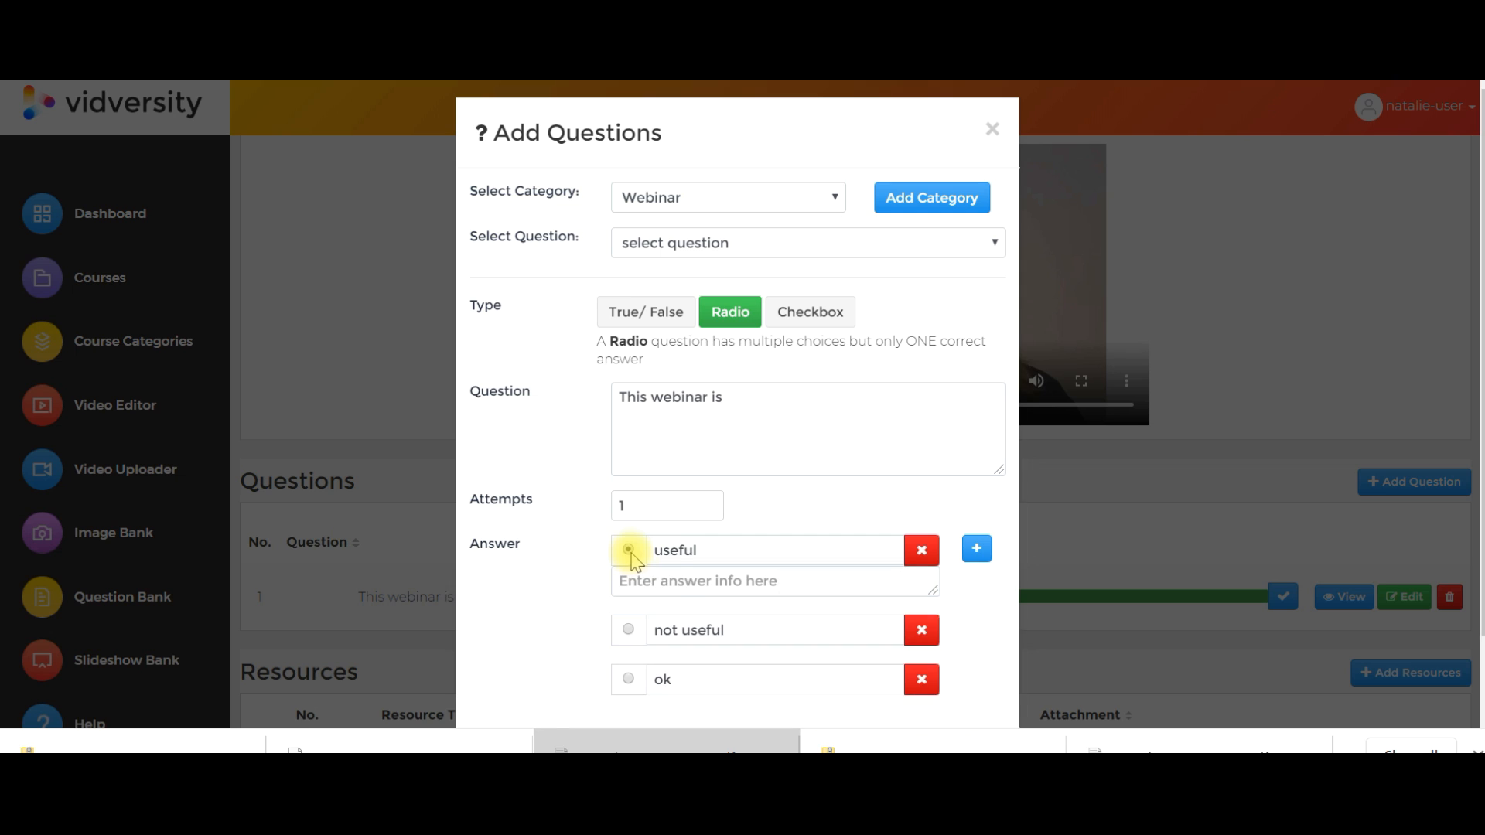
type("YUe")
type("es it i")
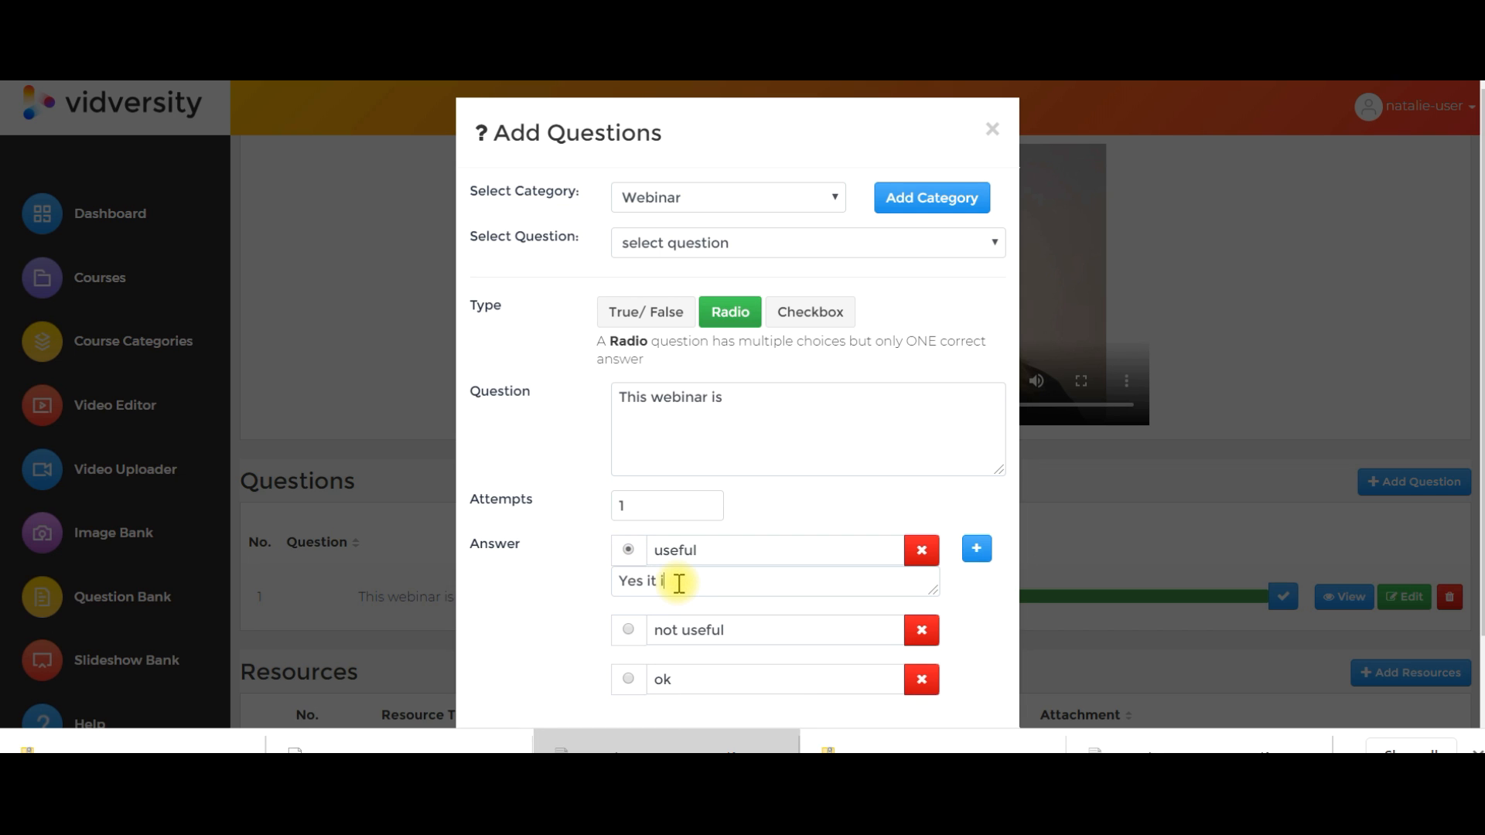
type("s useful")
- Set the Radio question's attempts to 2 and save the question
left_click(629, 503)
key("BackSpace")
type("2")
scroll(647, 488, "down", 1)
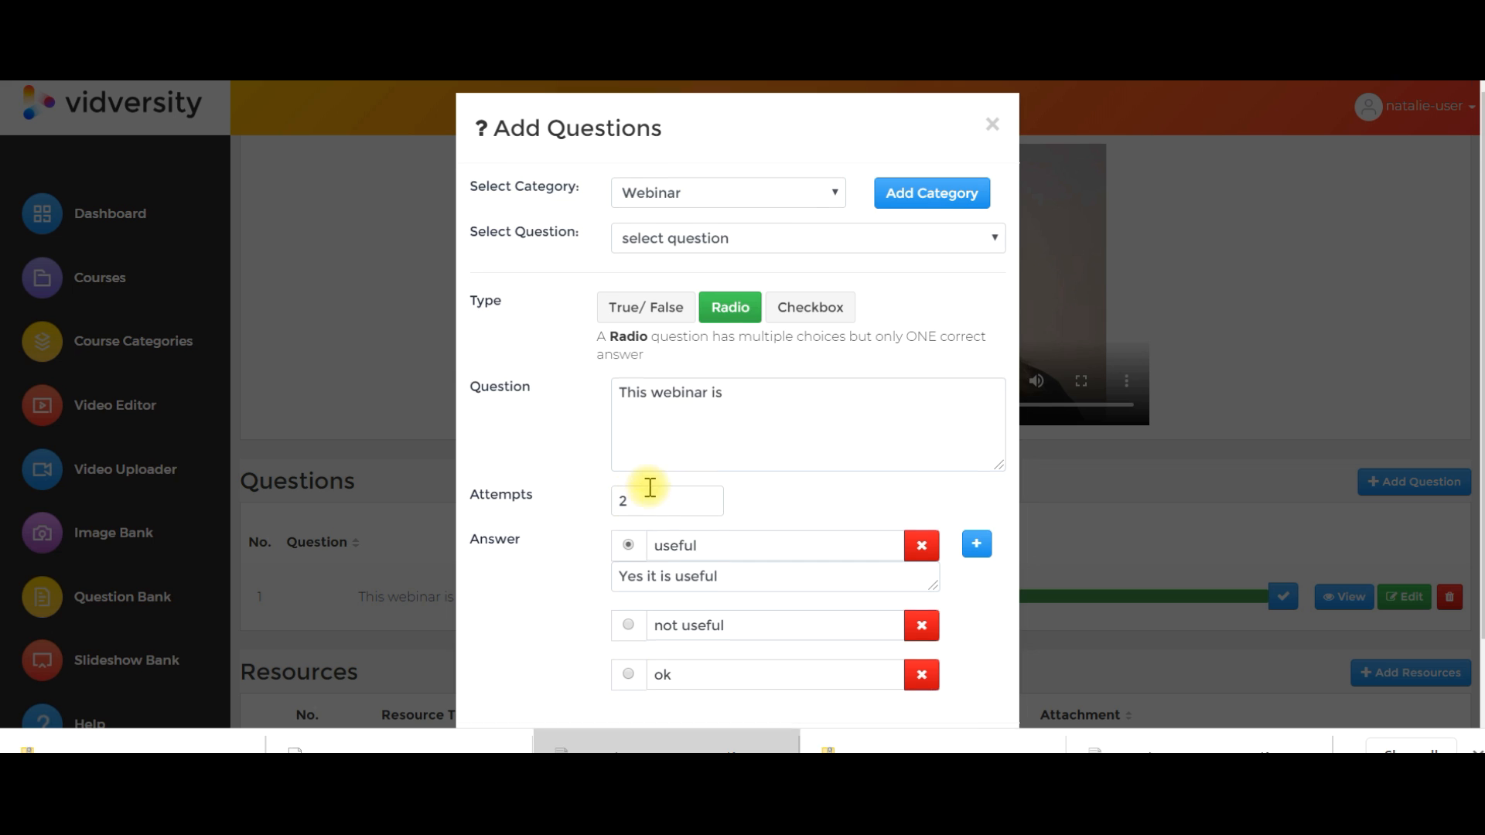
left_click(851, 670)
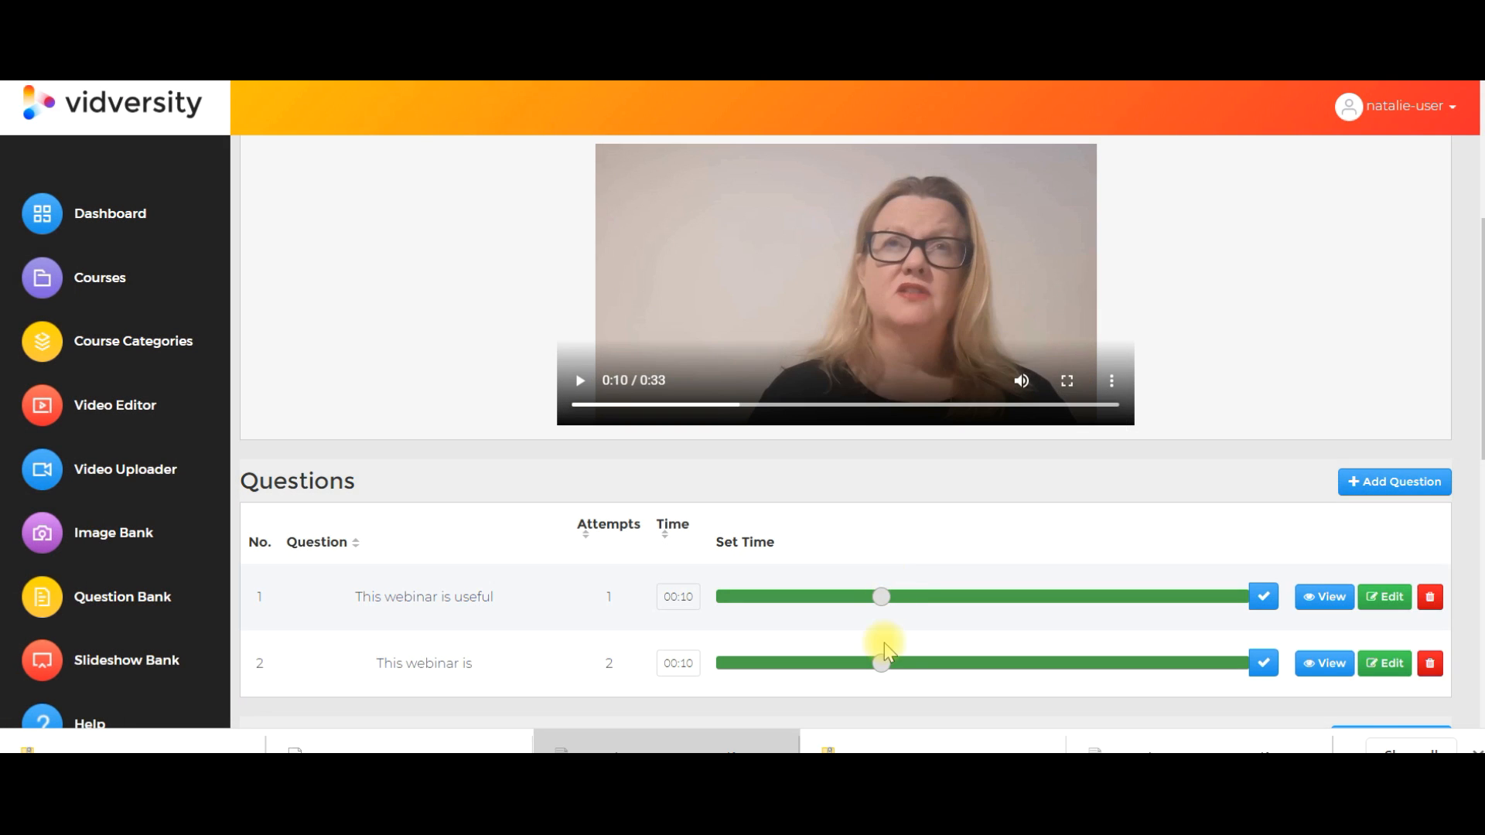
- Start a new resource for the chapter video with the title "Click to open"
scroll(906, 613, "down", 5)
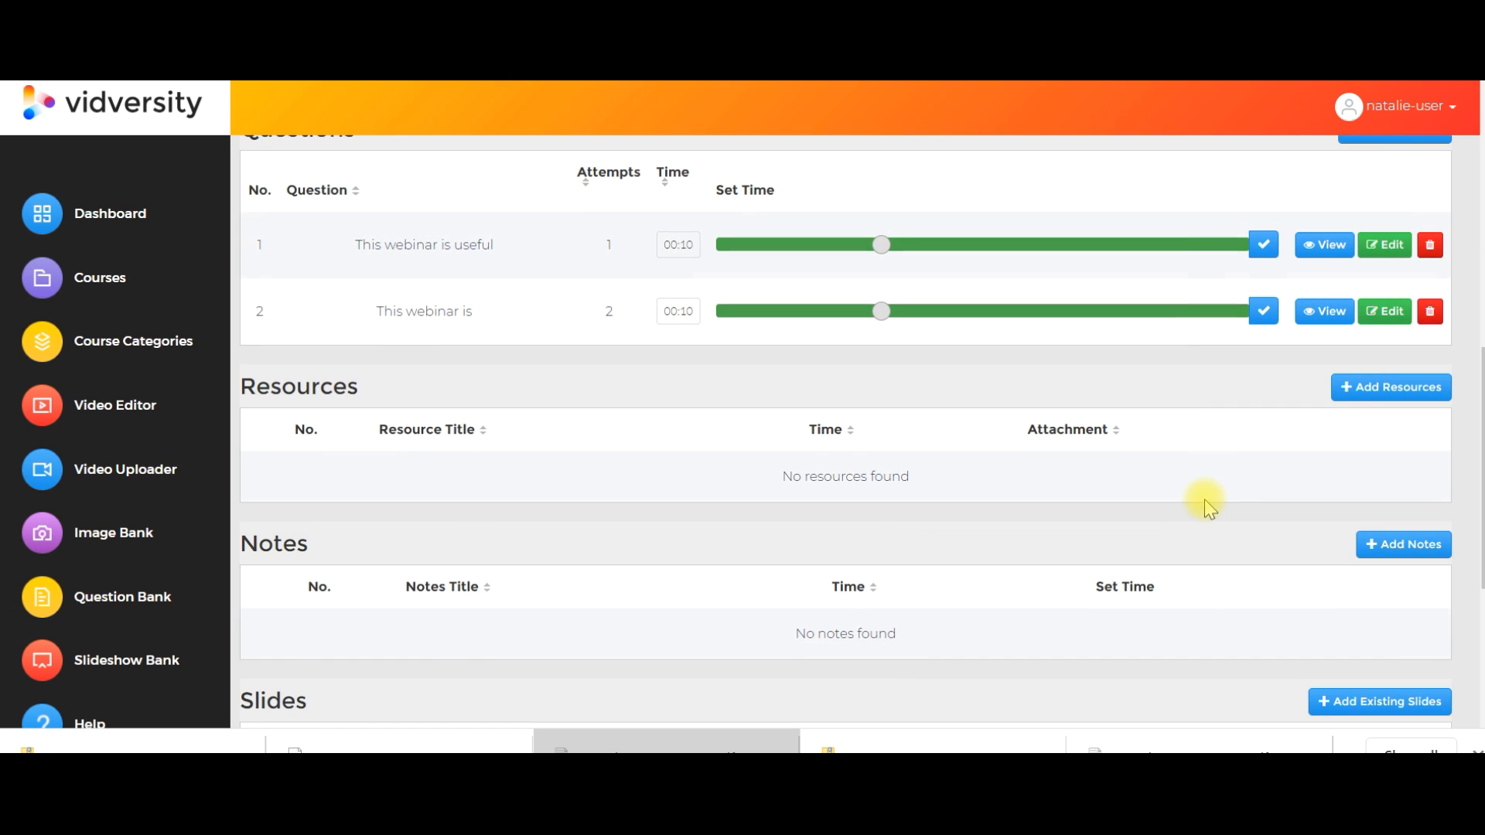
left_click(1366, 390)
left_click(645, 195)
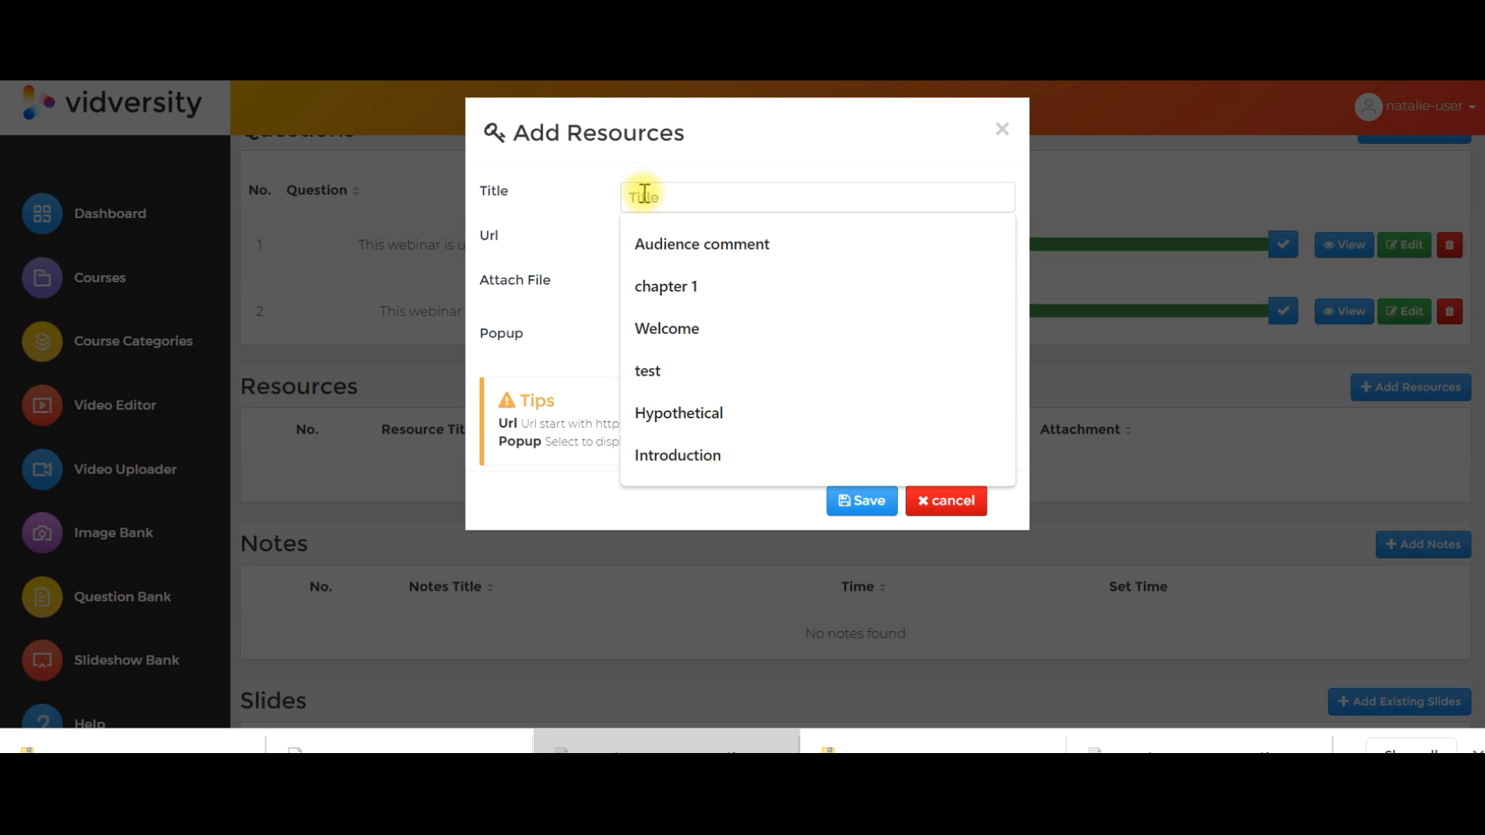
type("Click to open")
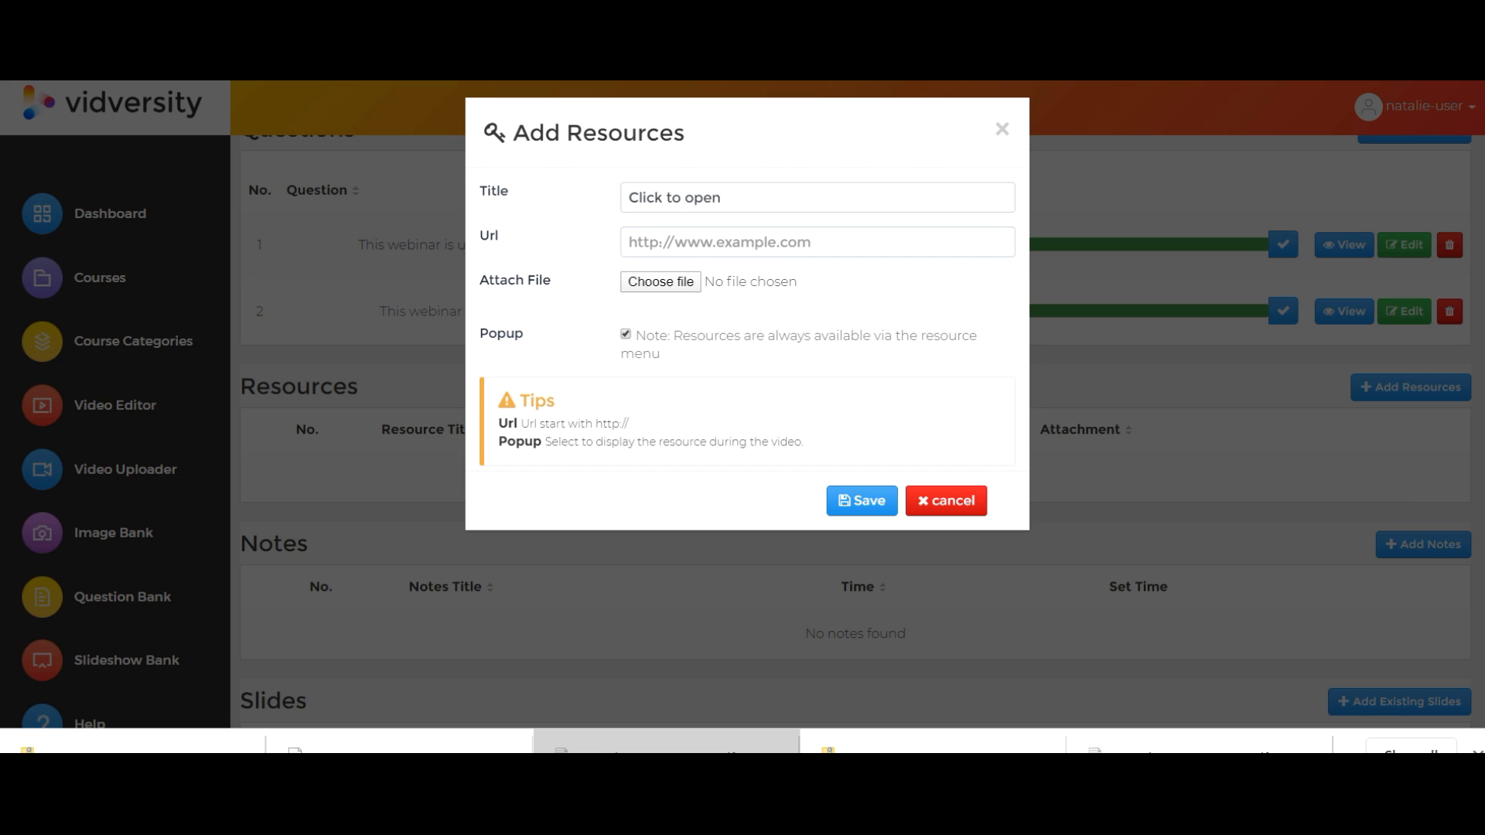
- Search the web for "mathletics" in a new browser tab, open the Mathletics site and copy its address
key("ctrl+t")
type("mathlet")
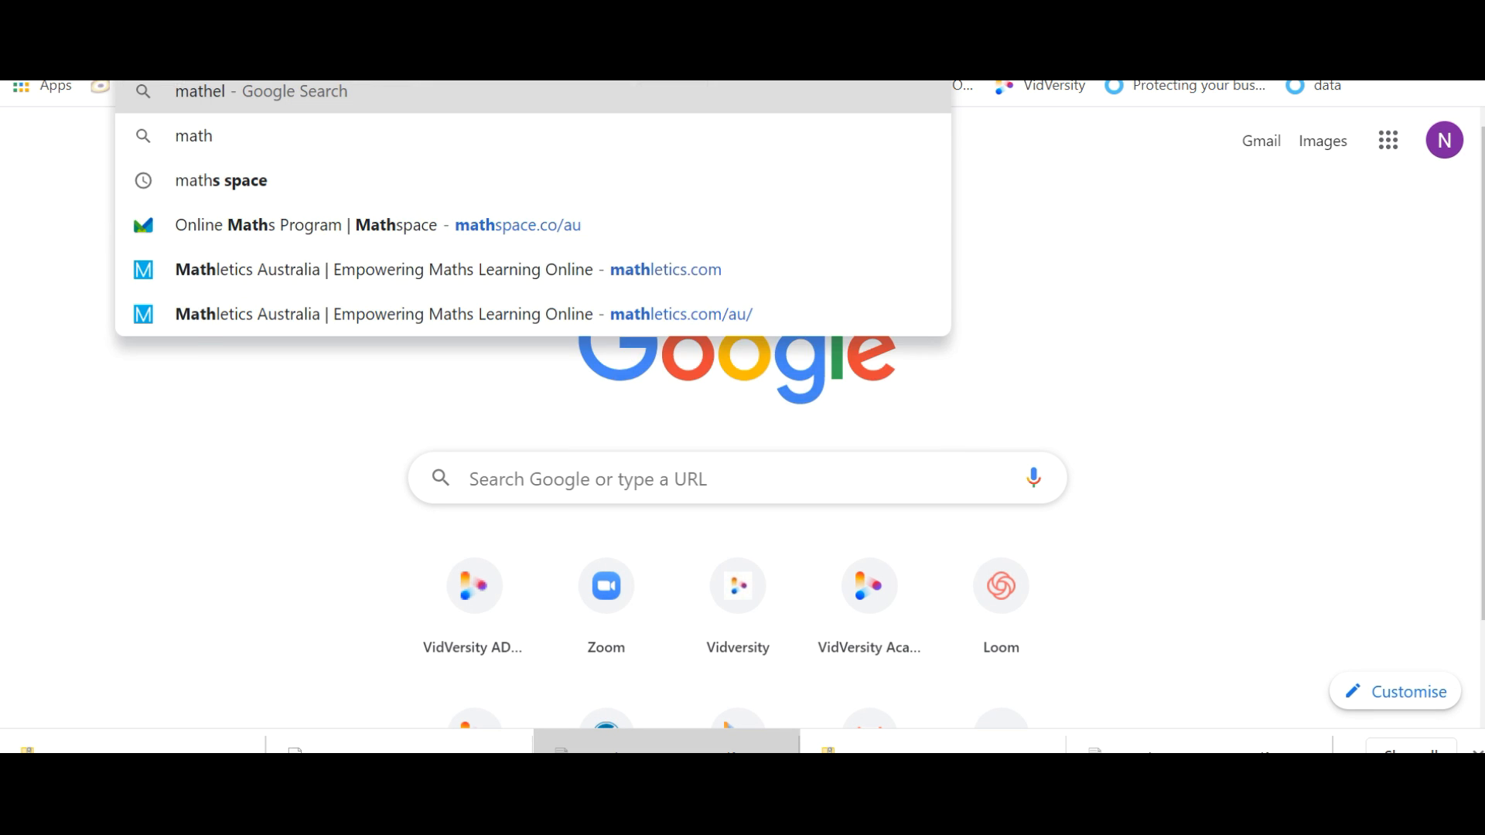
type("ics")
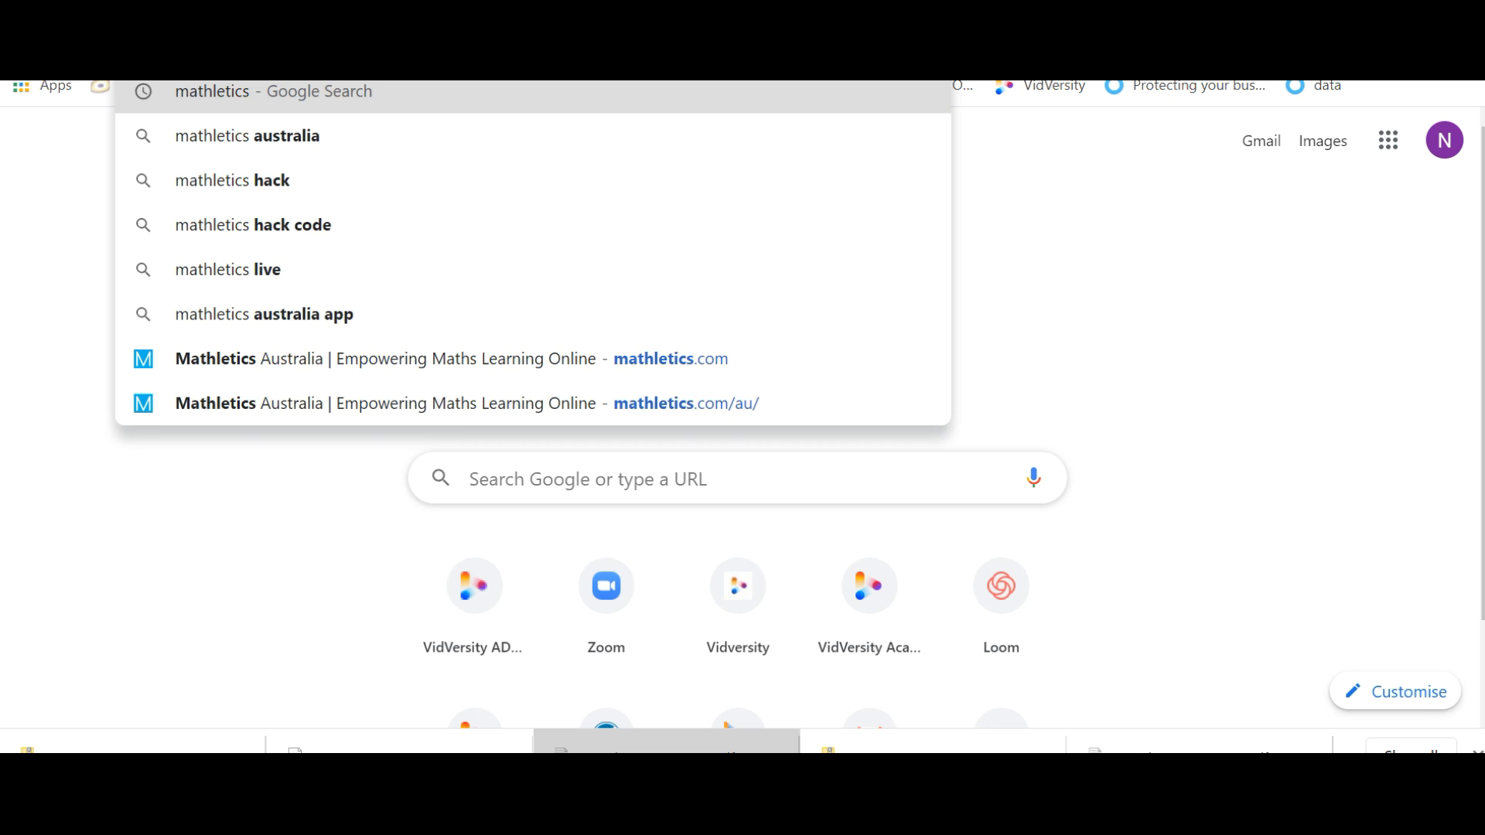
key("Return")
left_click(272, 312)
key("ctrl+c")
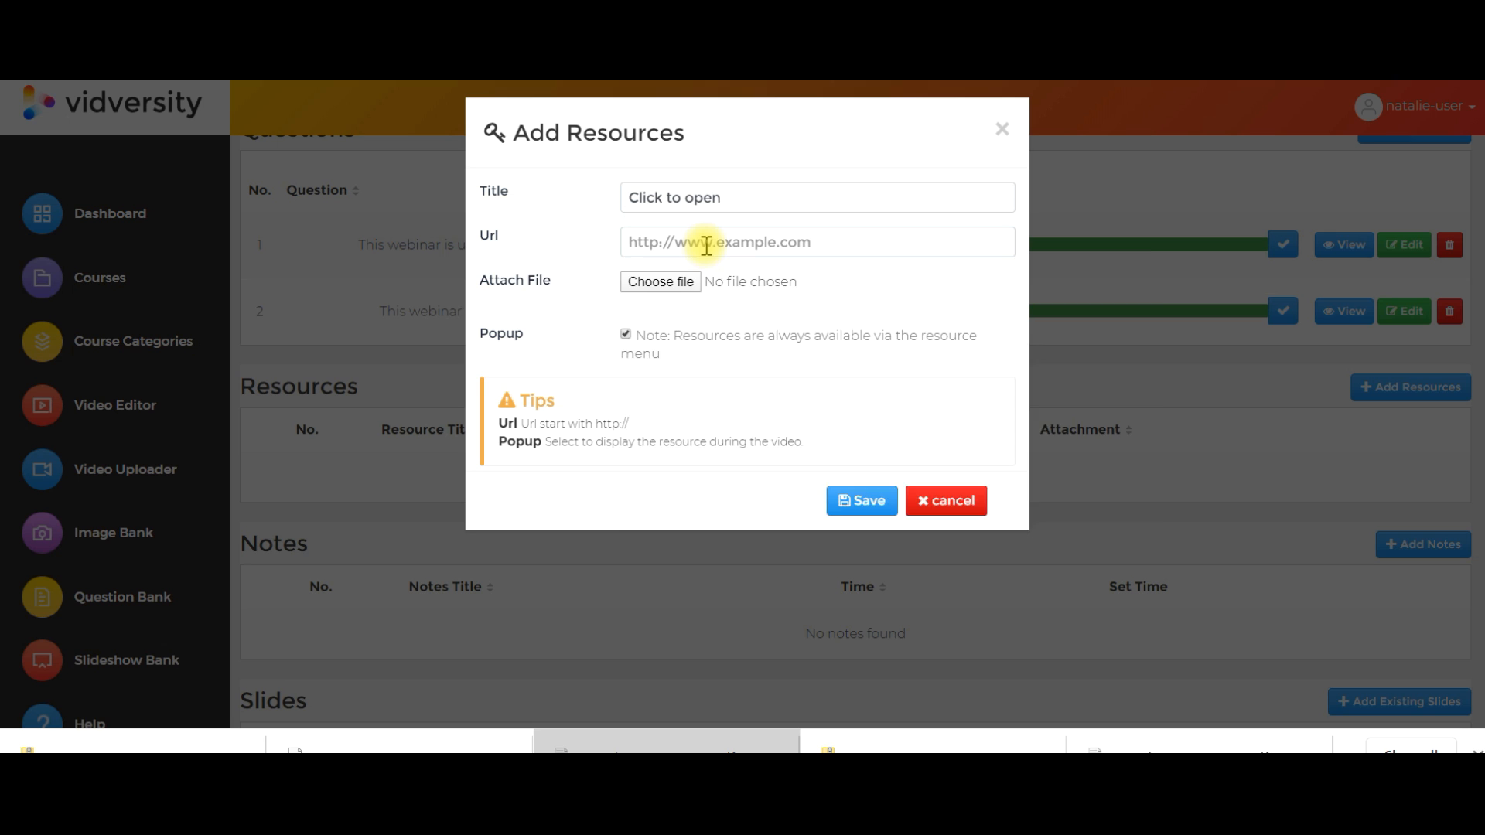
- Complete the resource title in VidVersity as "Click to open Mathletics website"
left_click(706, 246)
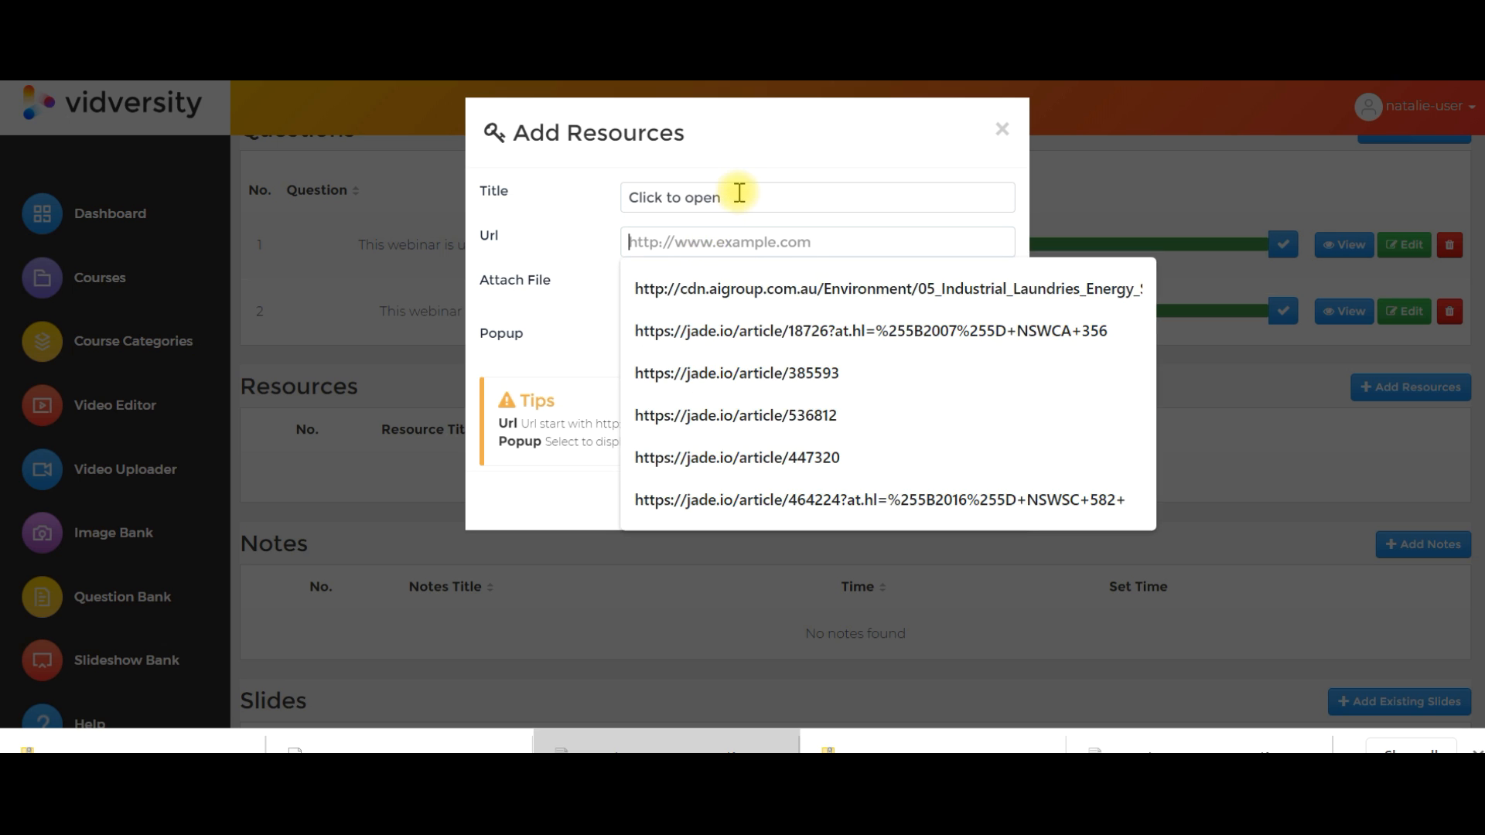
left_click(749, 194)
type("Mathle")
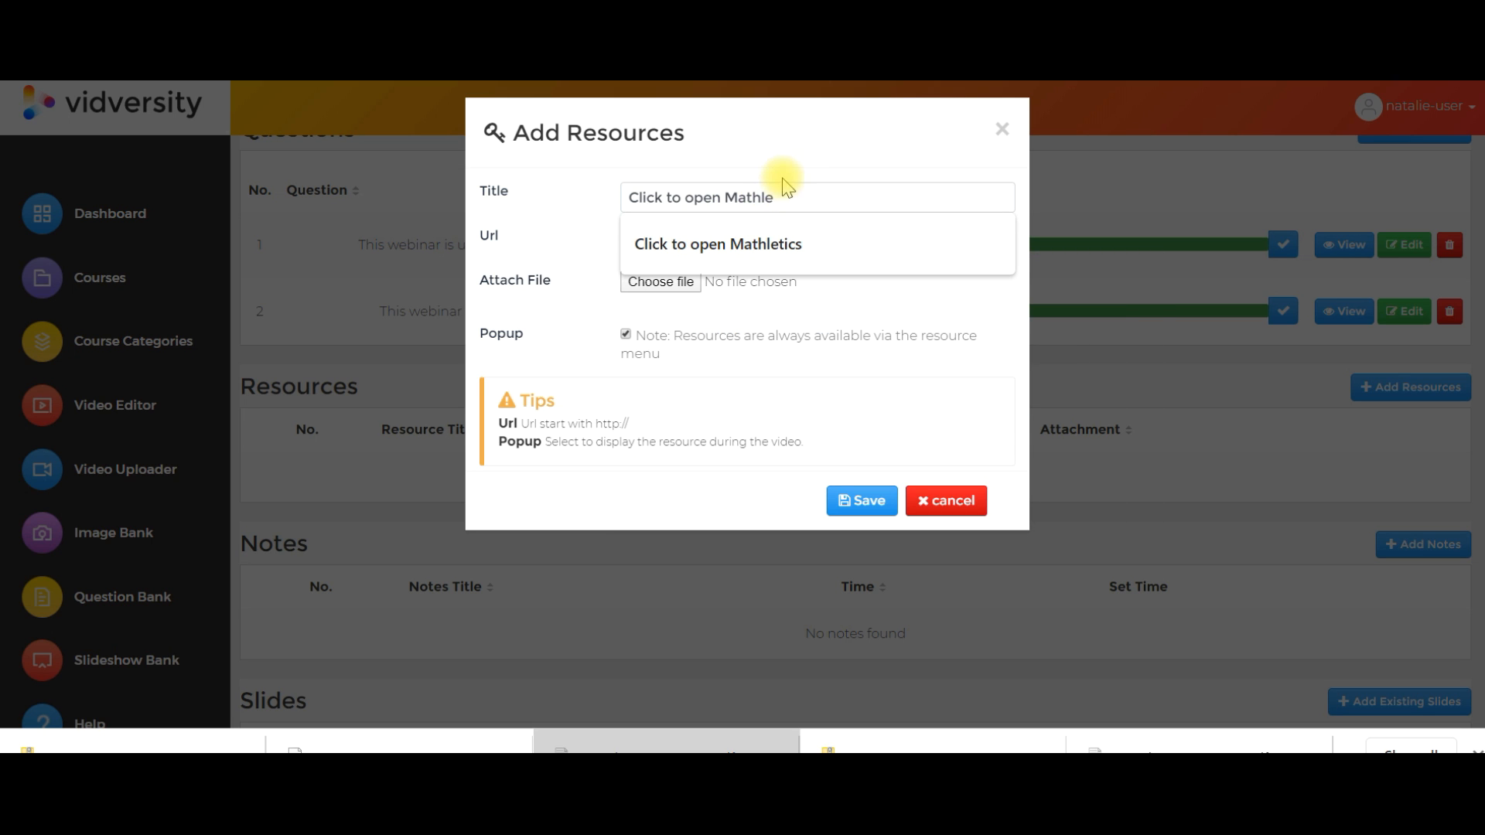
type("tics ")
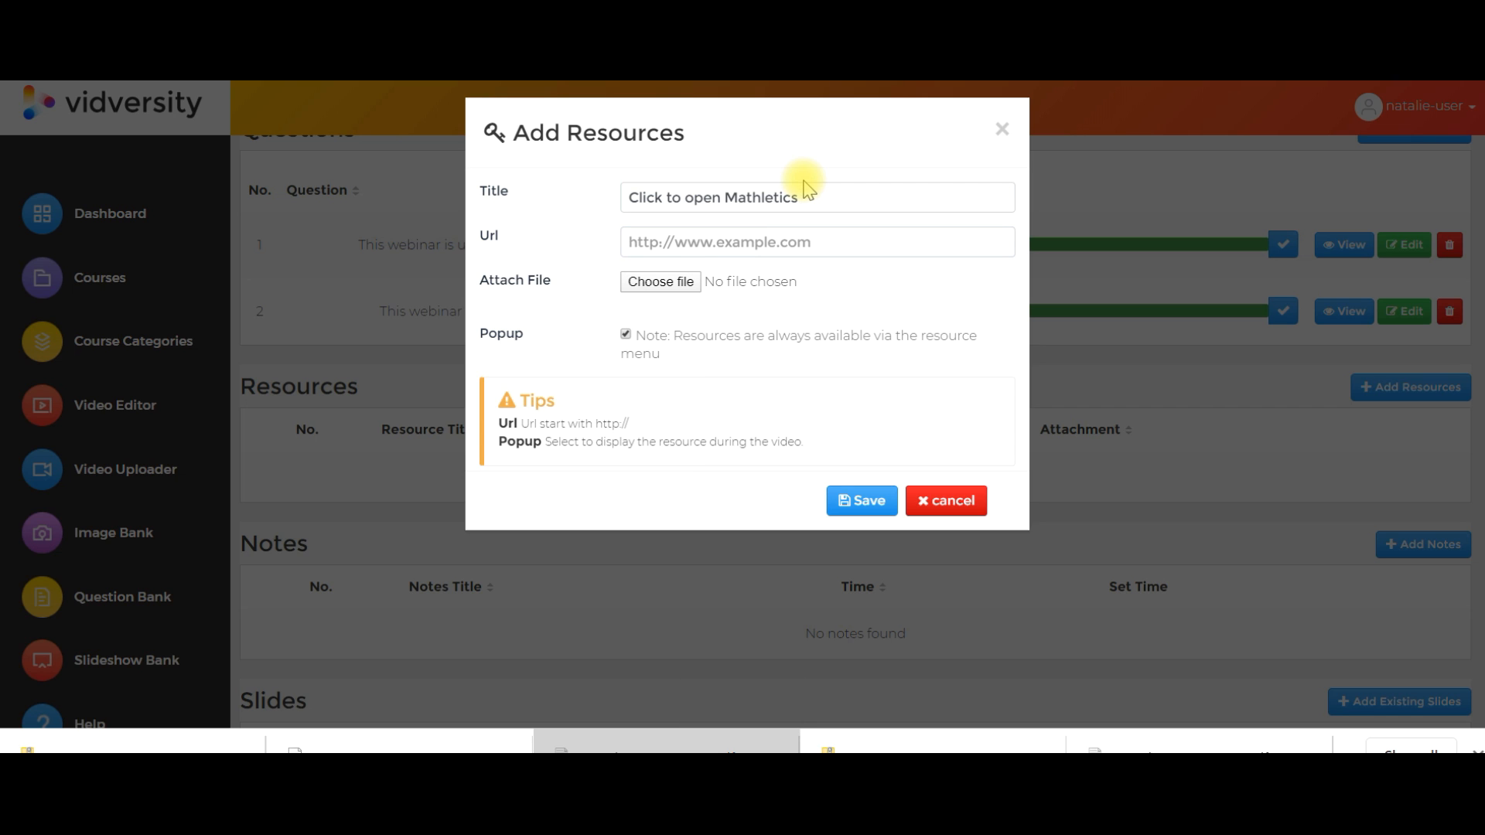
type("webiste")
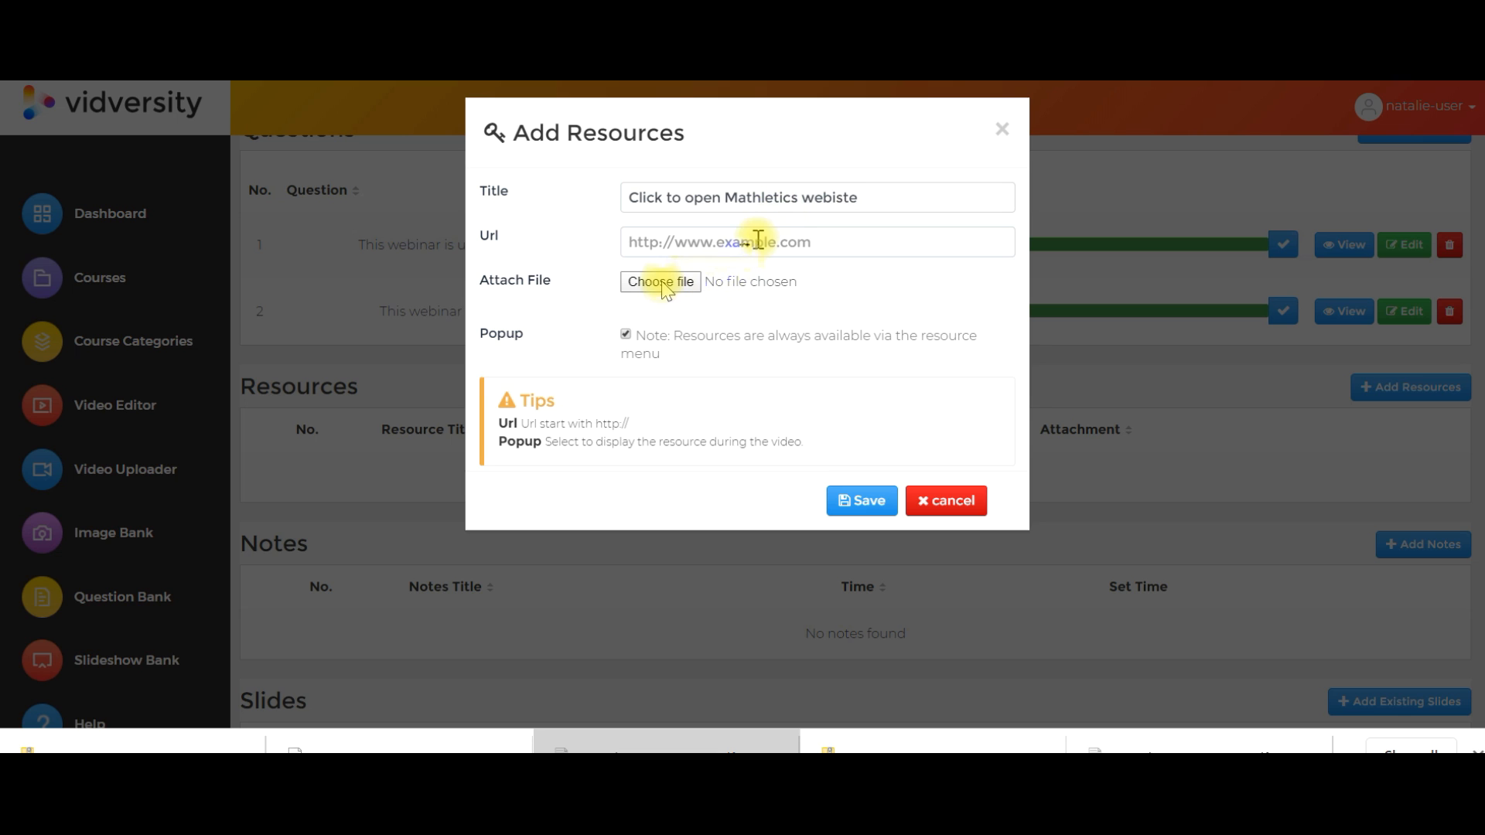
key("BackSpace")
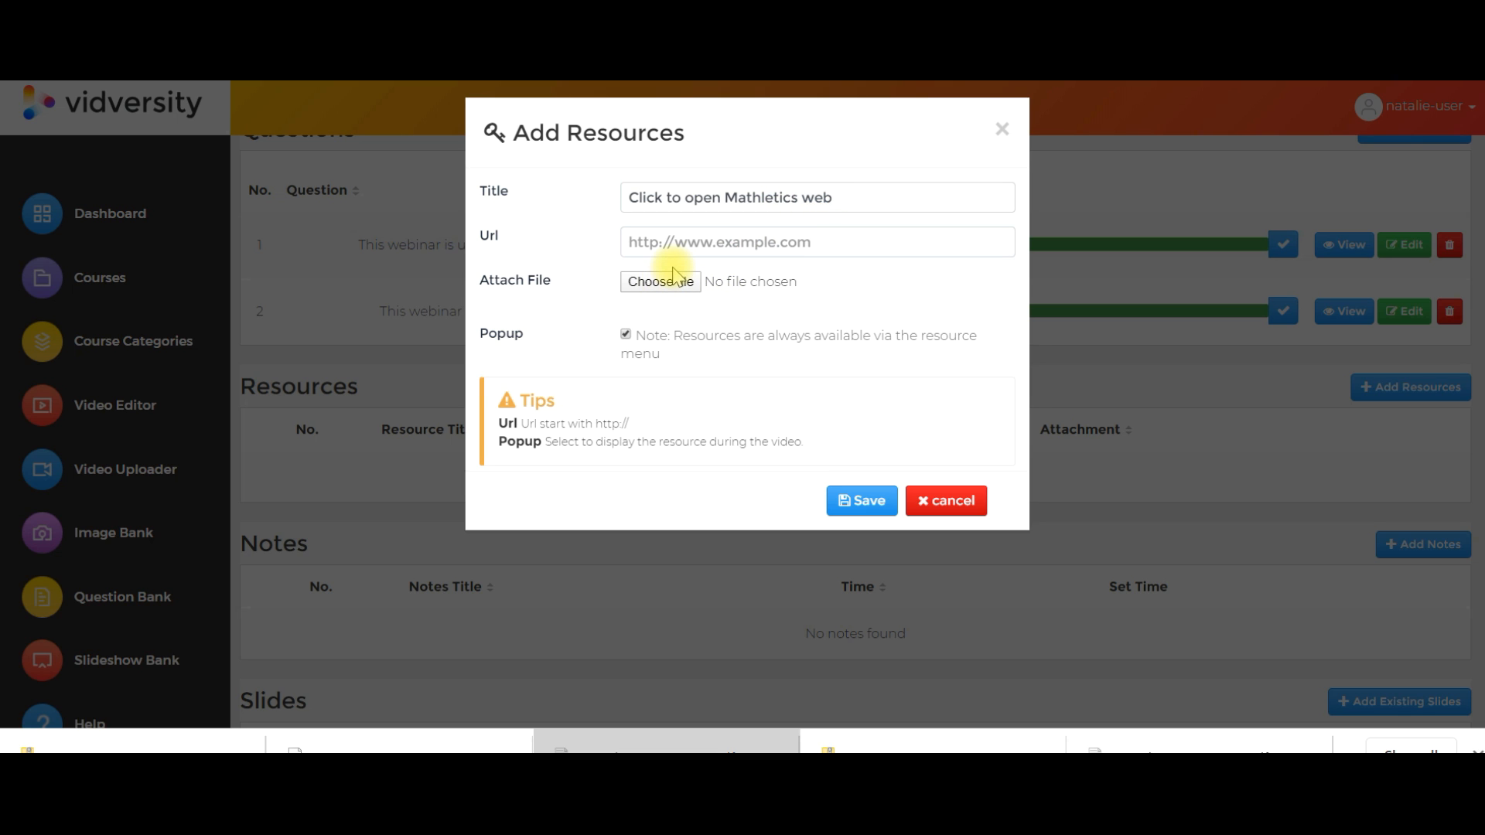
left_click(654, 243)
key("ctrl+v")
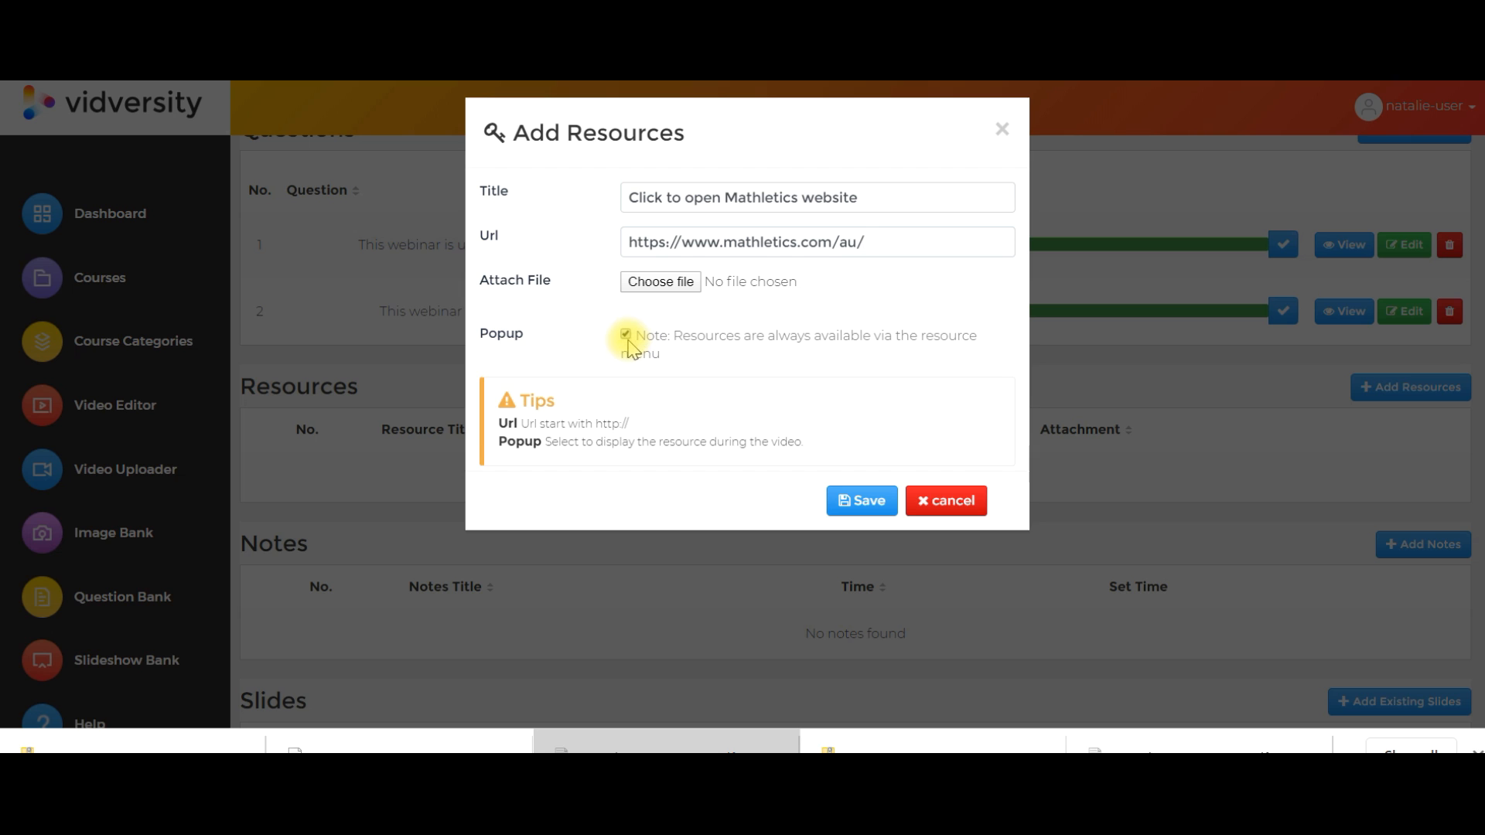
left_click(854, 503)
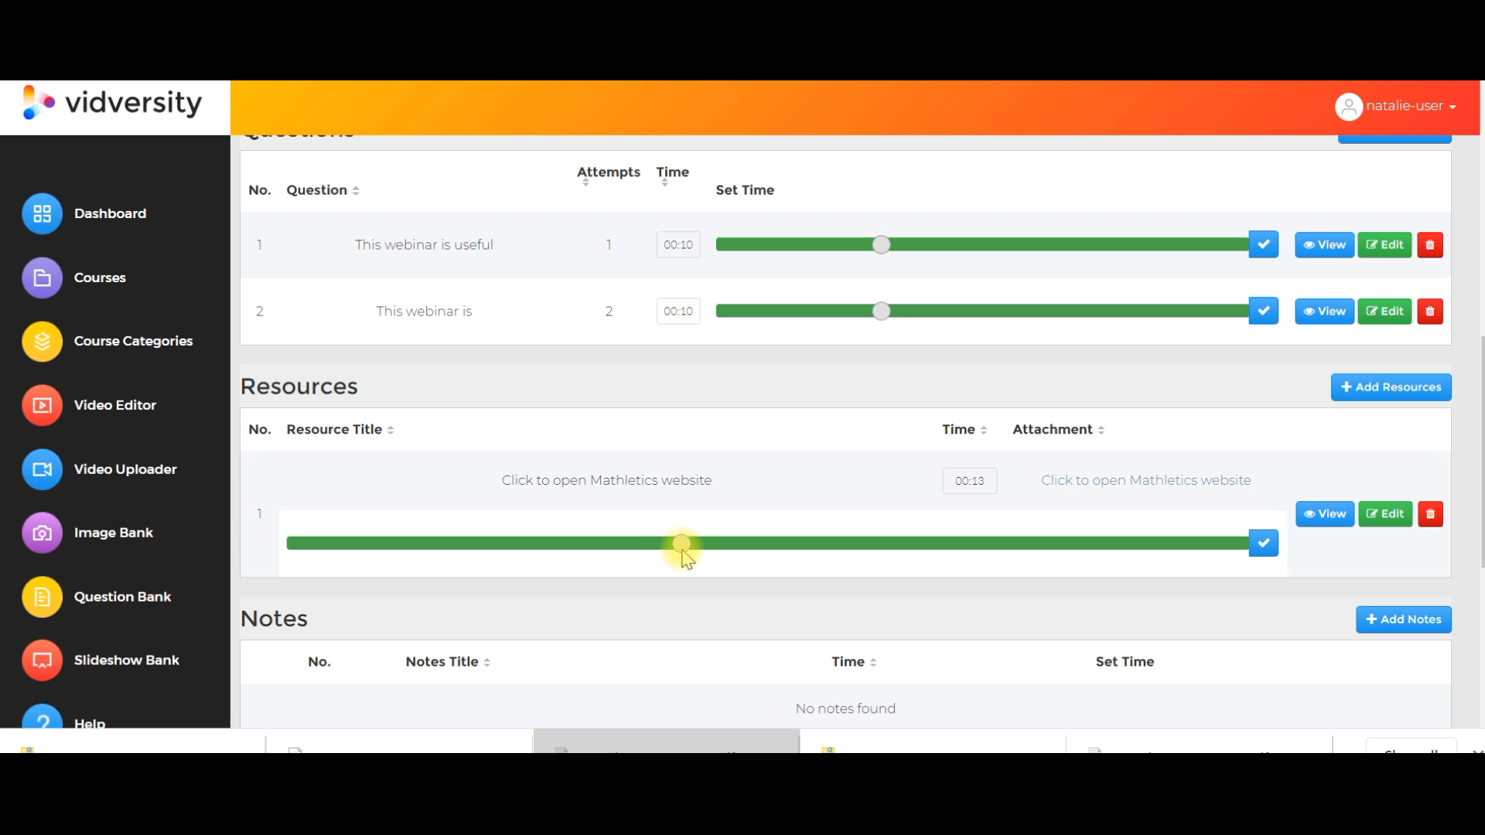
left_click(1264, 543)
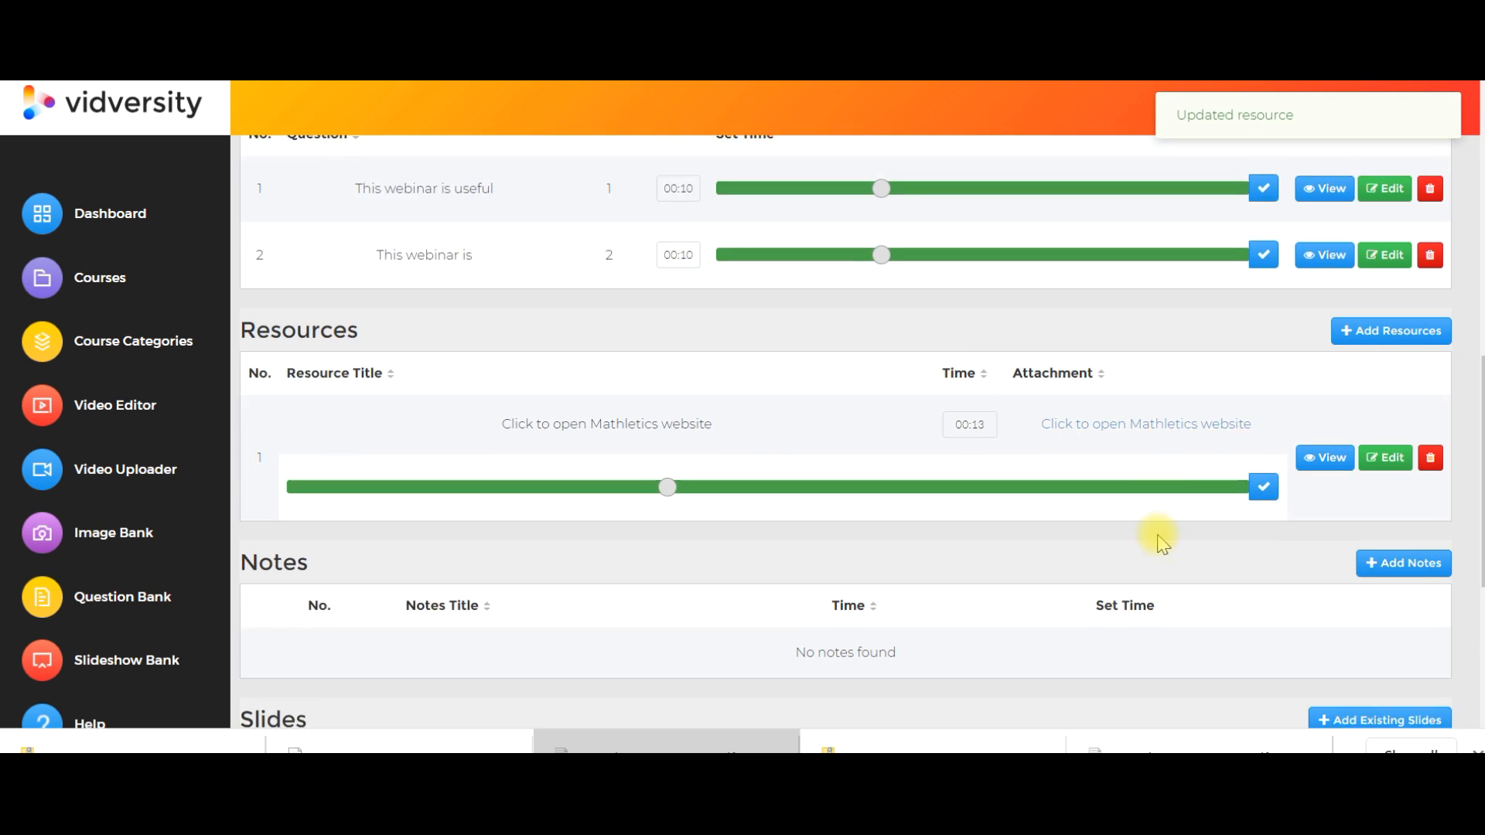
- Start a new note for the chapter video with the title "Key takeaway"
scroll(1162, 544, "down", 4)
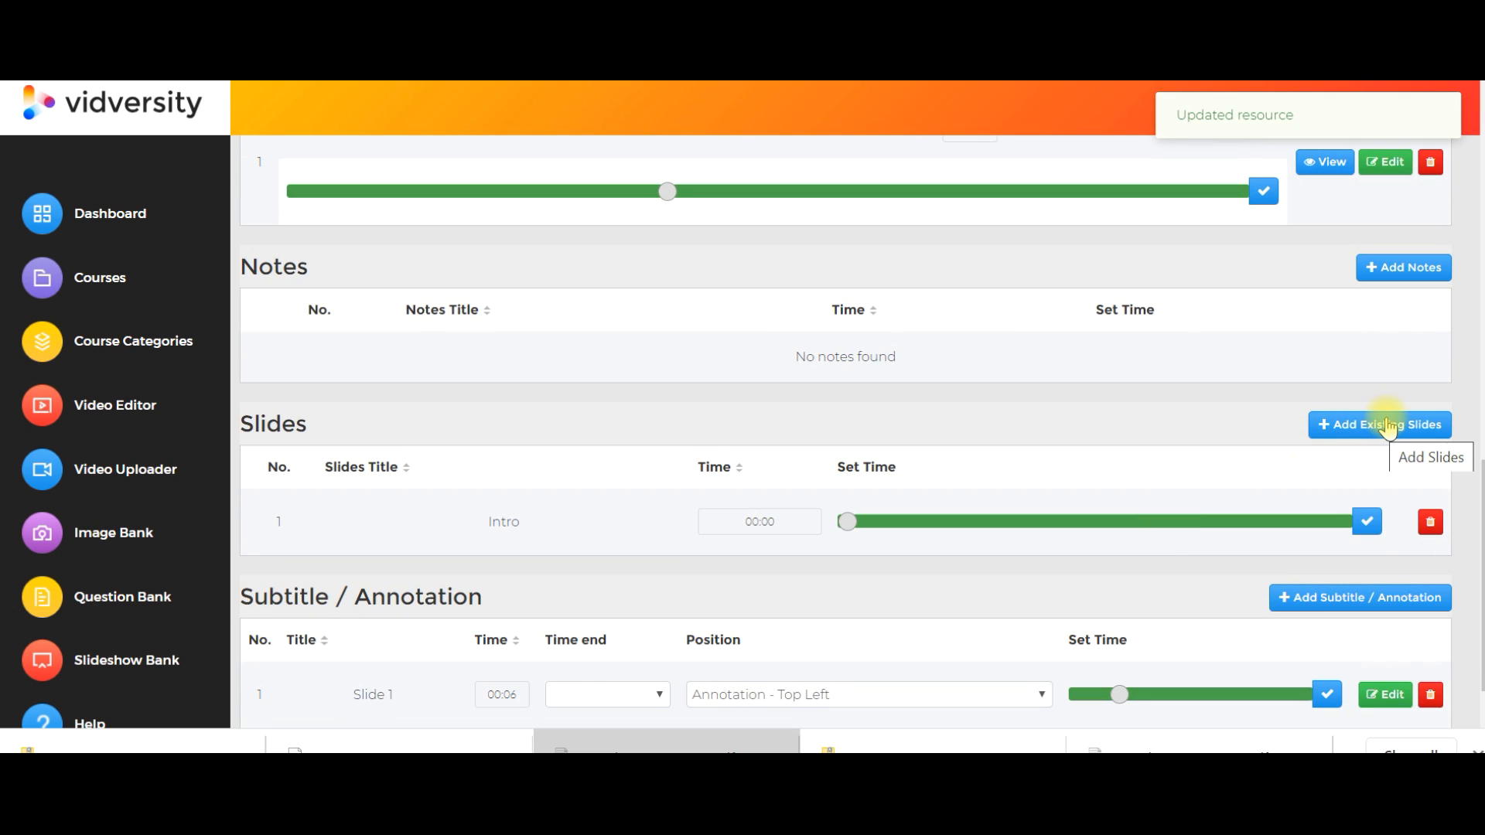
scroll(1387, 426, "down", 1)
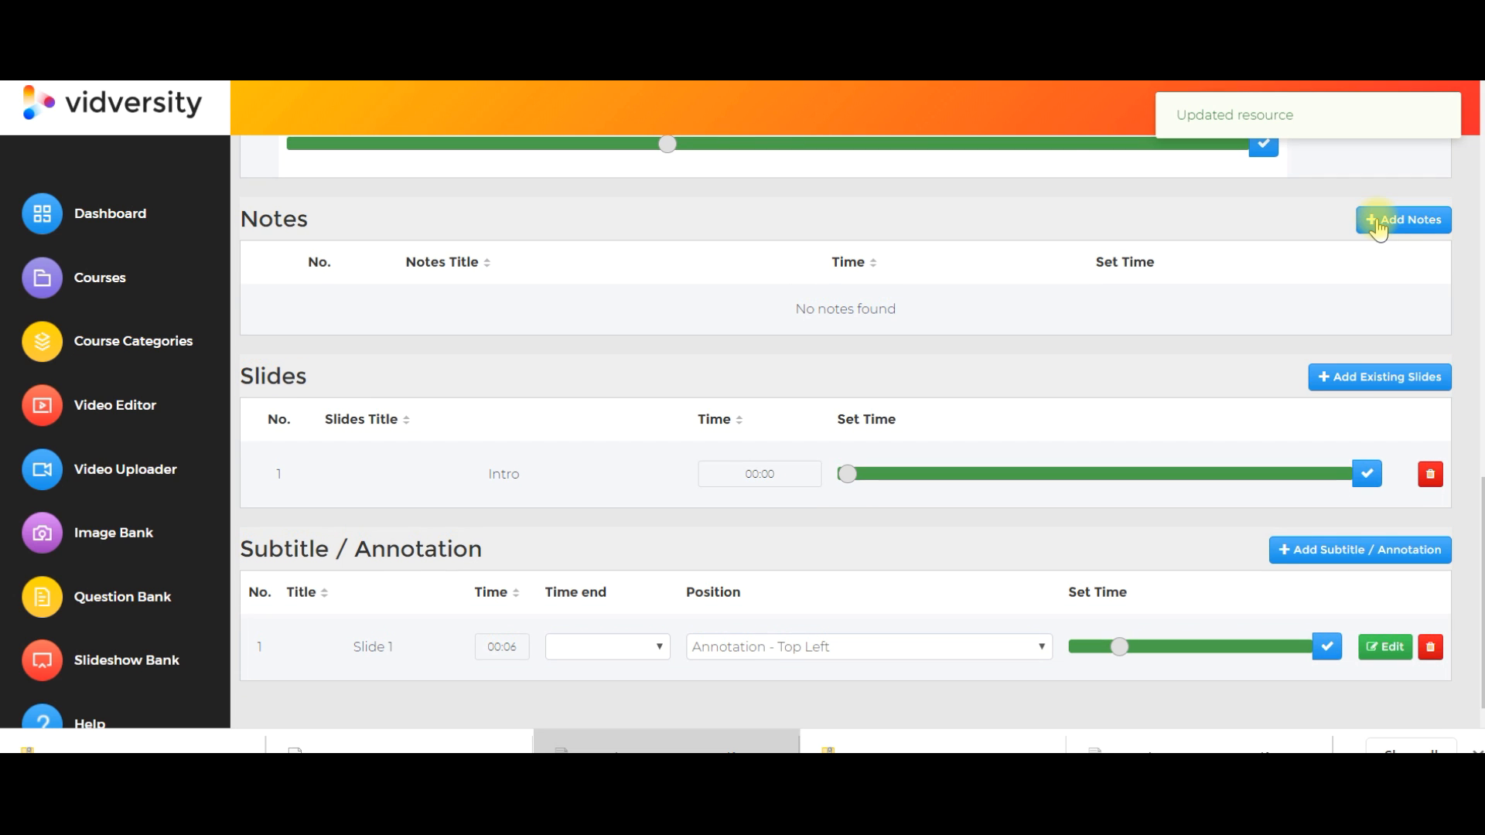
left_click(1377, 224)
left_click(578, 190)
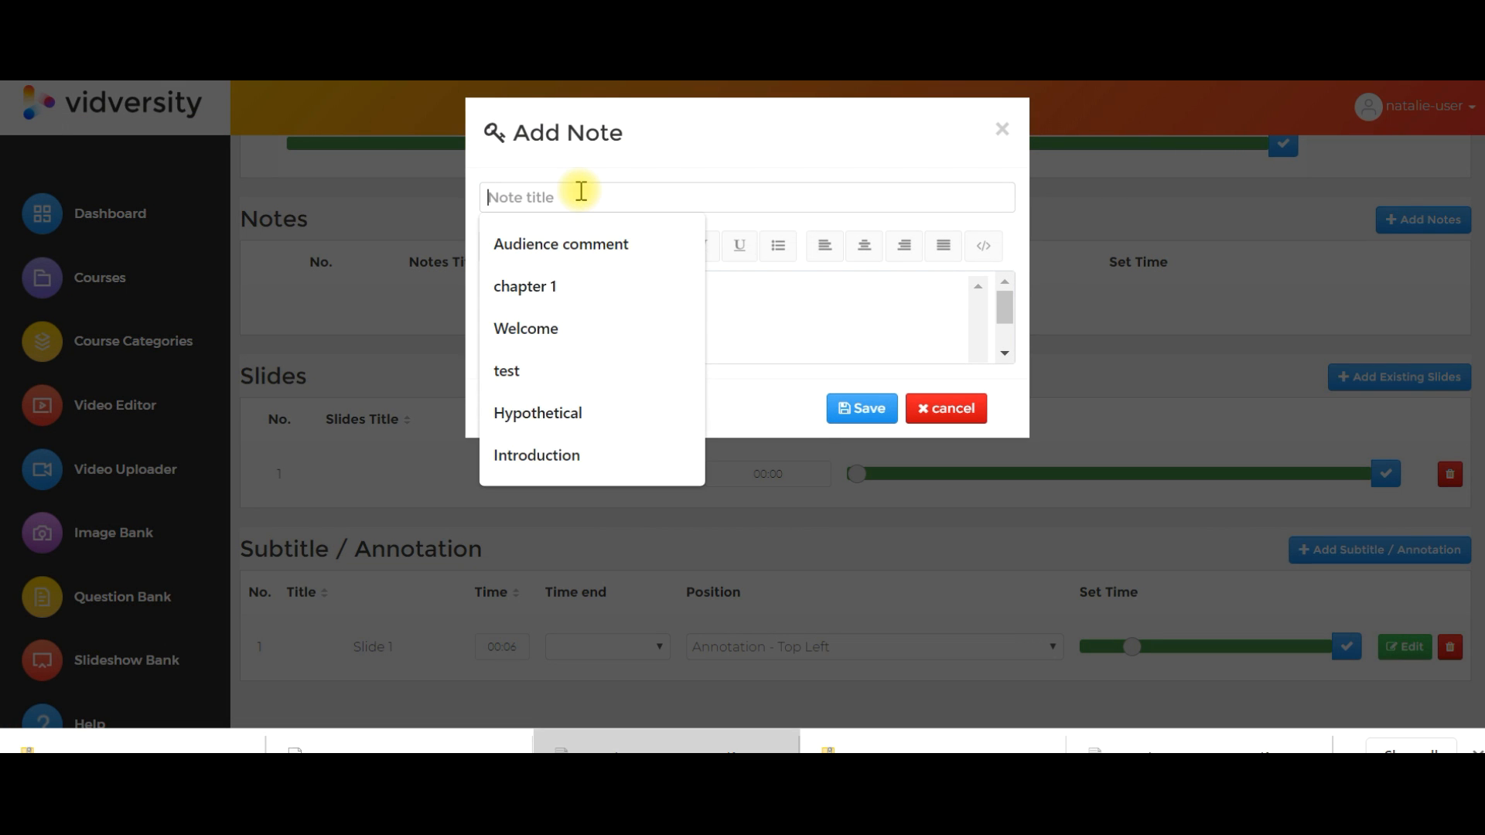
type("Key takeaway")
- Write the note text "Today is a webinar about VidVersity...", save the note and update its time to 00:13
key("Tab")
type("Topd")
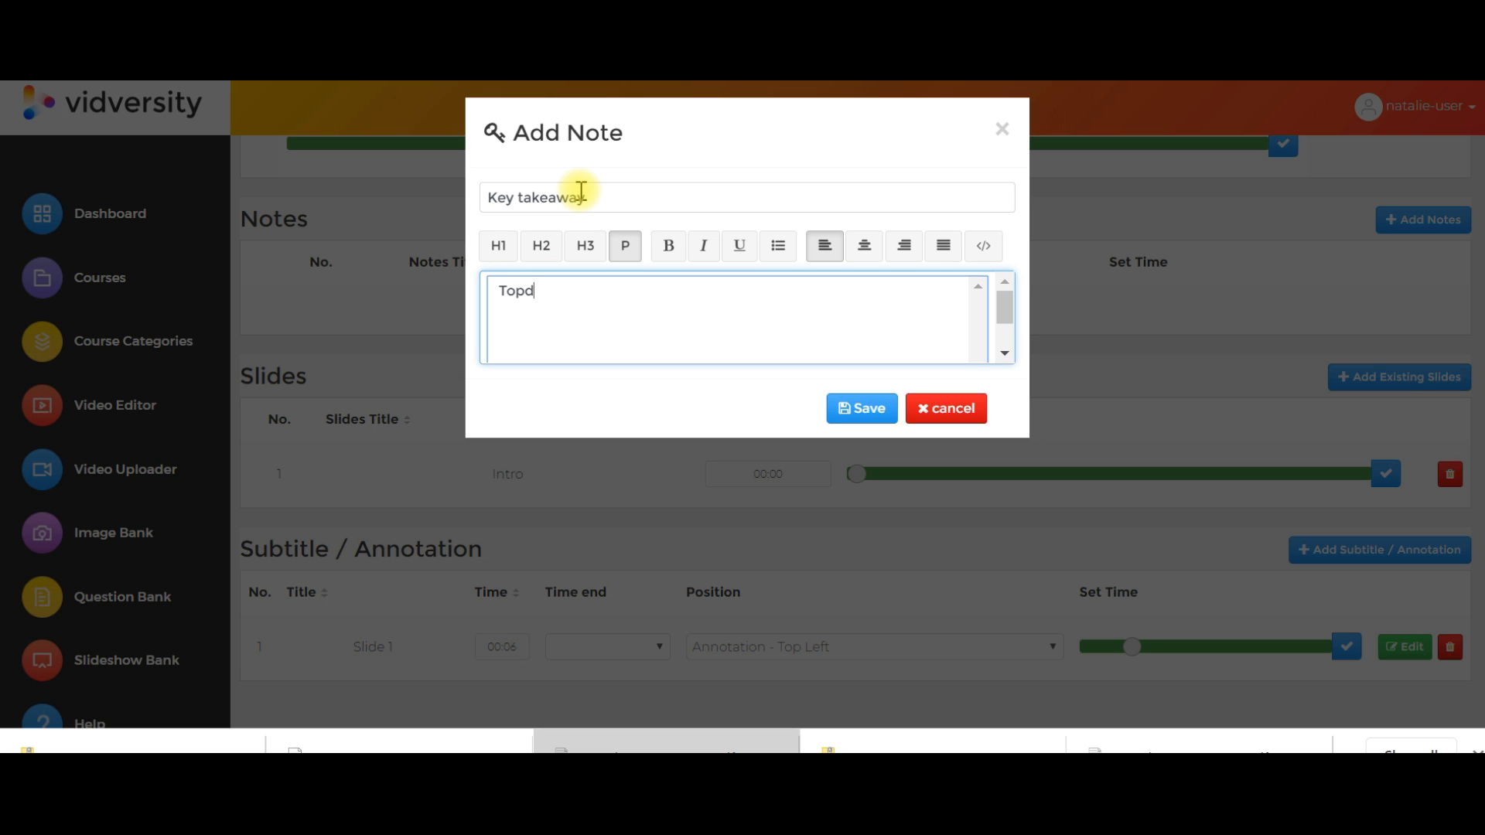
type("day is an")
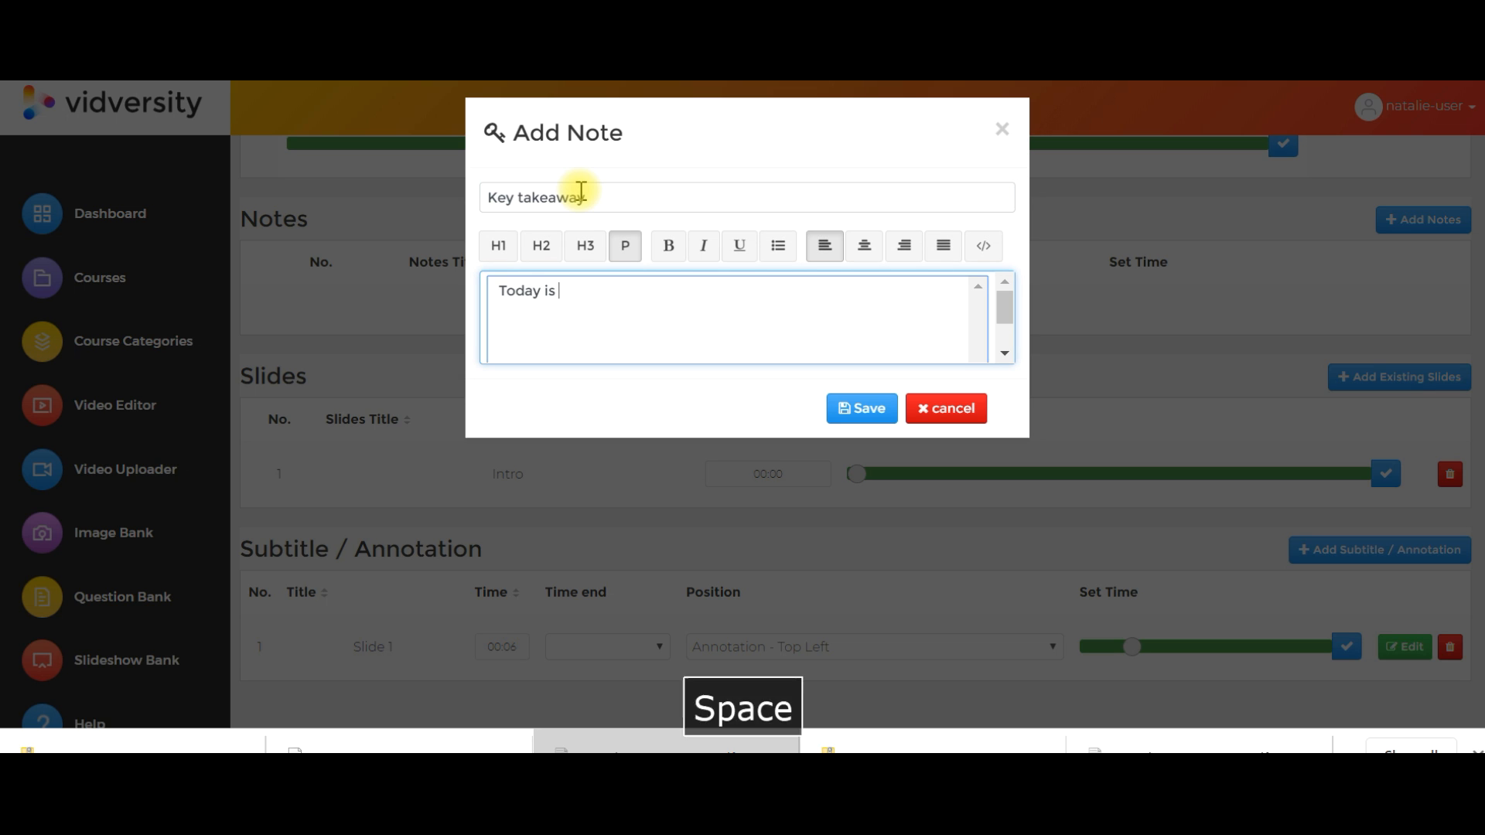
key("BackSpace")
key("BackSpace")
type("web")
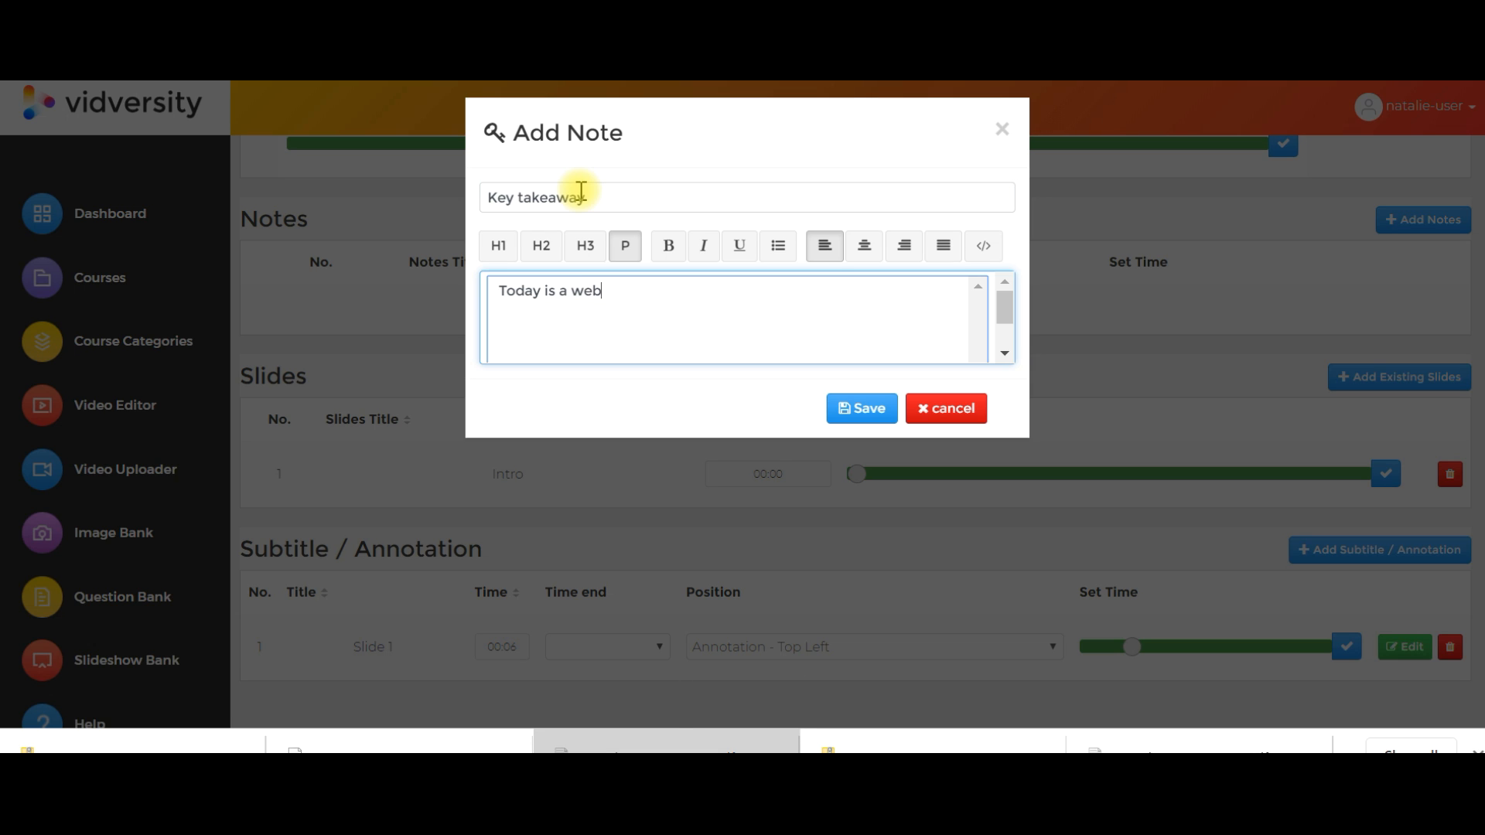
type("inar about VidVersity.")
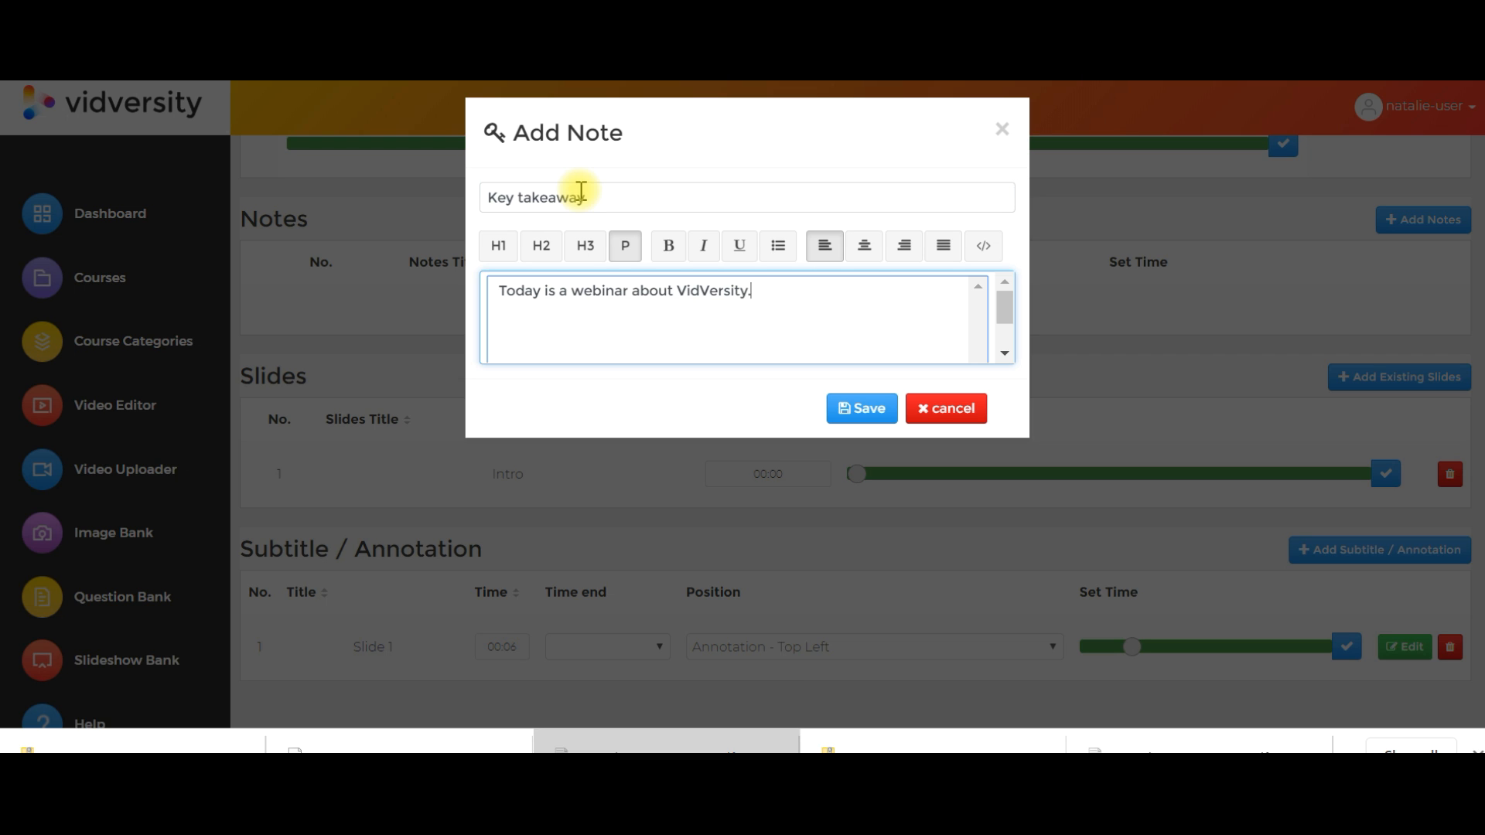
type("..")
left_click(857, 405)
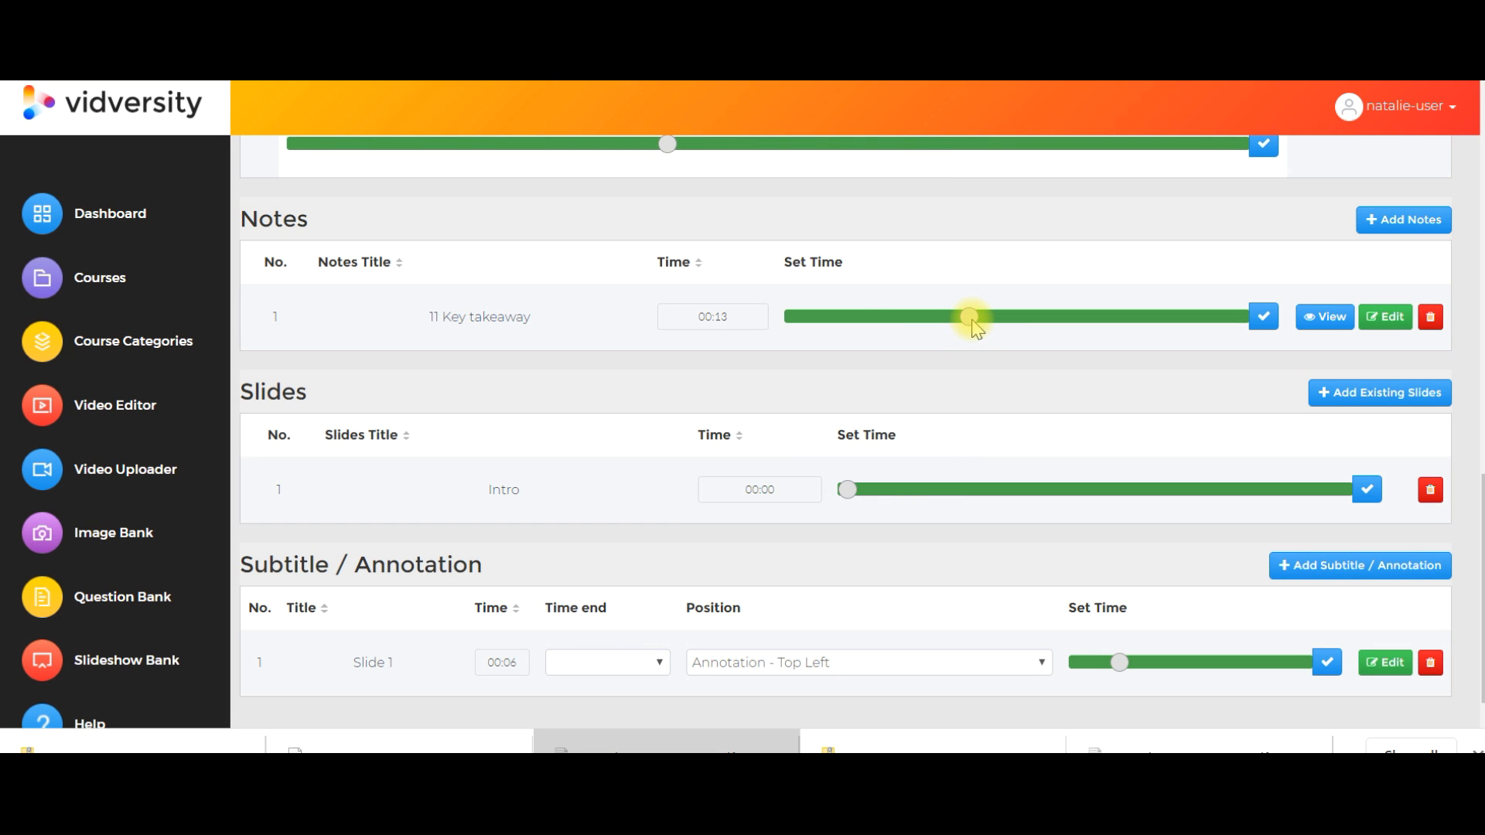
left_click(1263, 317)
- Return to the edit page of the "Welcome to my webinar" course and publish it with its assets republished
scroll(1168, 401, "up", 10)
scroll(1170, 406, "up", 5)
left_click(450, 161)
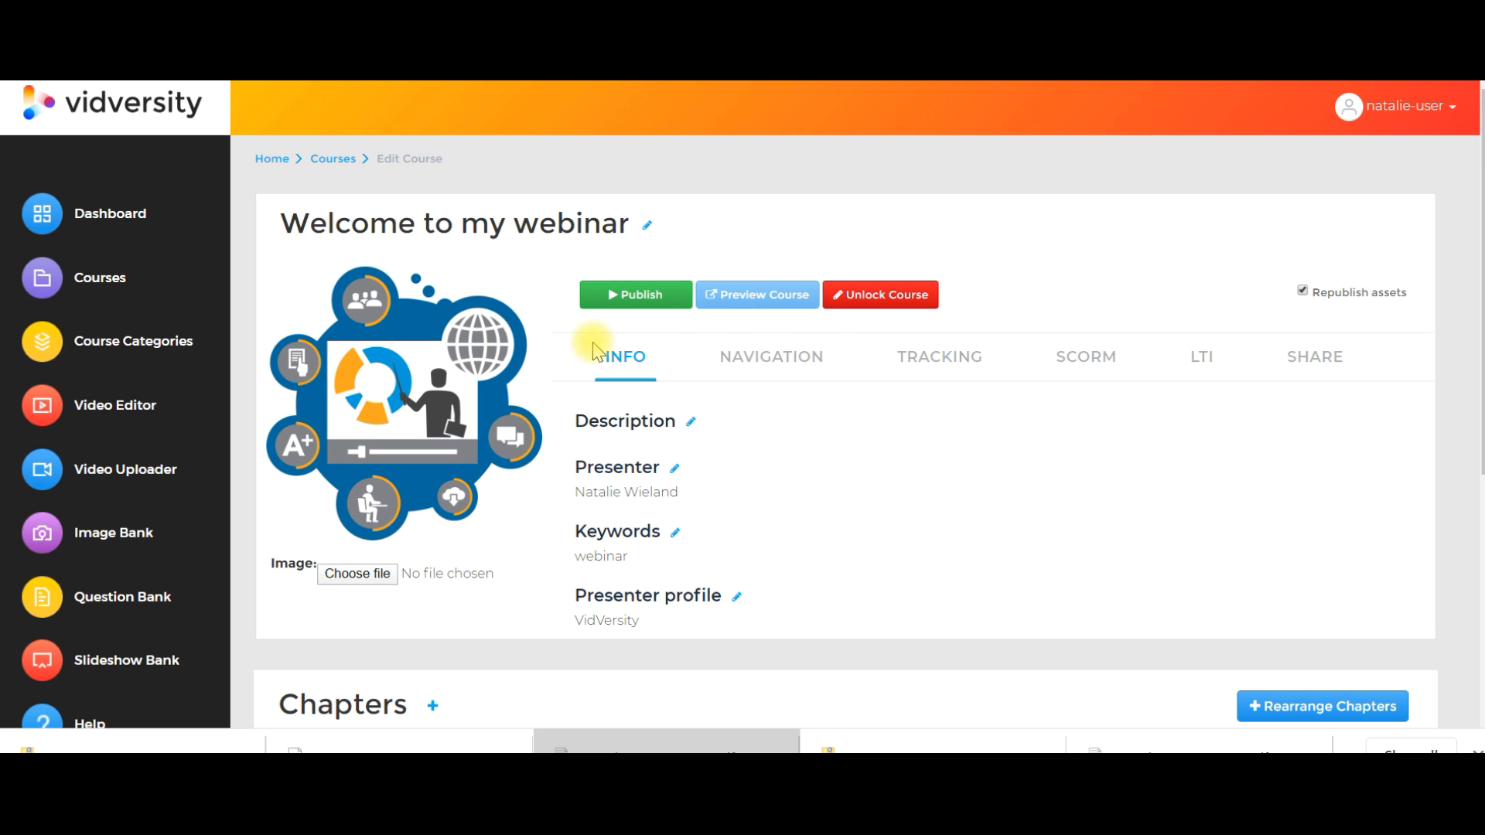
left_click(686, 295)
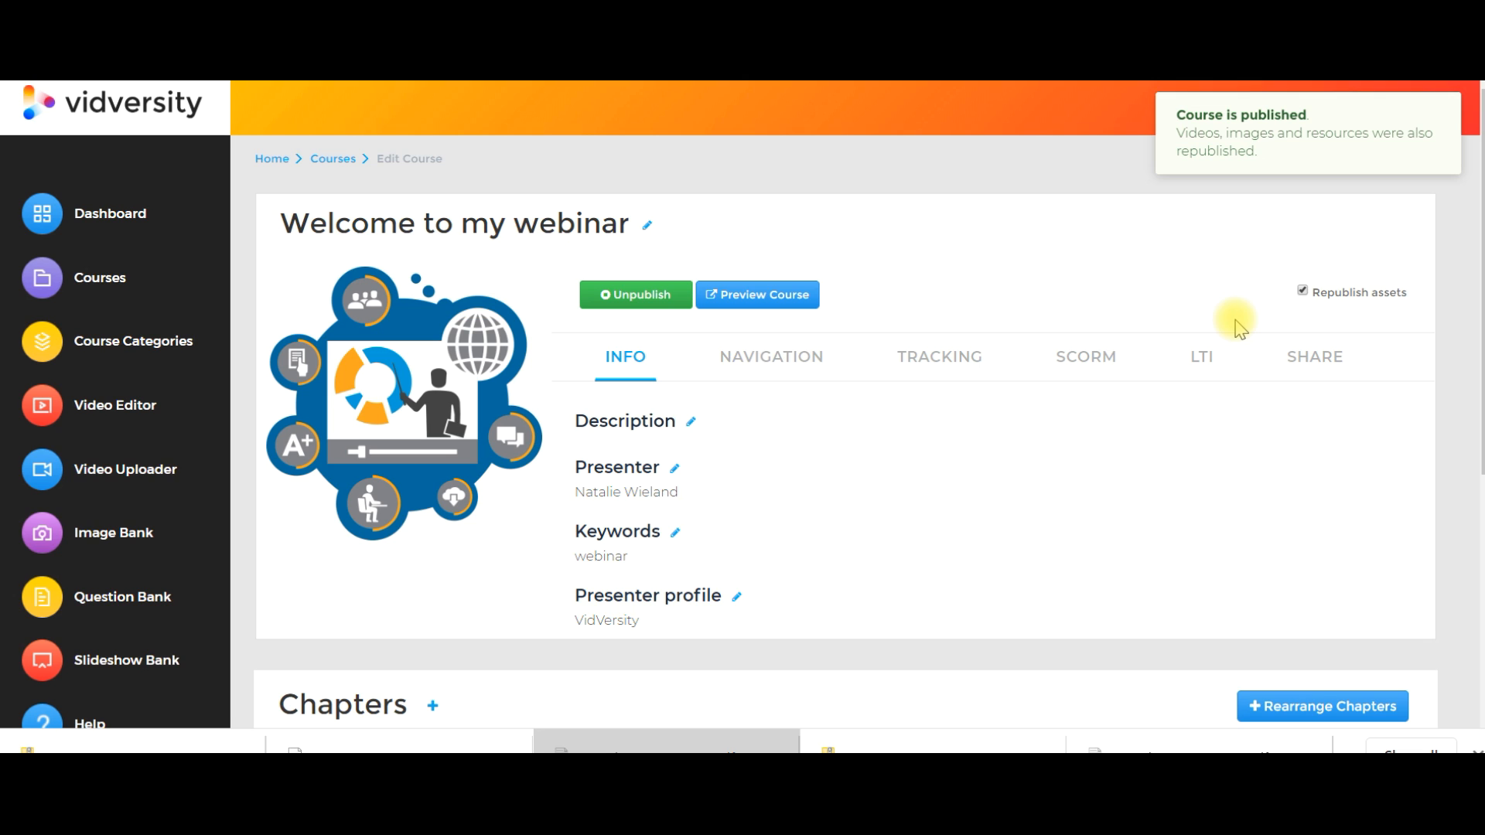
- Preview the published course, advance through the two intro slides to the Introduction video and mute it
left_click(774, 295)
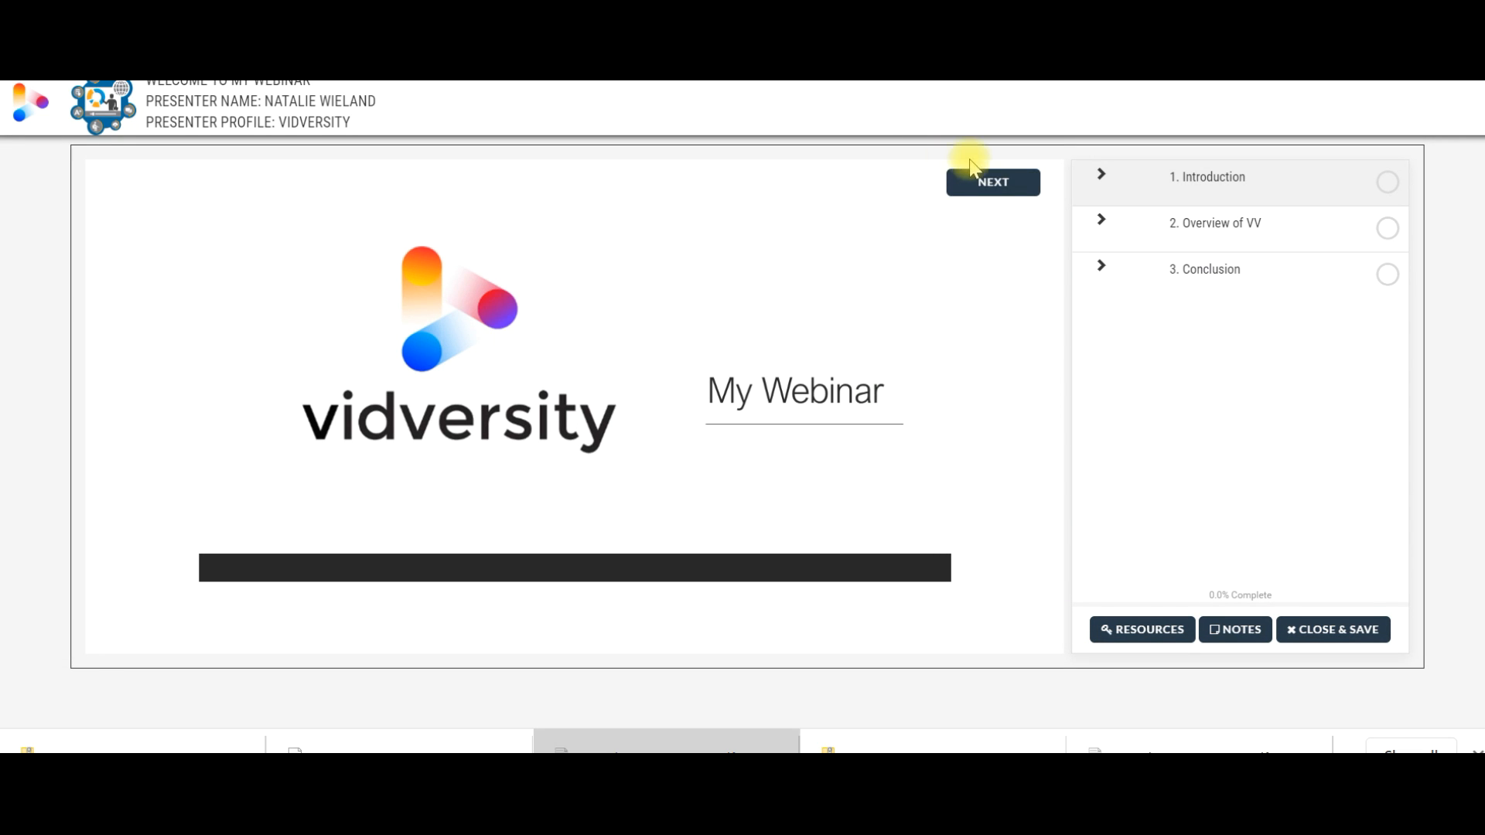
left_click(1002, 183)
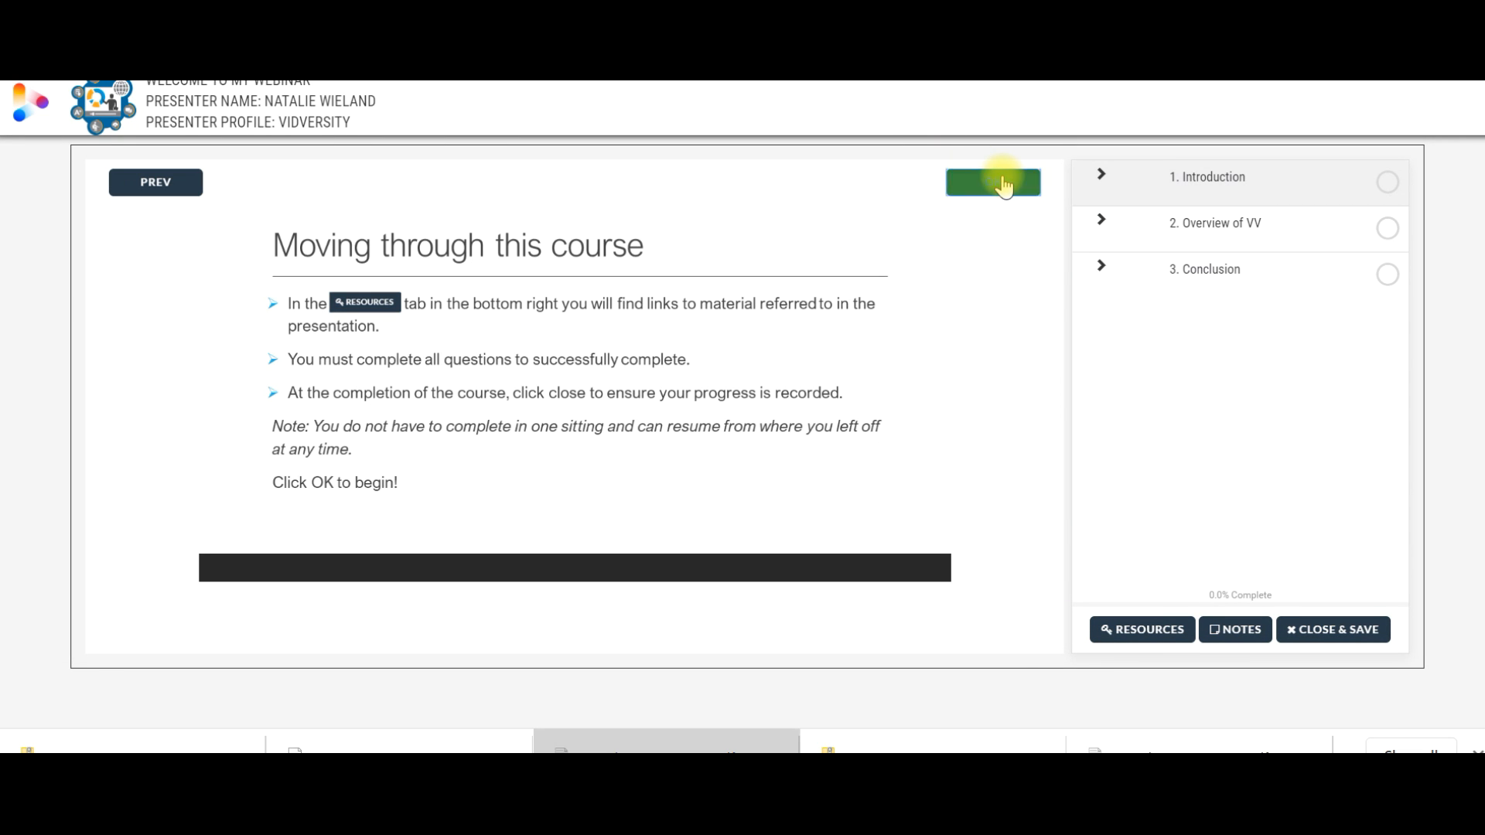
left_click(1001, 183)
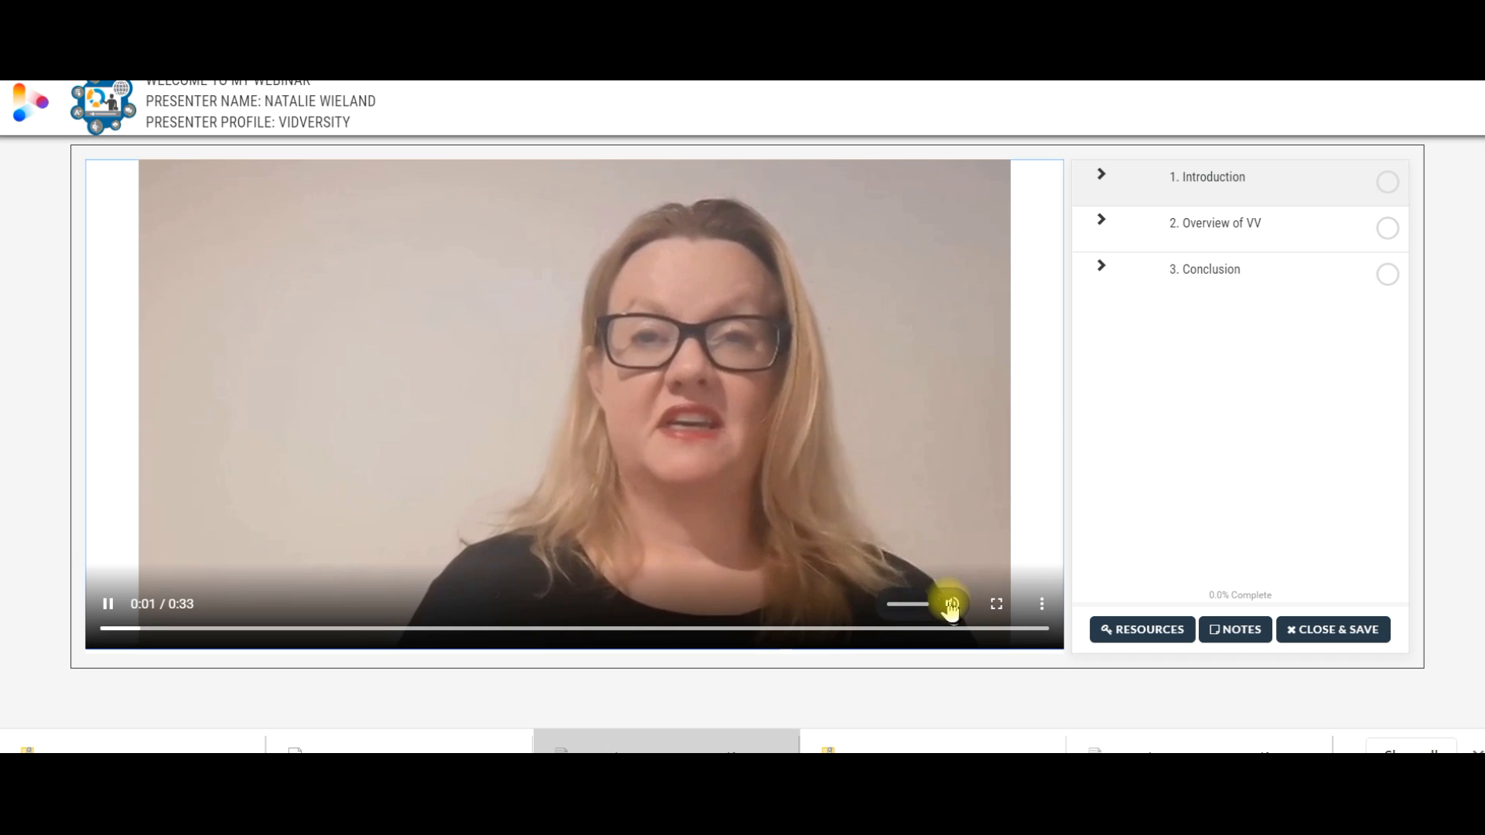
left_click(952, 605)
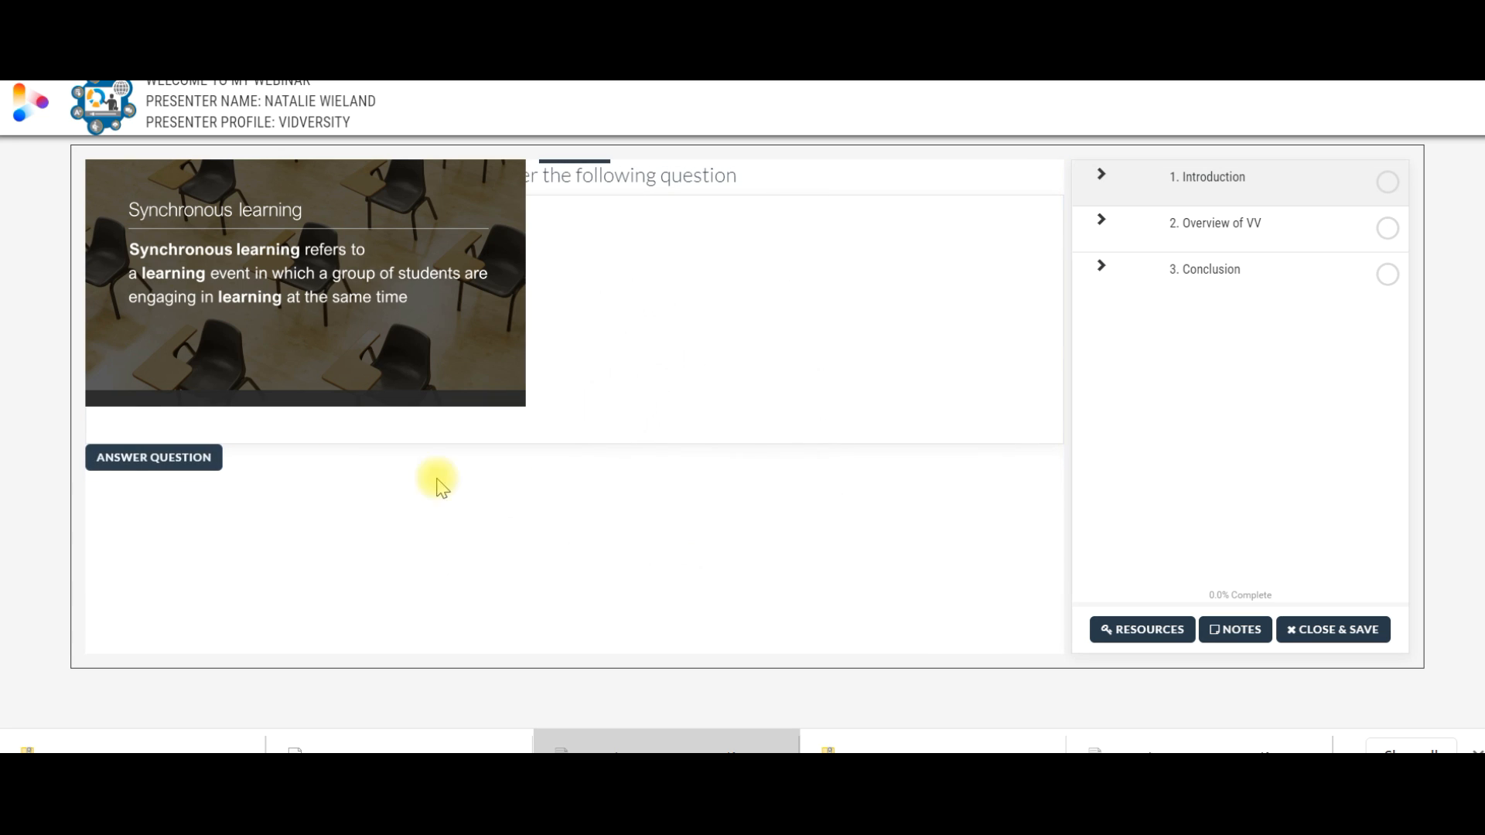
- Answer the previewed question "This webinar is useful" with true and continue past the feedback
left_click(185, 455)
left_click(147, 265)
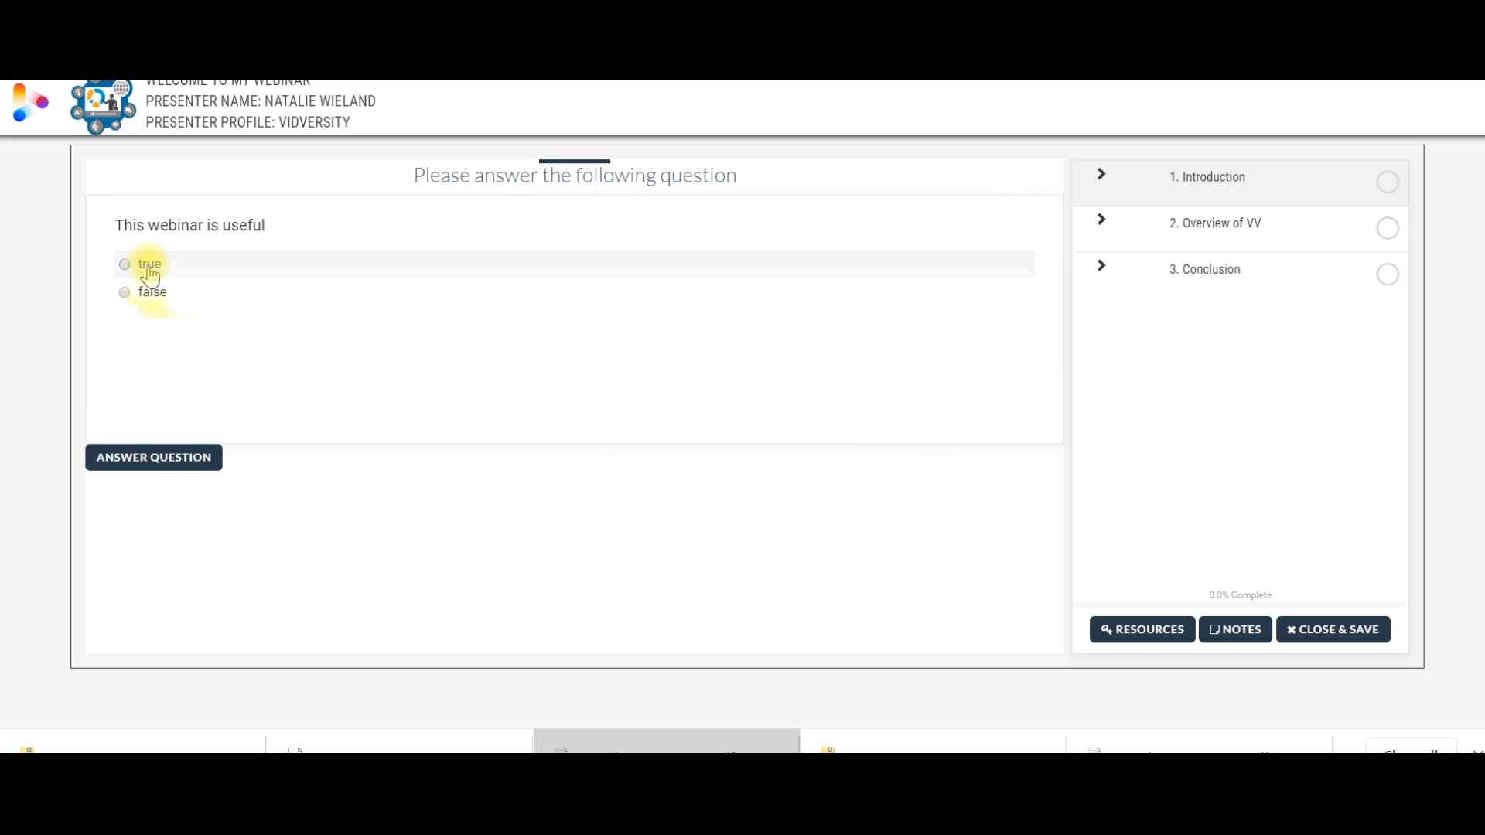
left_click(181, 458)
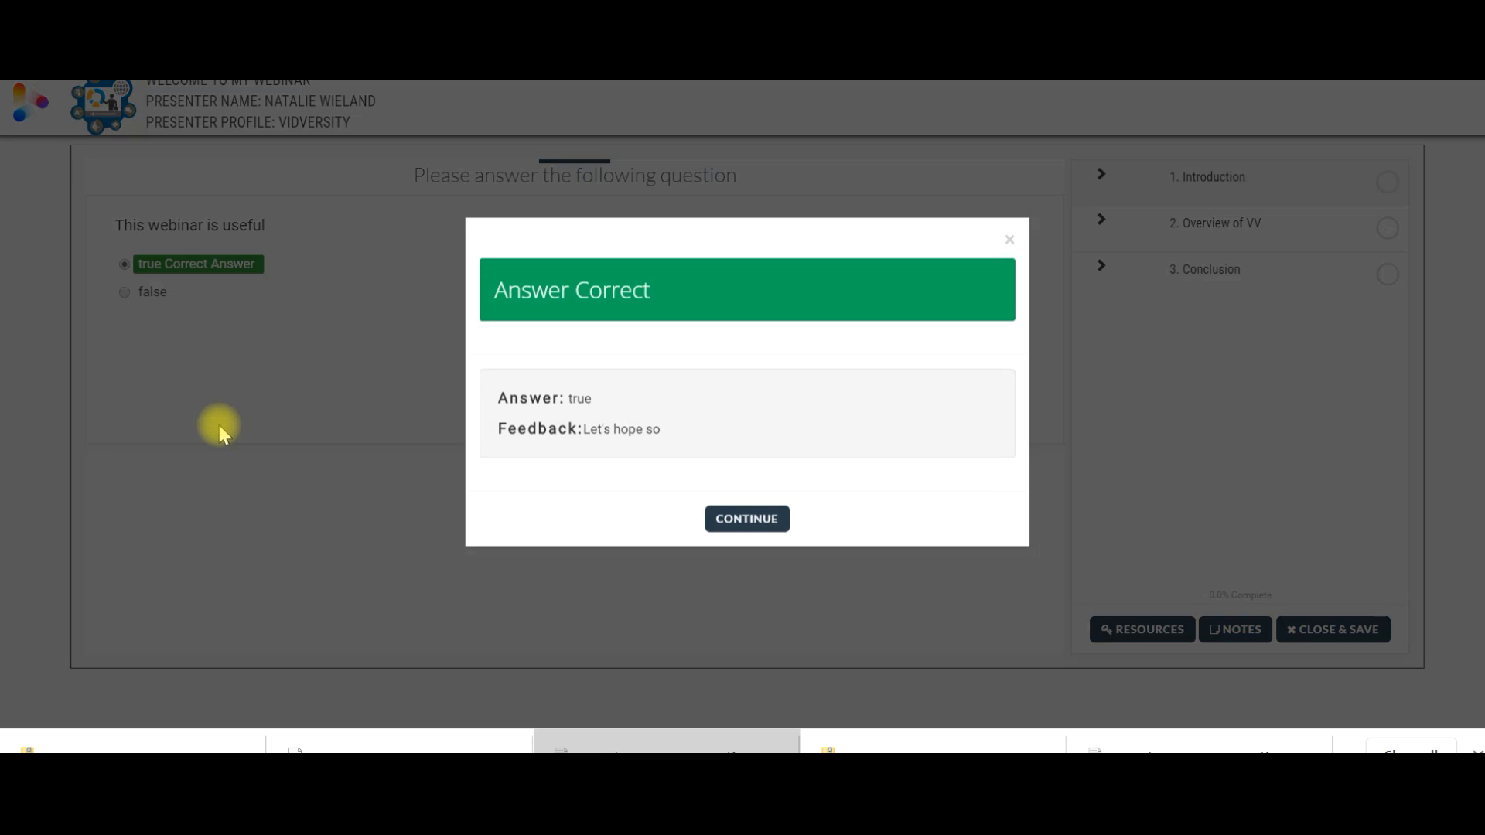
left_click(746, 532)
- Answer the second preview question with its first choice and continue to the video's resource popup
left_click(141, 263)
left_click(242, 457)
left_click(747, 534)
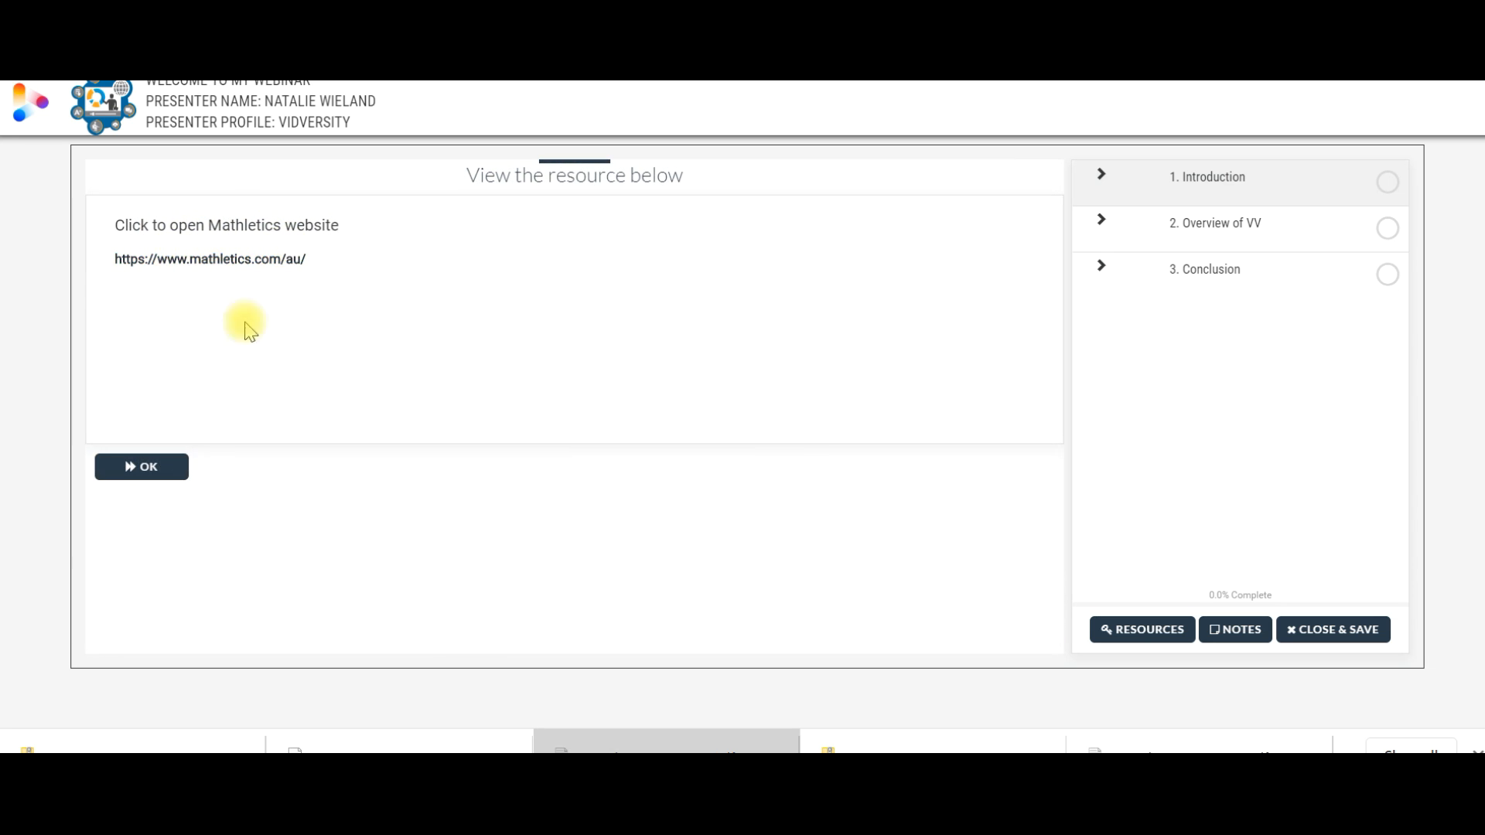
- Continue past the resource popup to the key takeaway note, check the preview's Resources and Notes lists, and close the preview
left_click(170, 470)
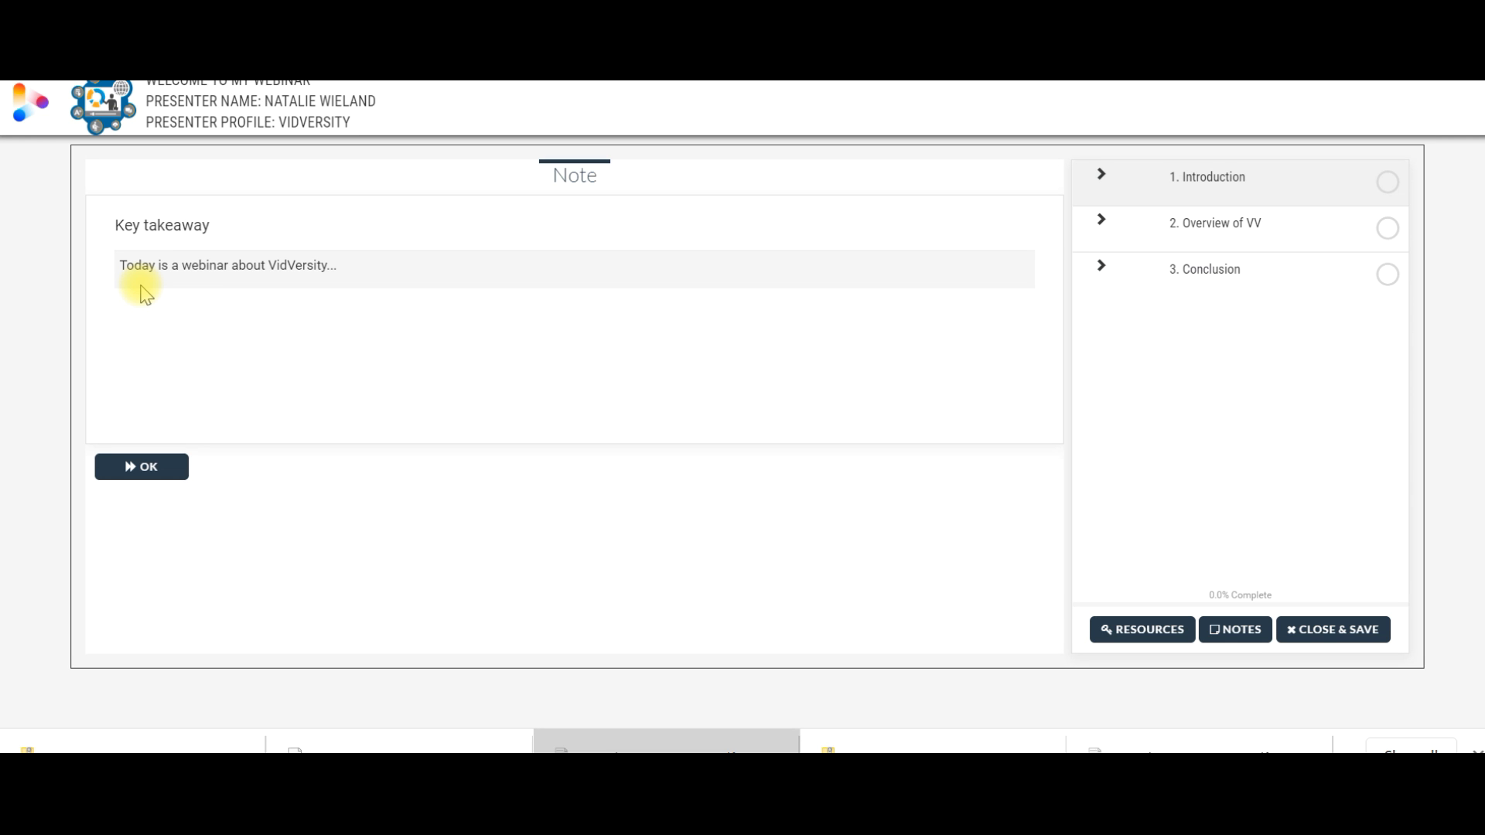
left_click(1129, 625)
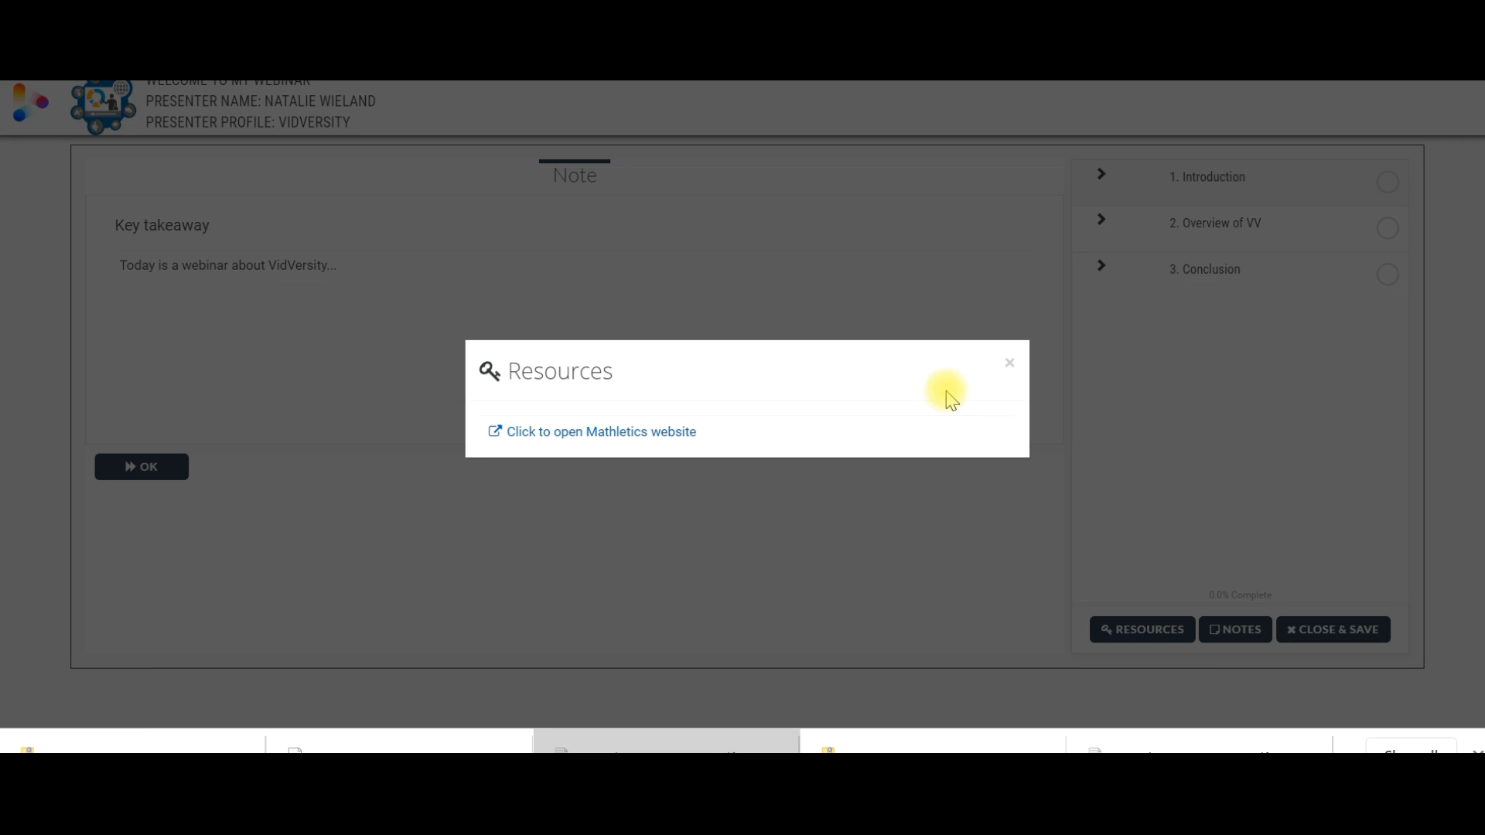
left_click(1010, 364)
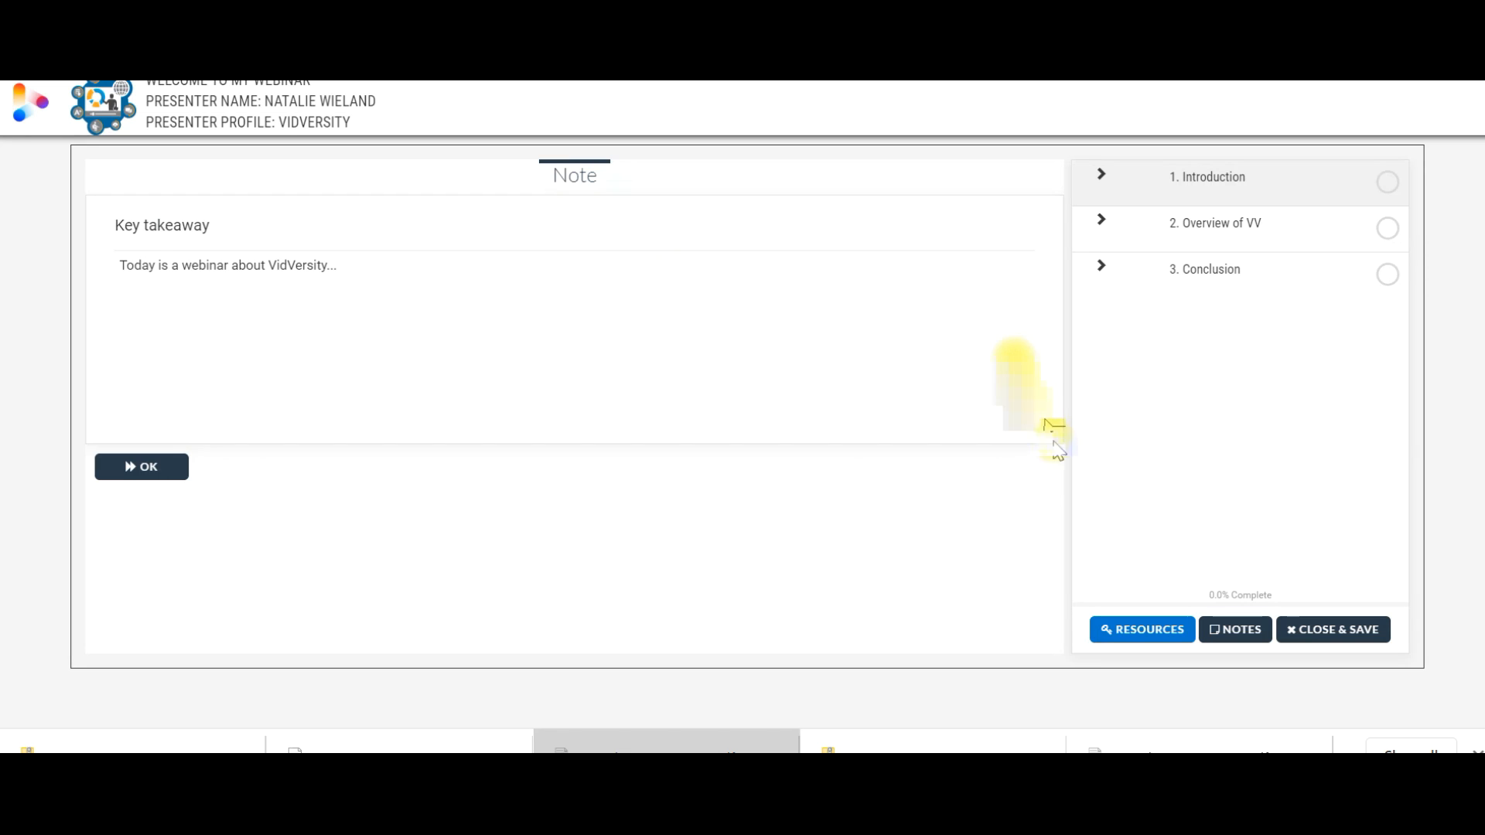
left_click(1236, 629)
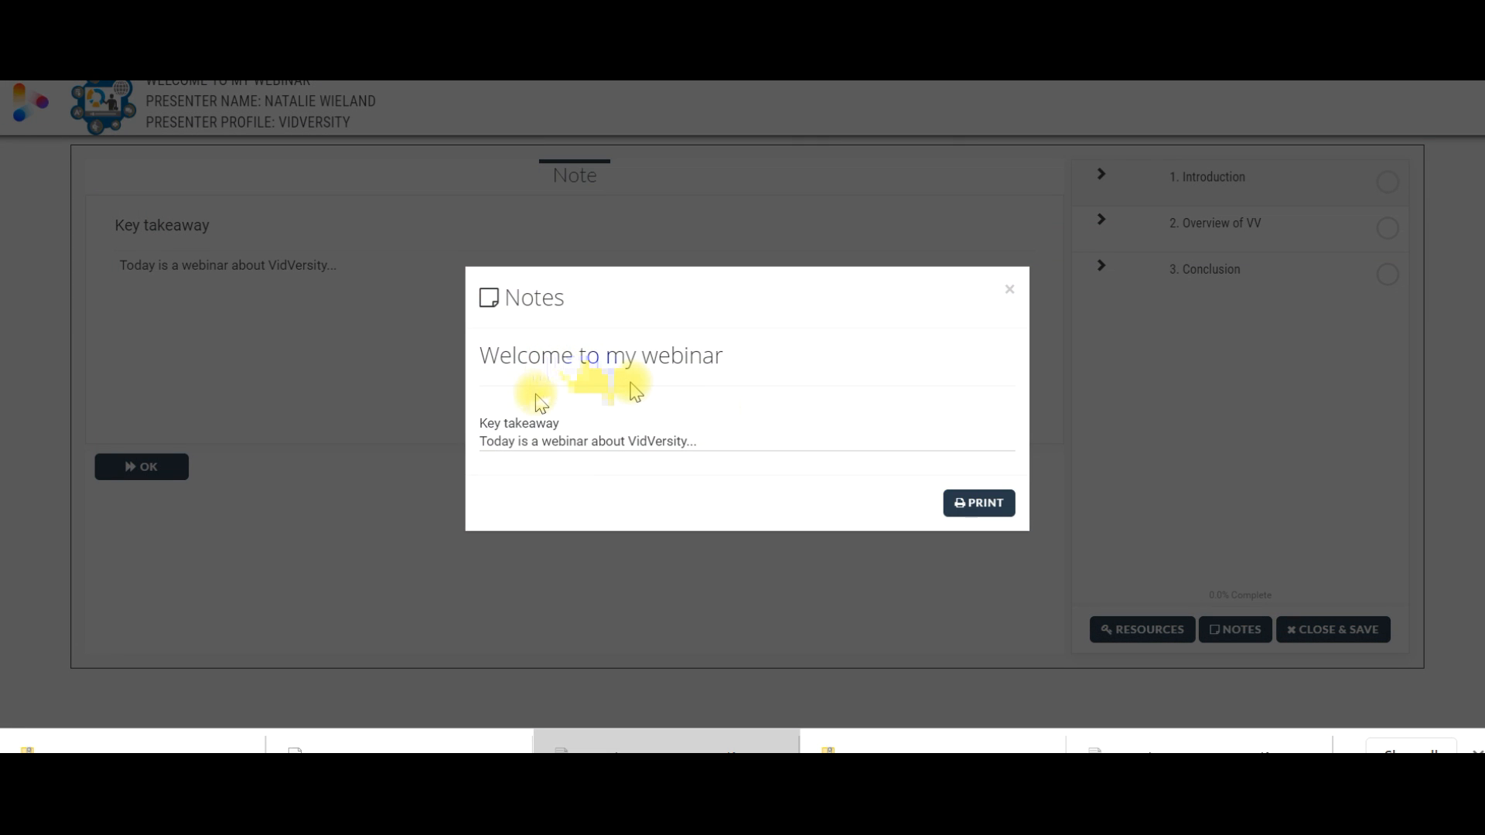
left_click(1008, 294)
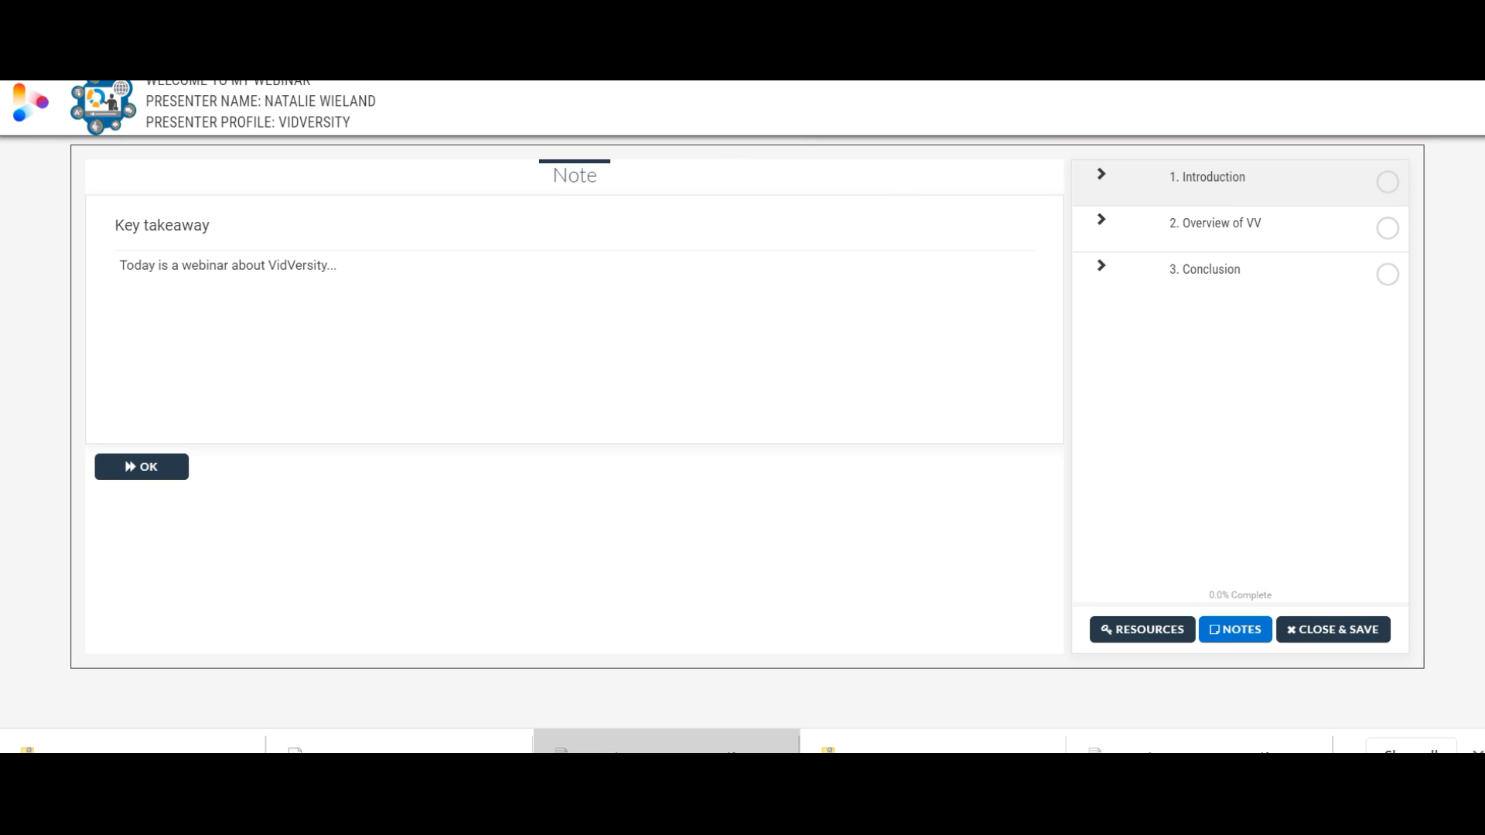
key("ctrl+w")
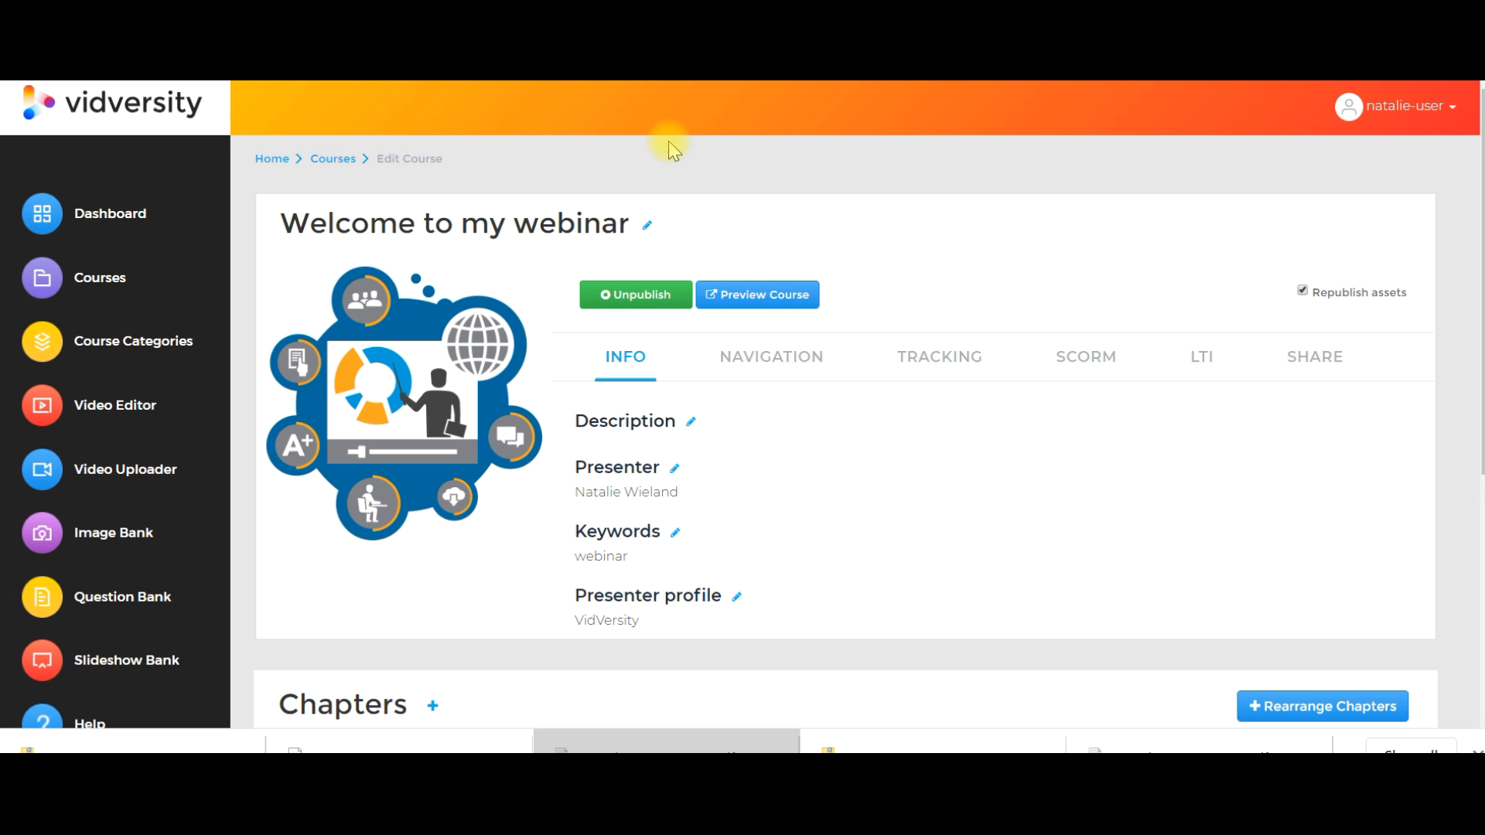
- Review the course's navigation mode settings and its tracking options, including the minimum required score
left_click(774, 369)
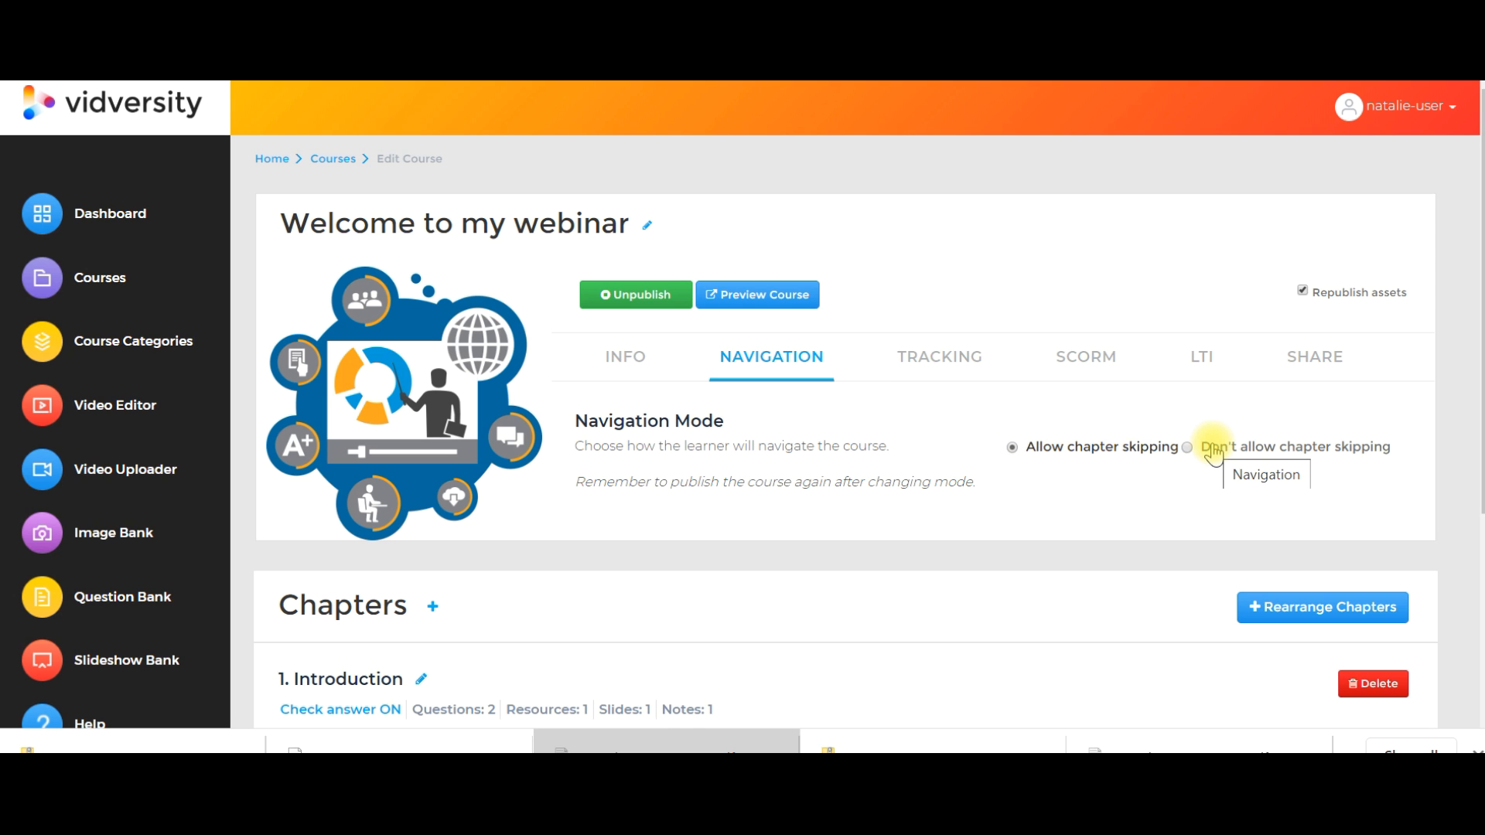
left_click(955, 367)
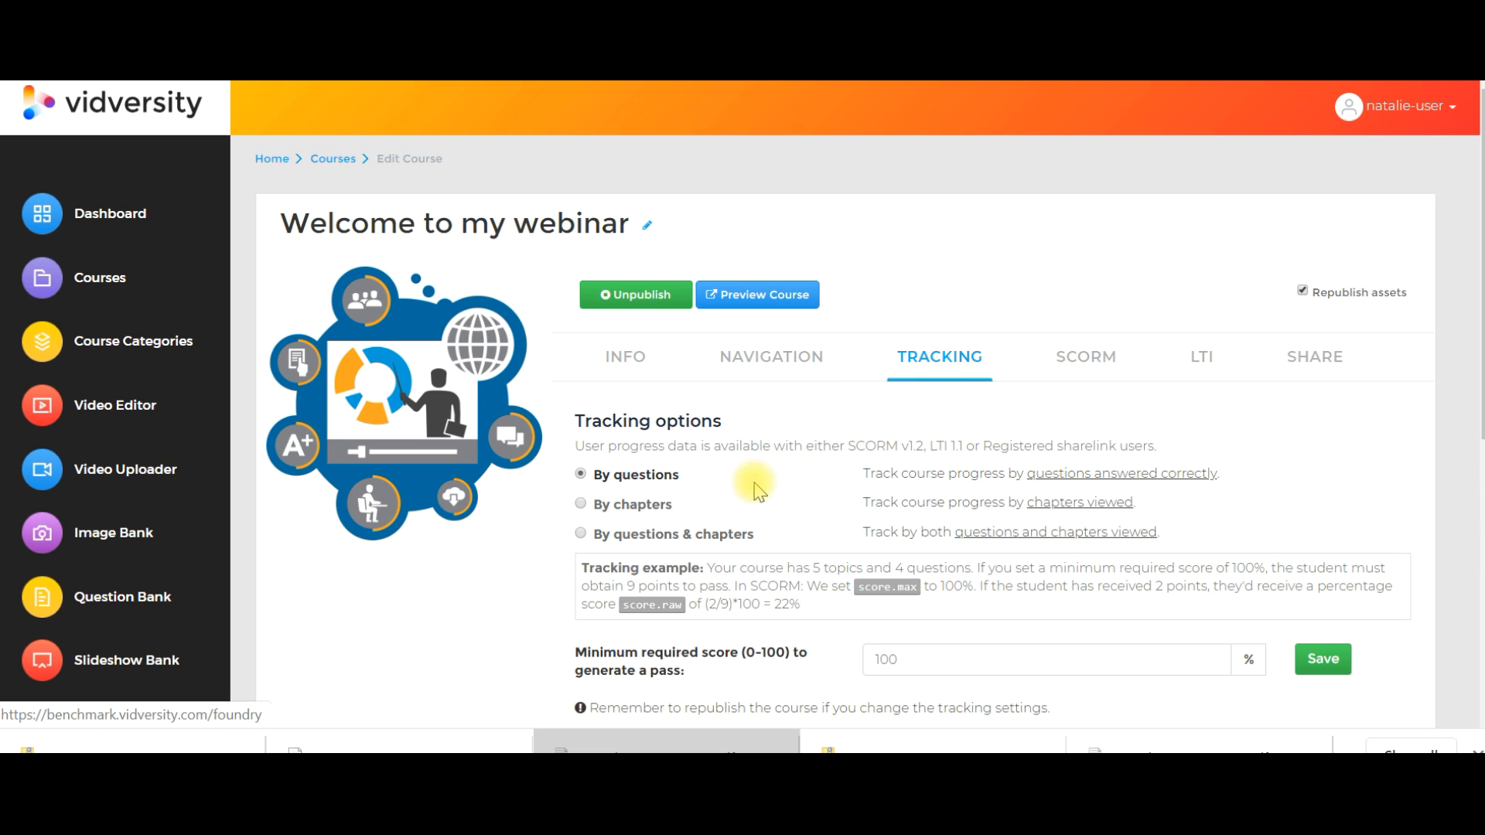
scroll(760, 492, "down", 2)
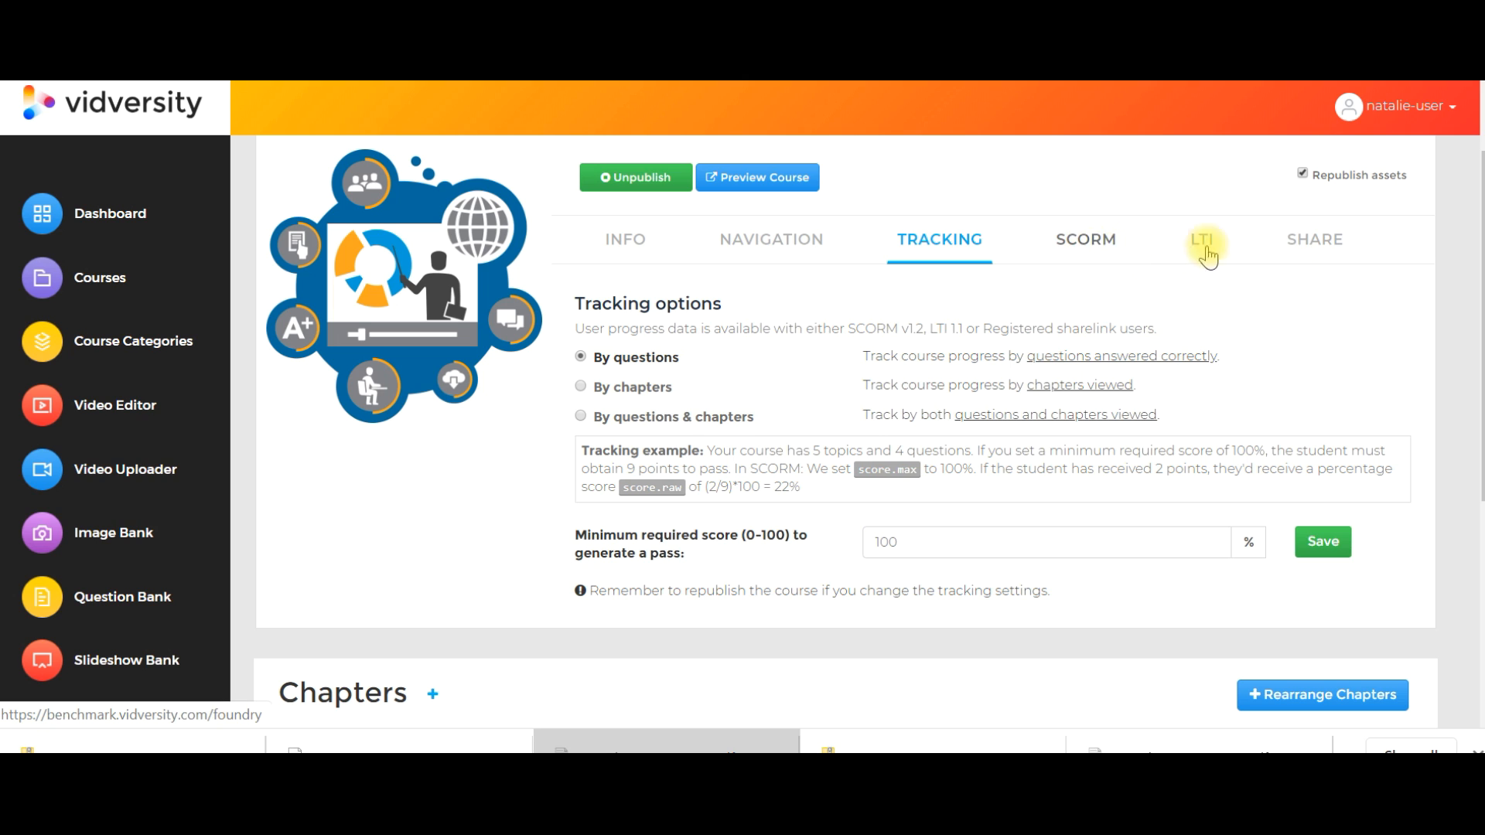
- Generate the course's SCORM 1.2V file and view its LTI v1.1 settings
left_click(1100, 258)
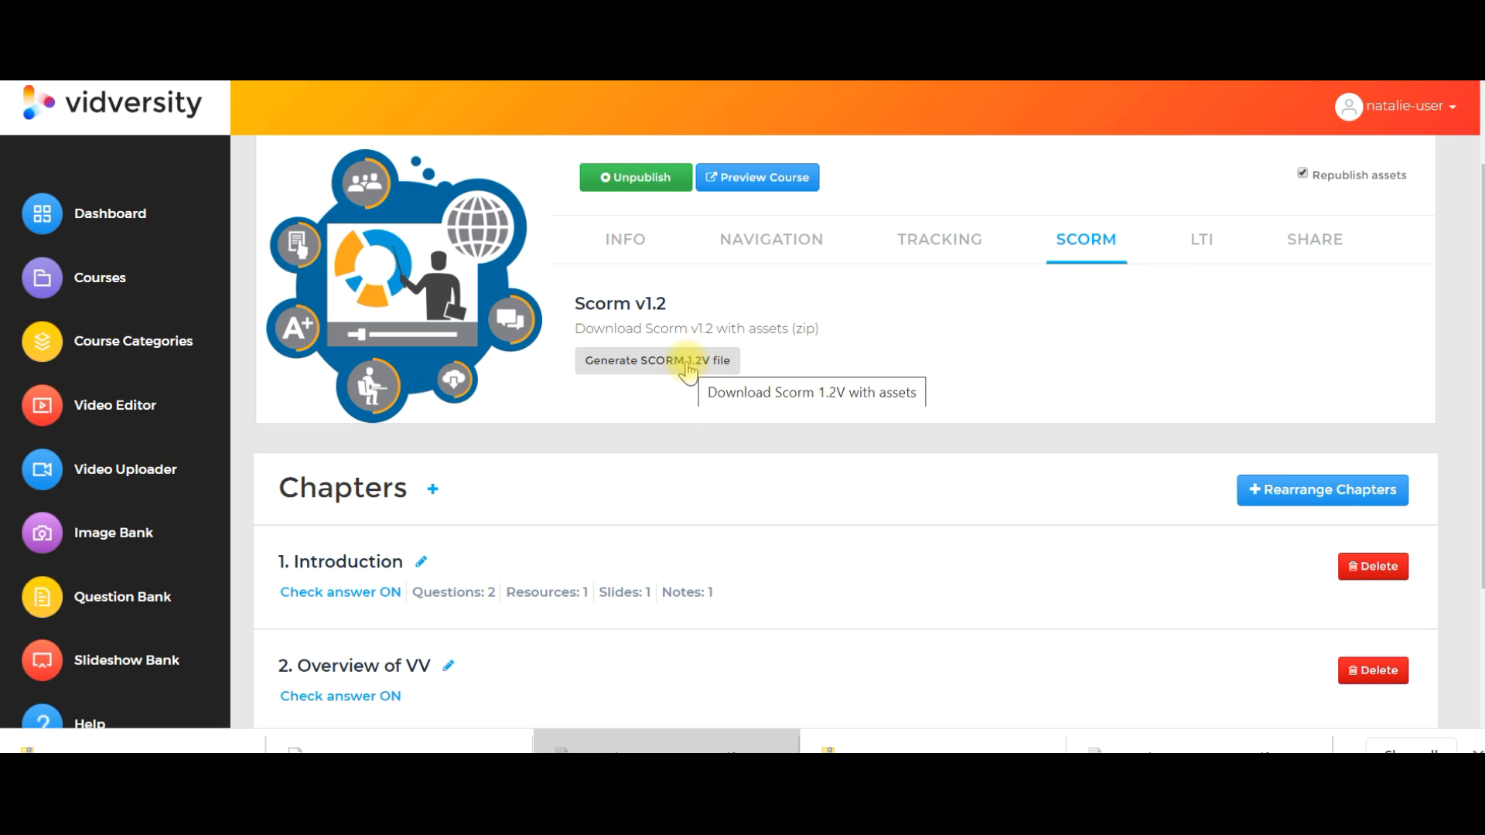
left_click(632, 358)
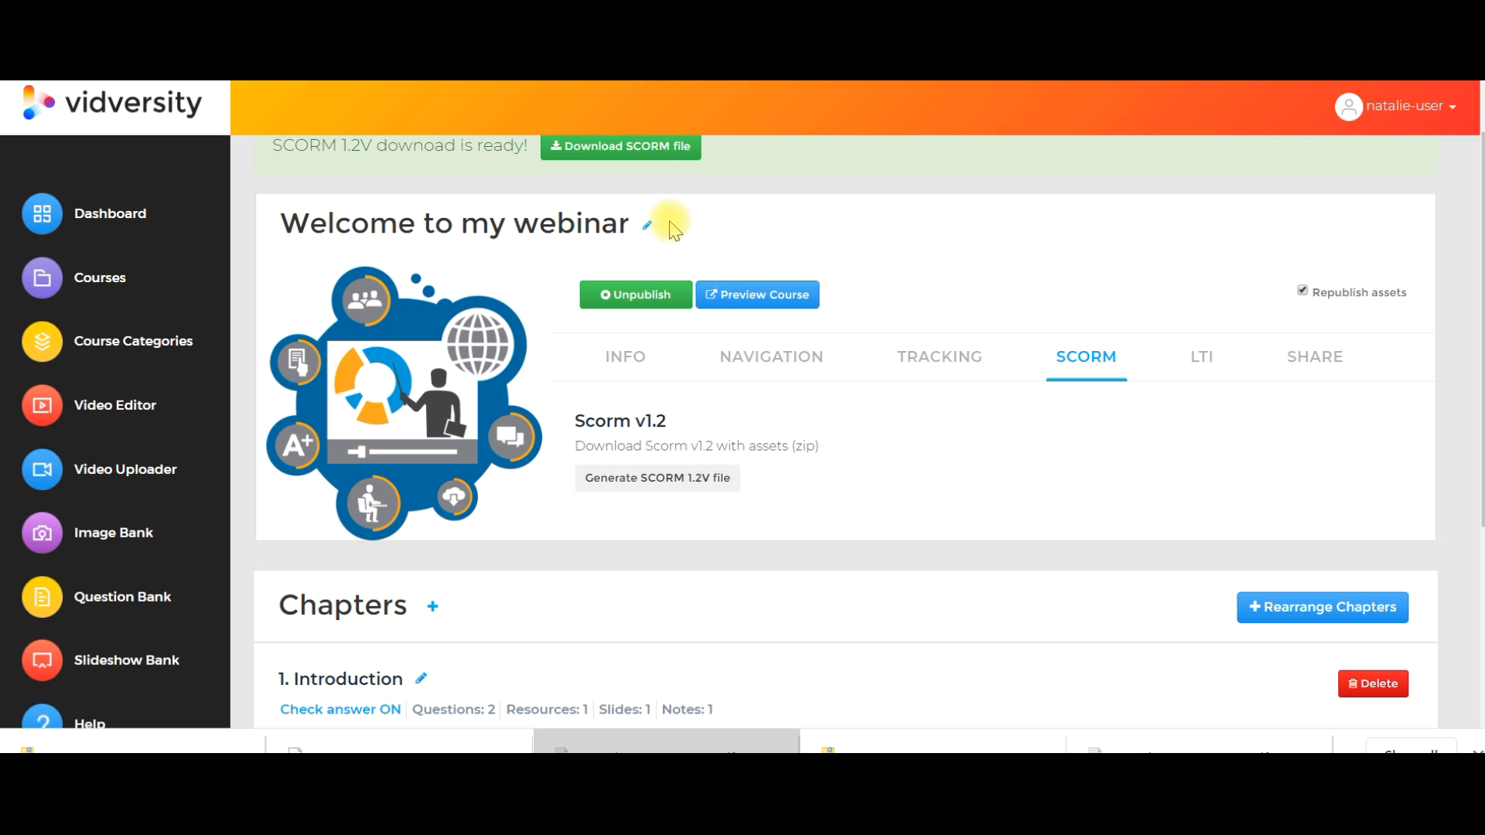
left_click(1209, 365)
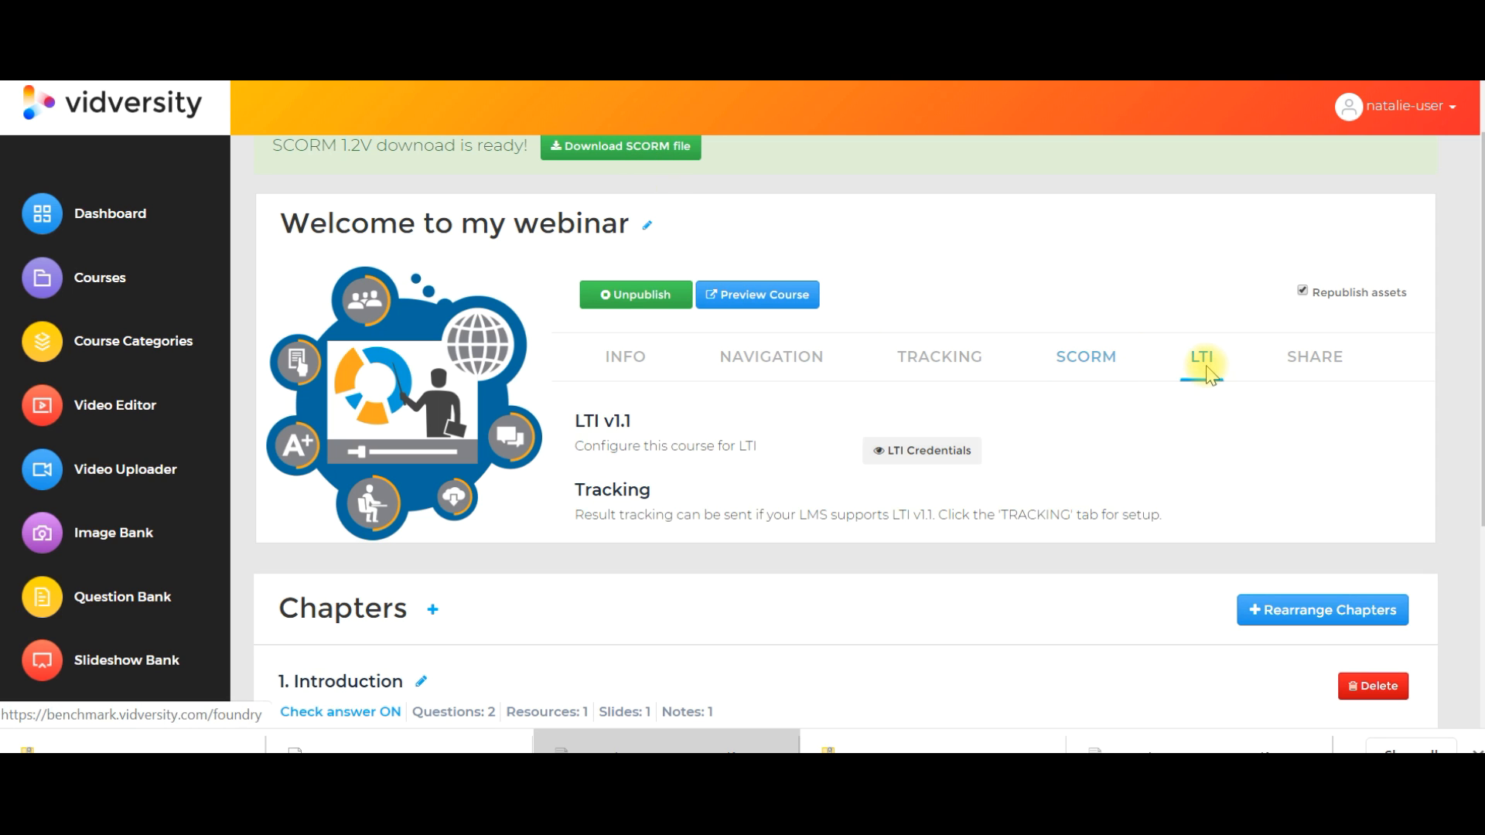
- Make the "Welcome to my webinar" course sharable through a public link
left_click(1306, 357)
left_click(1306, 357)
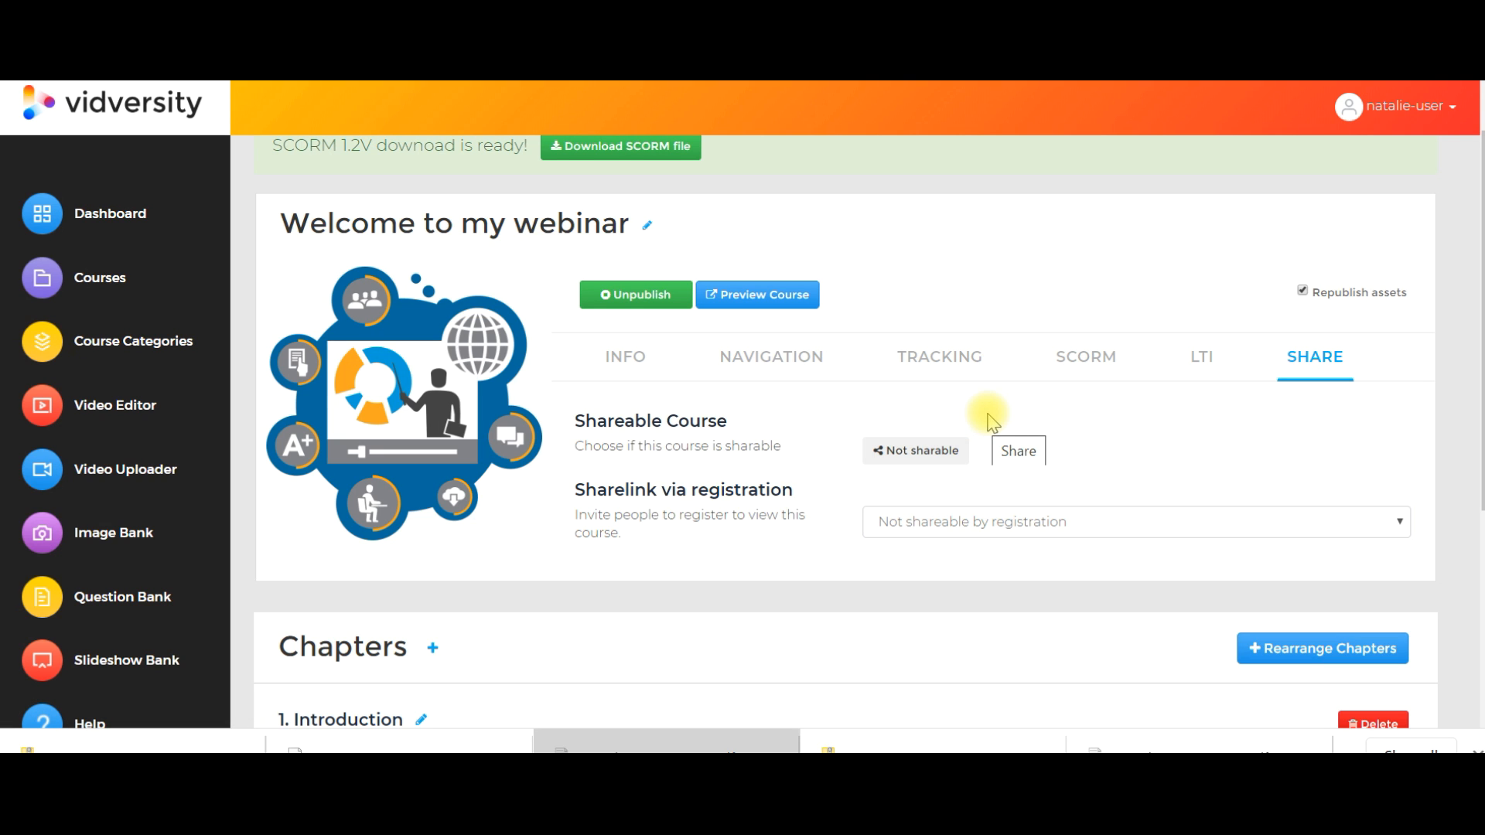
left_click(919, 456)
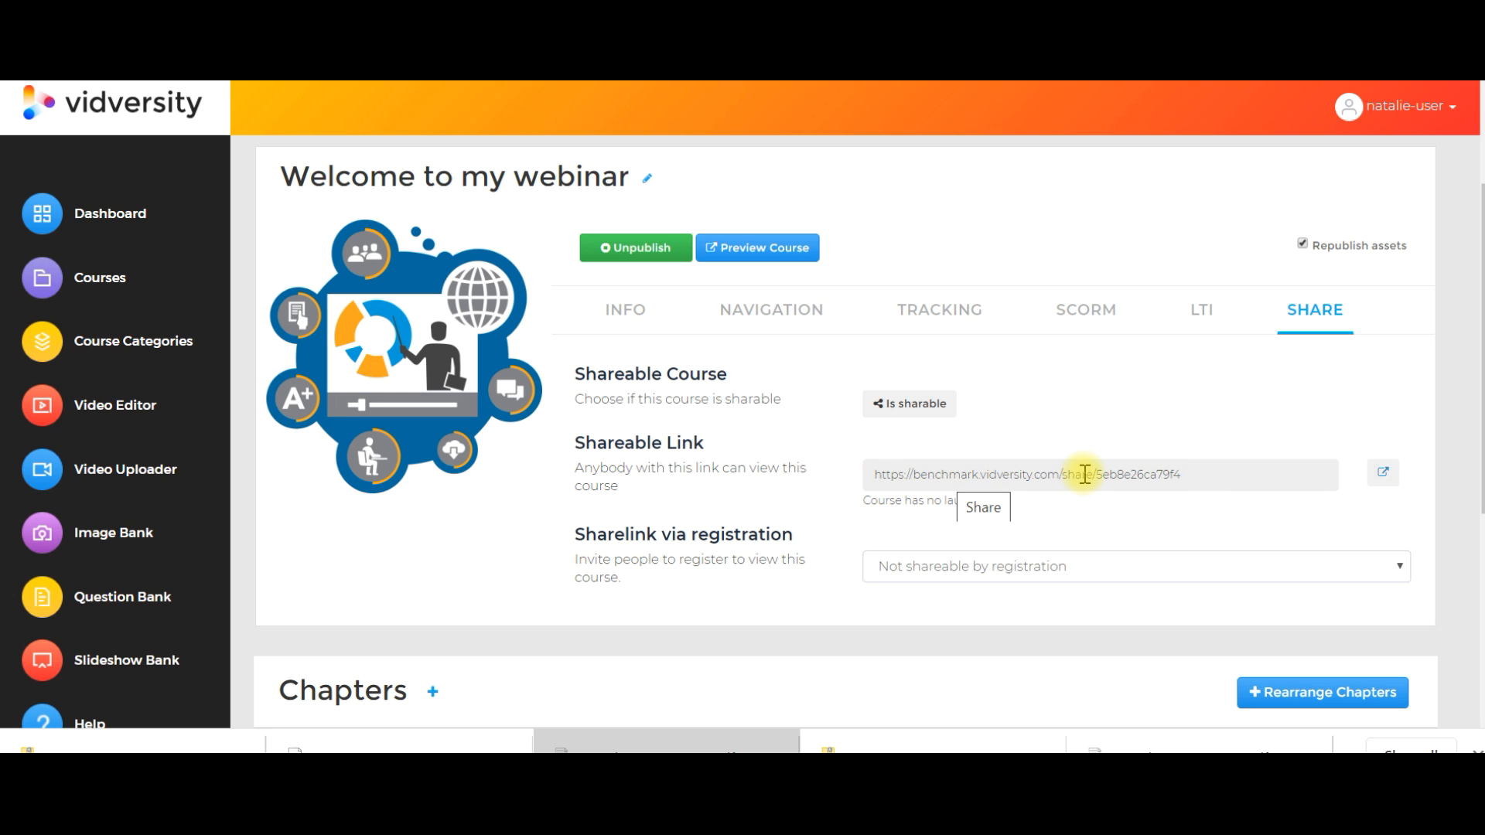
- Set the sharelink via registration to "Private Registration - Nominate users to register" and review the user registration form
scroll(1085, 474, "down", 2)
left_click(1011, 450)
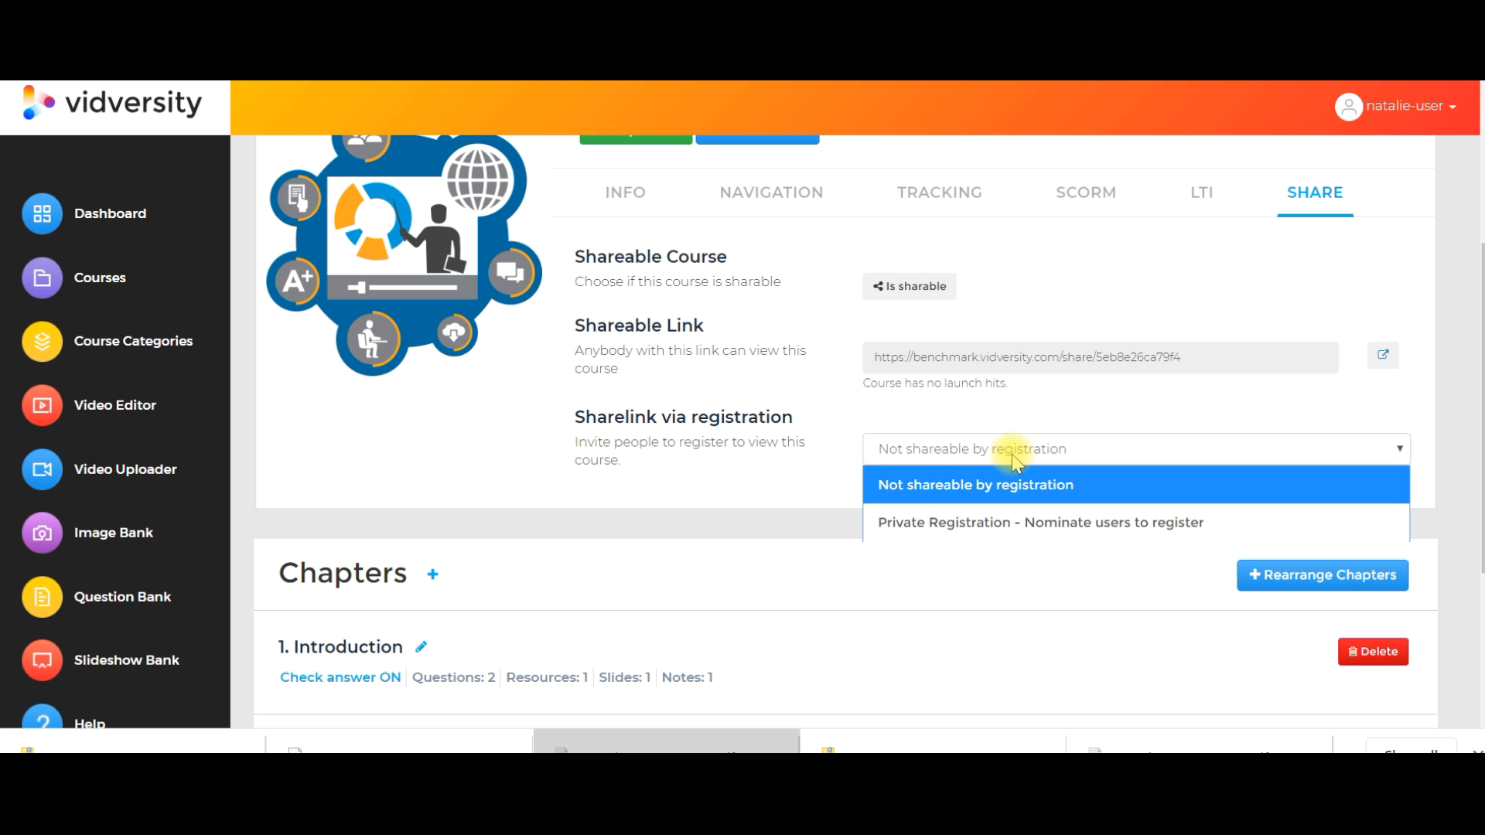
left_click(1016, 527)
scroll(1011, 521, "down", 3)
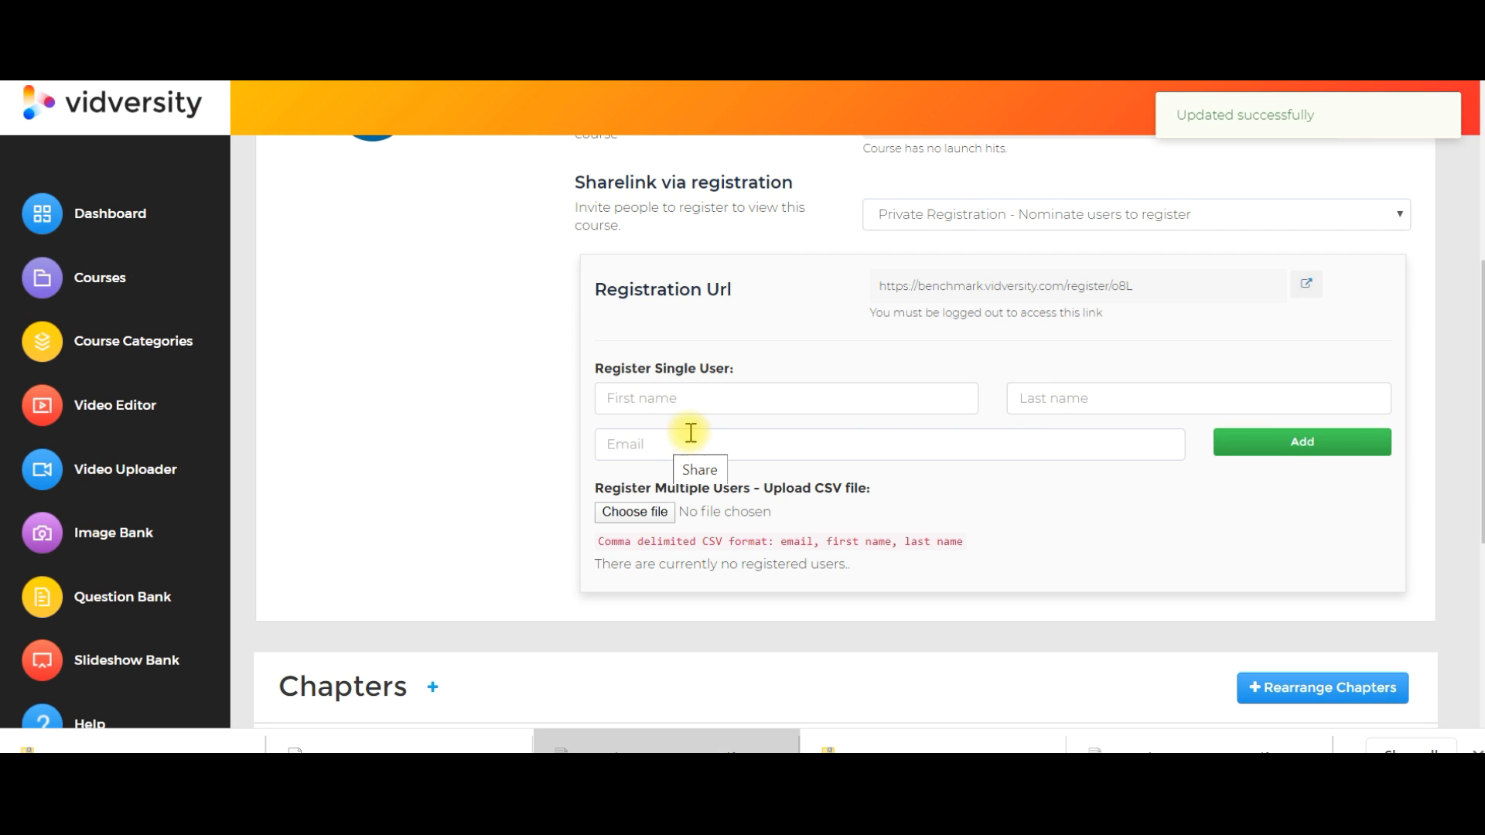
scroll(691, 430, "down", 2)
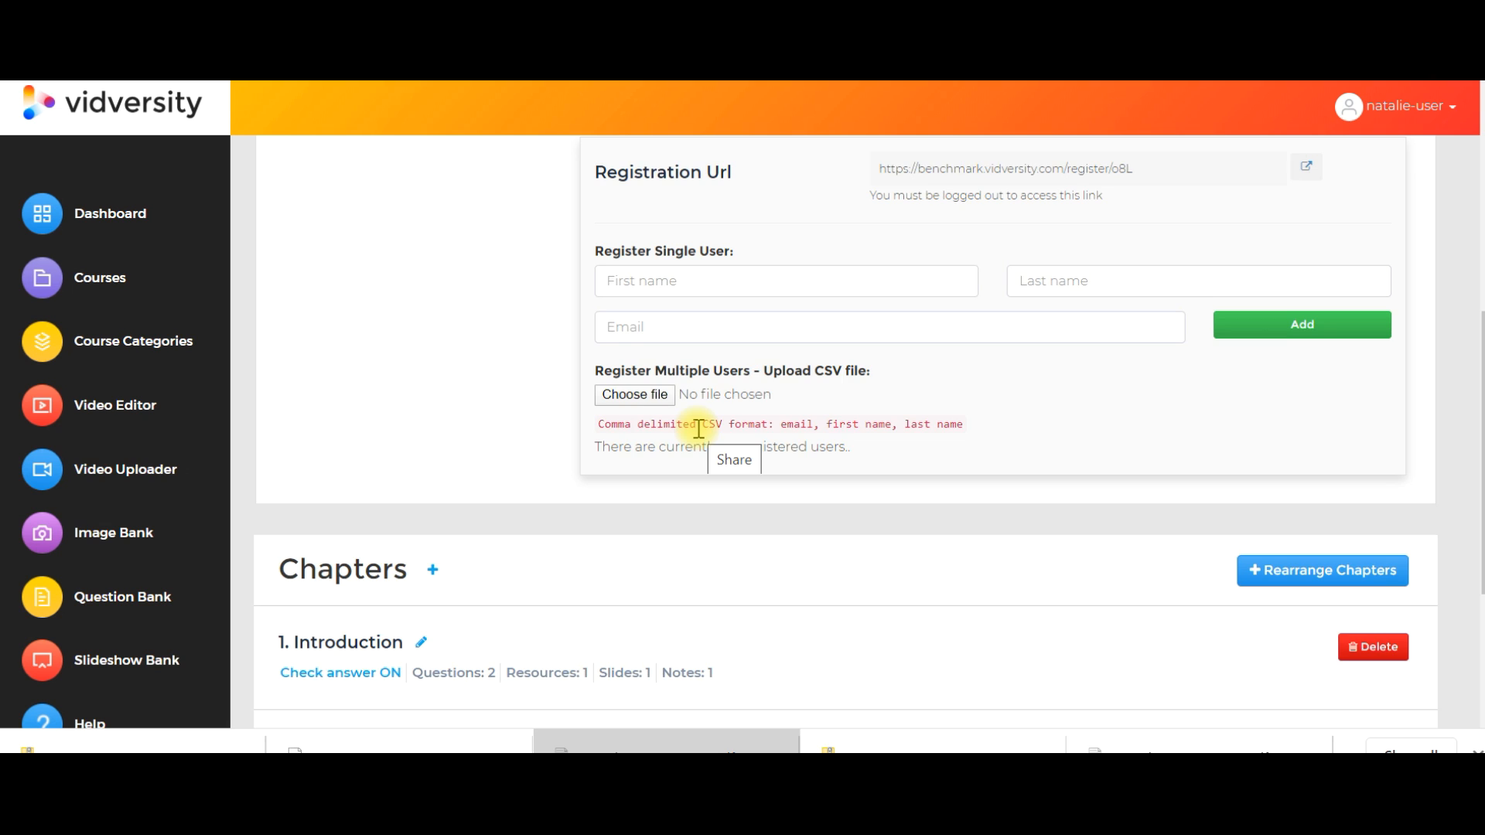
scroll(699, 429, "up", 2)
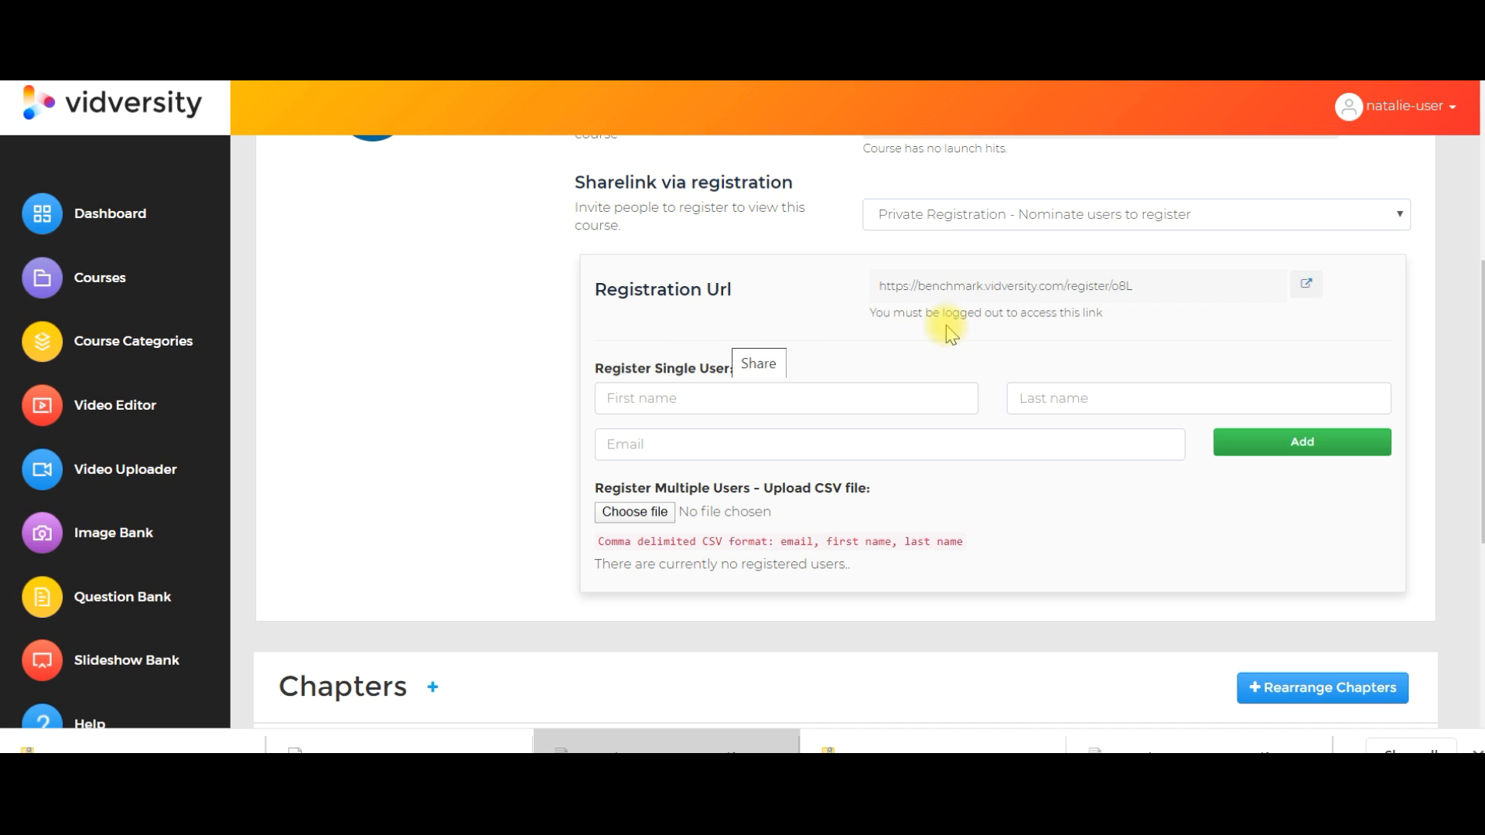
- Go to the account page and look through the course progress report of the privately registered students
left_click(1404, 106)
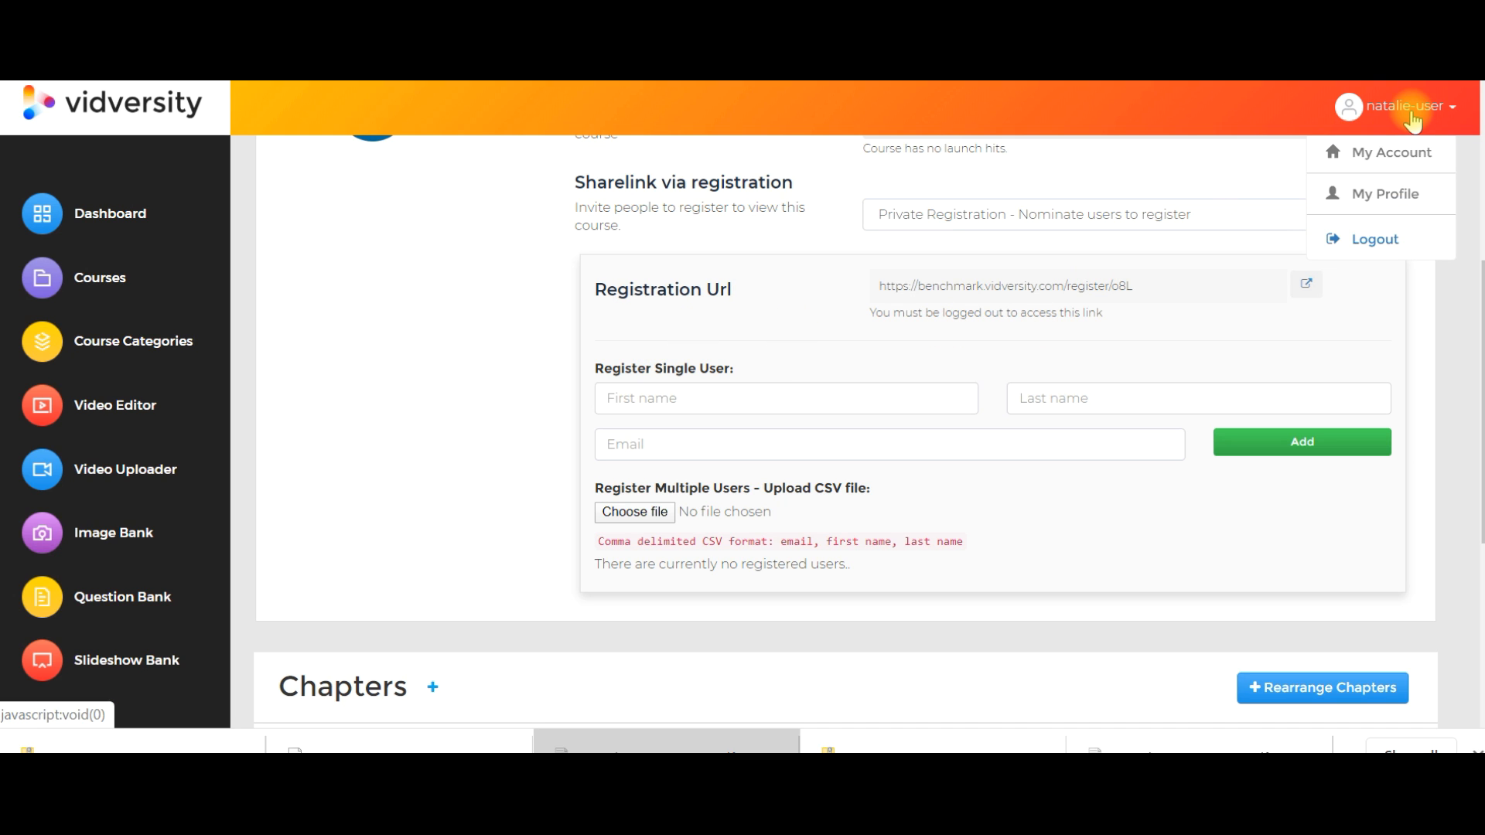
left_click(1397, 151)
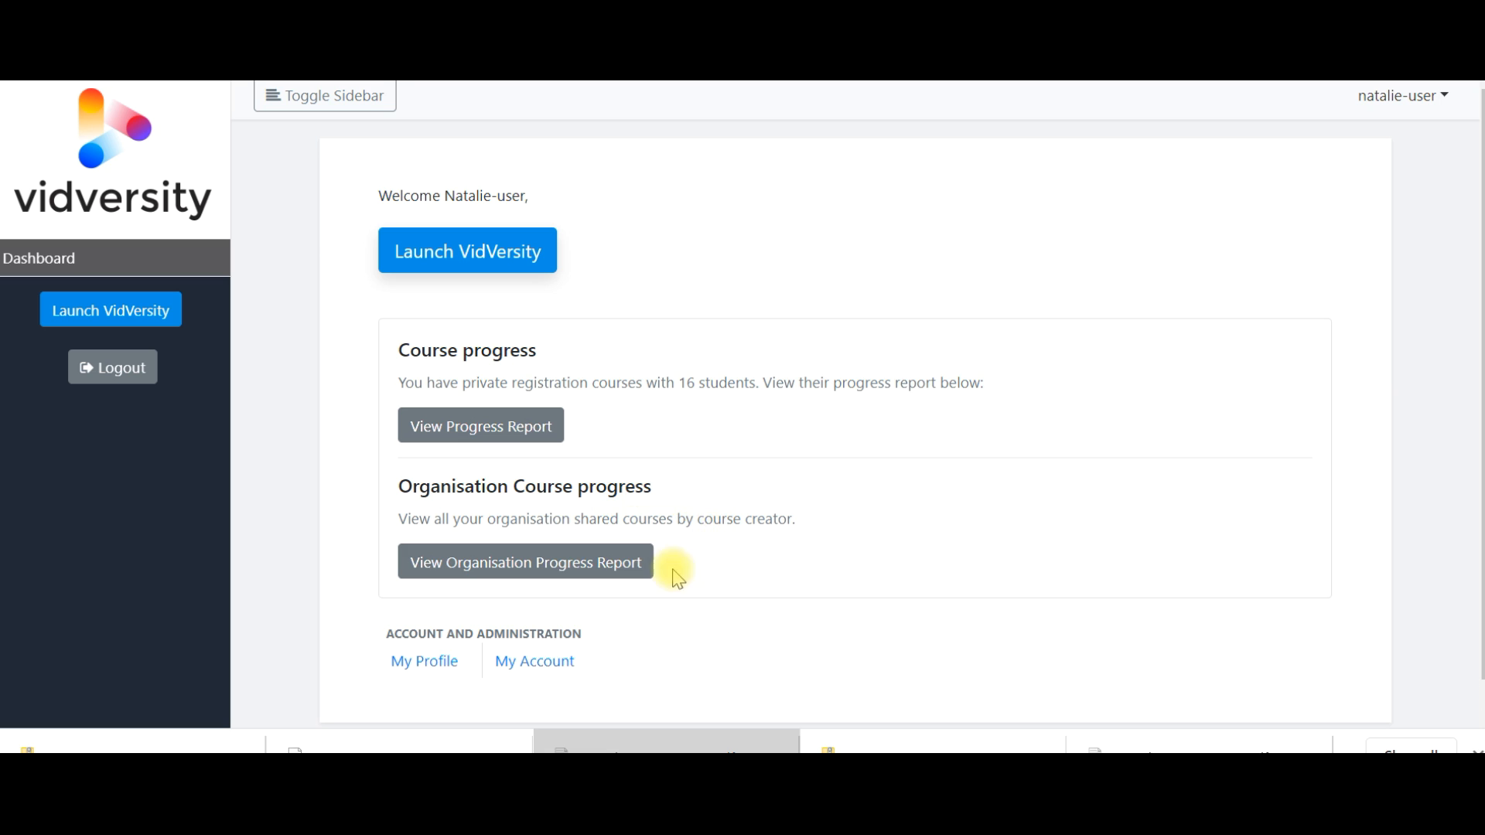
left_click(492, 435)
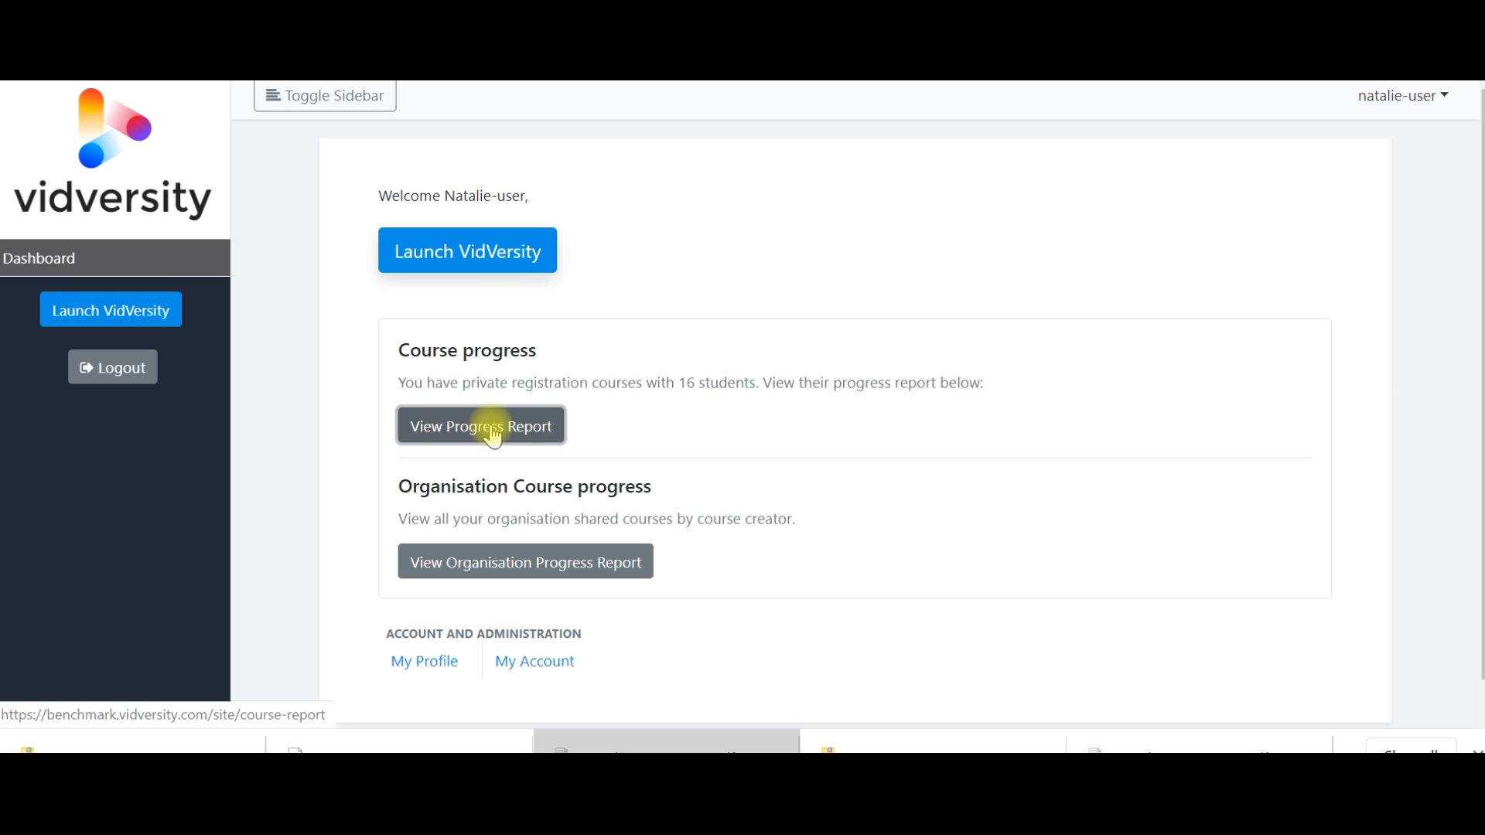
scroll(813, 406, "down", 2)
scroll(813, 402, "down", 3)
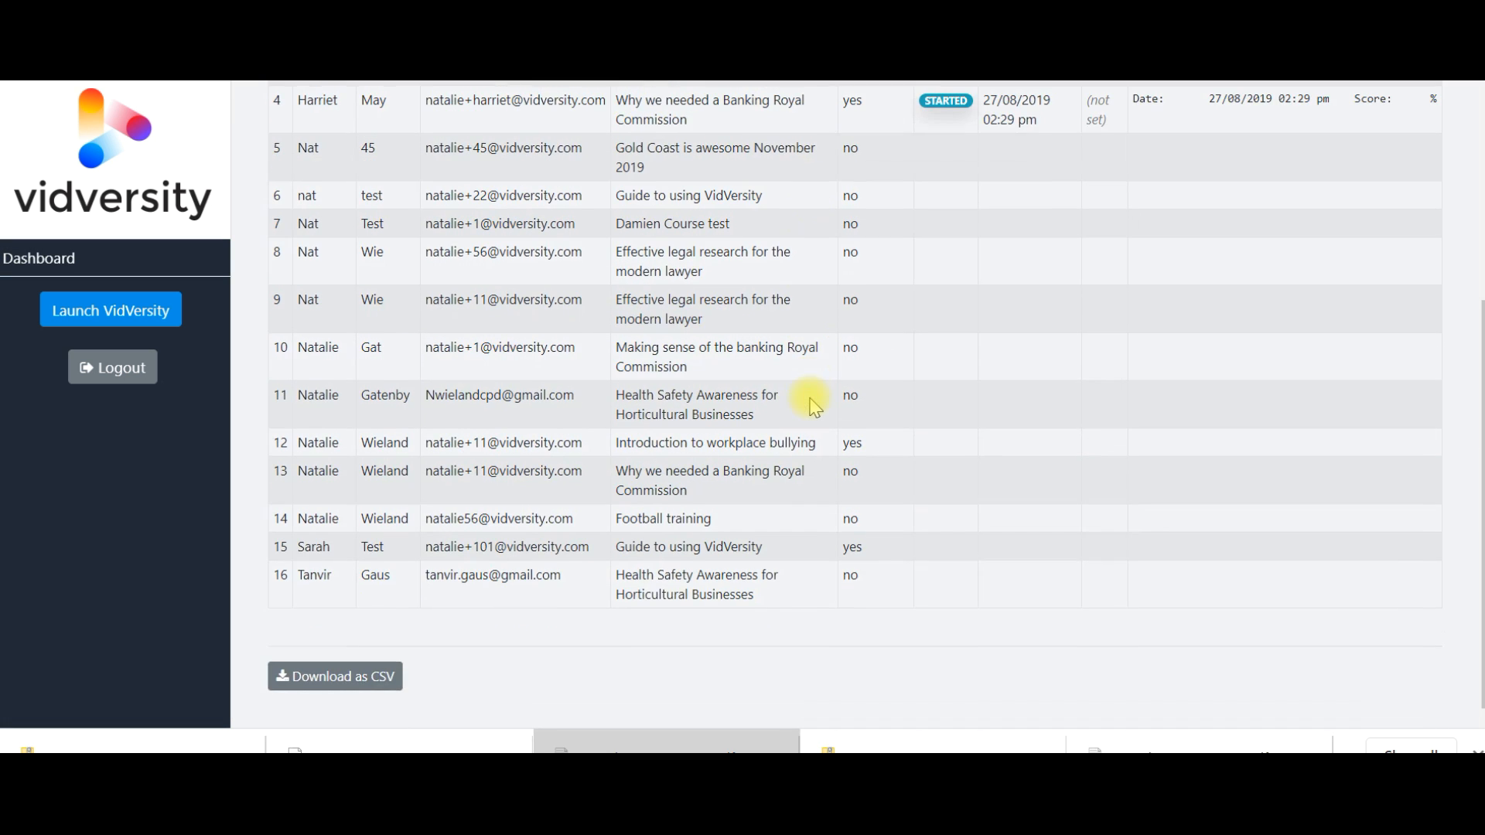
scroll(814, 406, "up", 3)
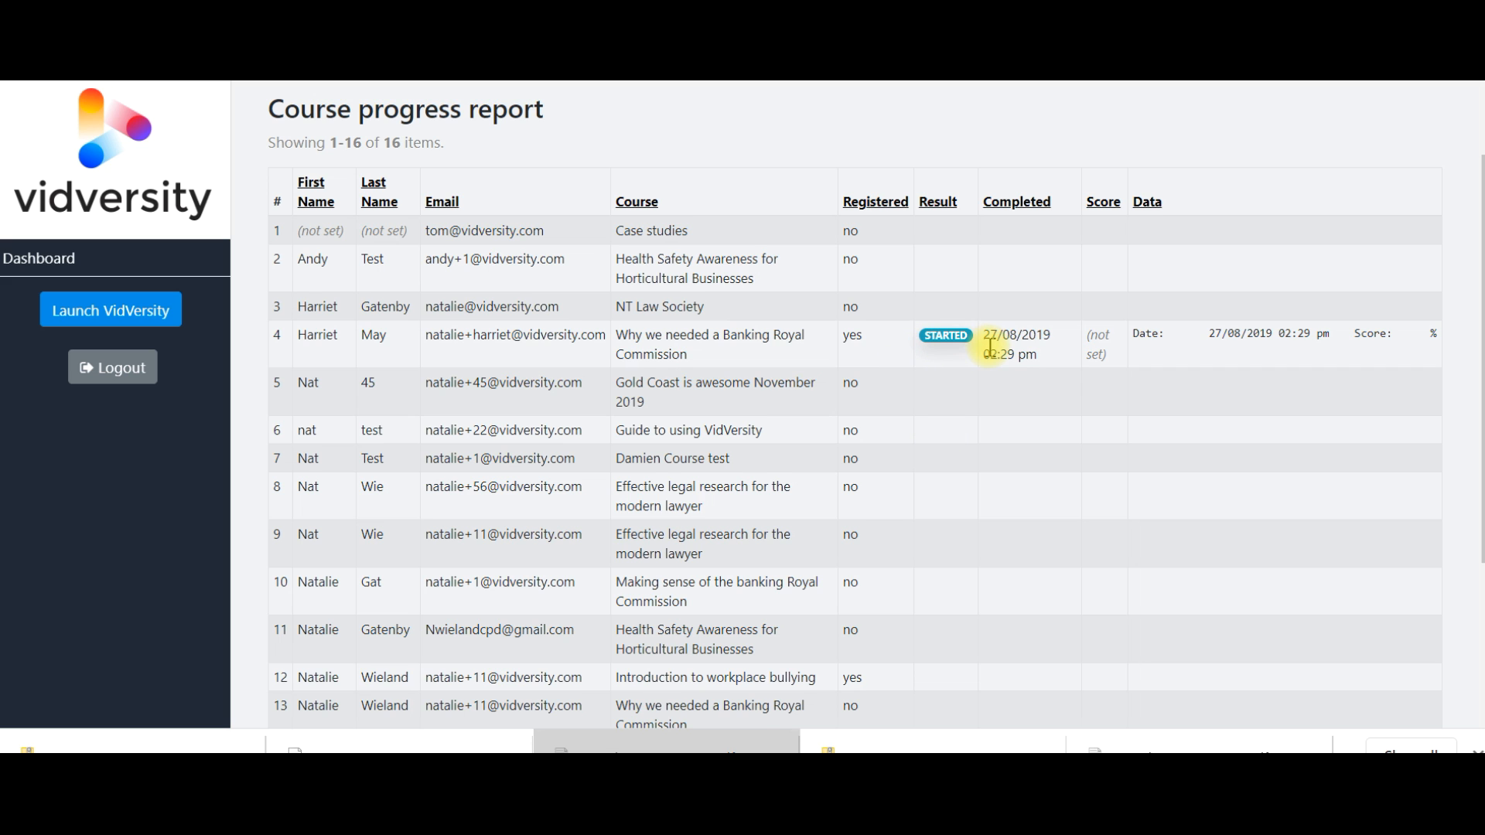
scroll(990, 348, "up", 2)
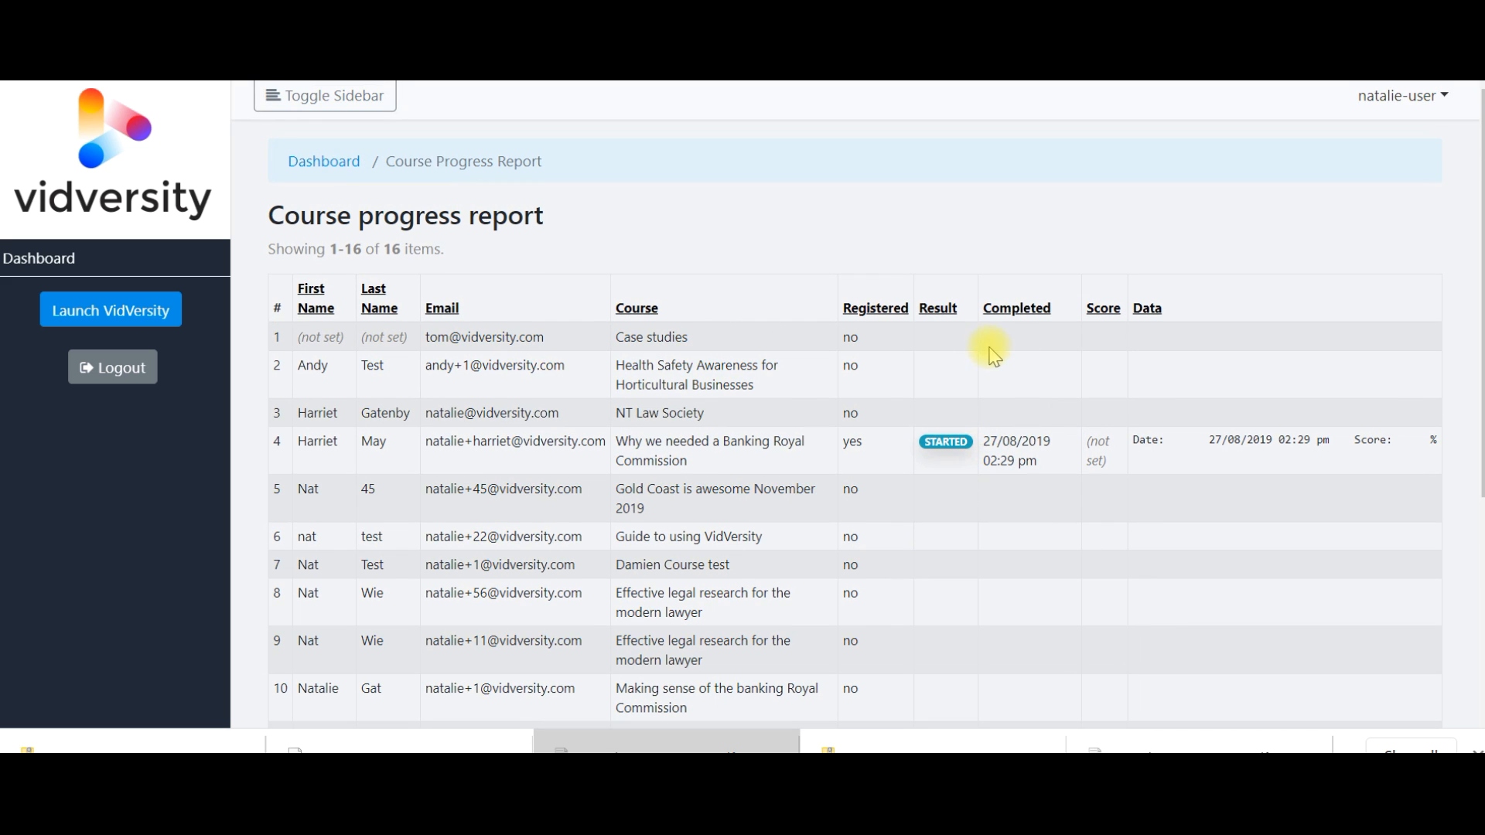
- Return to the VidVersity dashboard, reopen the "Welcome to my webinar" course and launch its preview
left_click(301, 162)
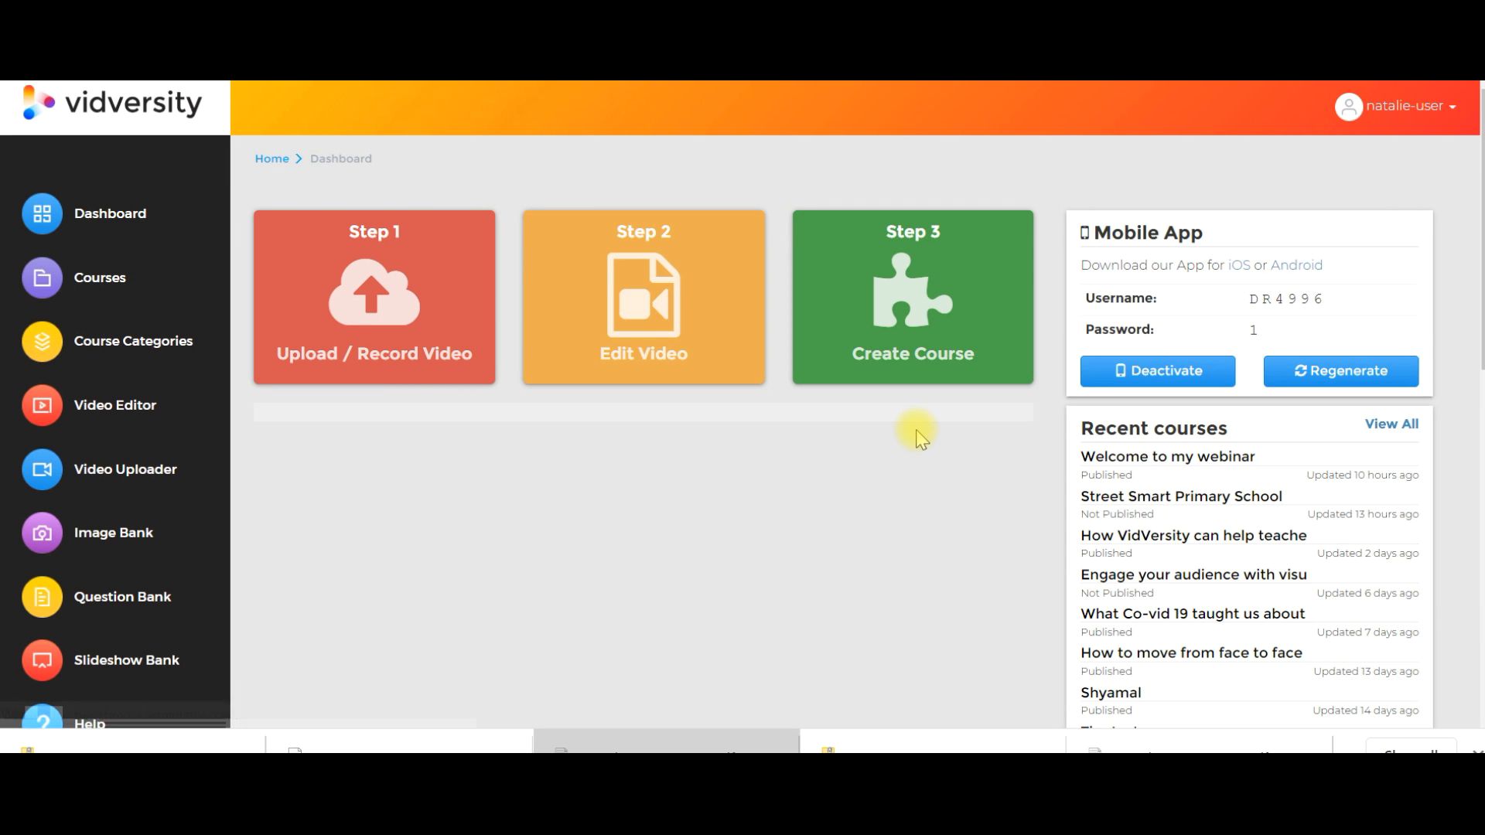
left_click(1141, 468)
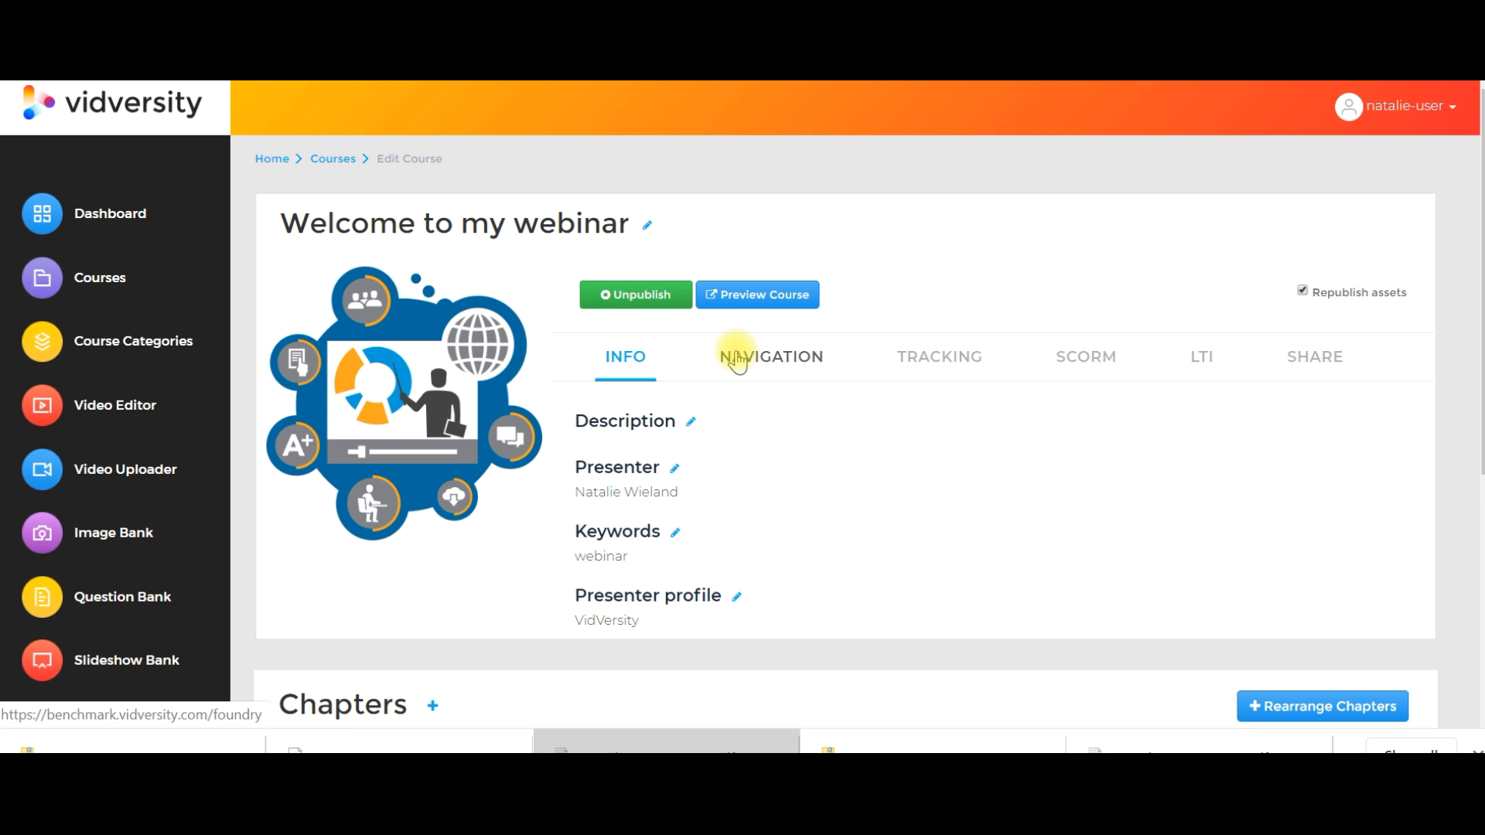
left_click(773, 295)
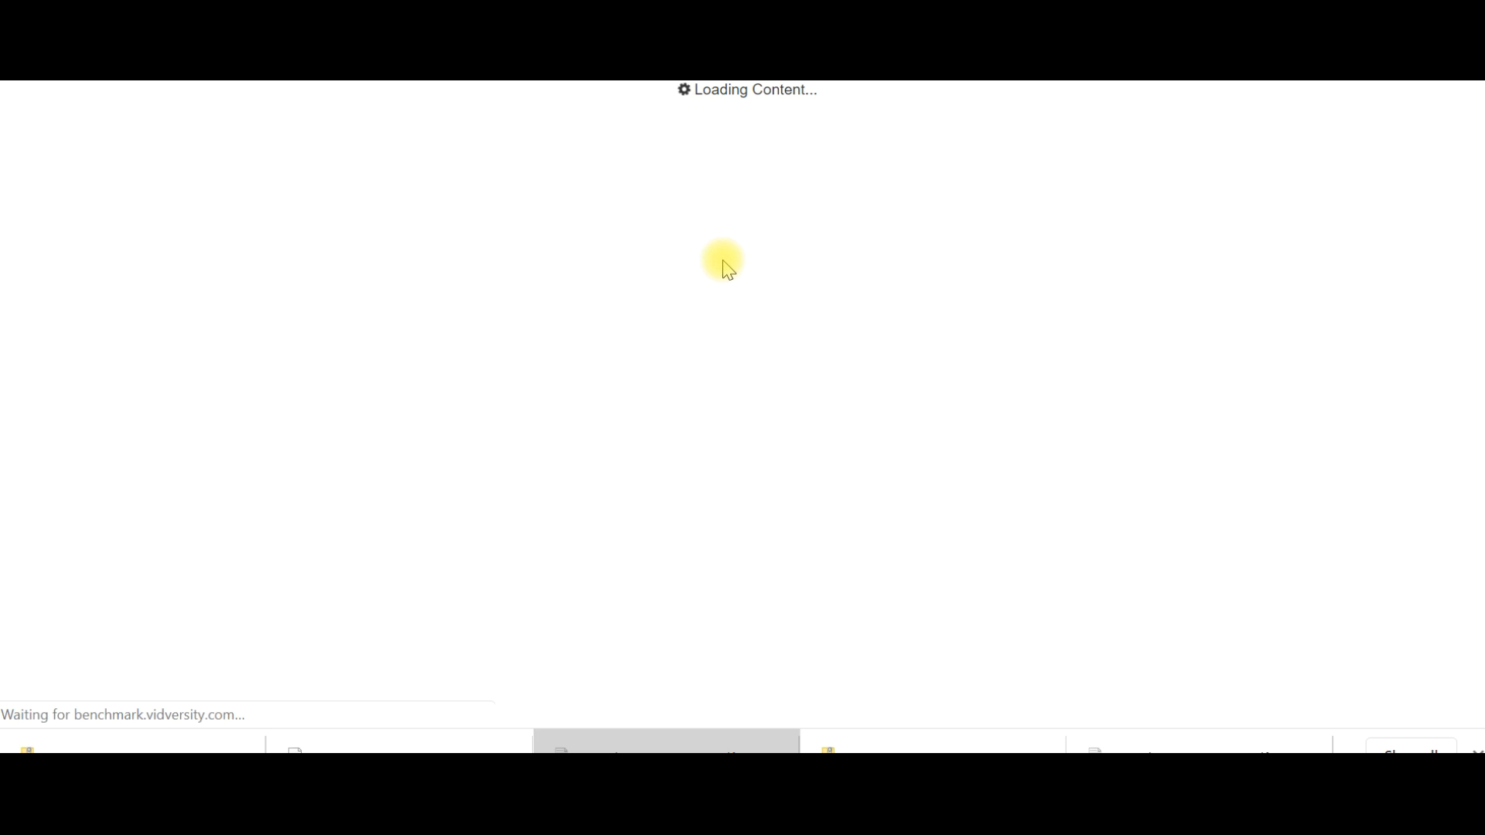